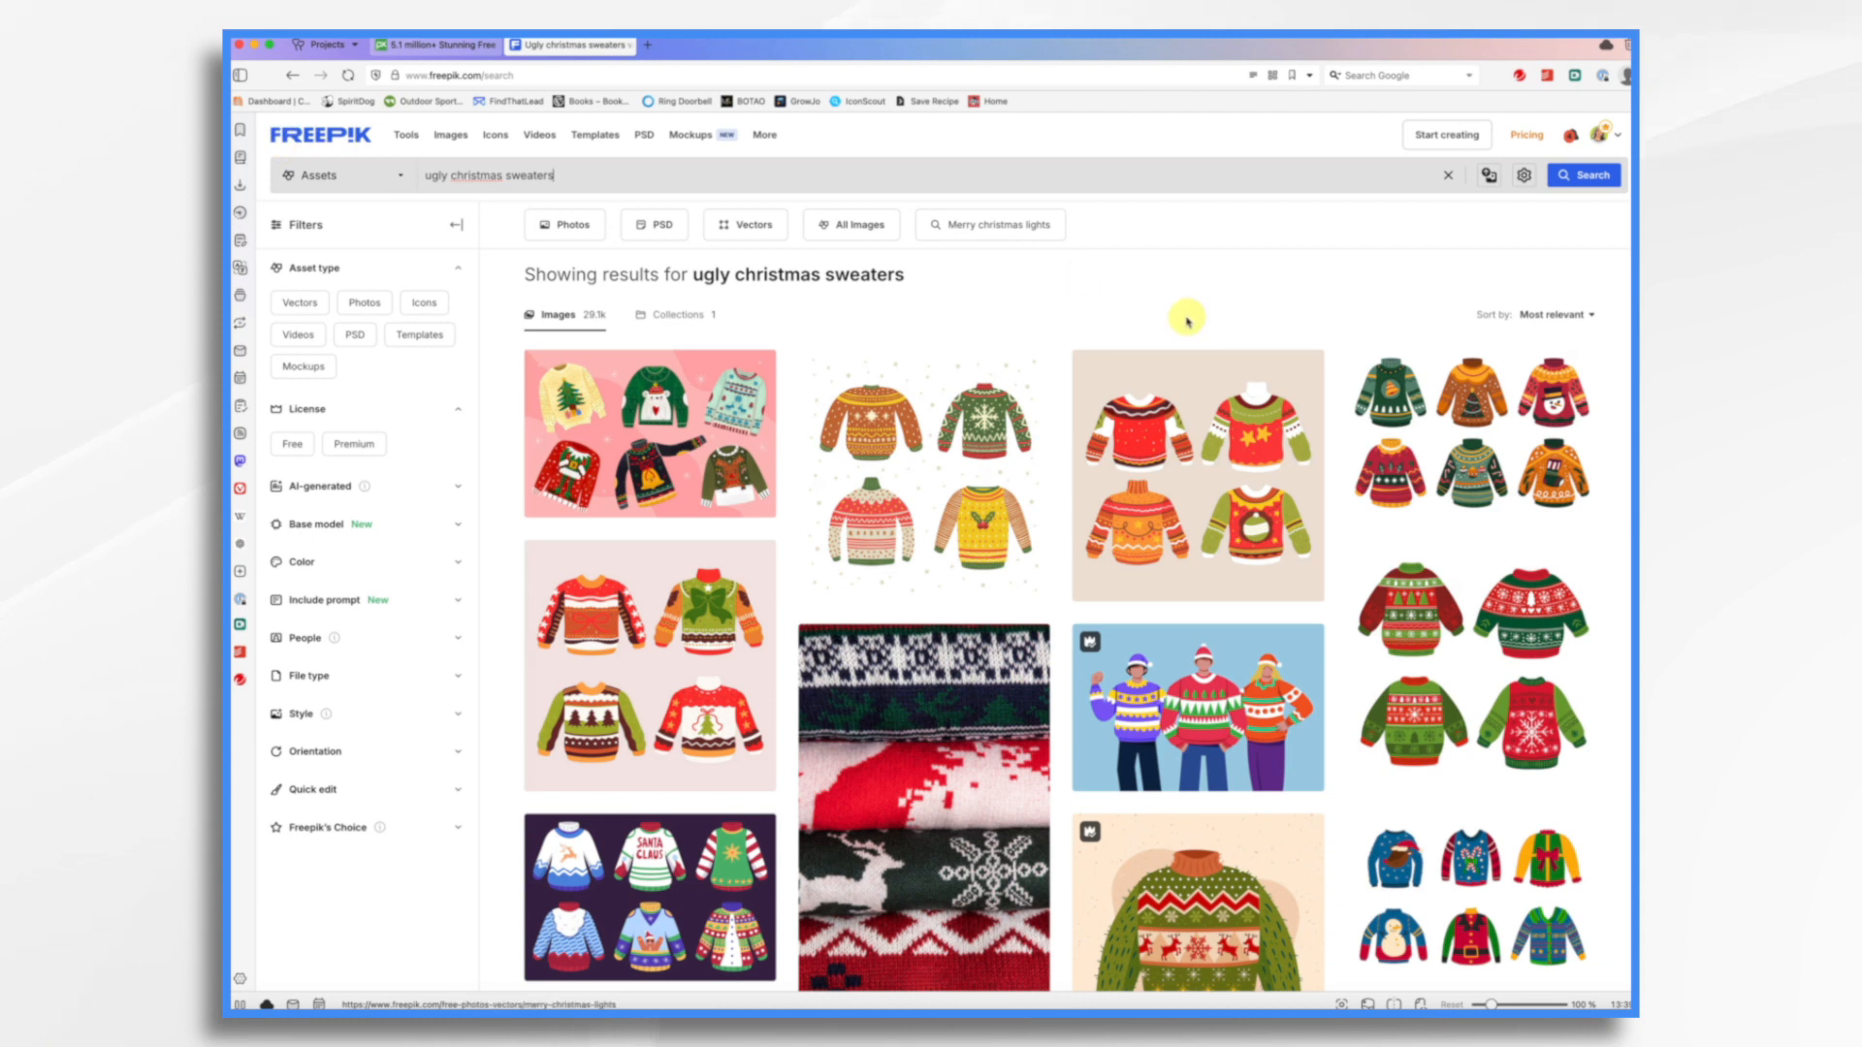
# Download the six-sweater vector collection with the yellow tree-pattern sweater from the ugly christmas sweaters results
pyautogui.moveTo(1307, 659)
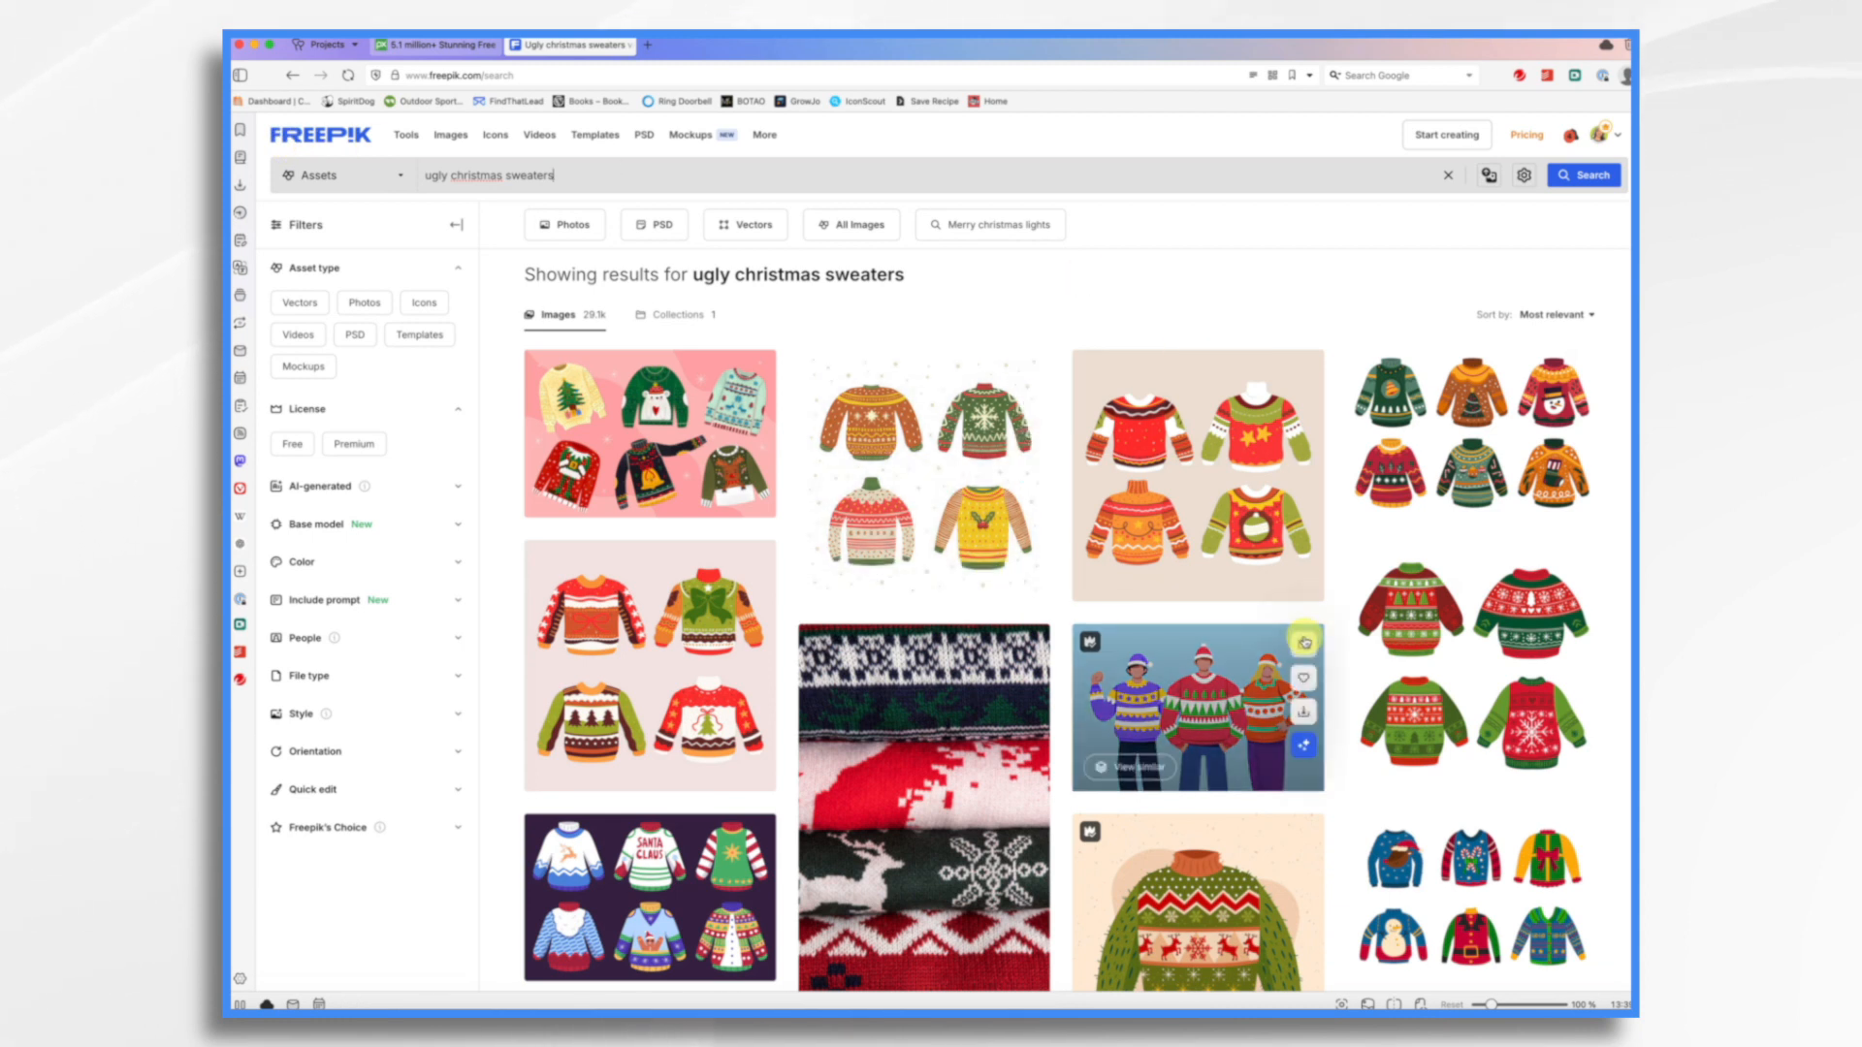
pyautogui.scroll(-10, 1306, 642)
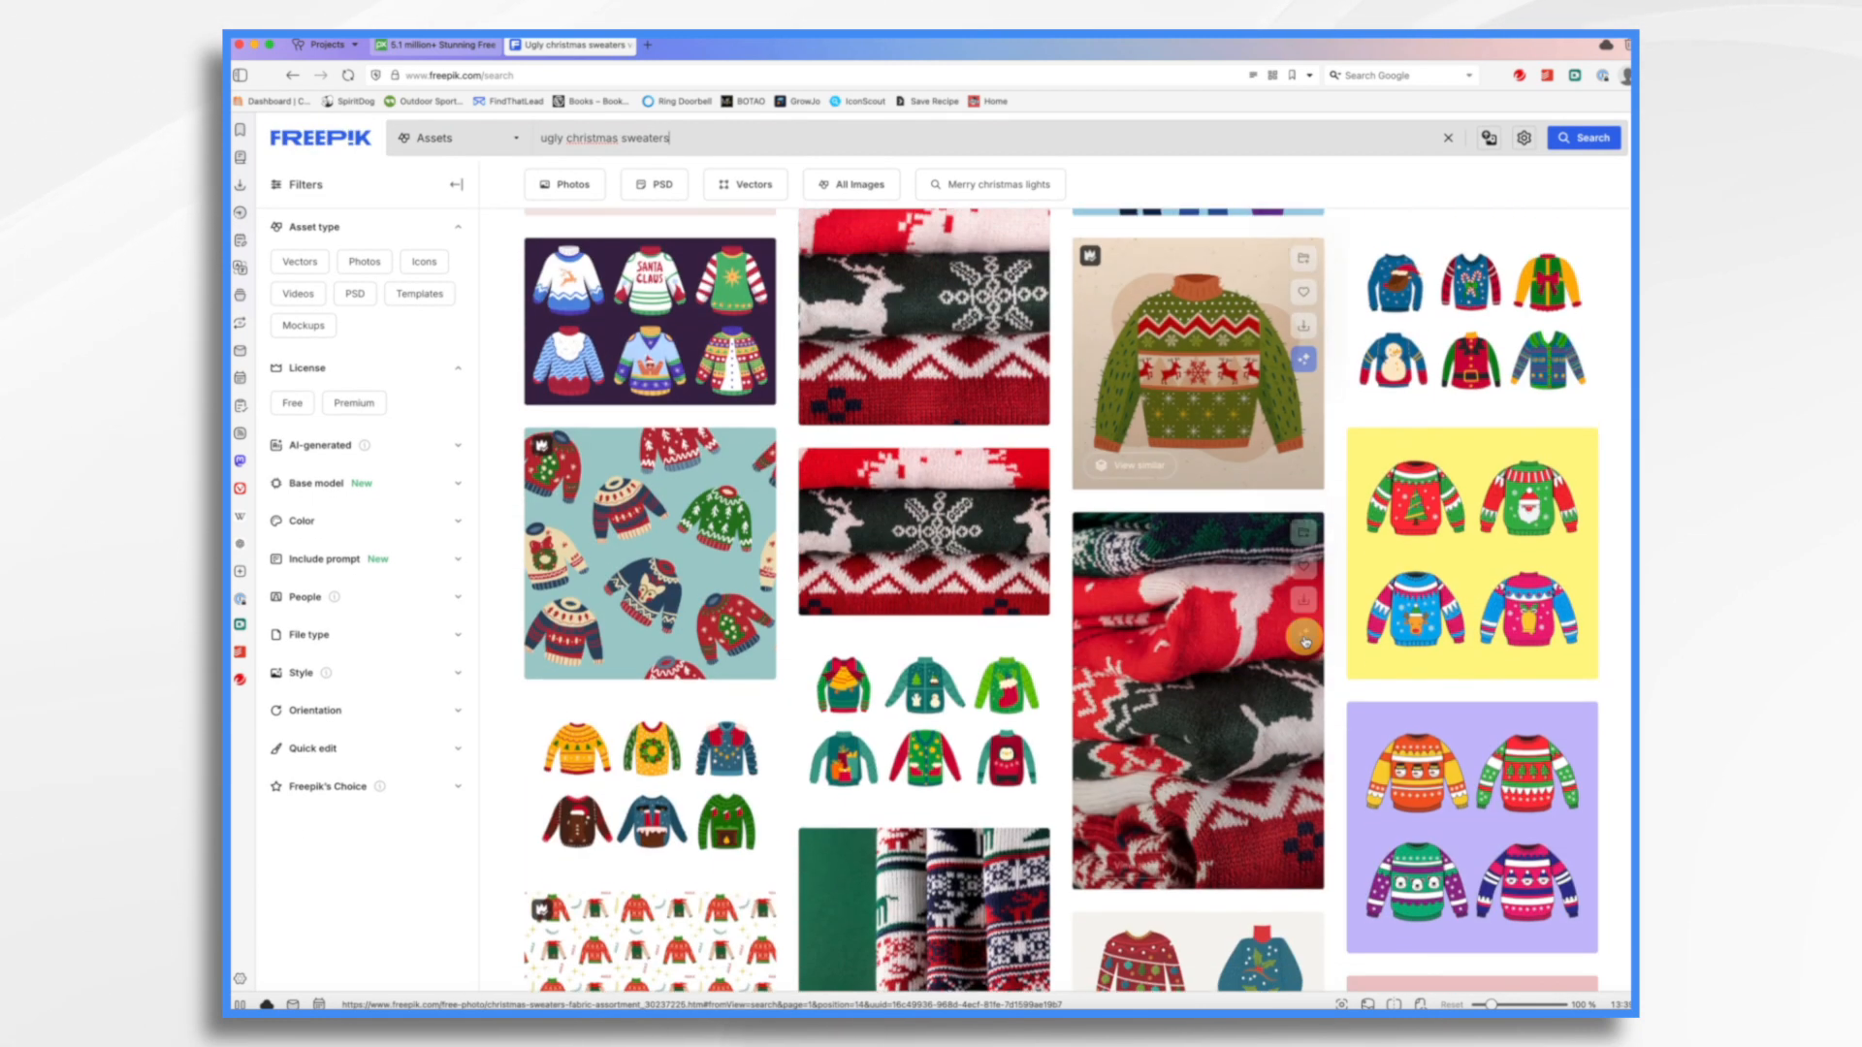
pyautogui.scroll(-5, 1306, 640)
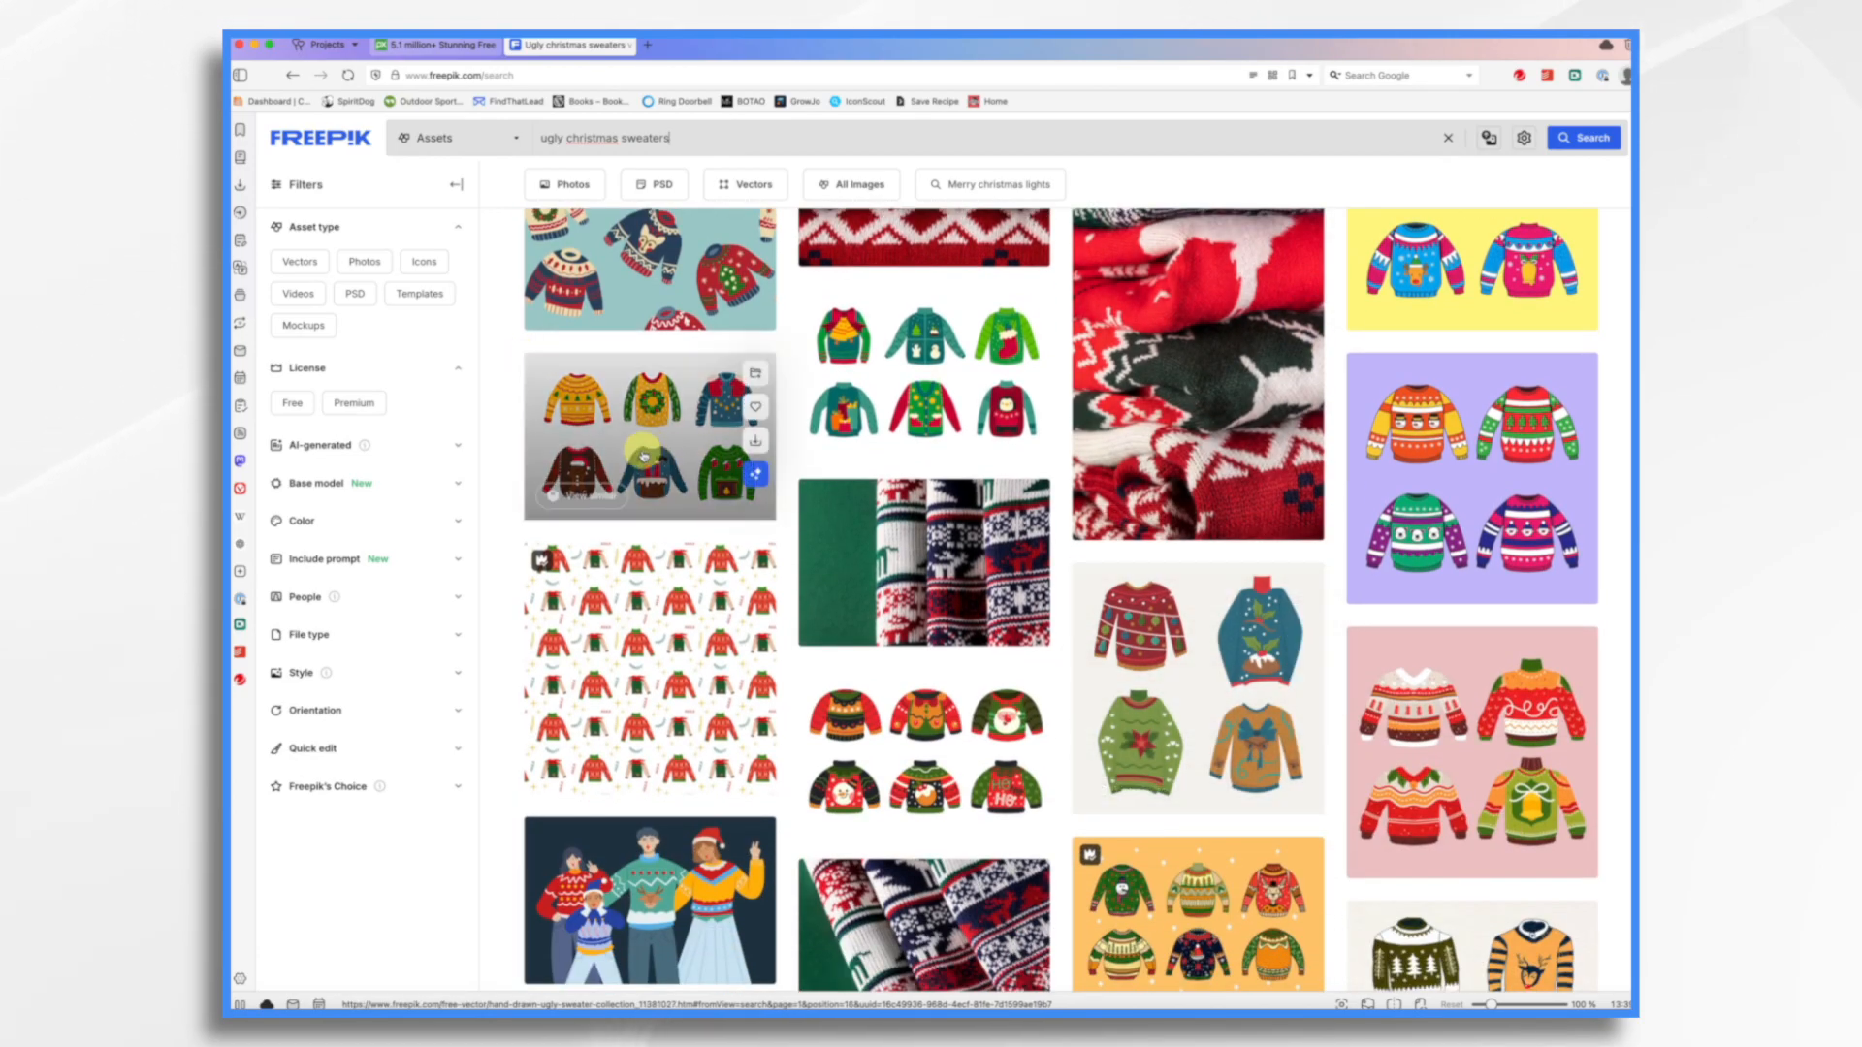
pyautogui.click(758, 441)
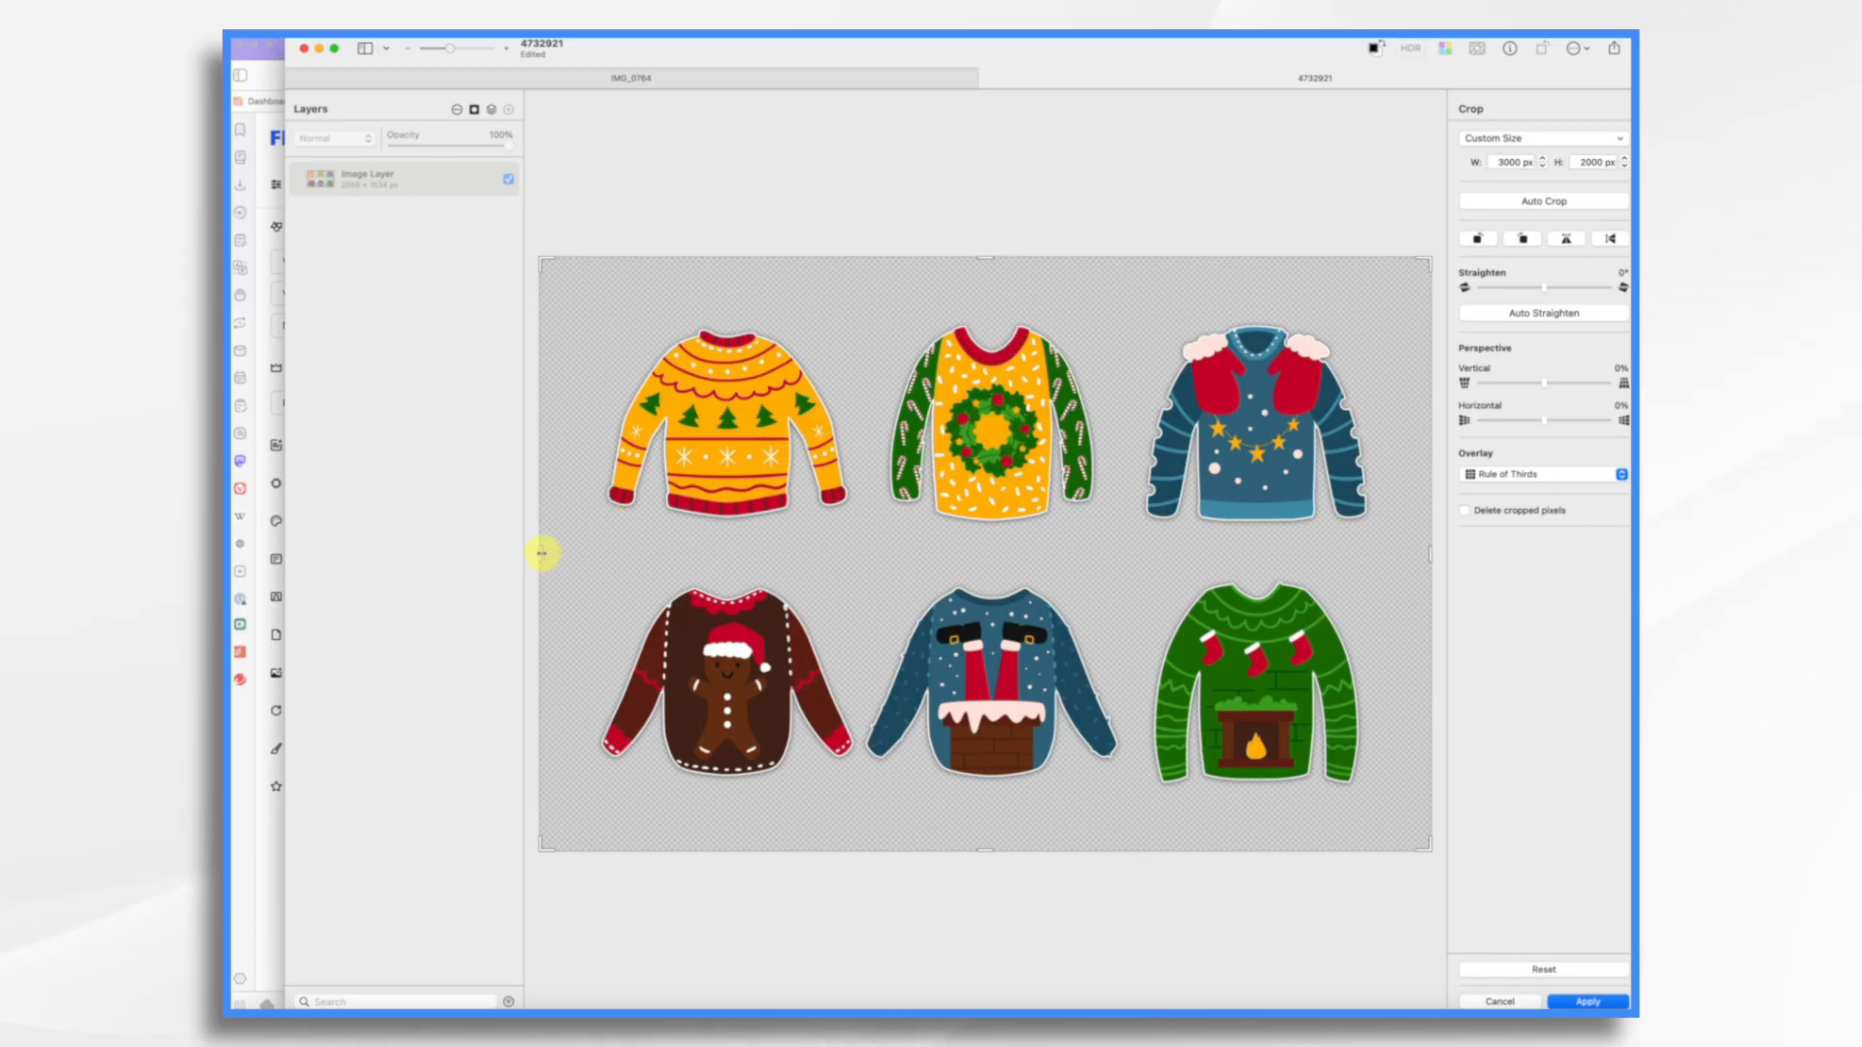
# Crop the six-sweater image down to just the blue sweater with the red mittens in the upper row
pyautogui.moveTo(541, 553); pyautogui.dragTo(1131, 553)
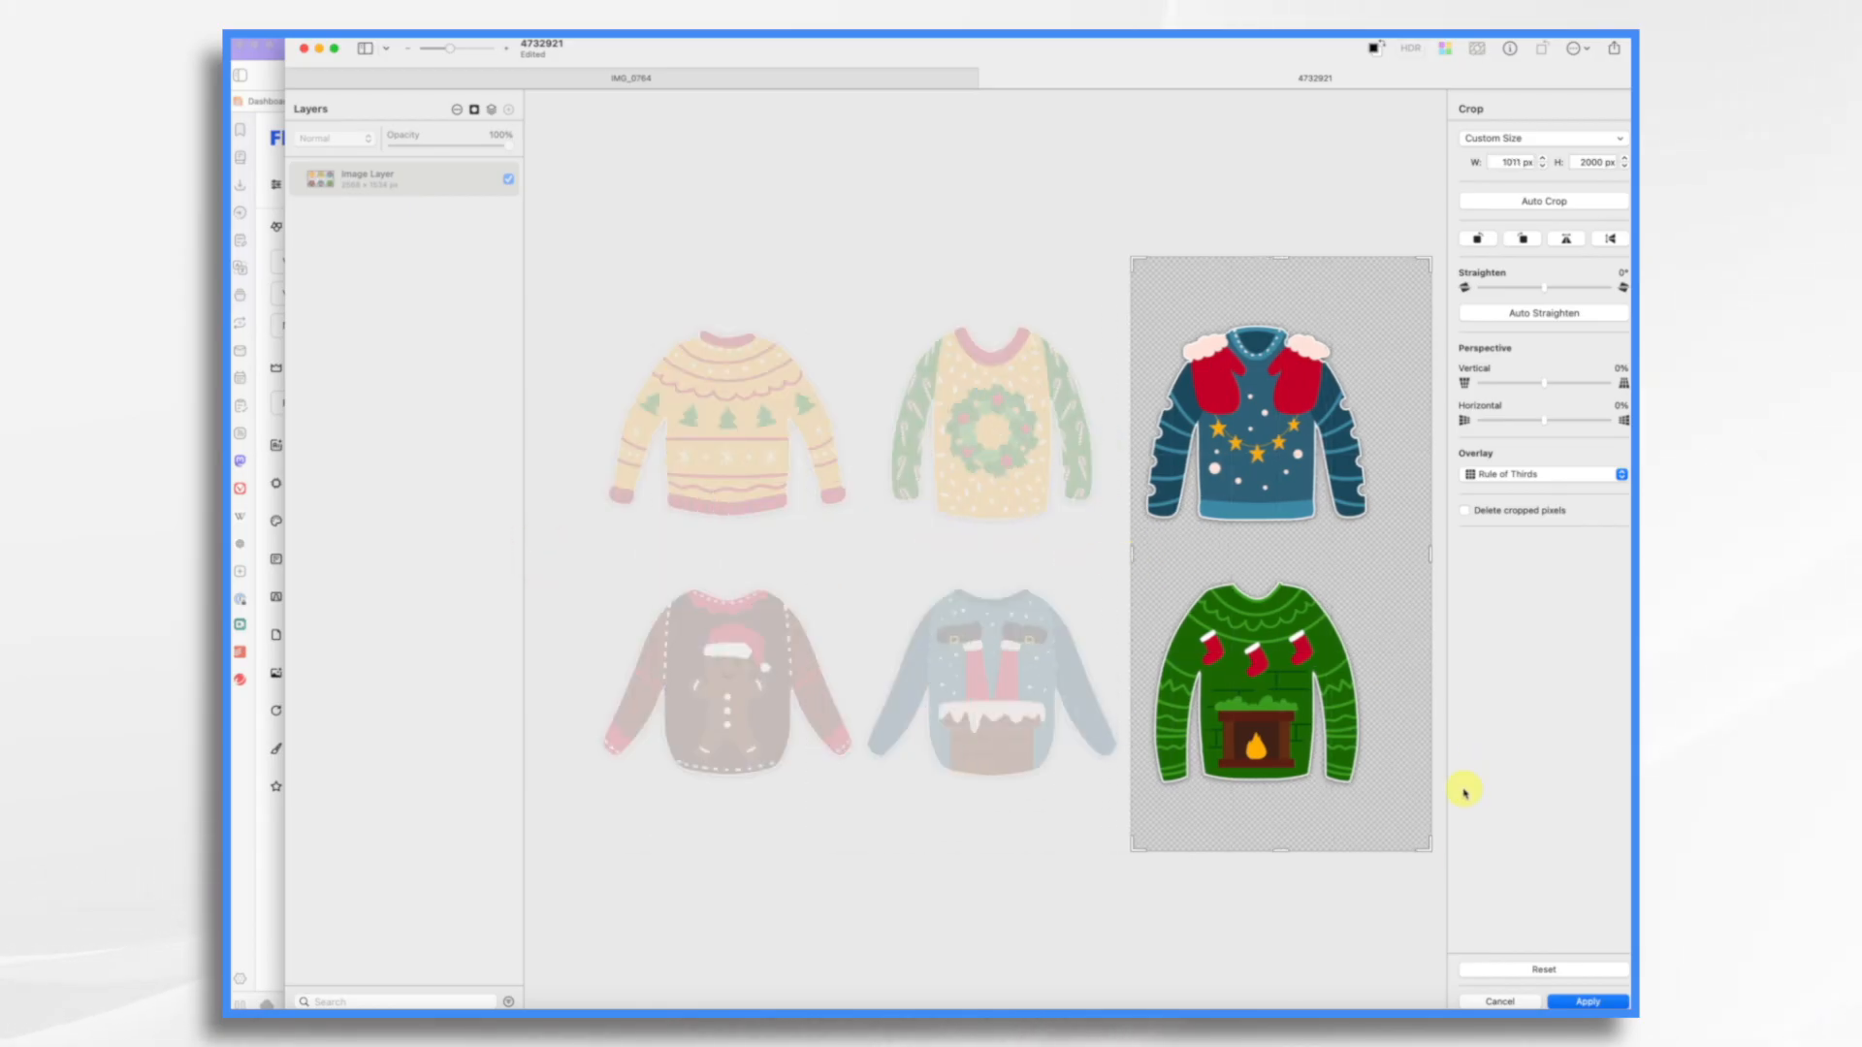
pyautogui.moveTo(1282, 848); pyautogui.dragTo(1254, 560)
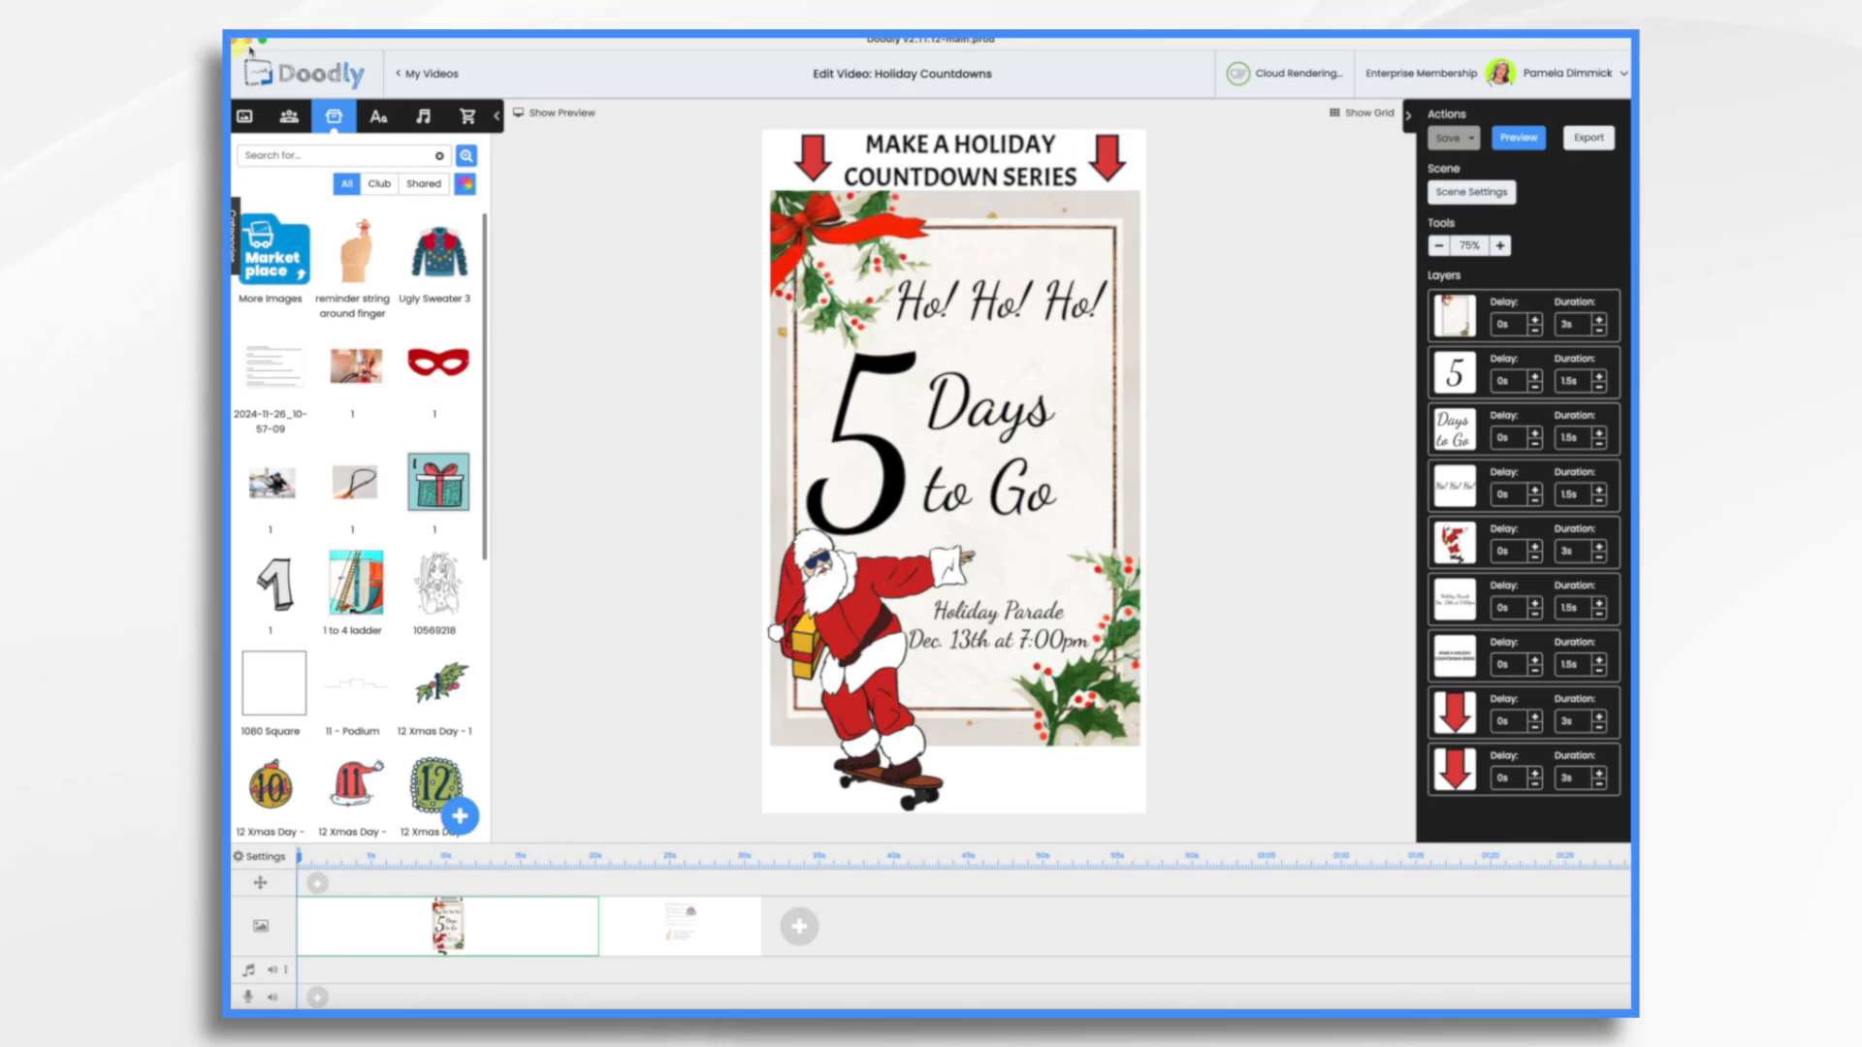
# Return to the video list in Doodly and start a new whiteboard video titled Ugly Sweaters
pyautogui.click(419, 75)
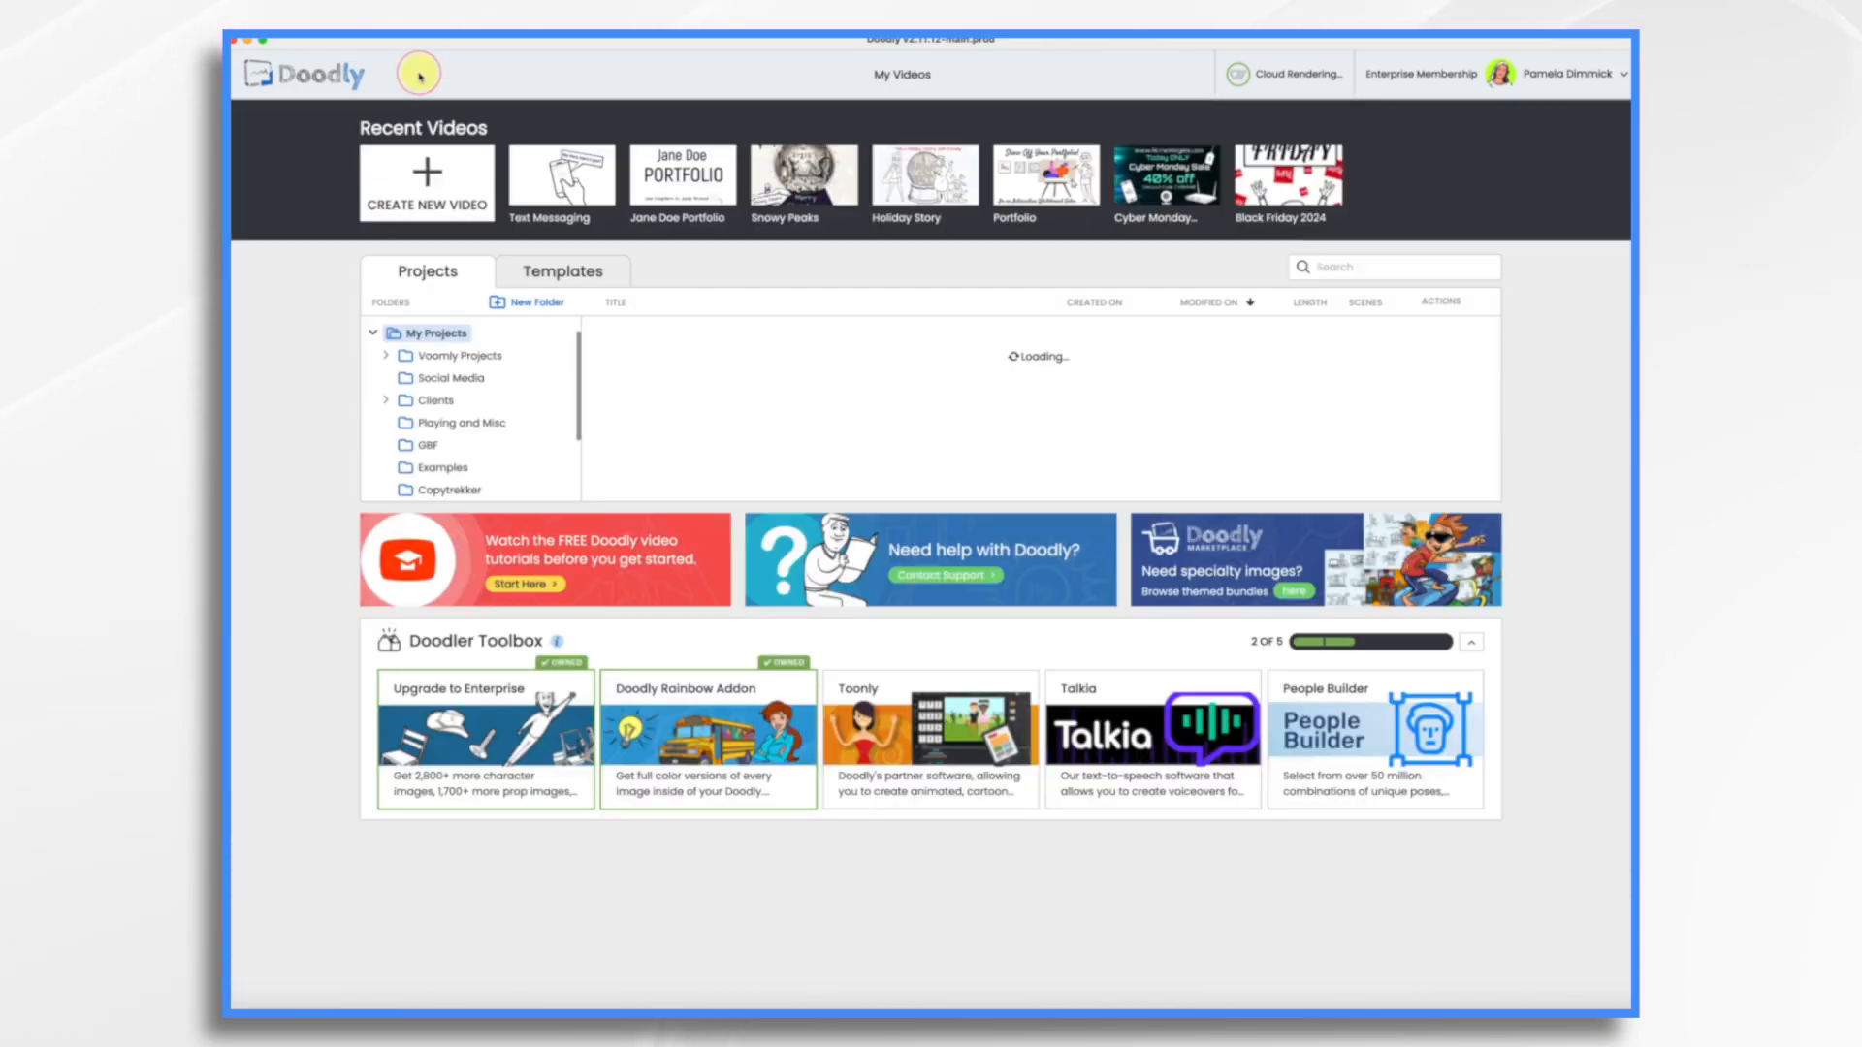
pyautogui.click(427, 177)
pyautogui.click(706, 582)
pyautogui.write('Ugly Sweaters')
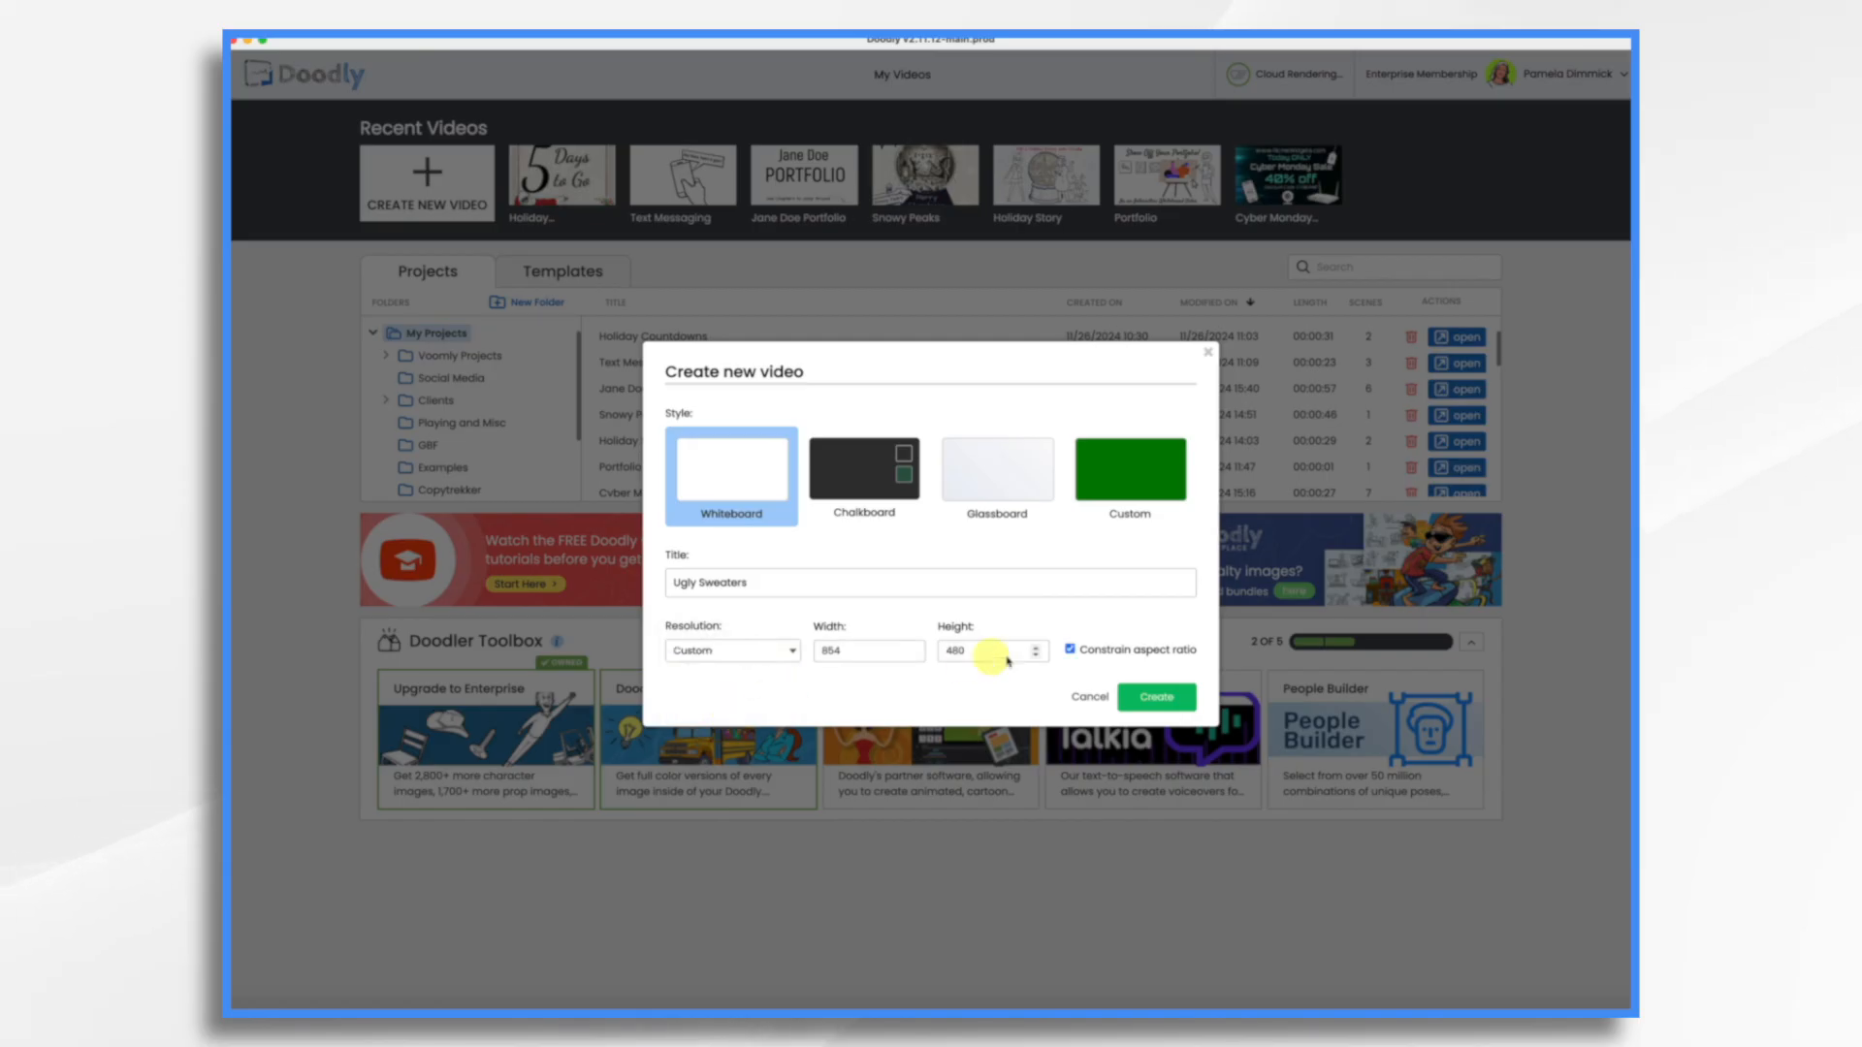
# Give the new video a custom resolution of 1080 by 1920 with the aspect ratio unconstrained, and create it
pyautogui.click(859, 652)
pyautogui.press('BackSpace')
pyautogui.press('BackSpace')
pyautogui.press('BackSpace')
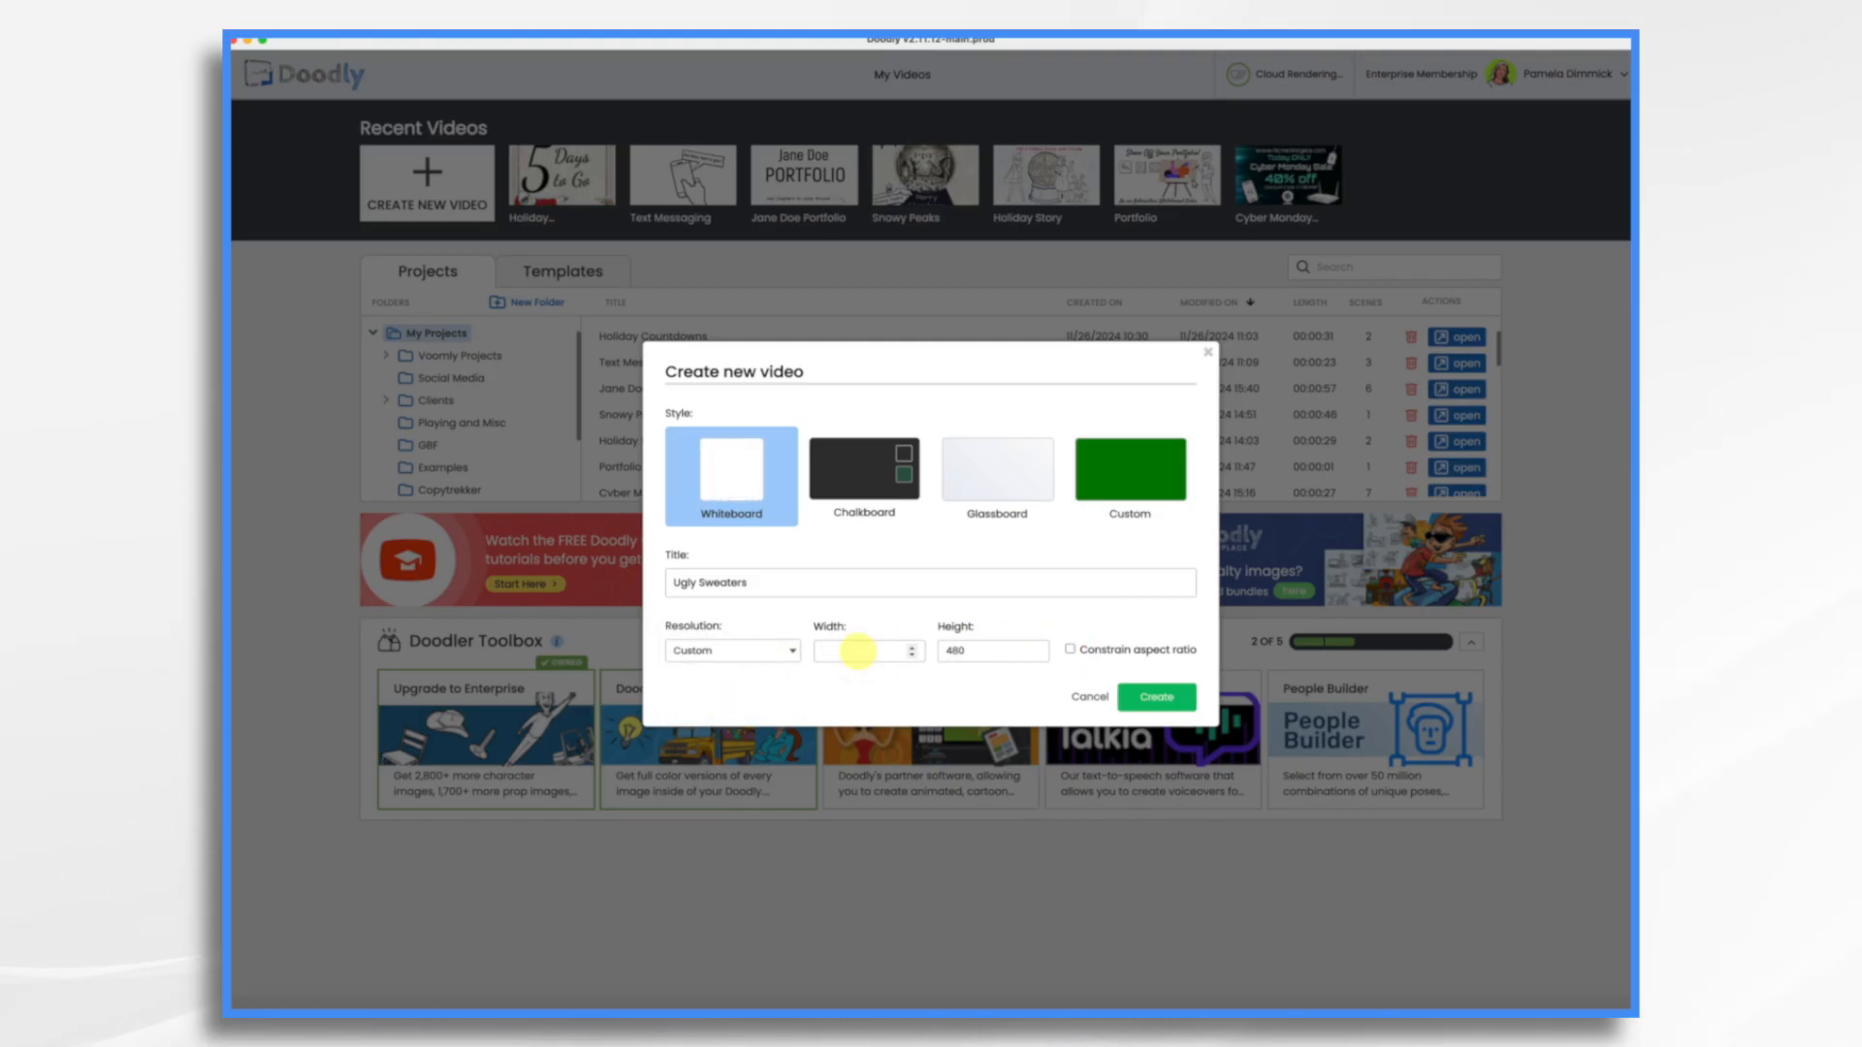
pyautogui.write('1080')
pyautogui.write('1920')
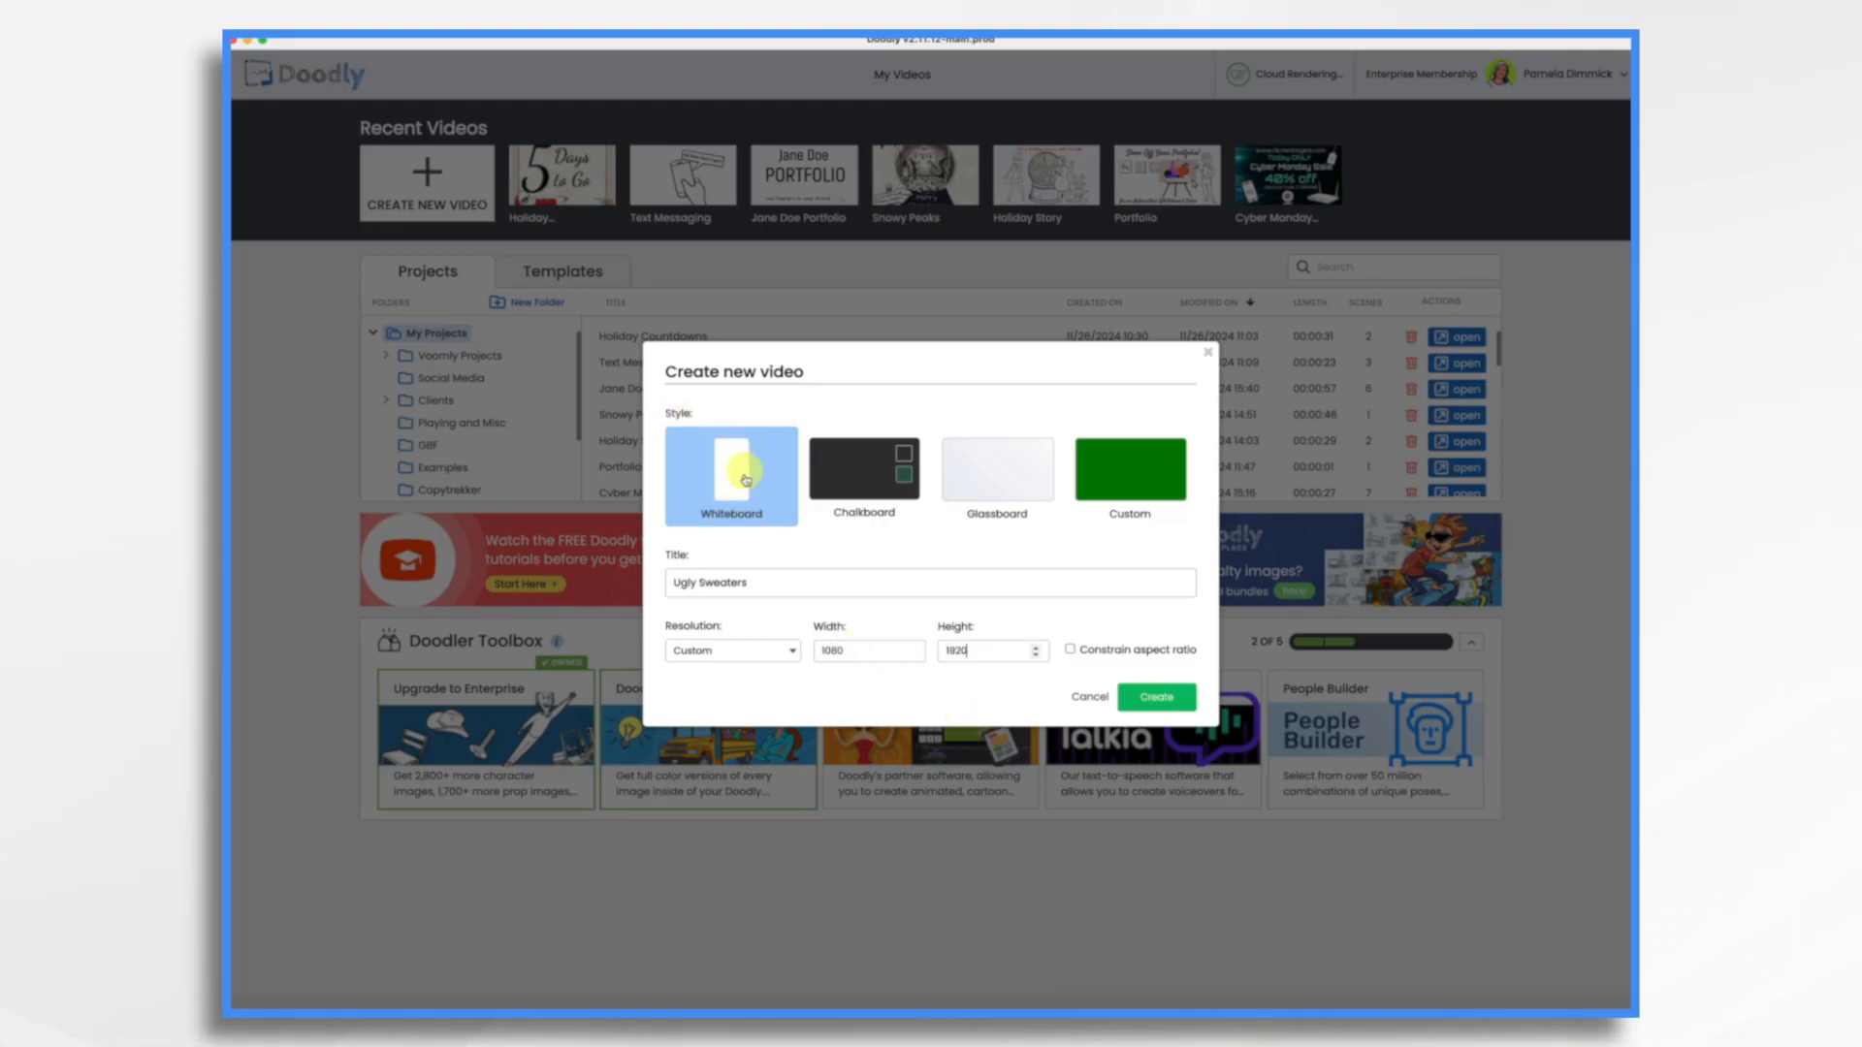
pyautogui.click(1175, 709)
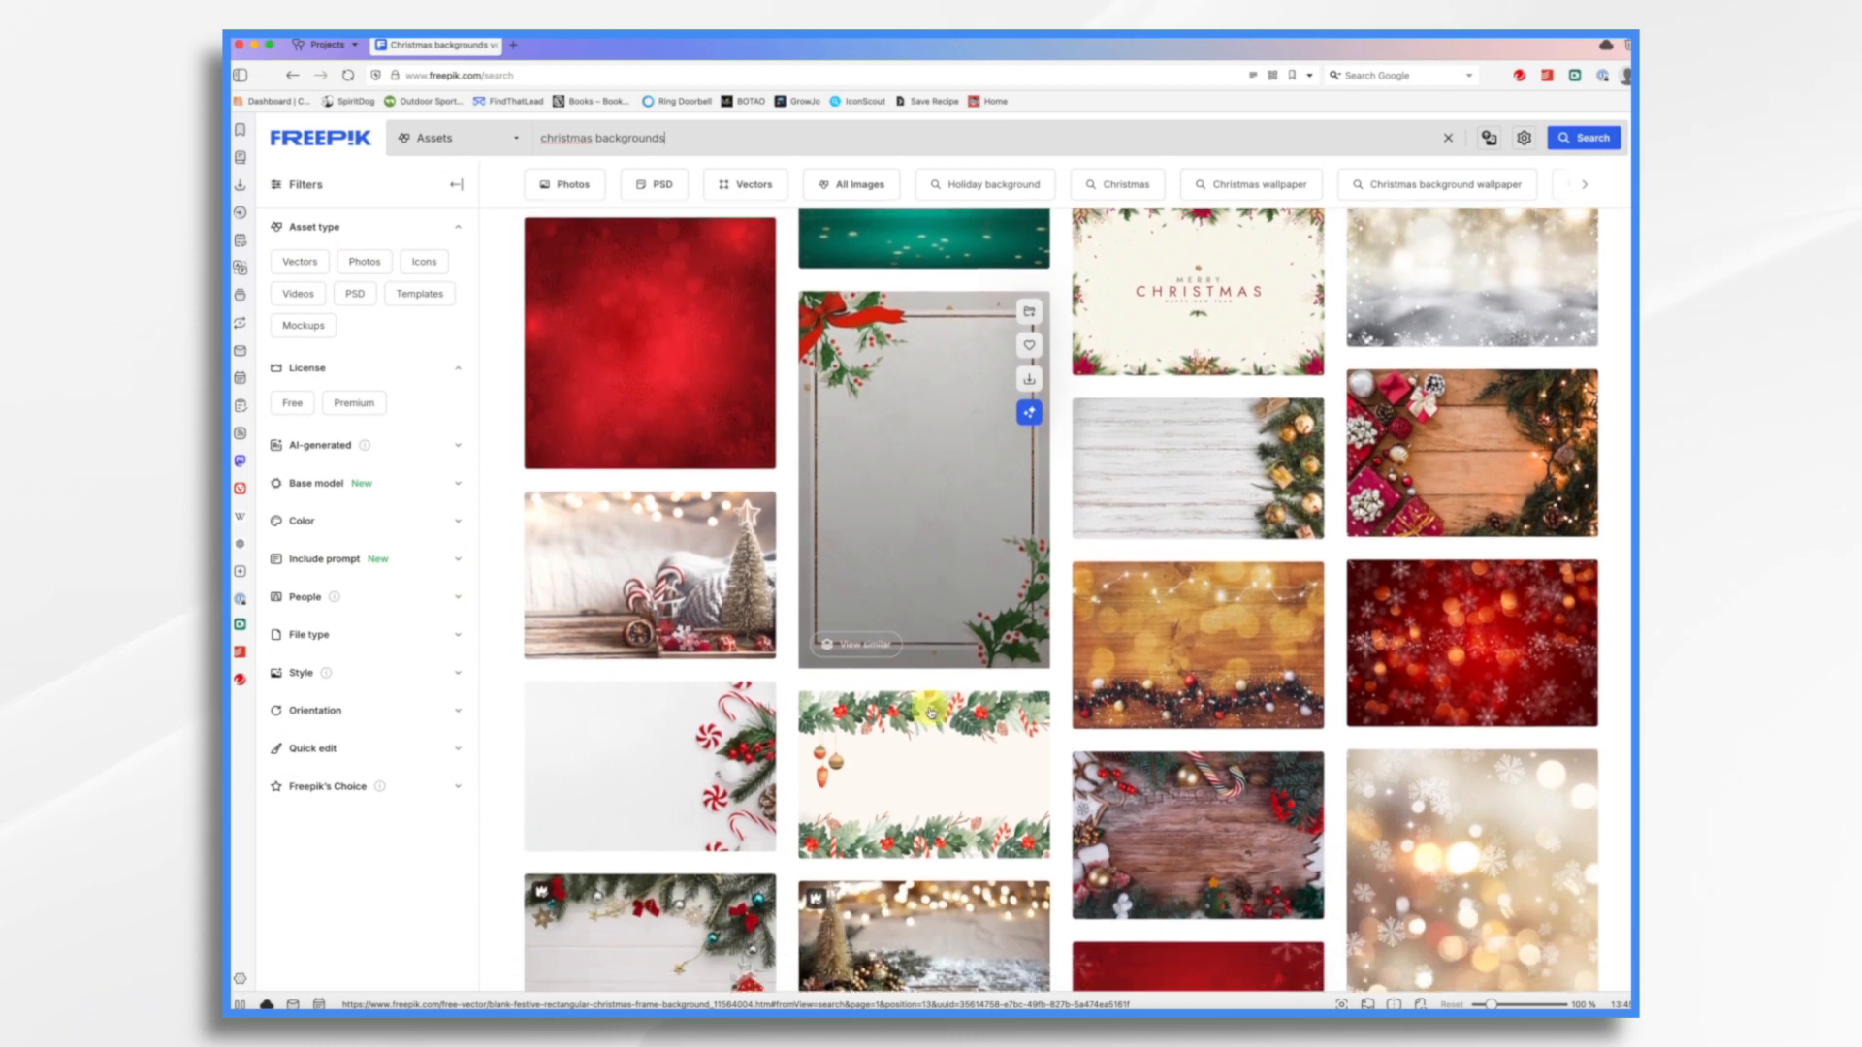
# Look through the Freepik christmas backgrounds results for an image to put behind the promotion
pyautogui.scroll(-1, 931, 713)
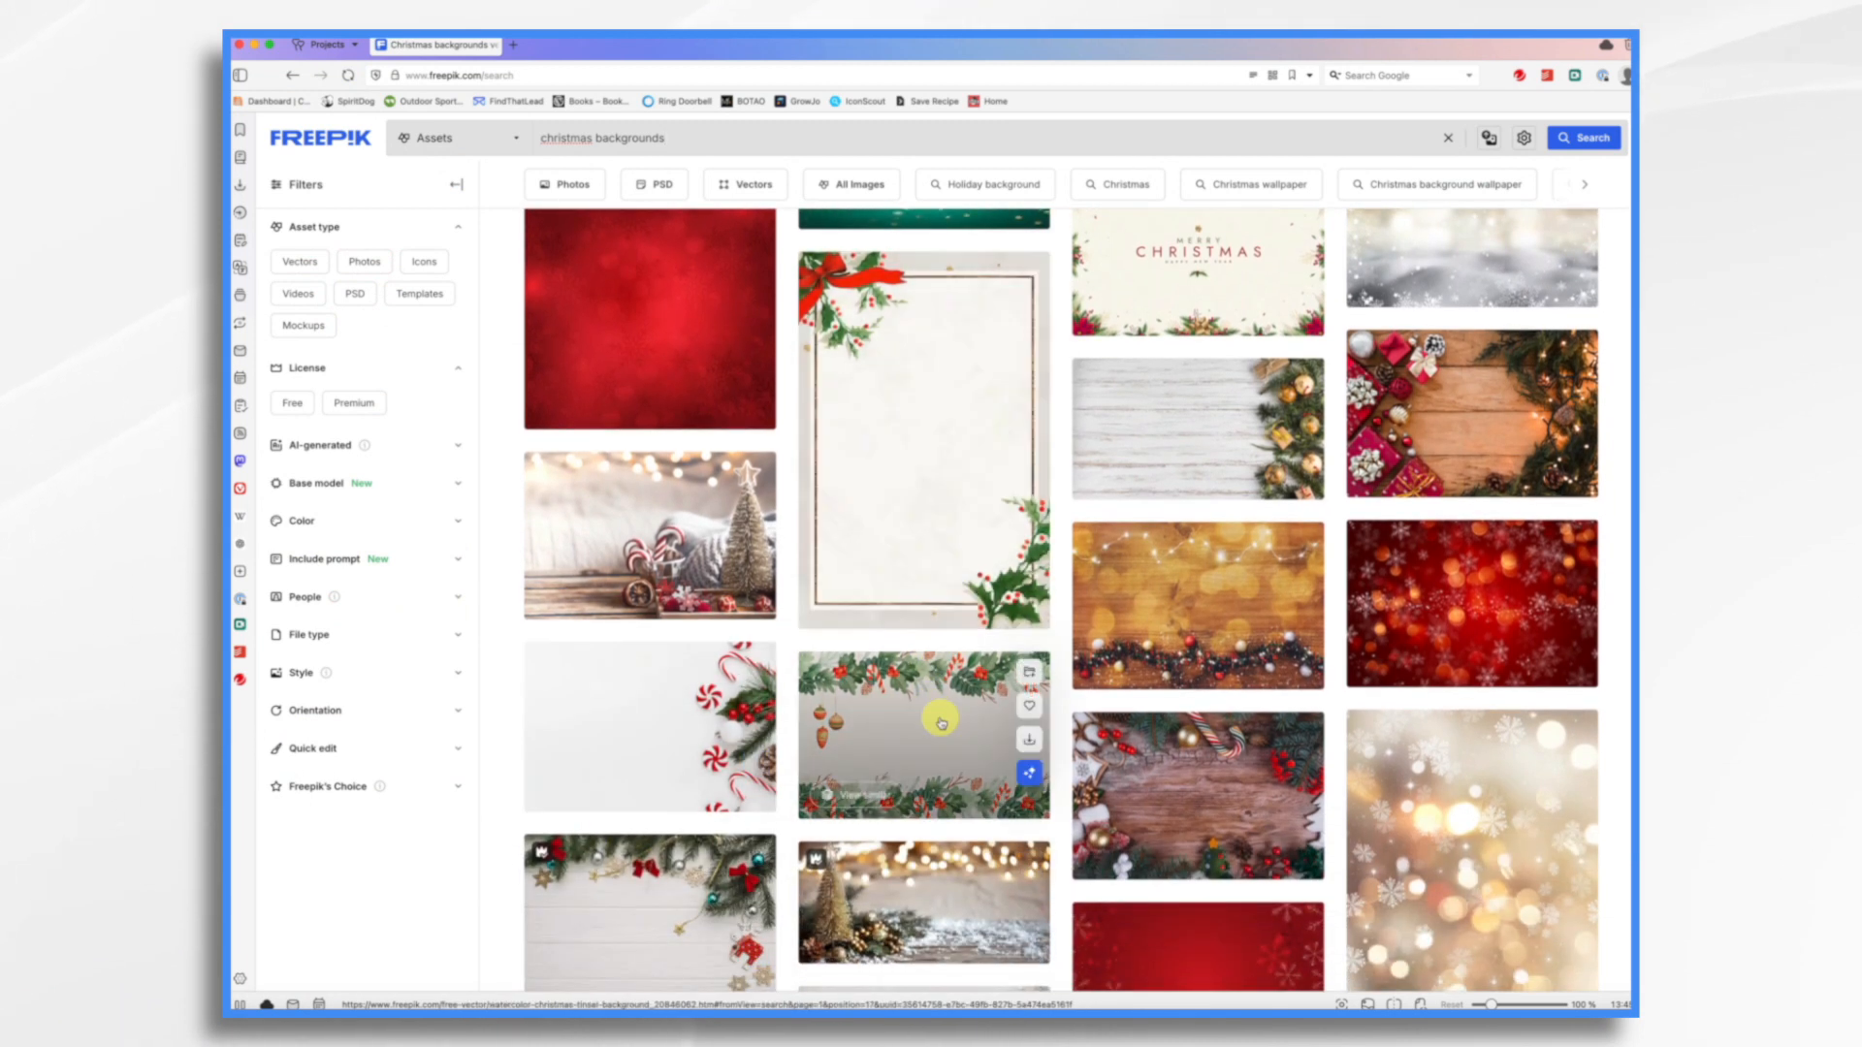
pyautogui.scroll(-3, 939, 718)
pyautogui.scroll(-10, 941, 723)
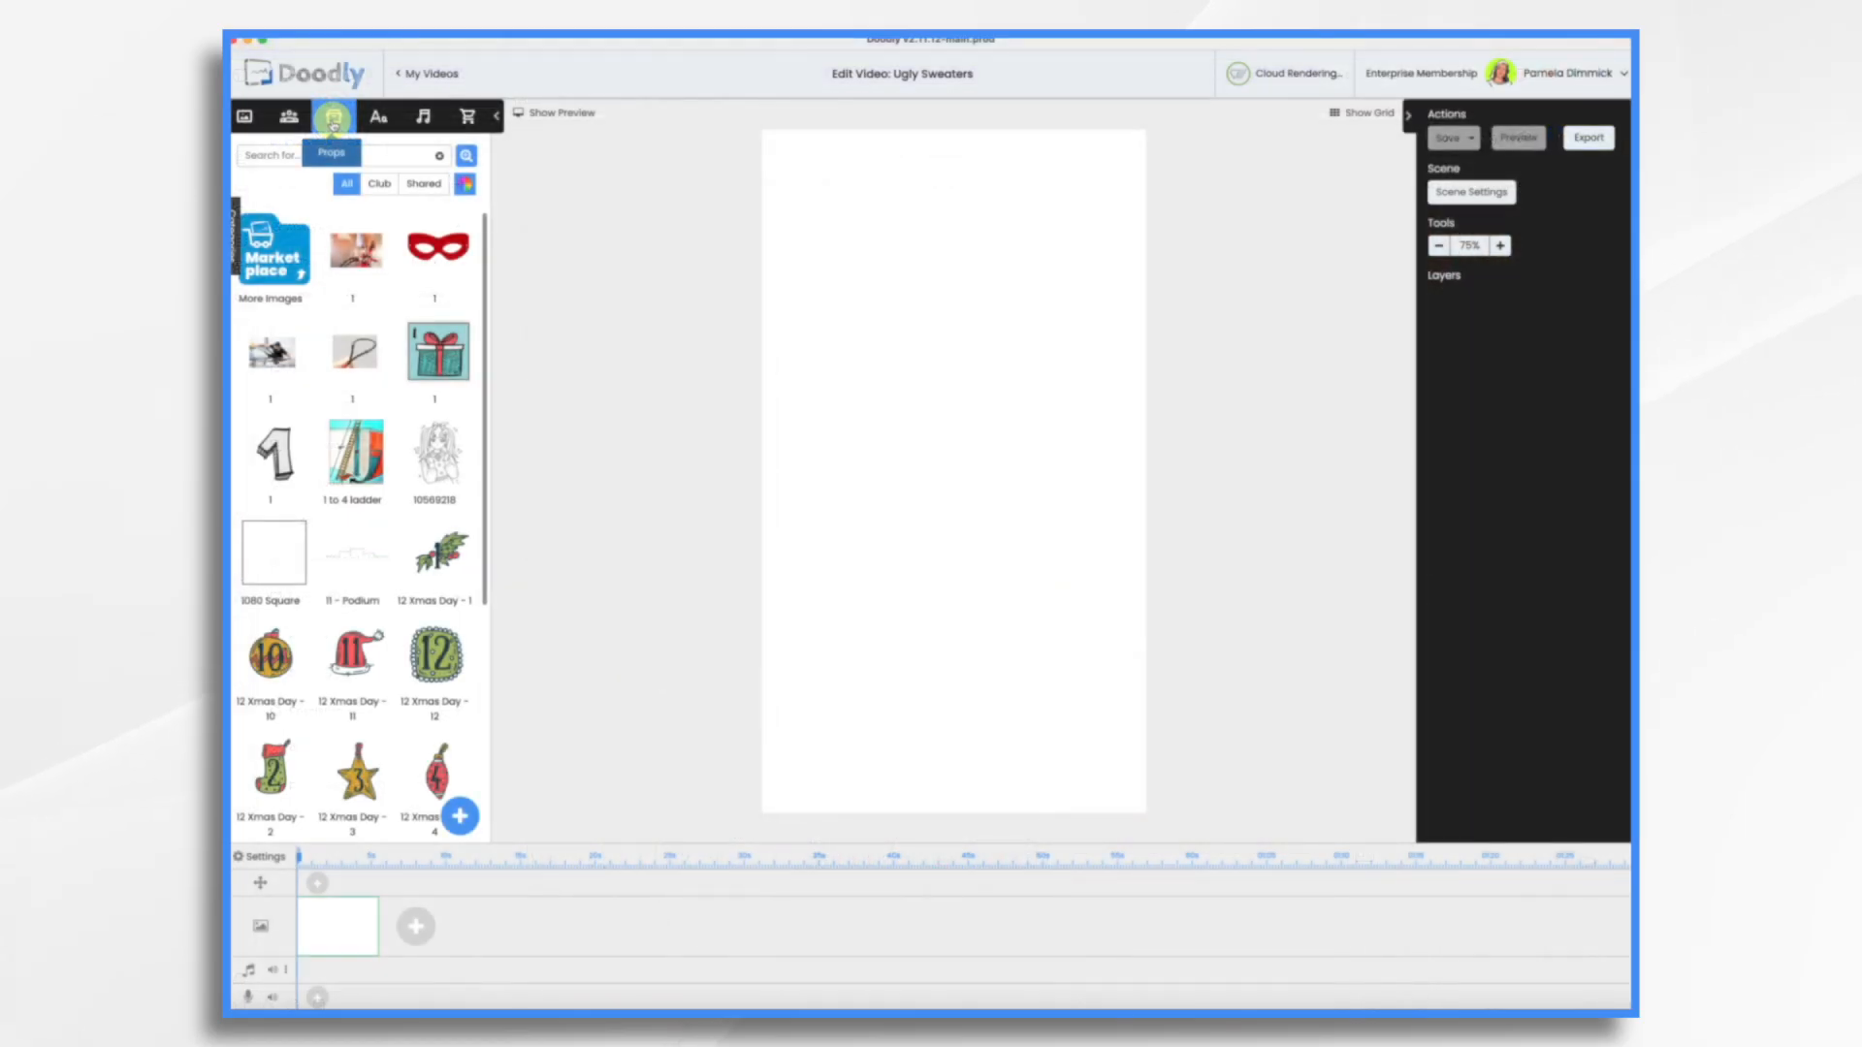
# Import the thuja-branches-spruce-new-year-s-decor image as a prop and place it rotated with branches along the top, enlarged to cover the canvas
pyautogui.click(460, 815)
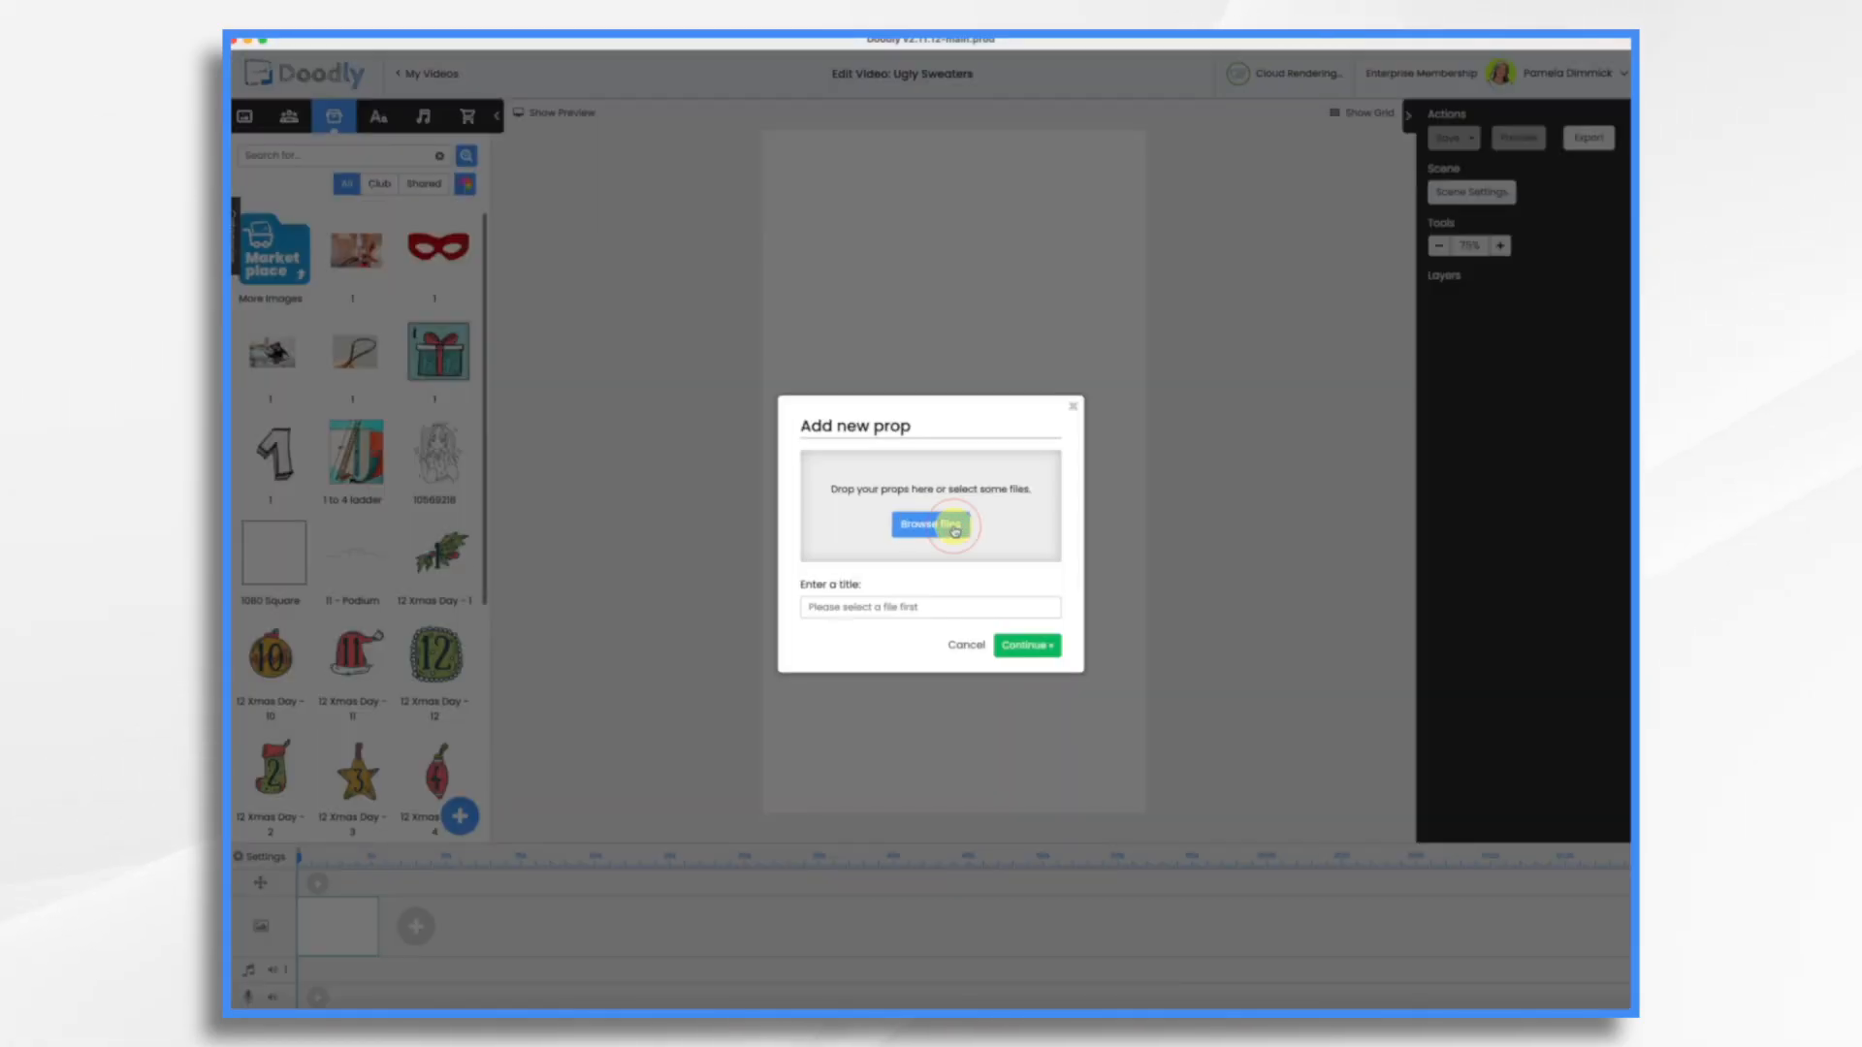
pyautogui.click(956, 529)
pyautogui.doubleClick(854, 429)
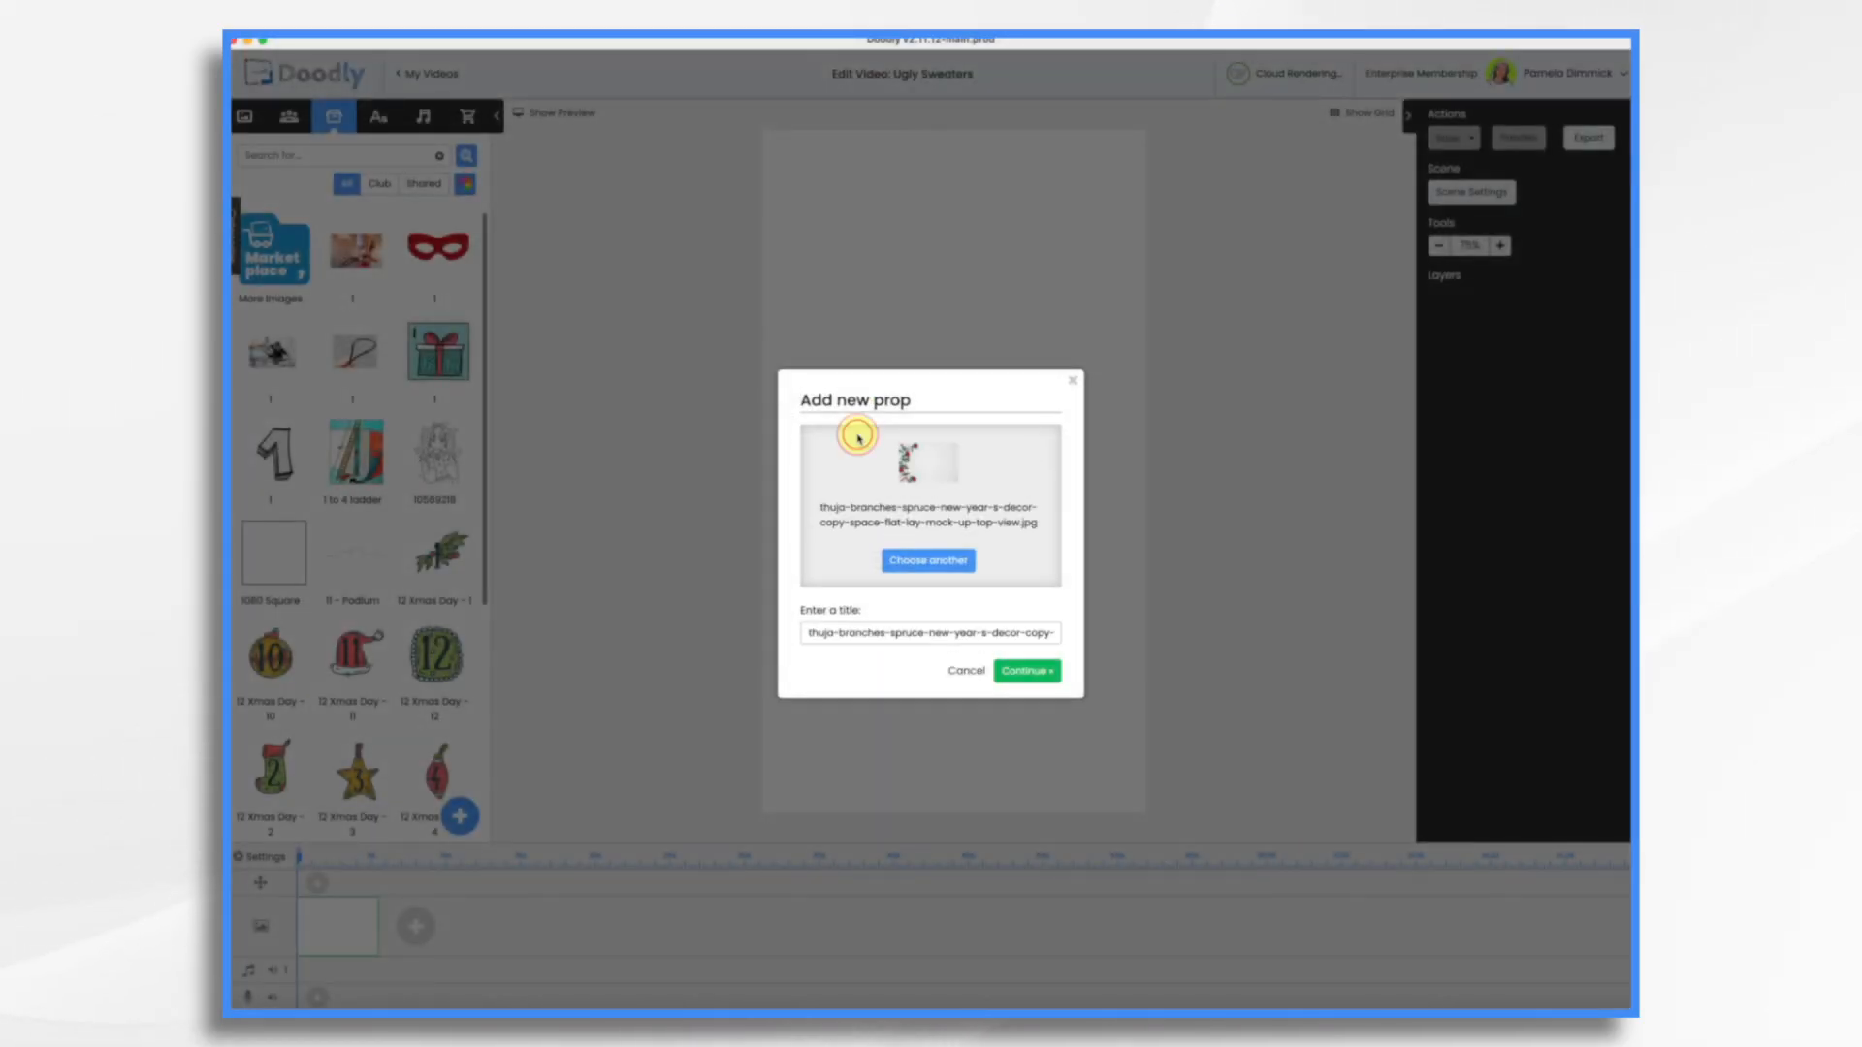
pyautogui.click(1033, 670)
pyautogui.moveTo(1110, 442); pyautogui.dragTo(644, 902)
pyautogui.moveTo(1052, 317); pyautogui.dragTo(1202, 129)
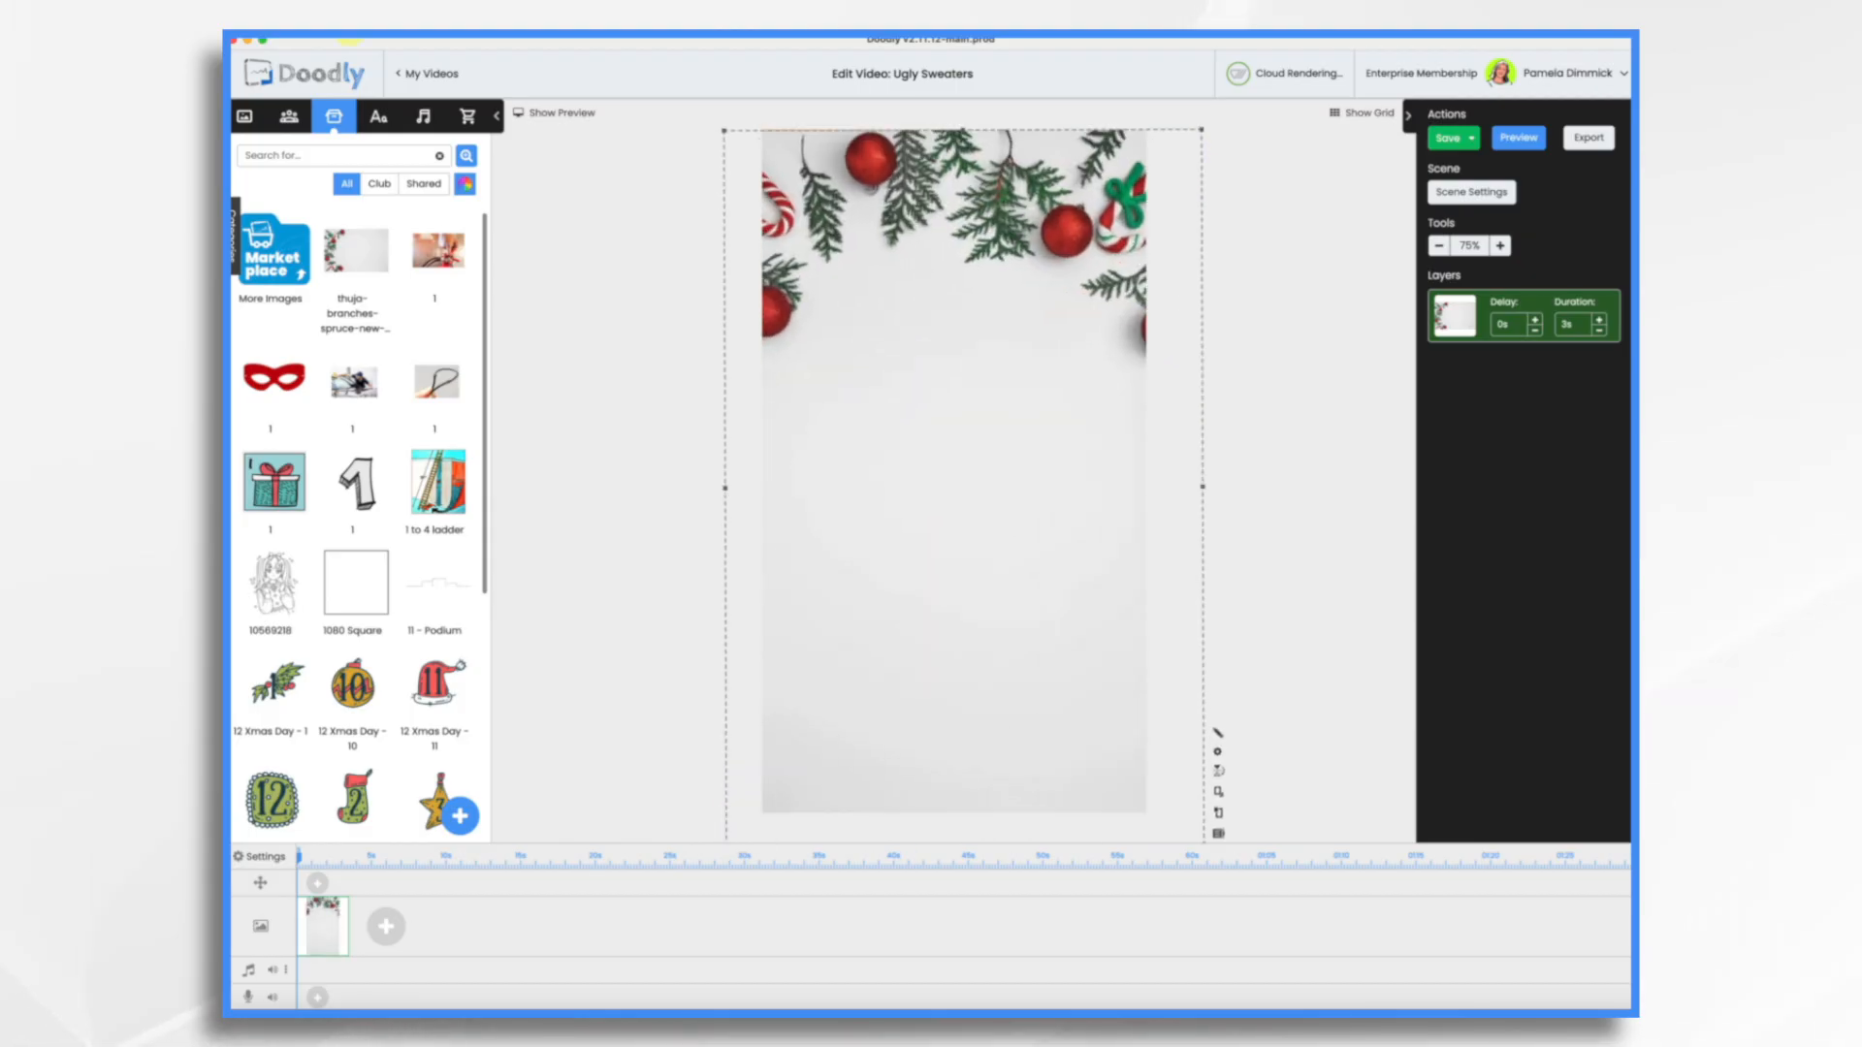
# Add a text element in the DancingScript font to the canvas, just below the Christmas branches
pyautogui.click(378, 117)
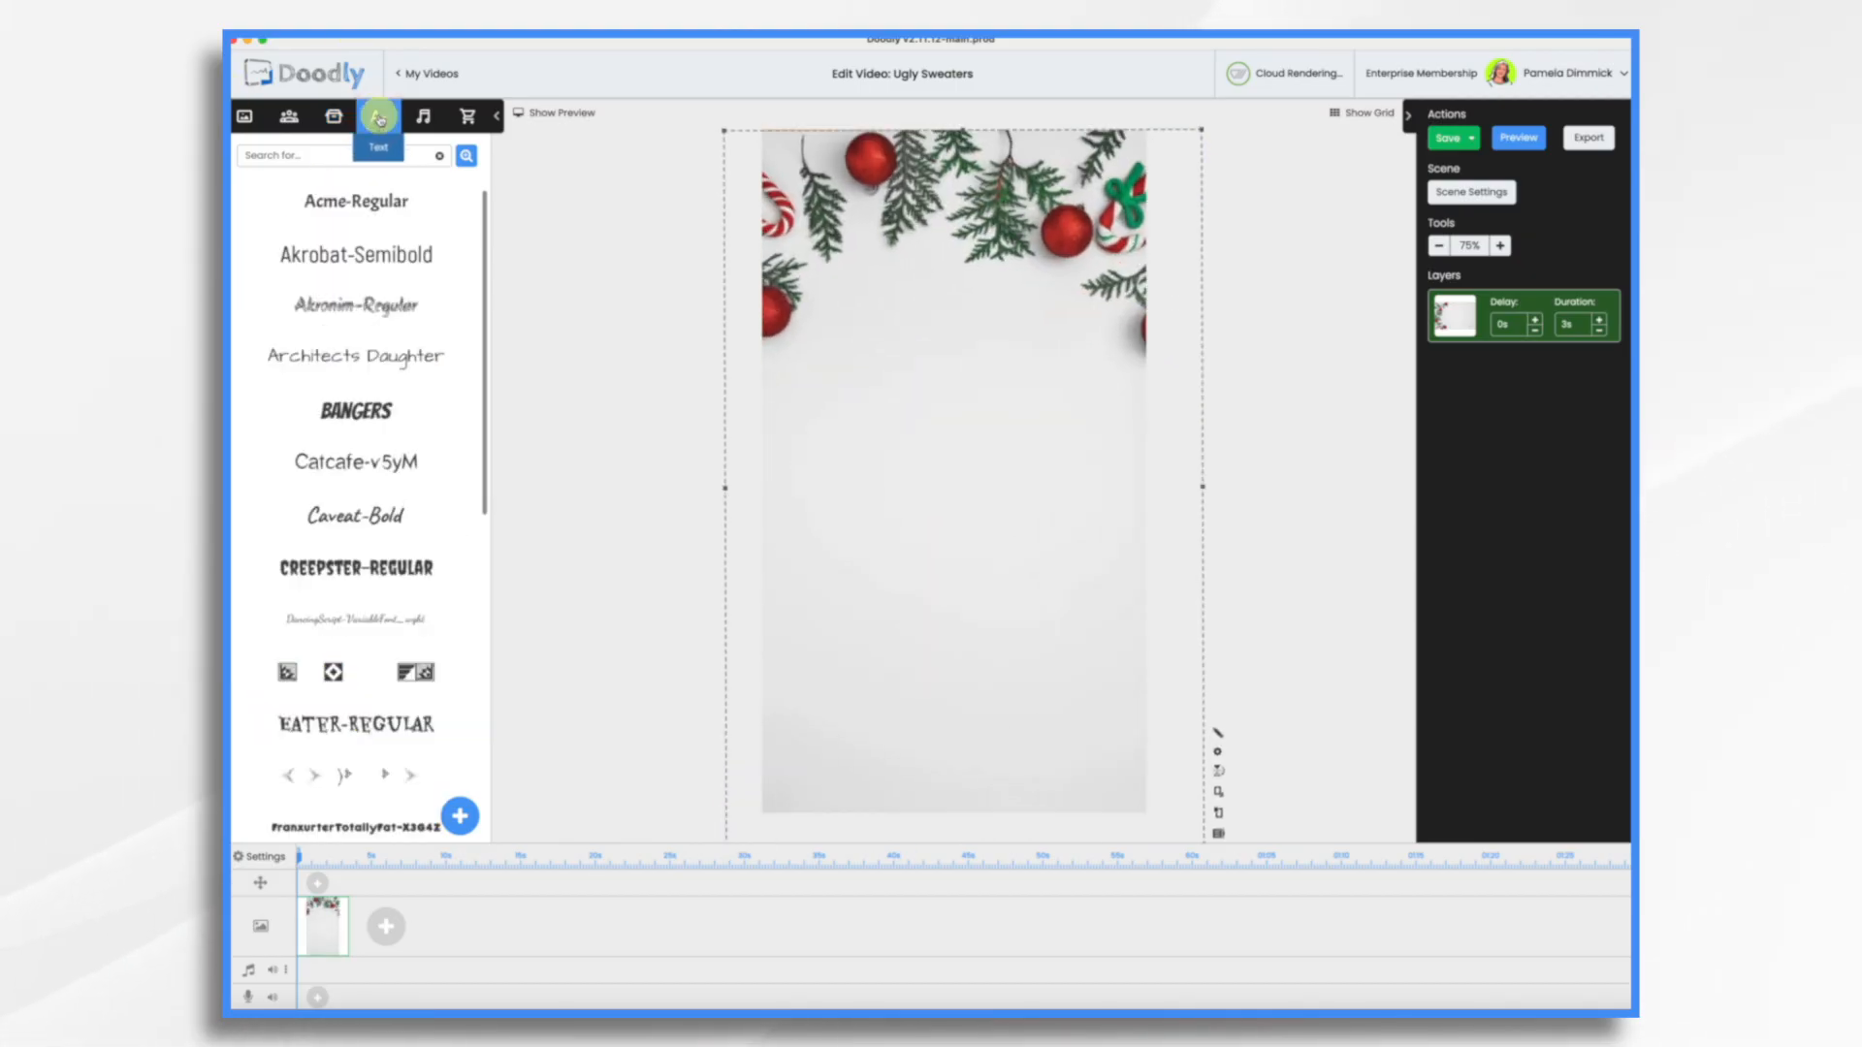
pyautogui.scroll(-1, 408, 472)
pyautogui.scroll(-4, 409, 475)
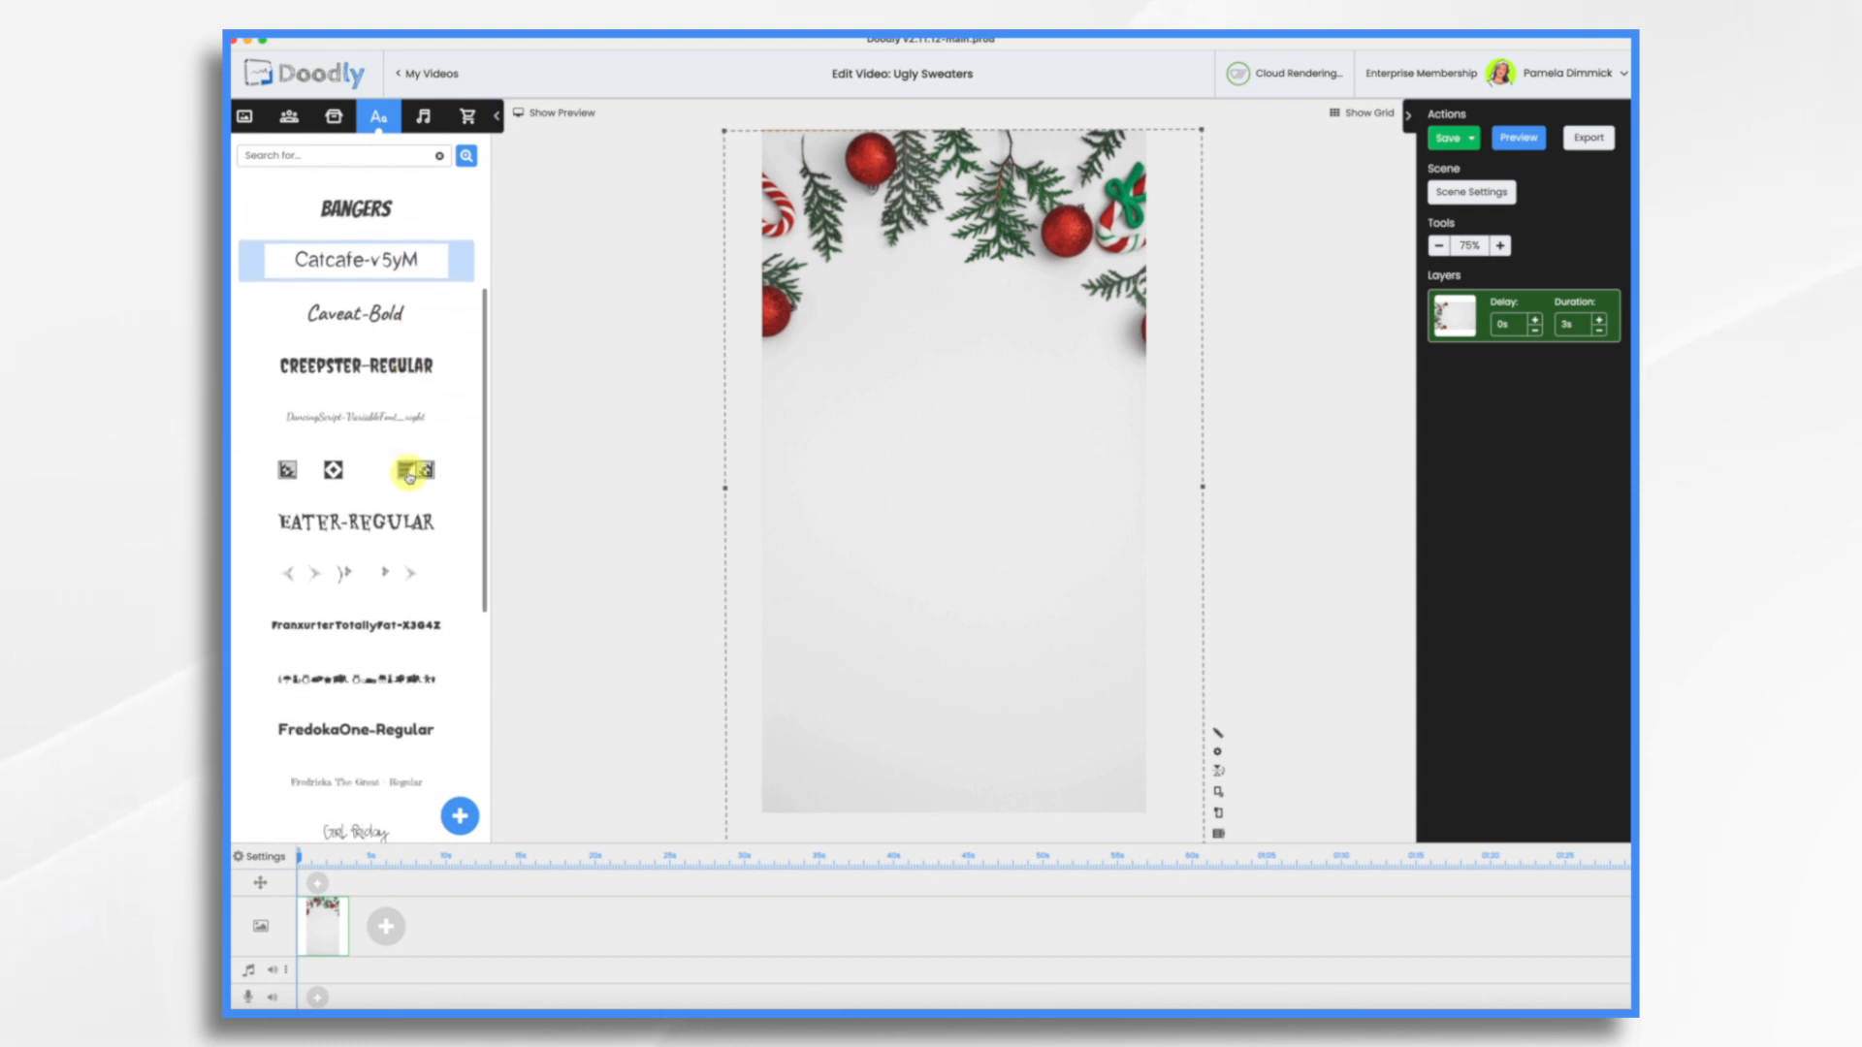
pyautogui.scroll(-5, 409, 475)
pyautogui.scroll(3, 409, 465)
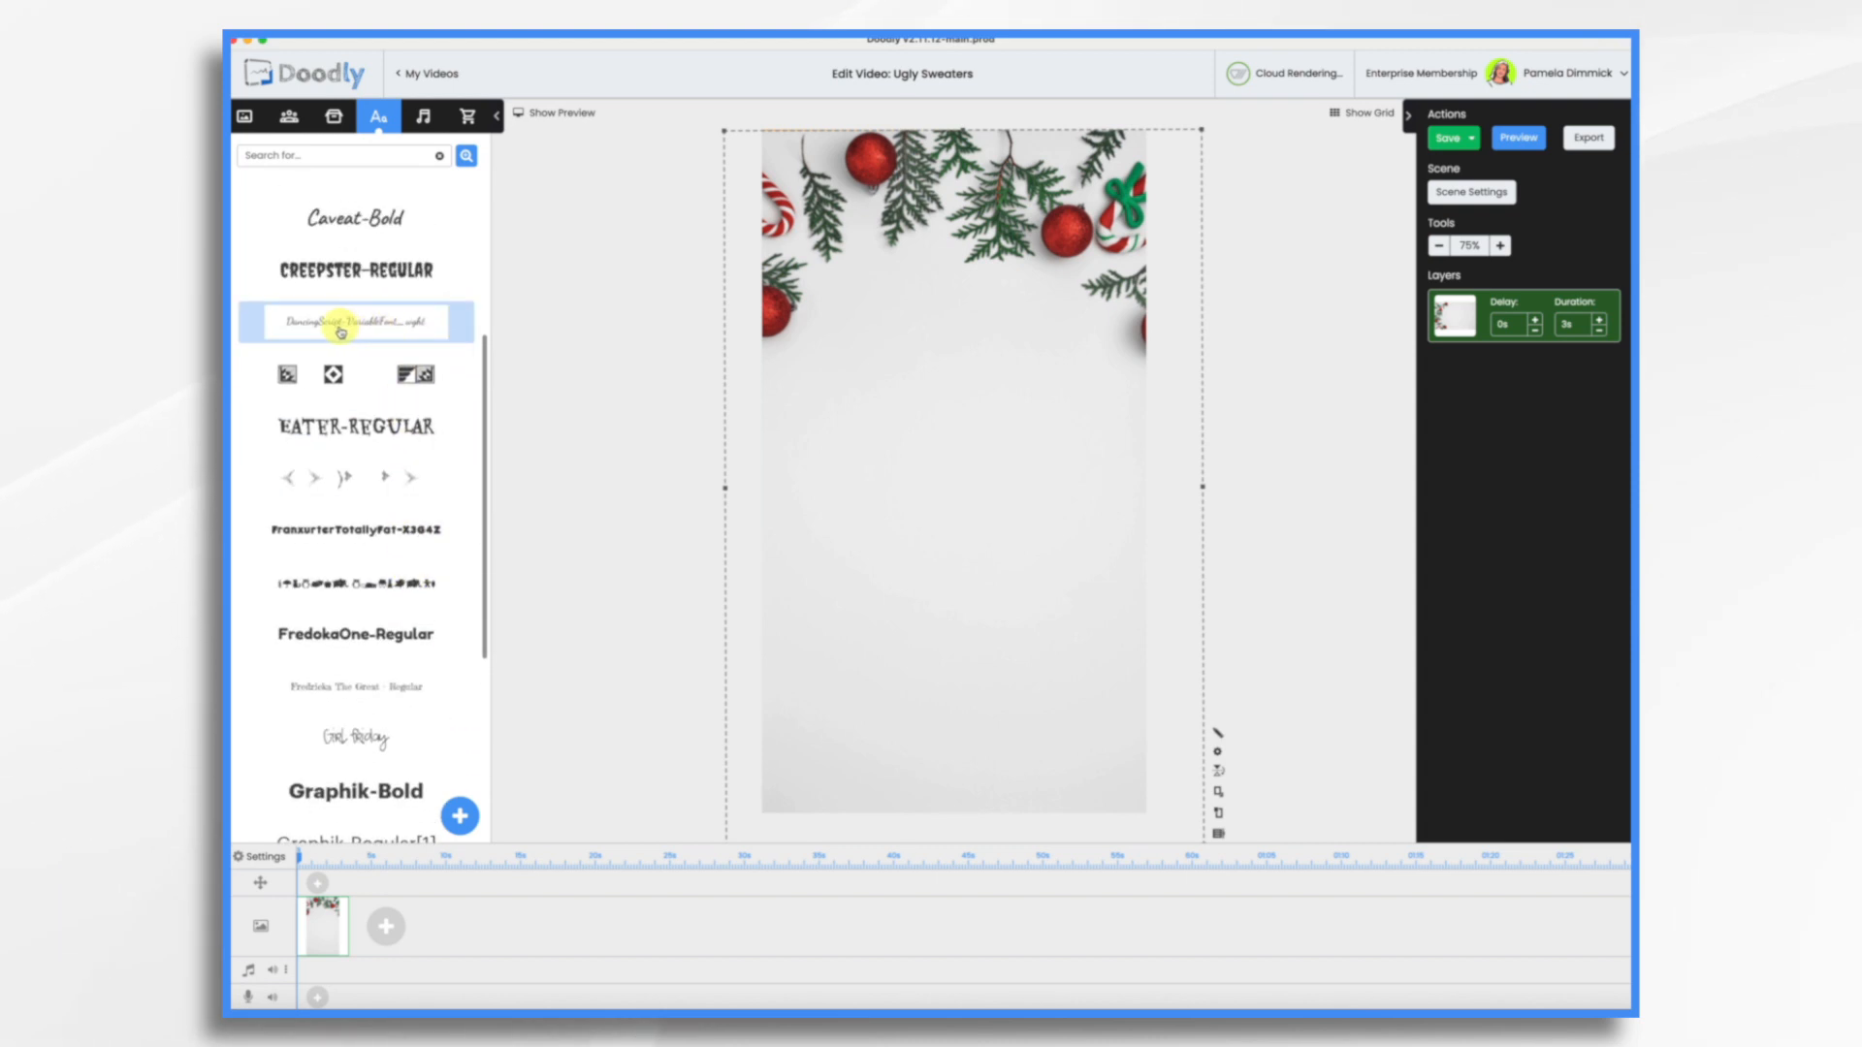
pyautogui.moveTo(352, 332); pyautogui.dragTo(930, 390)
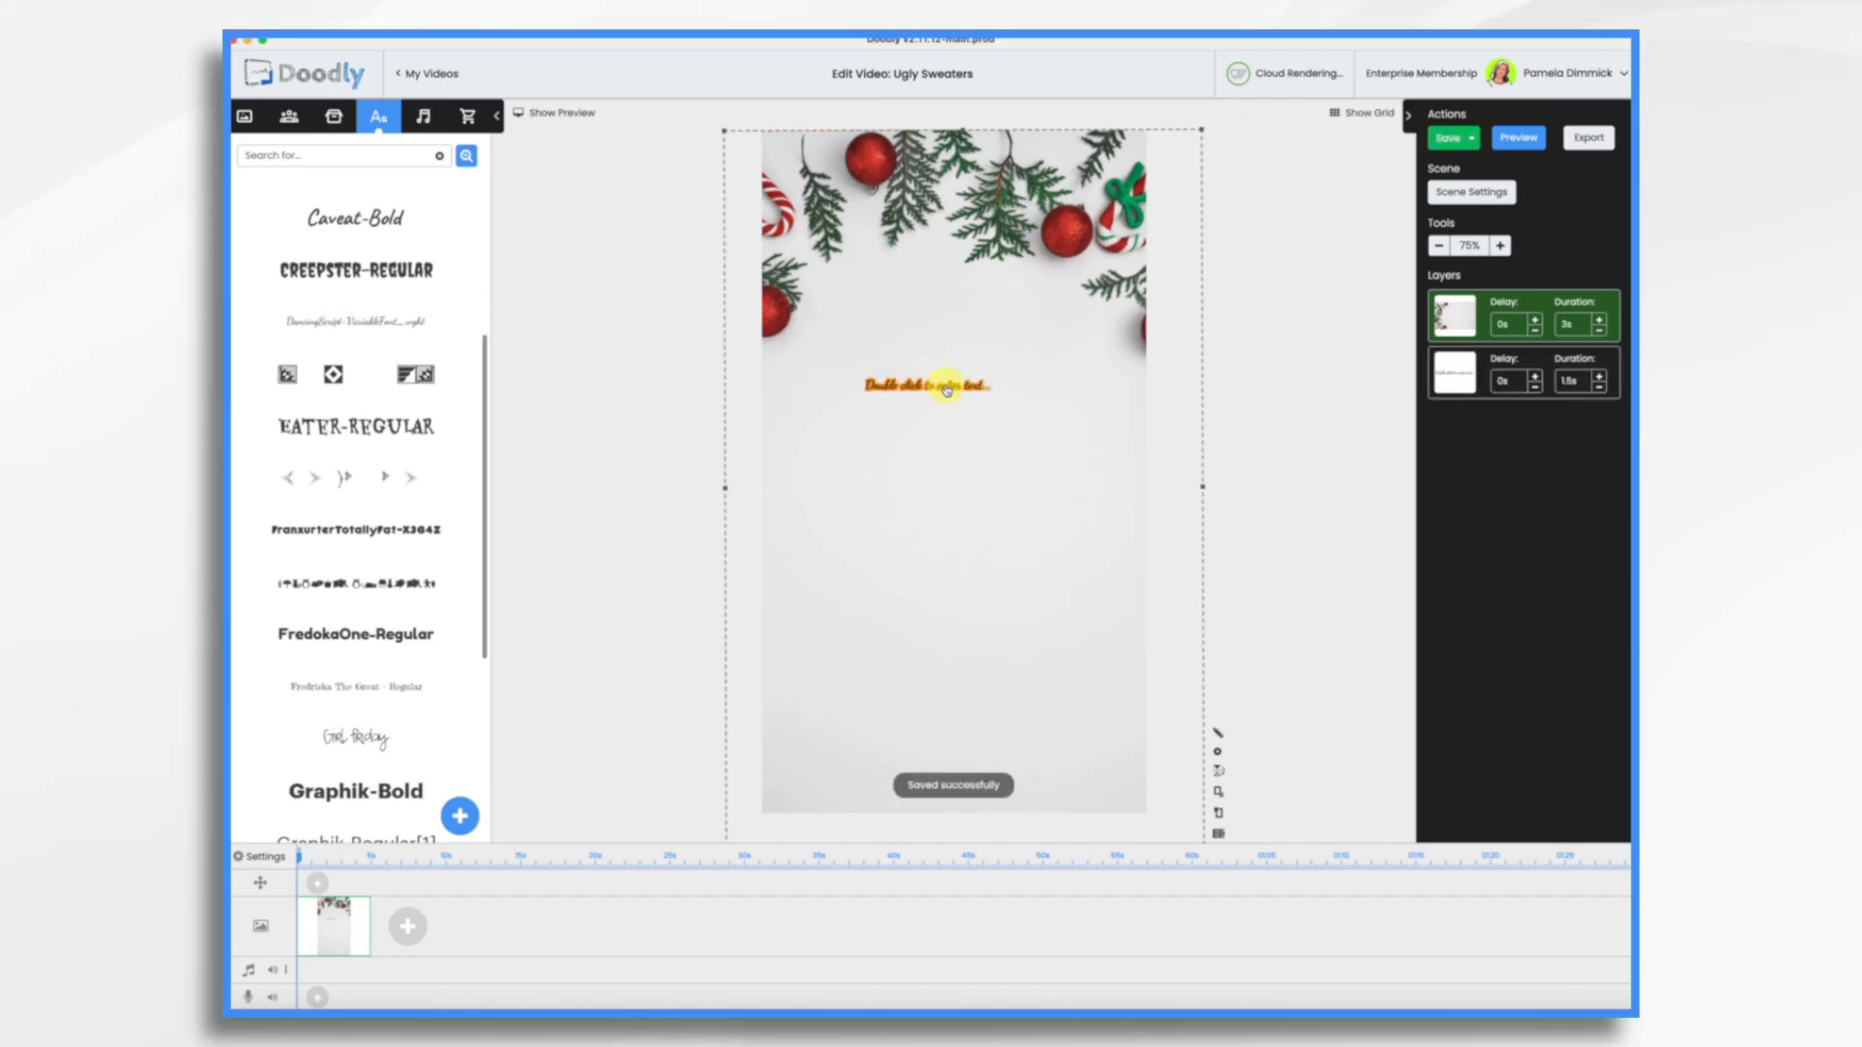
# Change the placeholder text to Ugly Sweater Contest, enlarge it, and center it just under the branches
pyautogui.doubleClick(902, 387)
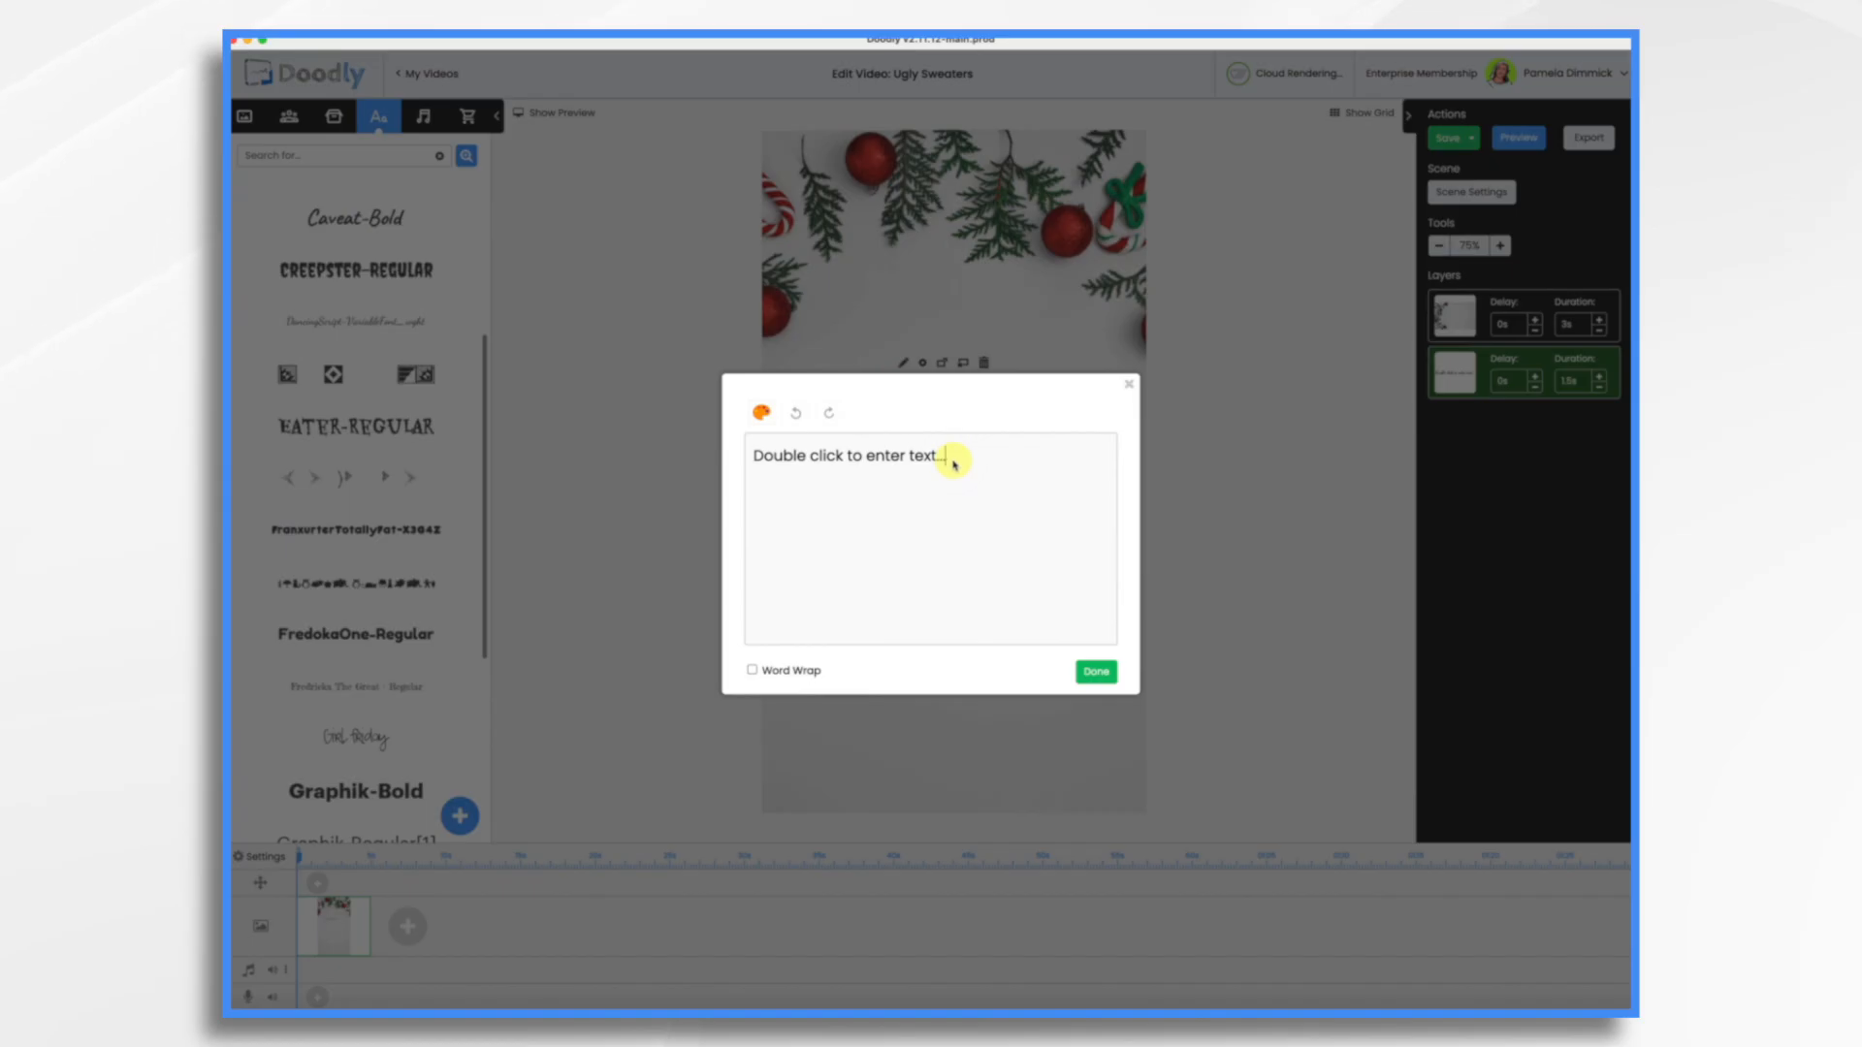
pyautogui.press('super+a')
pyautogui.write('Ugly Sweater Contest')
pyautogui.click(1096, 671)
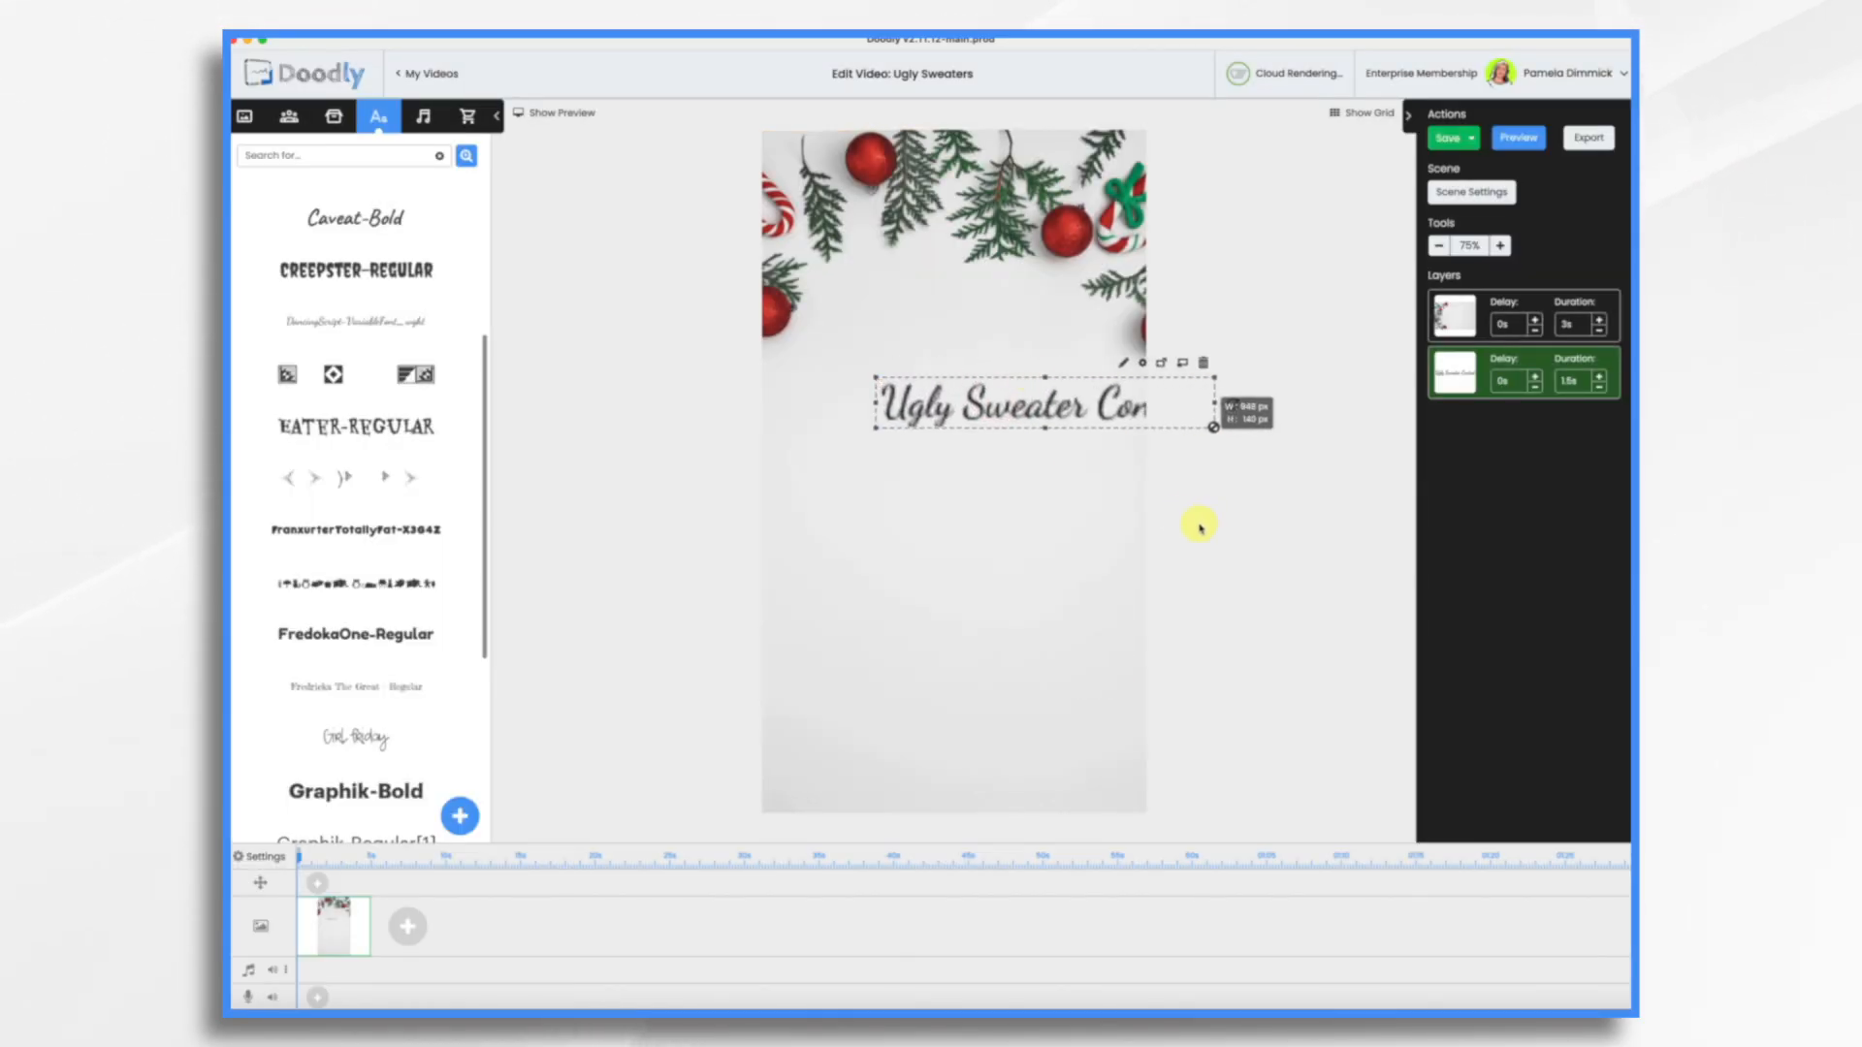
pyautogui.click(935, 533)
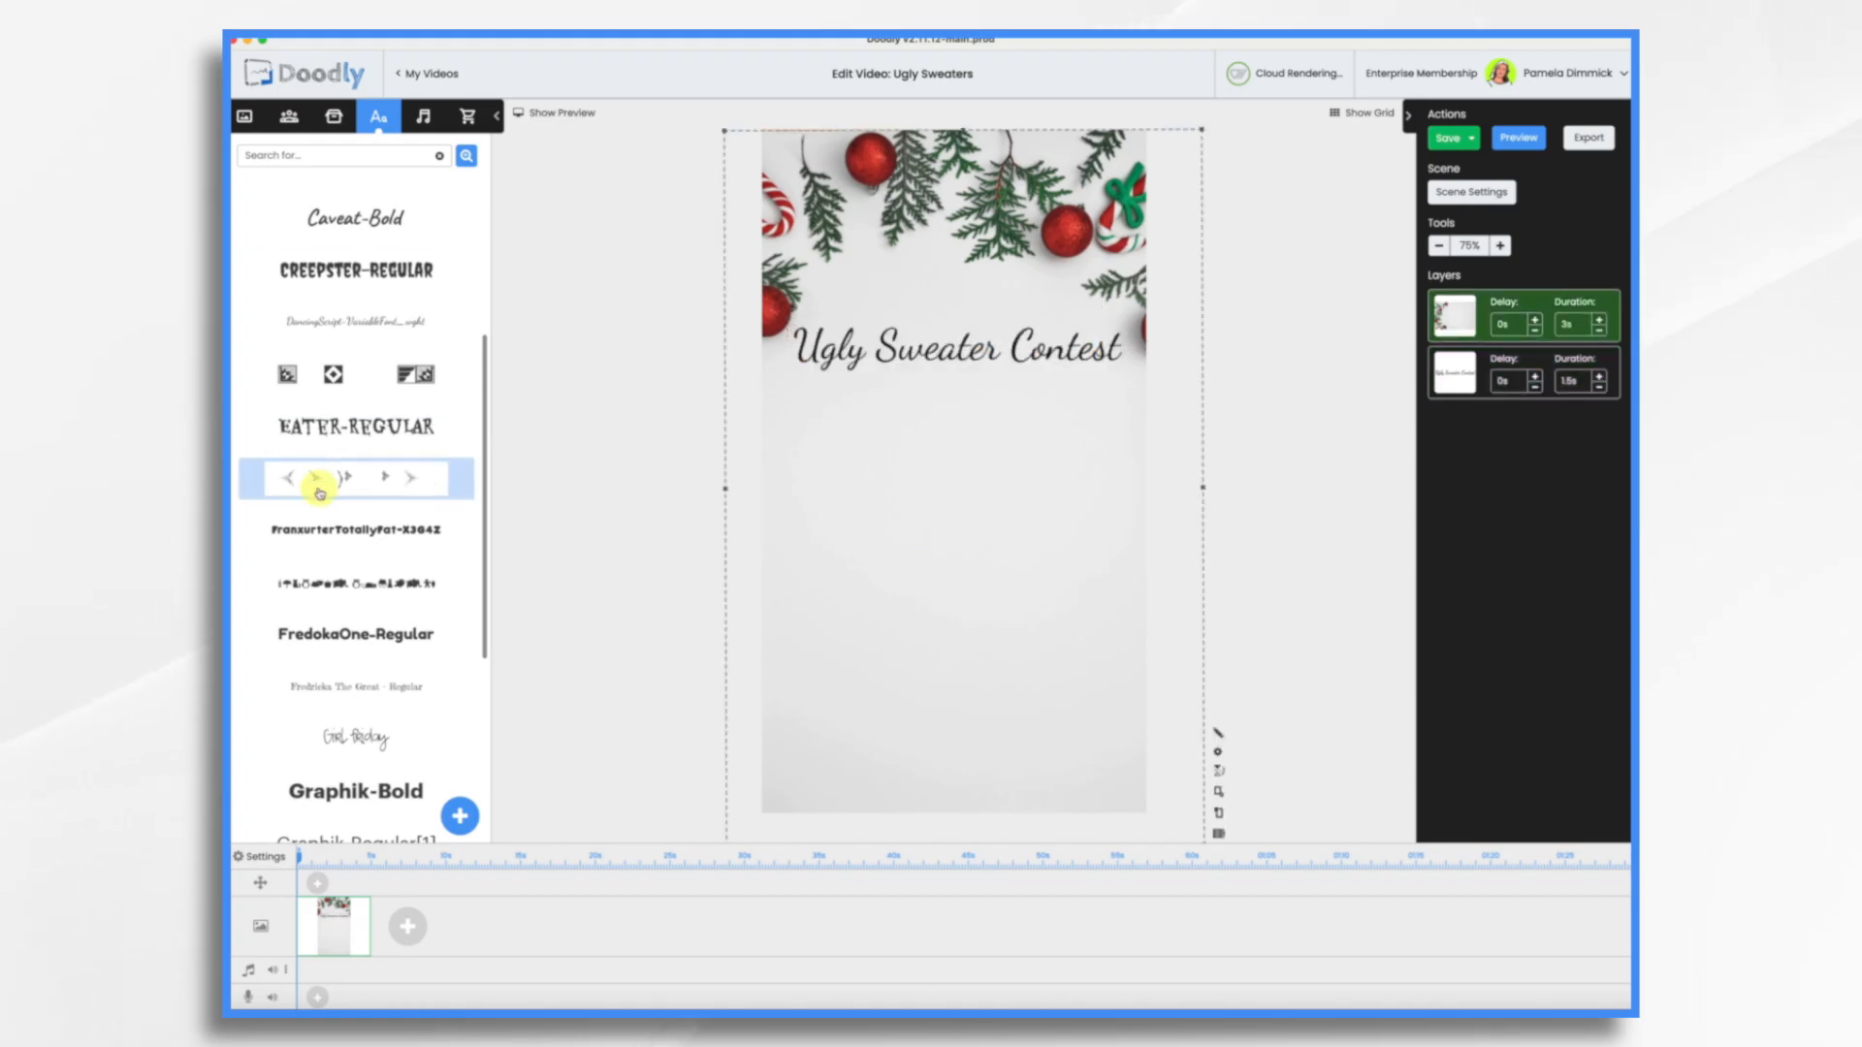
# Add the text December 15th in Caveat-Bold and enlarge it above the Ugly Sweater Contest title
pyautogui.scroll(3, 320, 485)
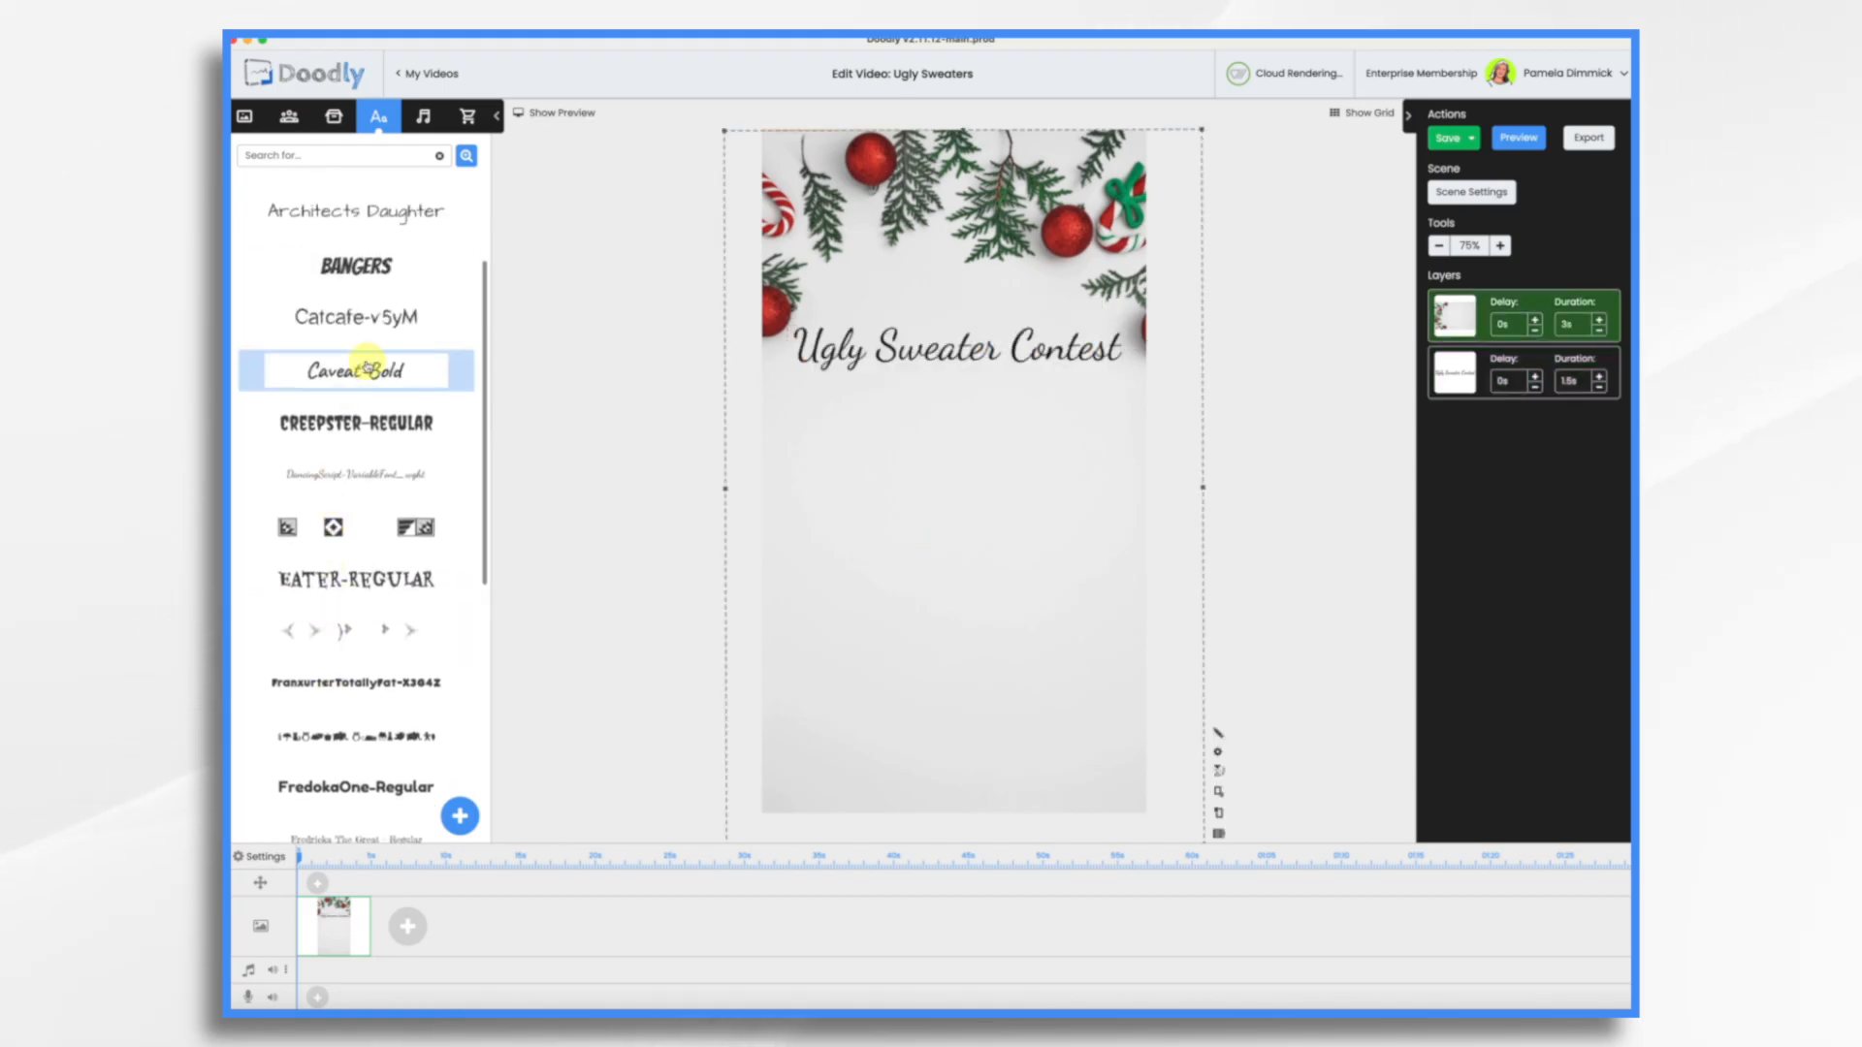
pyautogui.moveTo(364, 370); pyautogui.dragTo(919, 295)
pyautogui.doubleClick(978, 300)
pyautogui.write('December 15th')
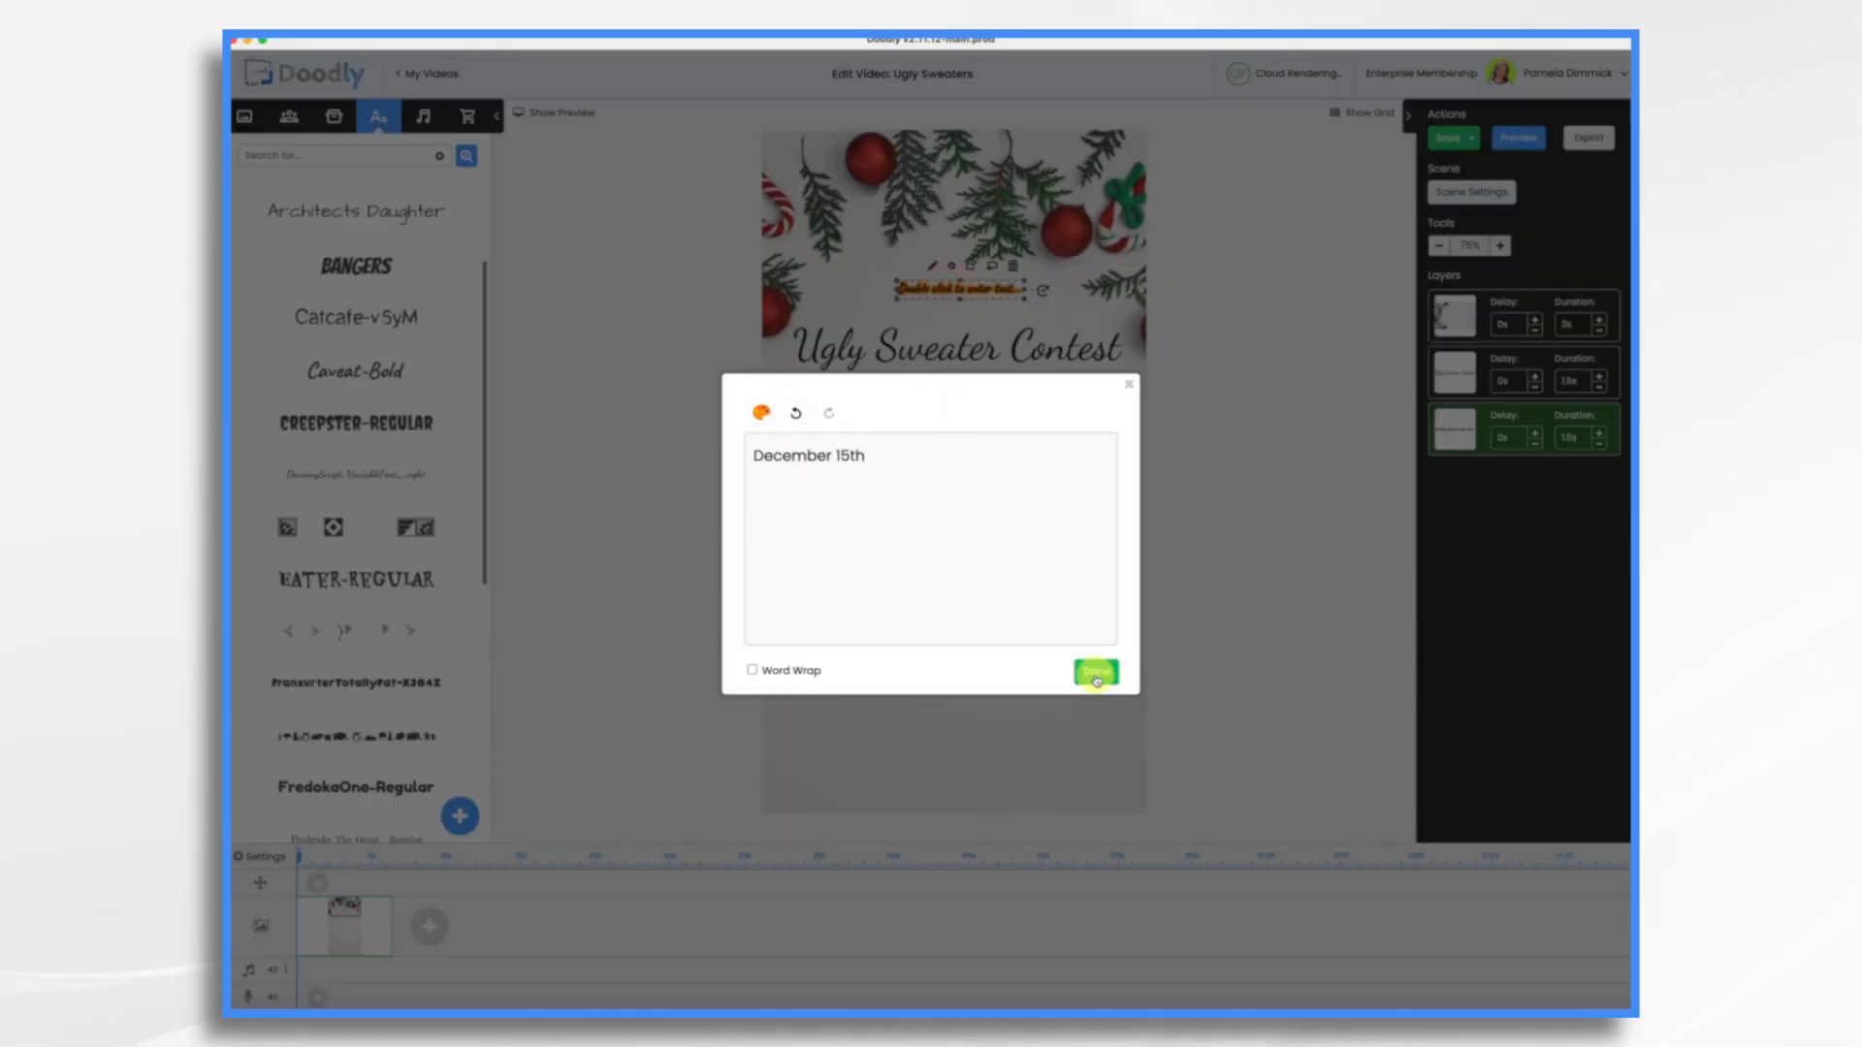
pyautogui.click(1096, 676)
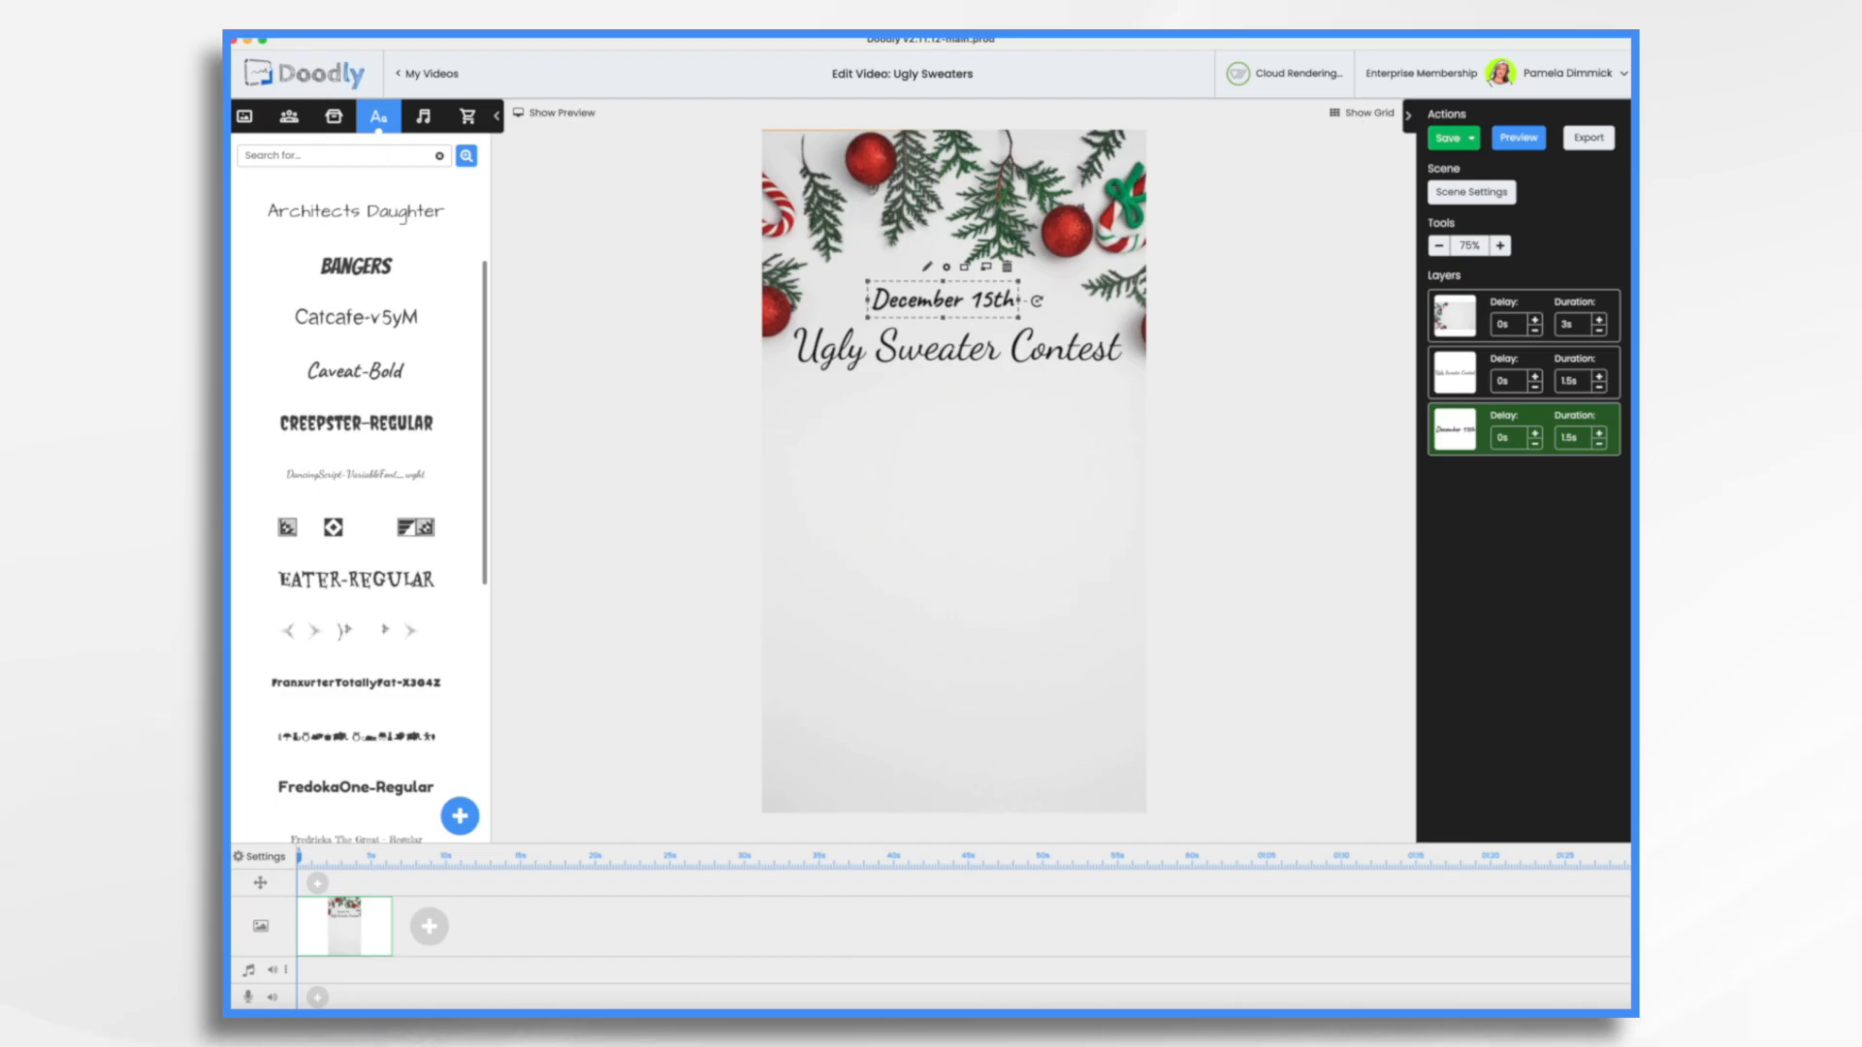
# Import the six Ugly Sweater PNG files, Ugly Sweater 1 through Ugly Sweater 6, as new props
pyautogui.click(334, 117)
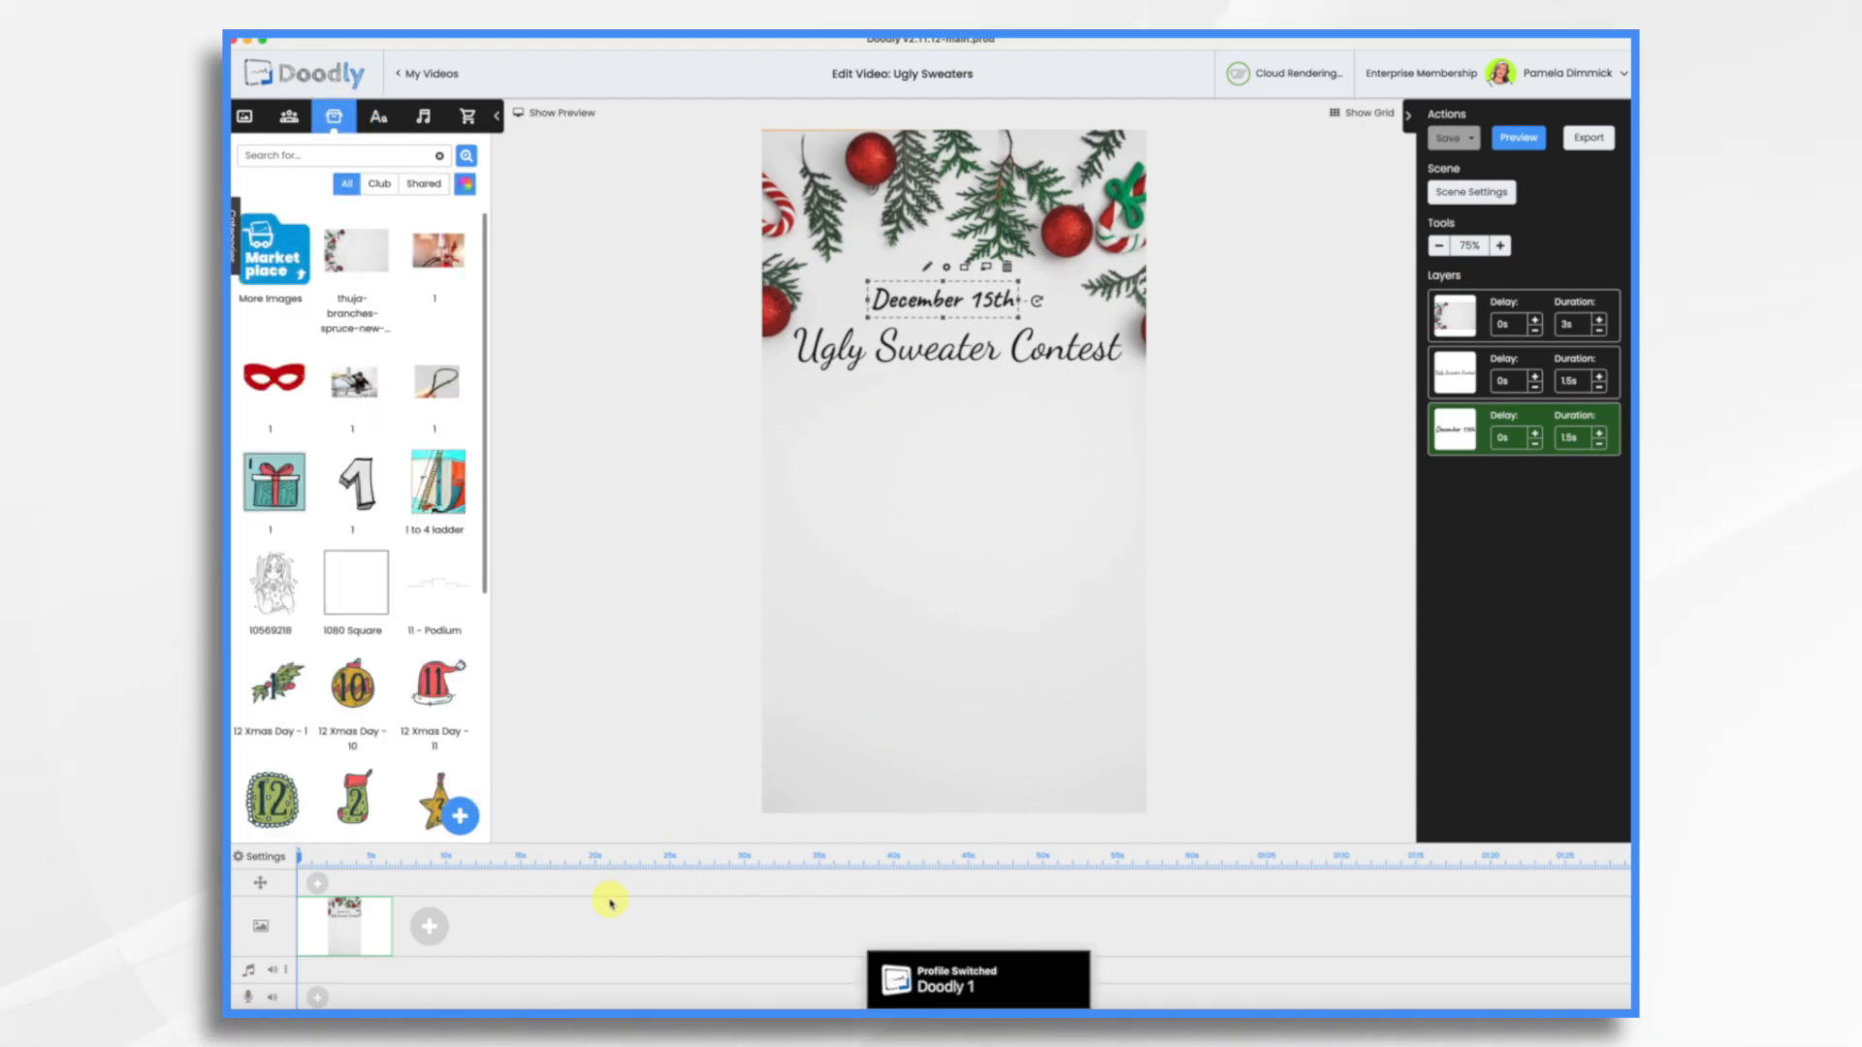
pyautogui.click(464, 817)
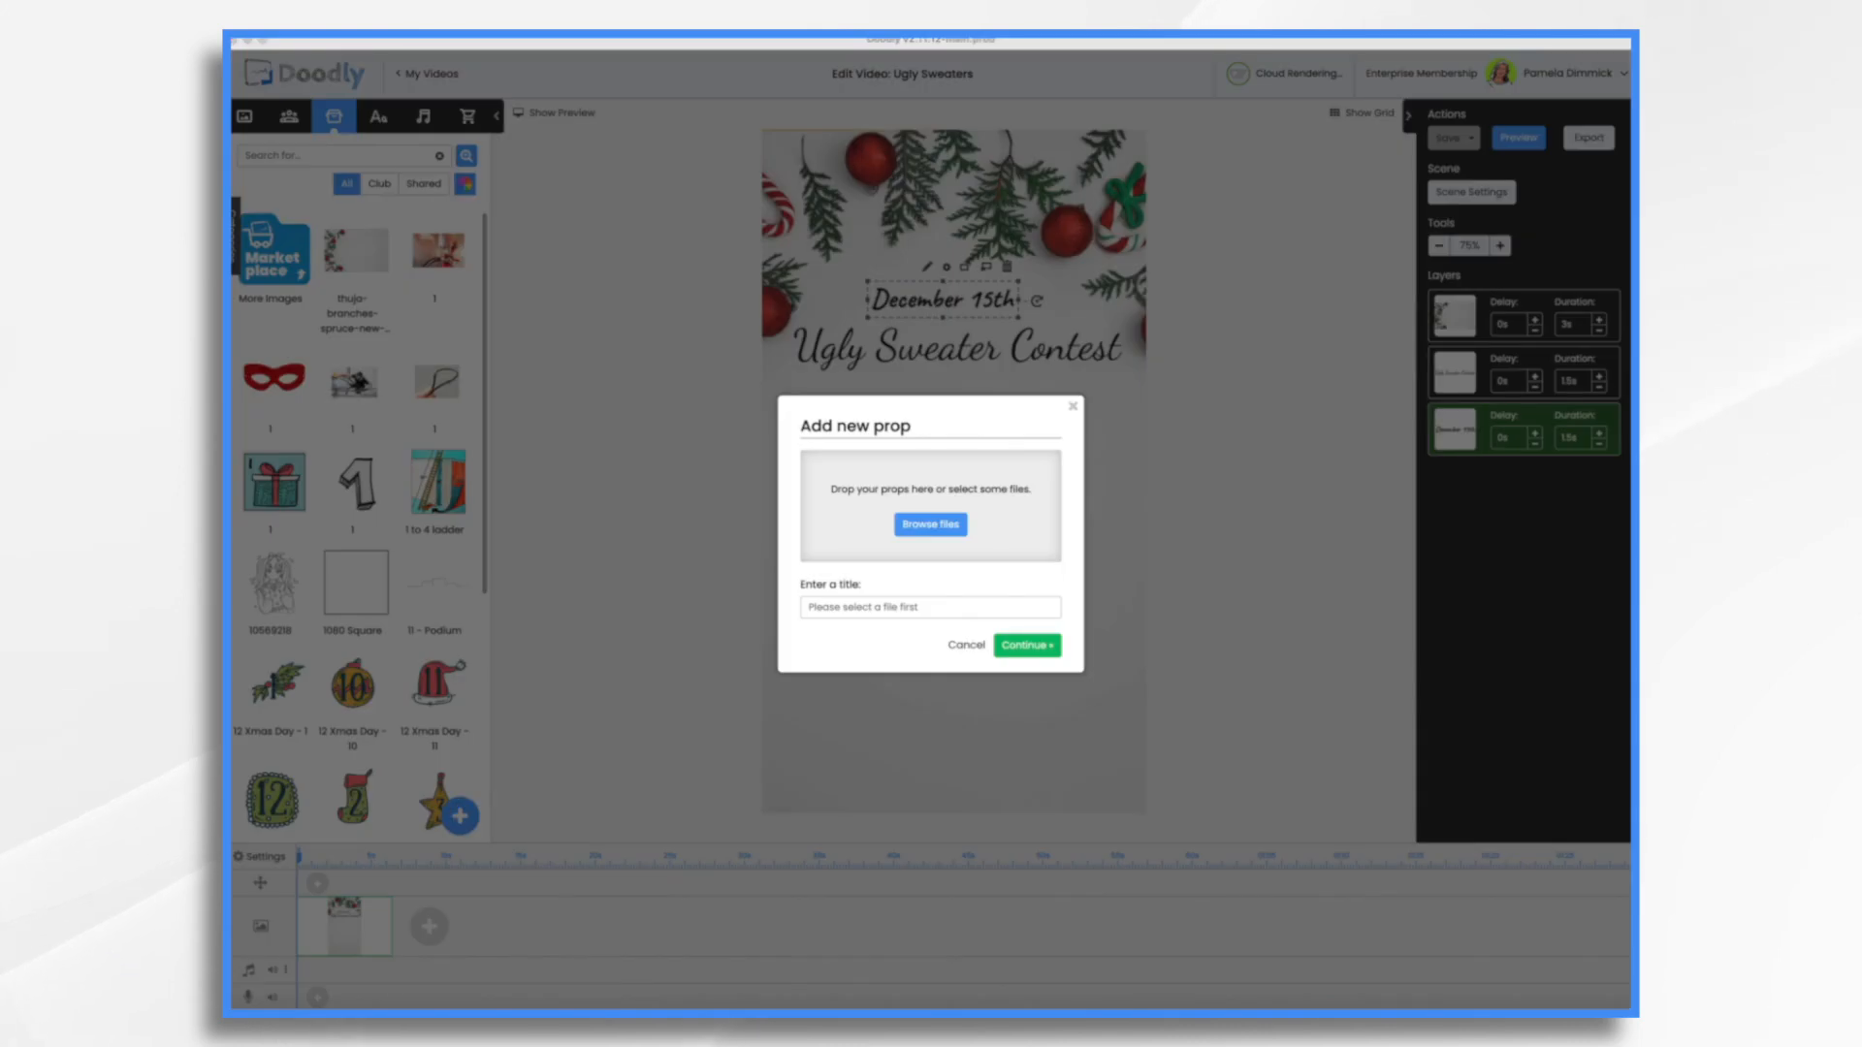
pyautogui.moveTo(1475, 631); pyautogui.dragTo(941, 550)
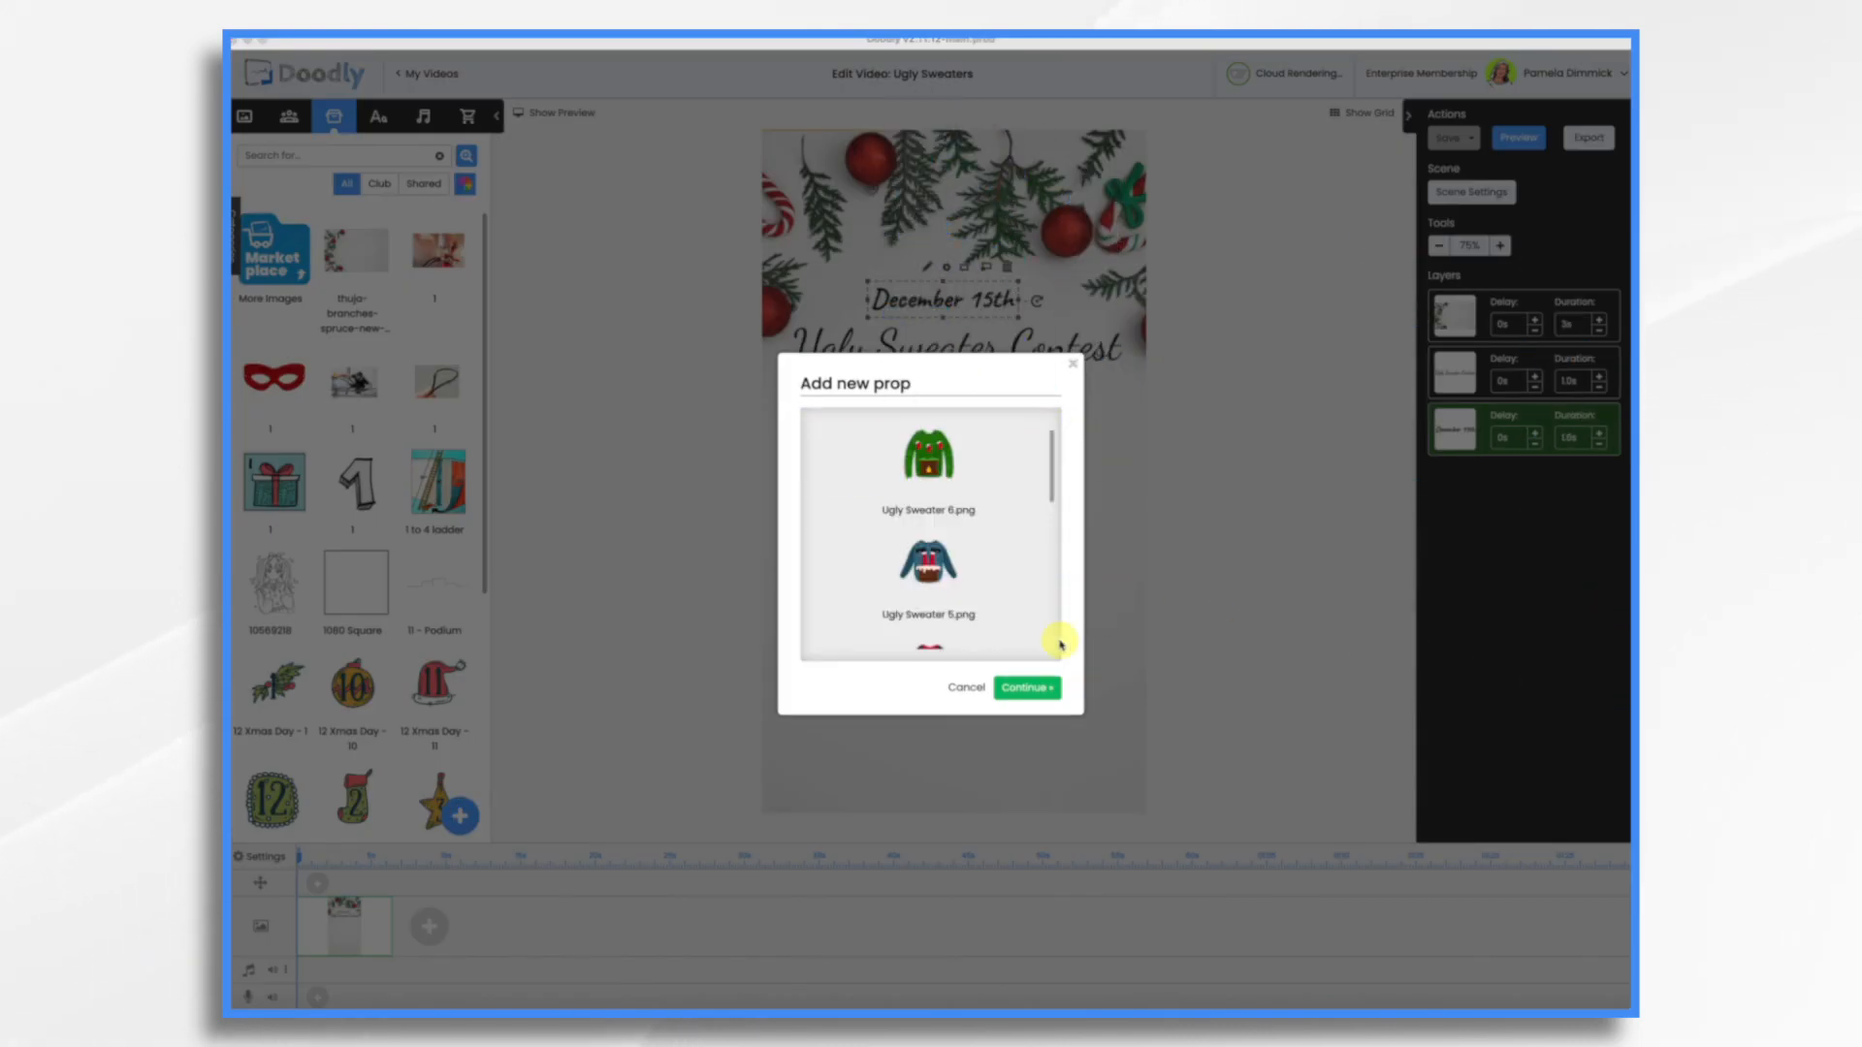
pyautogui.click(1027, 645)
# Place the green Ugly Sweater 6 prop below the title, enlarge it to nearly the canvas width, and tilt it slightly clockwise
pyautogui.moveTo(438, 351); pyautogui.dragTo(980, 524)
pyautogui.click(873, 548)
pyautogui.moveTo(840, 612); pyautogui.dragTo(745, 705)
pyautogui.moveTo(922, 571); pyautogui.dragTo(963, 567)
pyautogui.moveTo(1127, 543); pyautogui.dragTo(1139, 560)
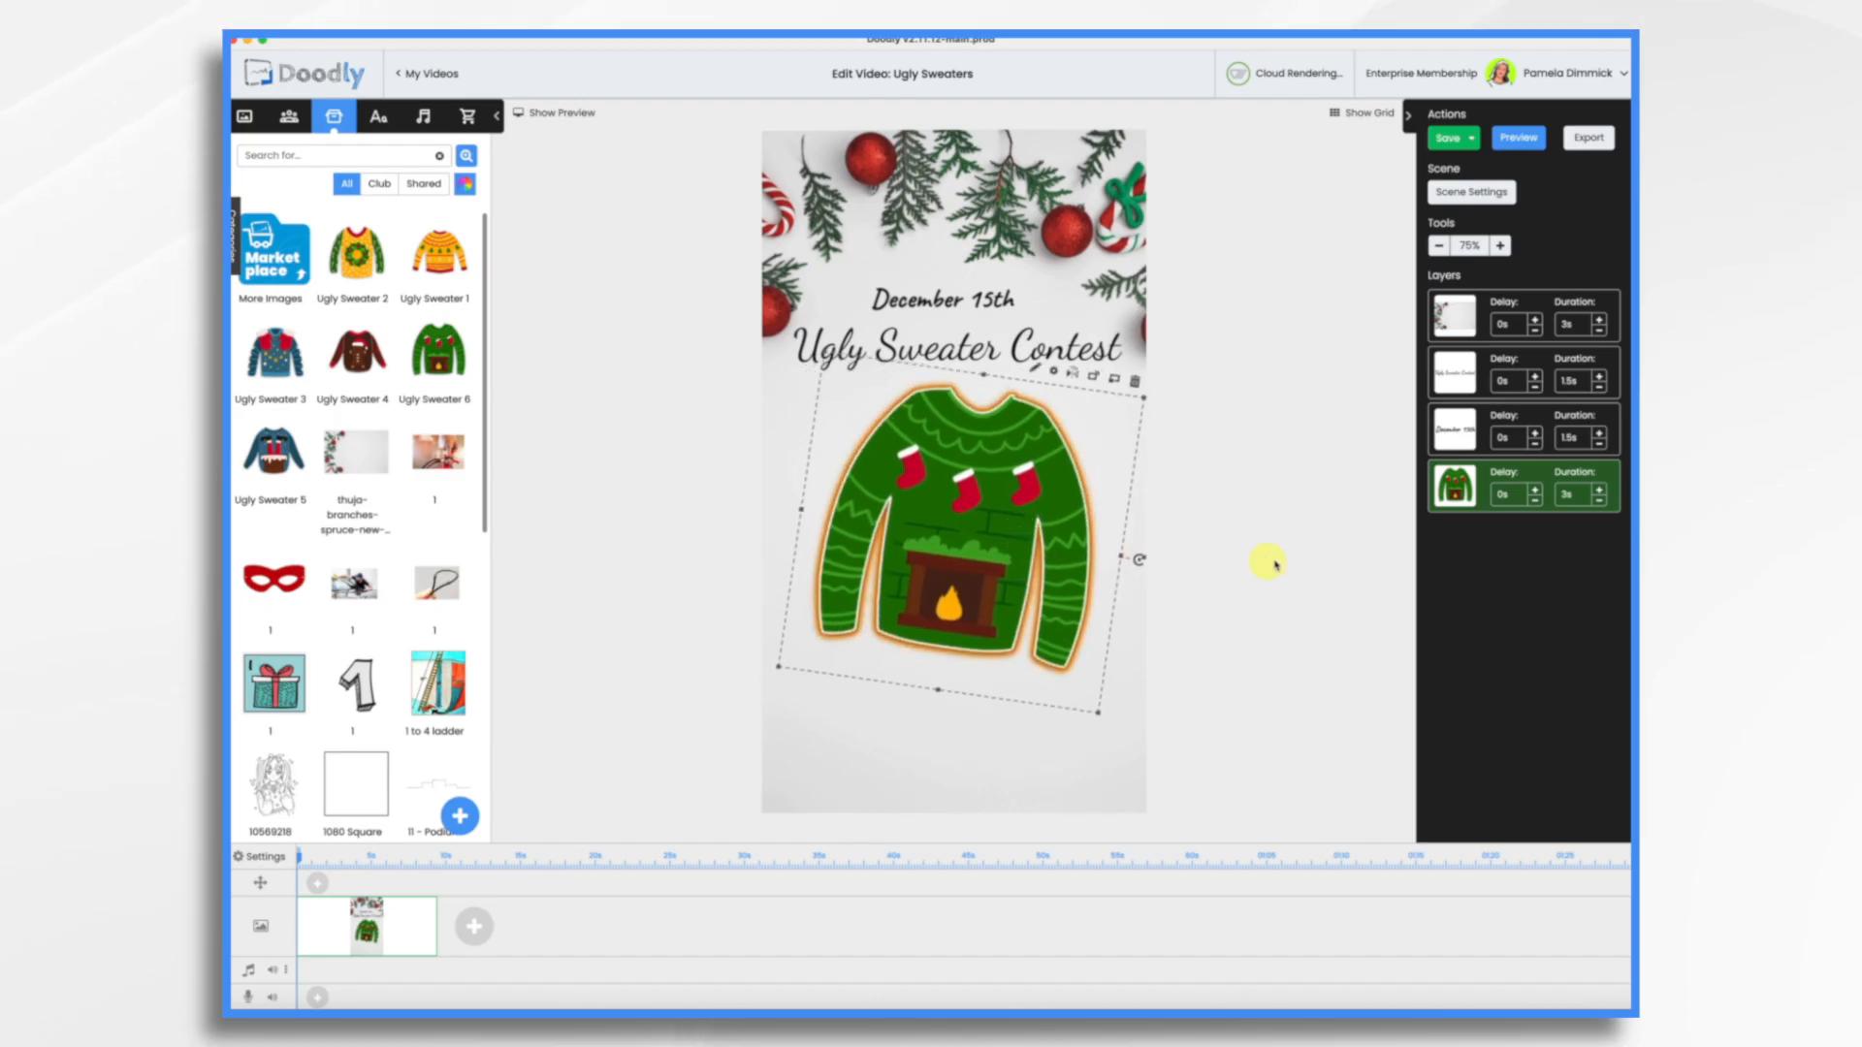
# Add a text element in the Bangers font to the canvas below the green sweater
pyautogui.click(378, 116)
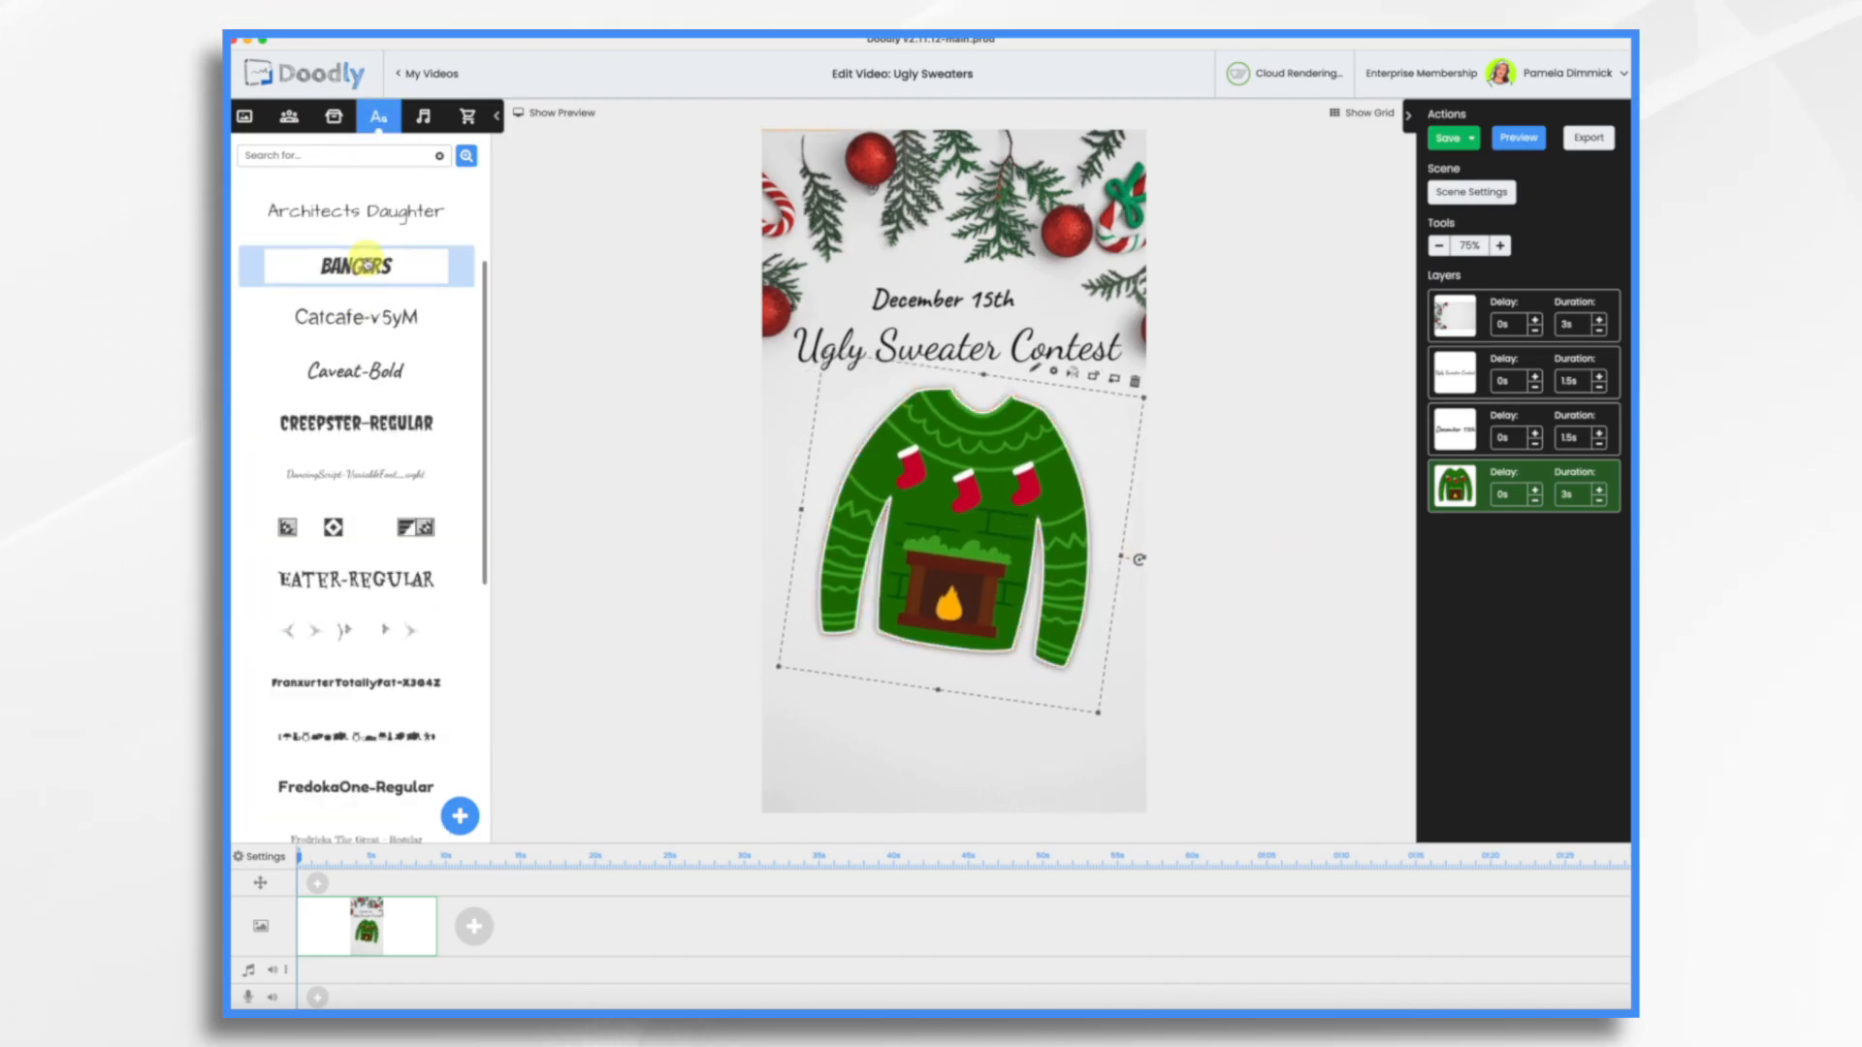
pyautogui.moveTo(363, 260); pyautogui.dragTo(859, 742)
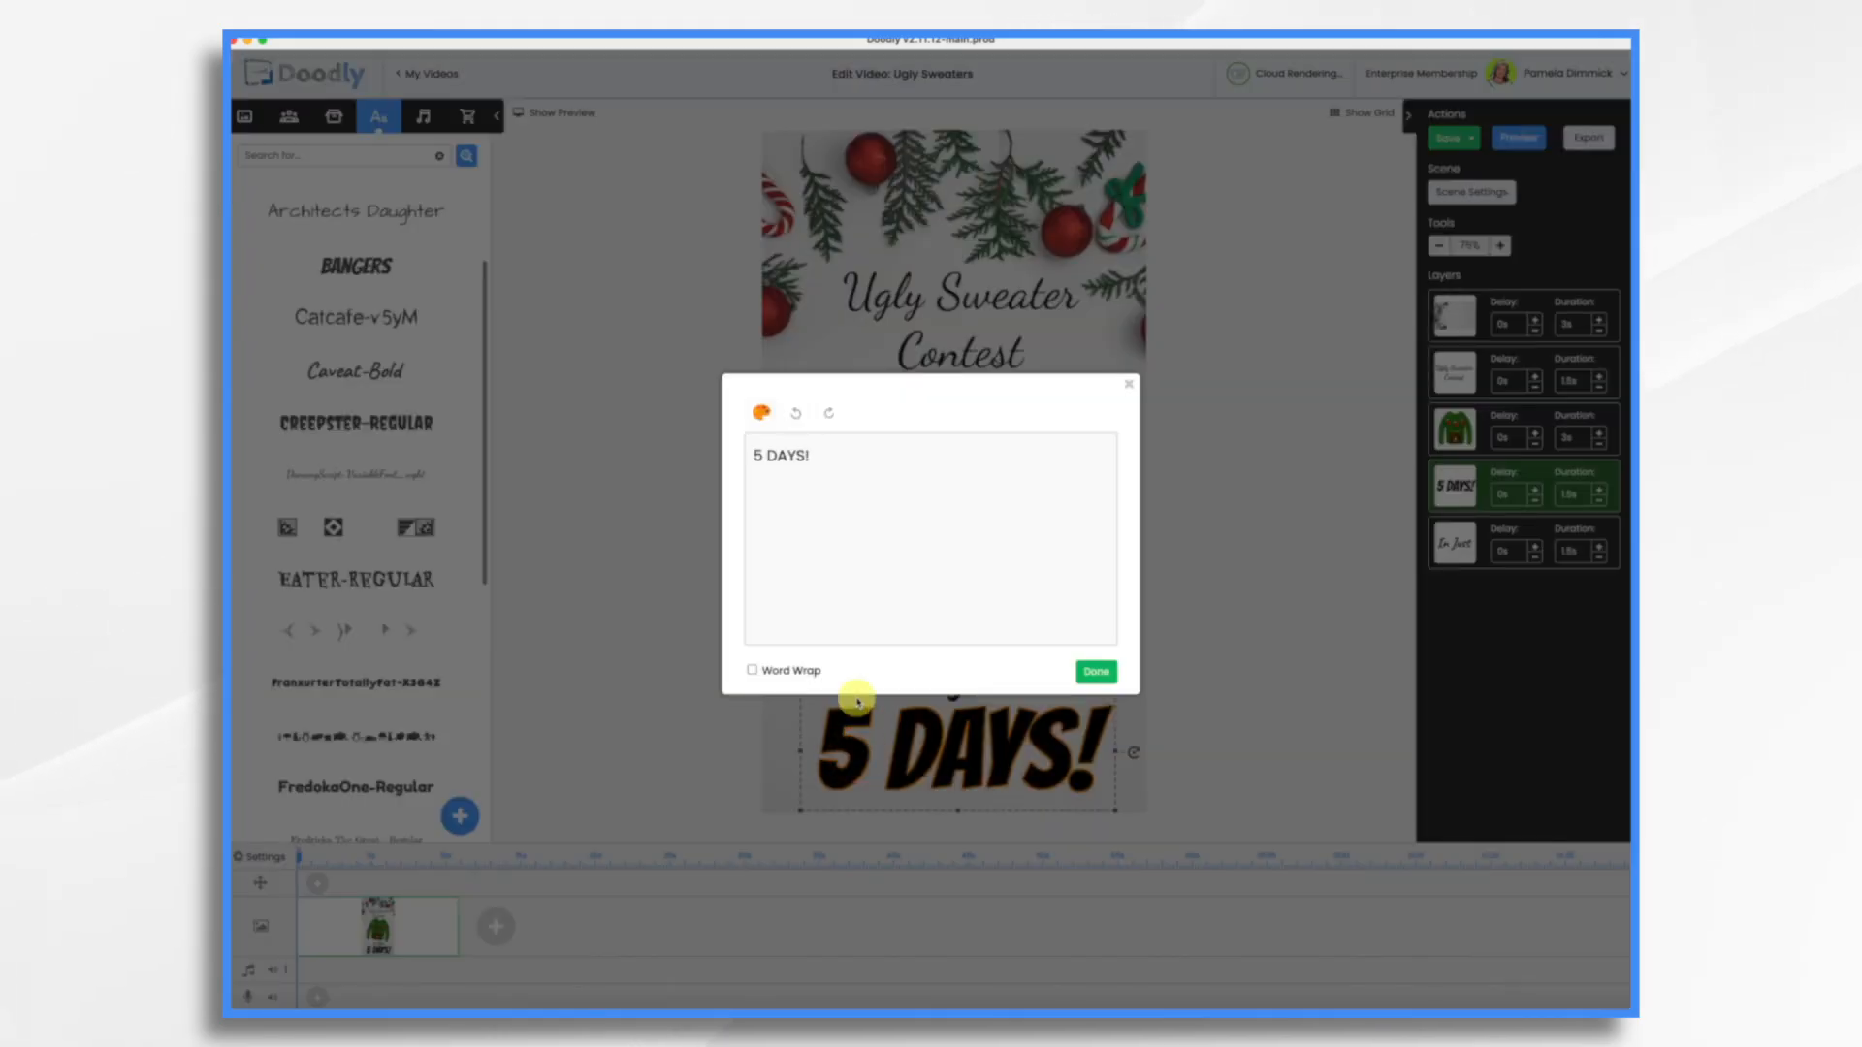
# In the 5 DAYS! text, color the 5 red and the word DAYS! dark green
pyautogui.click(762, 414)
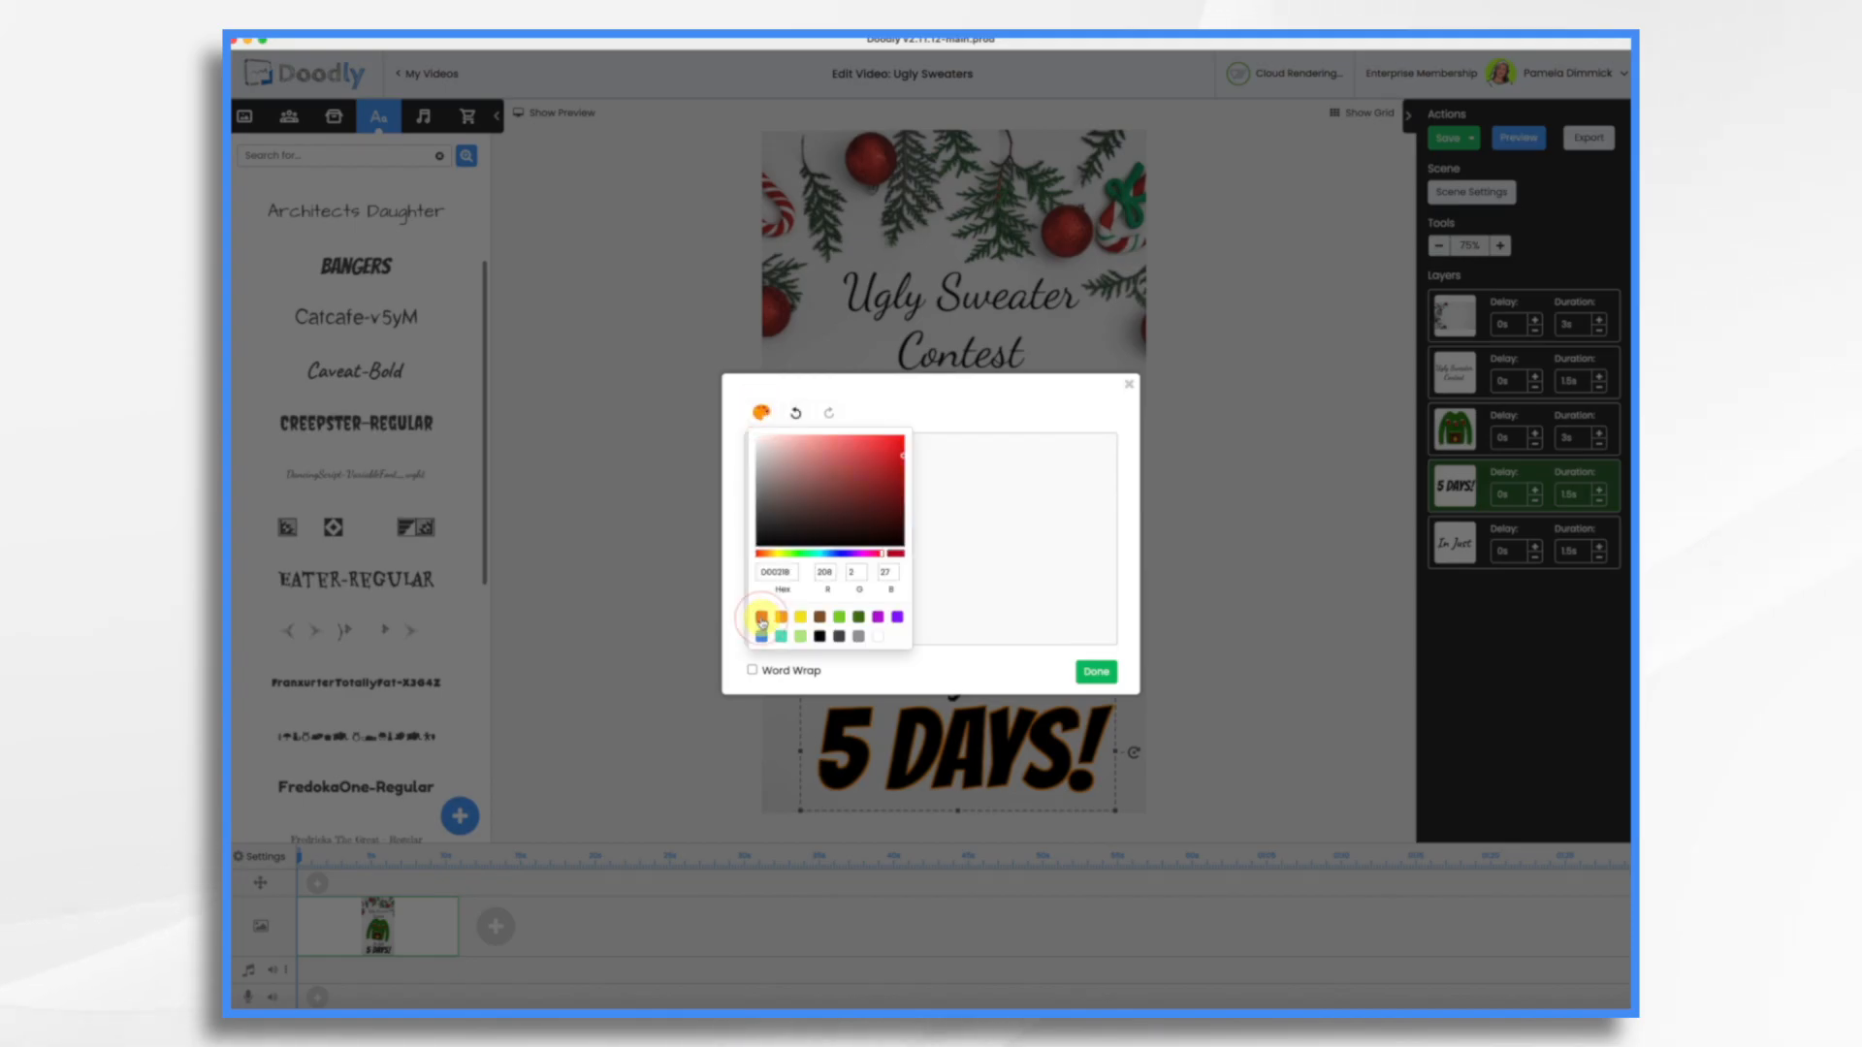
pyautogui.click(947, 593)
pyautogui.moveTo(820, 461); pyautogui.dragTo(768, 463)
pyautogui.click(762, 415)
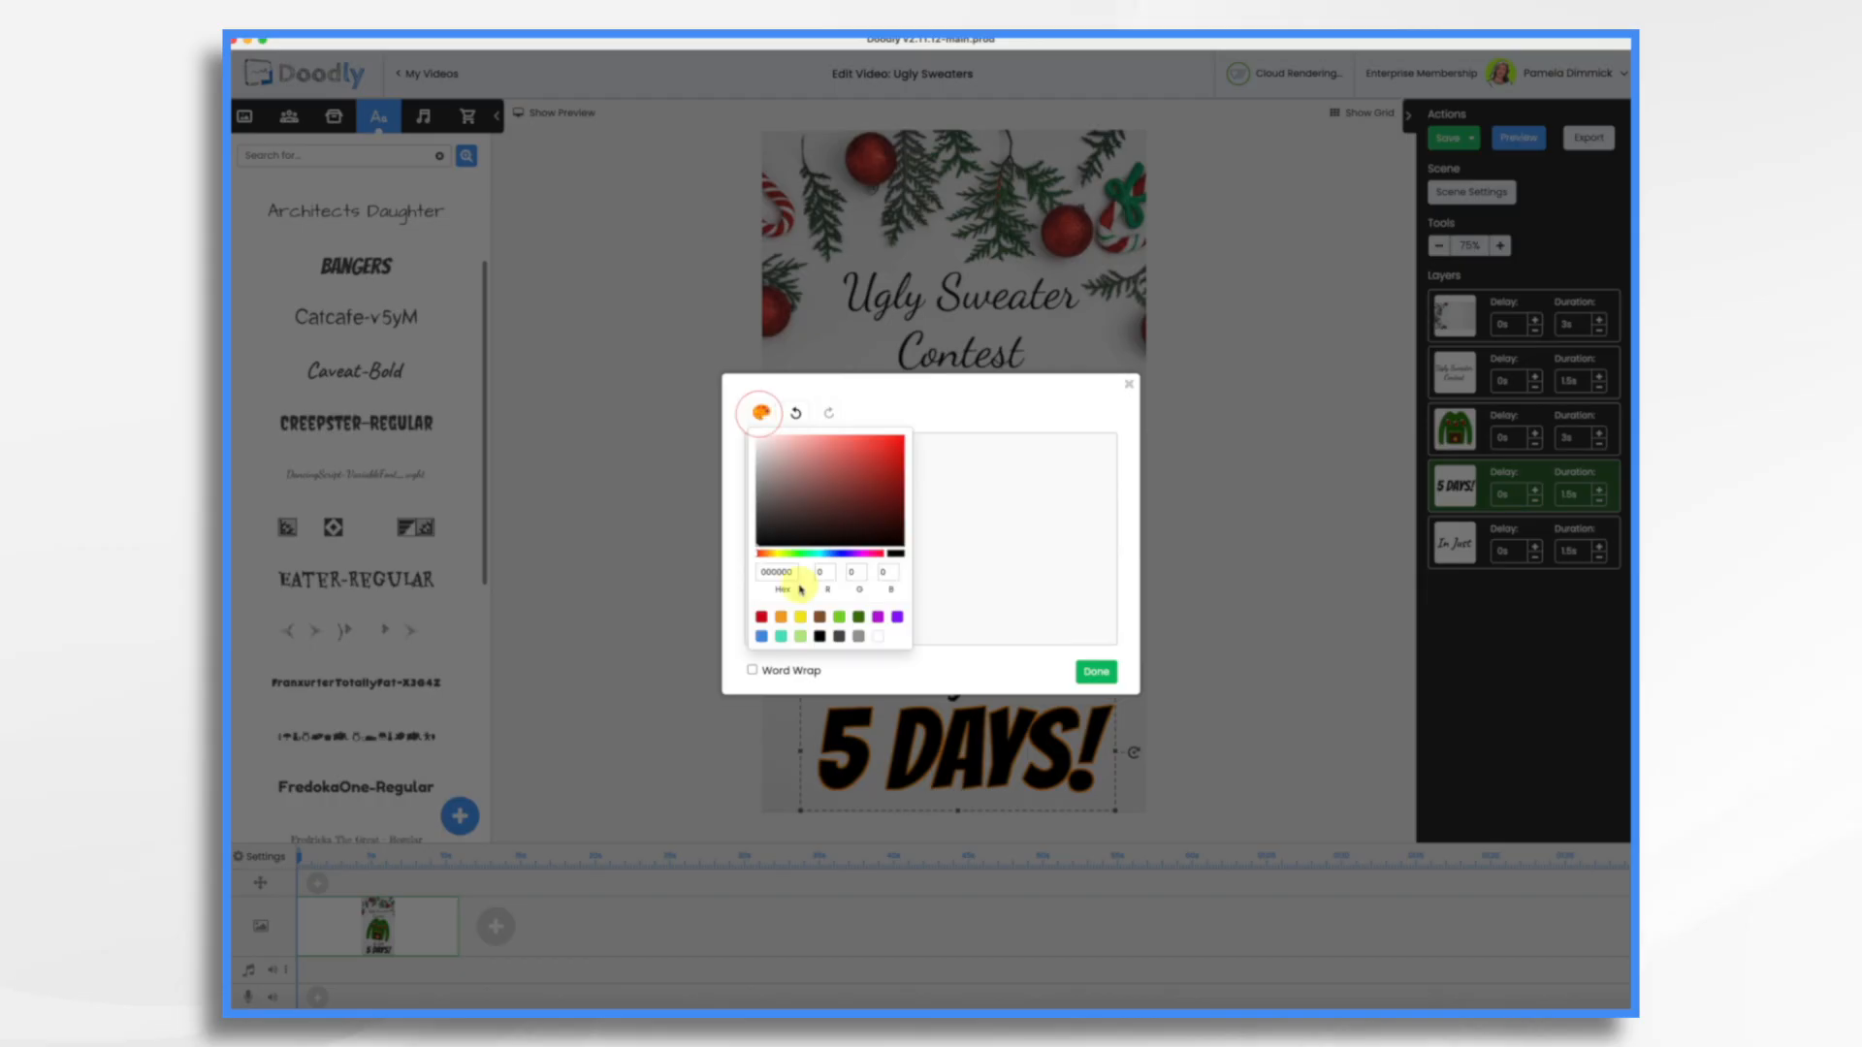
pyautogui.click(857, 619)
pyautogui.click(957, 606)
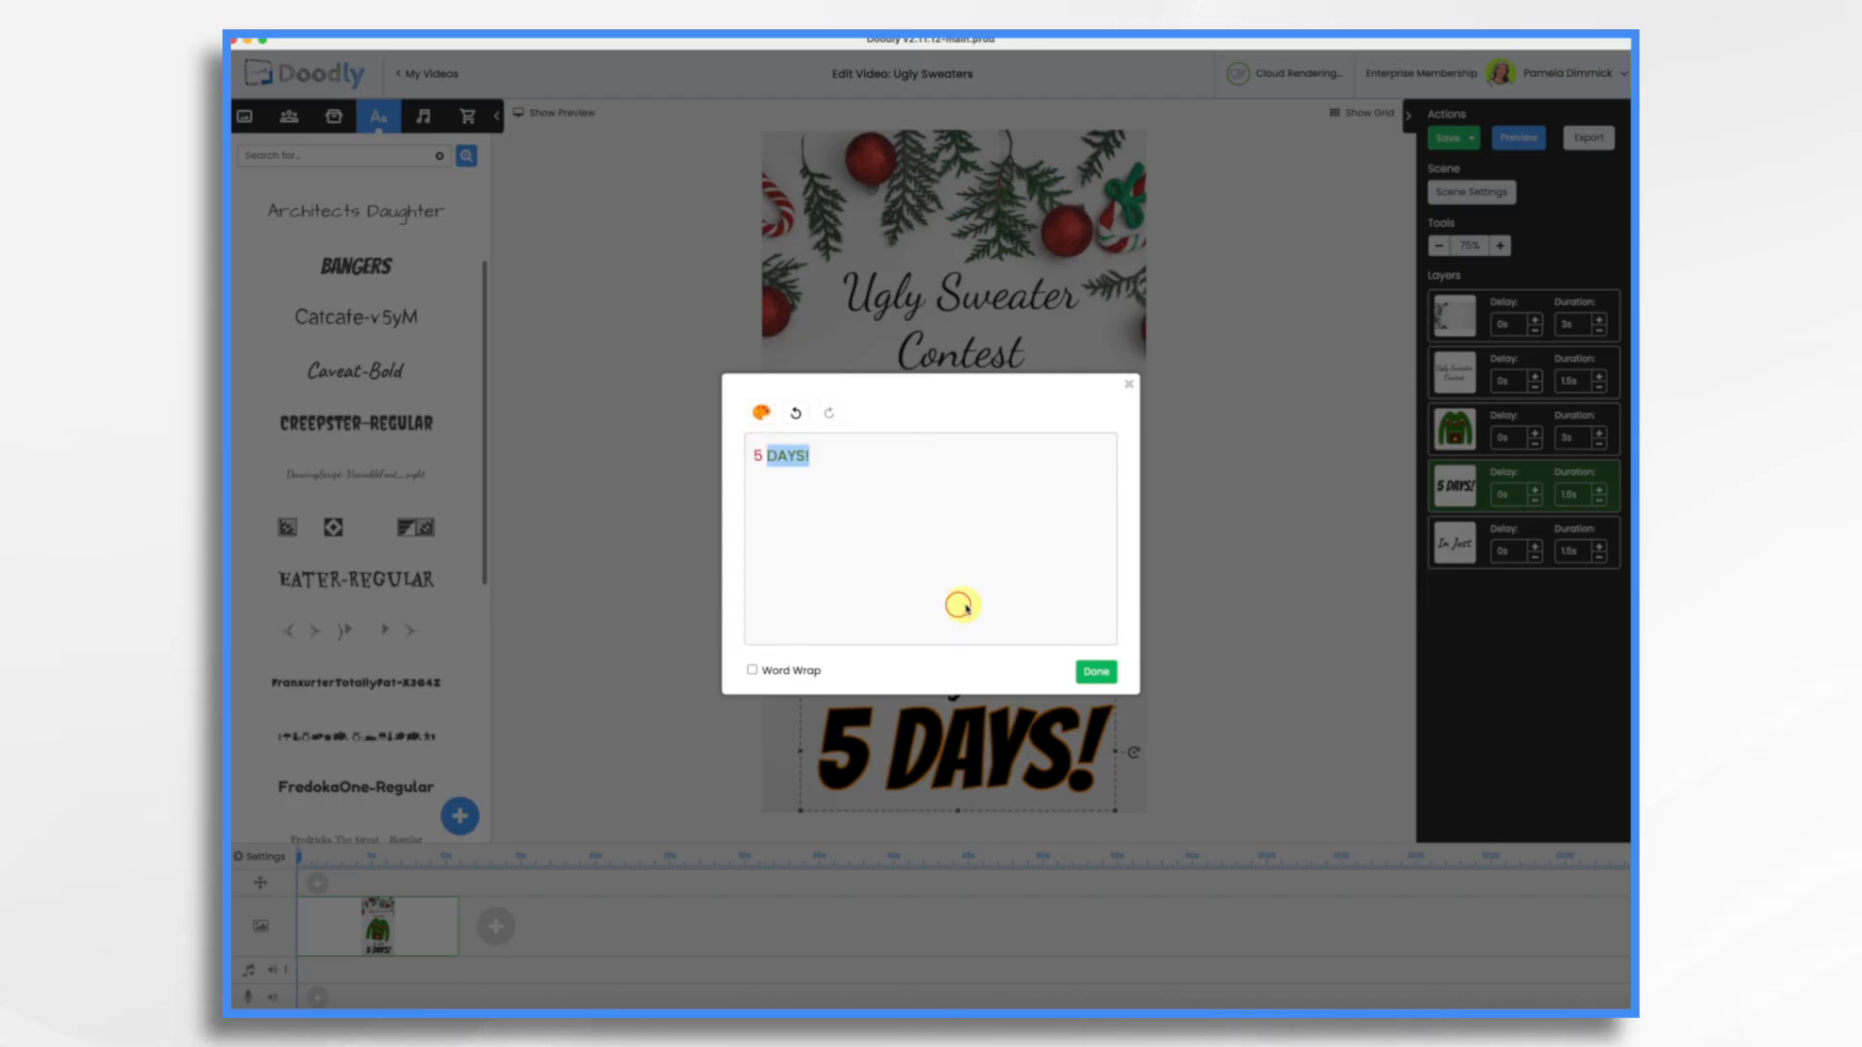
# Apply the red and green letter colors to the 5 DAYS! text
pyautogui.click(1099, 673)
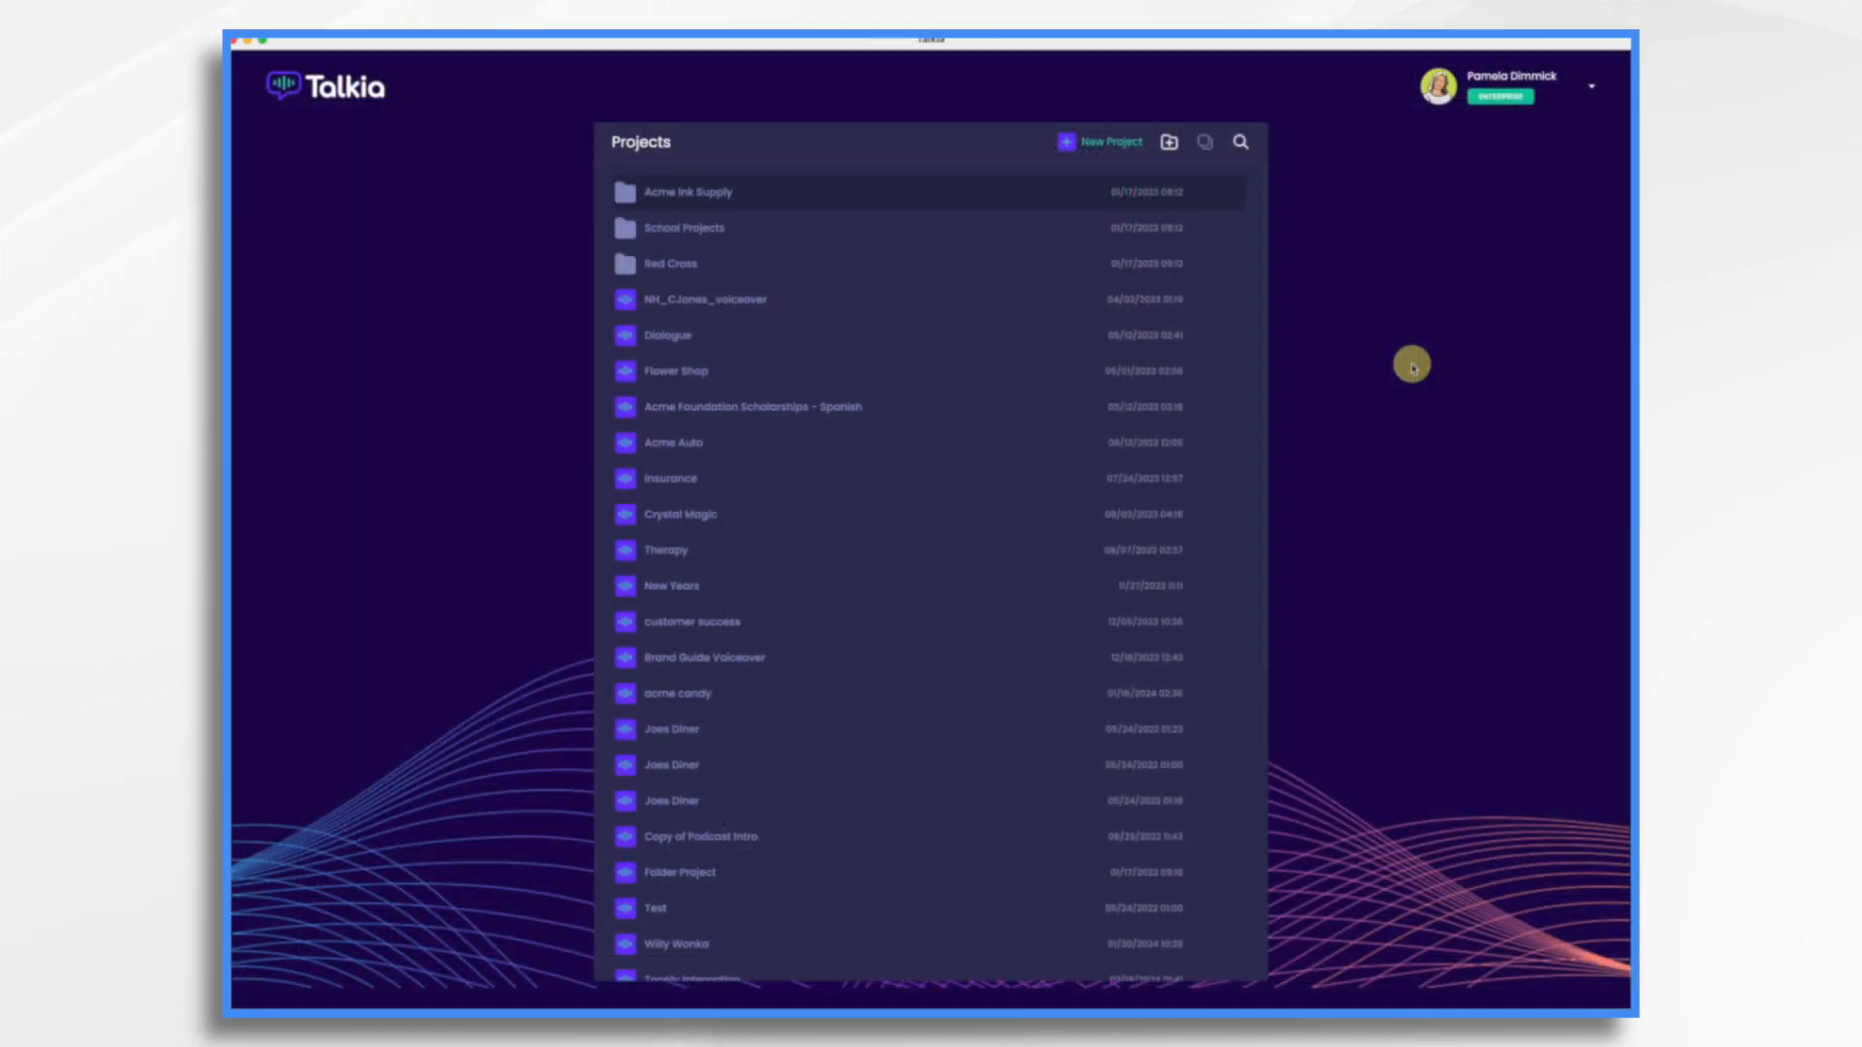
# Switch to Talkia and create a new project named Ugly Sweaters
pyautogui.click(1068, 144)
pyautogui.write('aters')
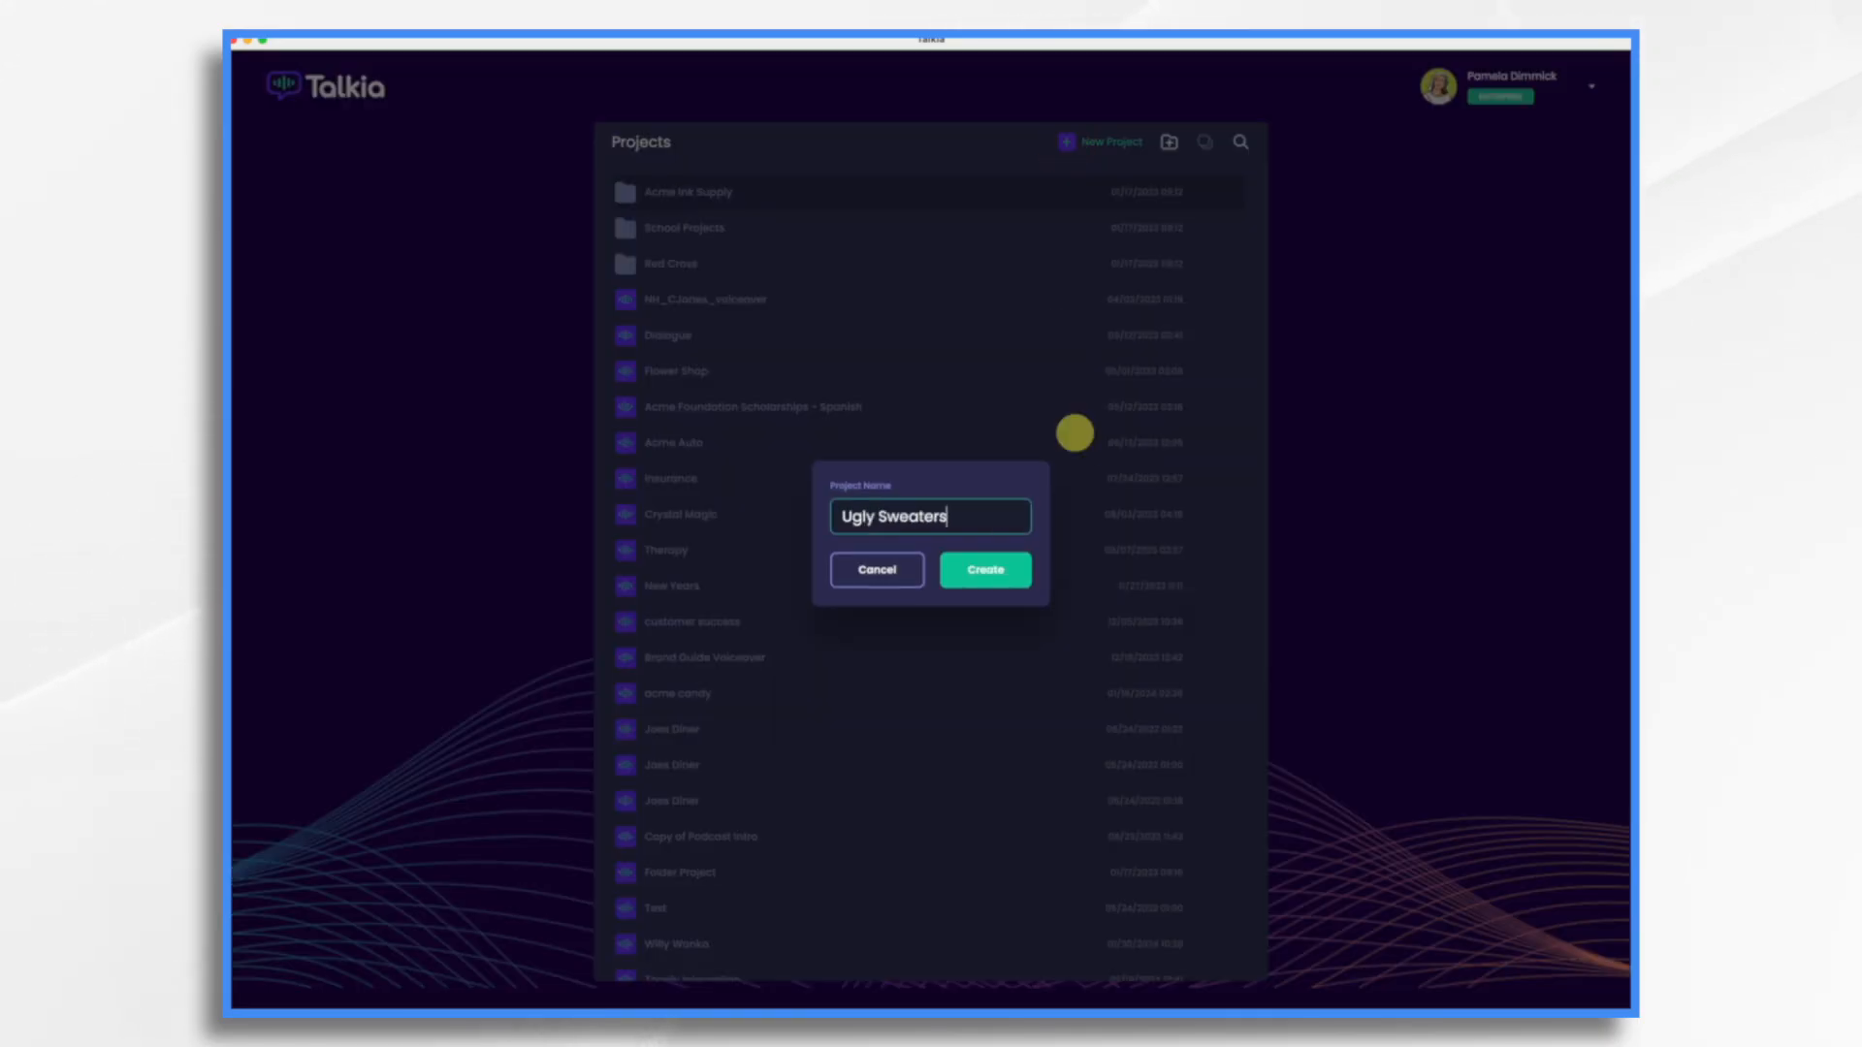
pyautogui.click(995, 563)
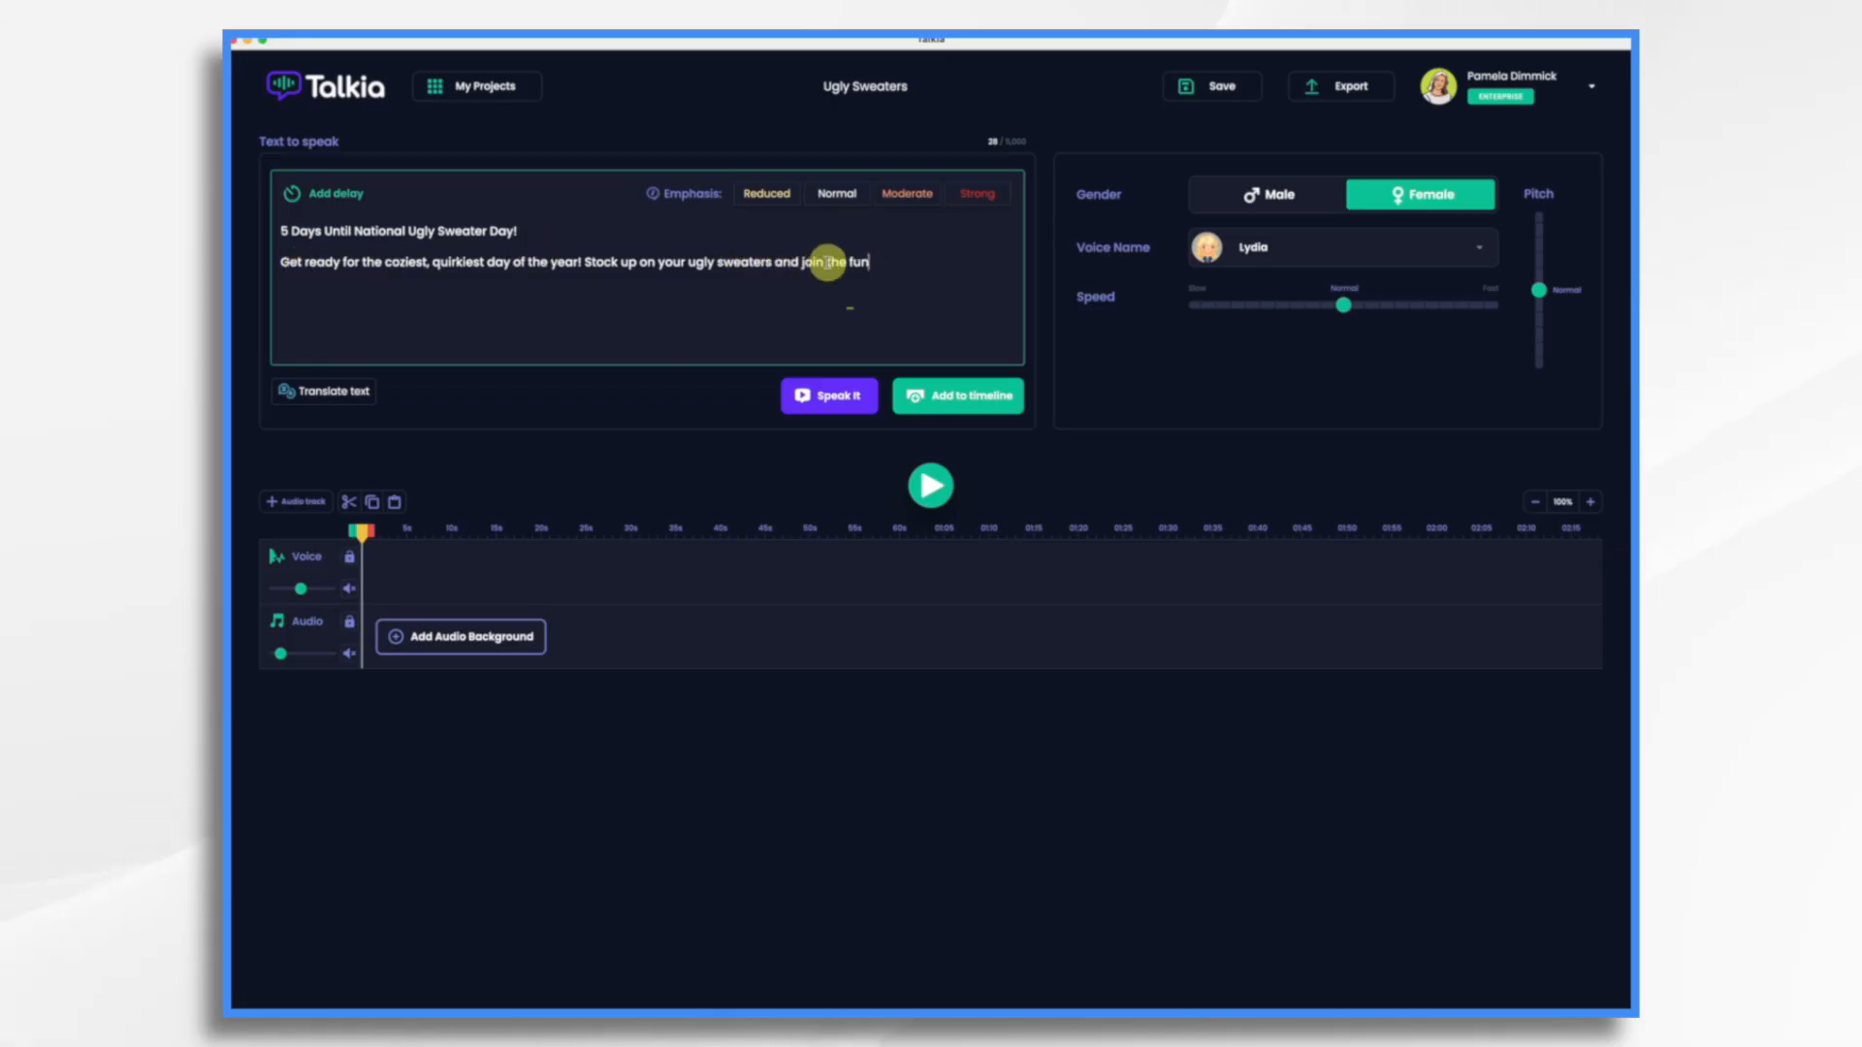
# Preview the 5-day countdown script spoken in the Lydia voice
pyautogui.click(834, 412)
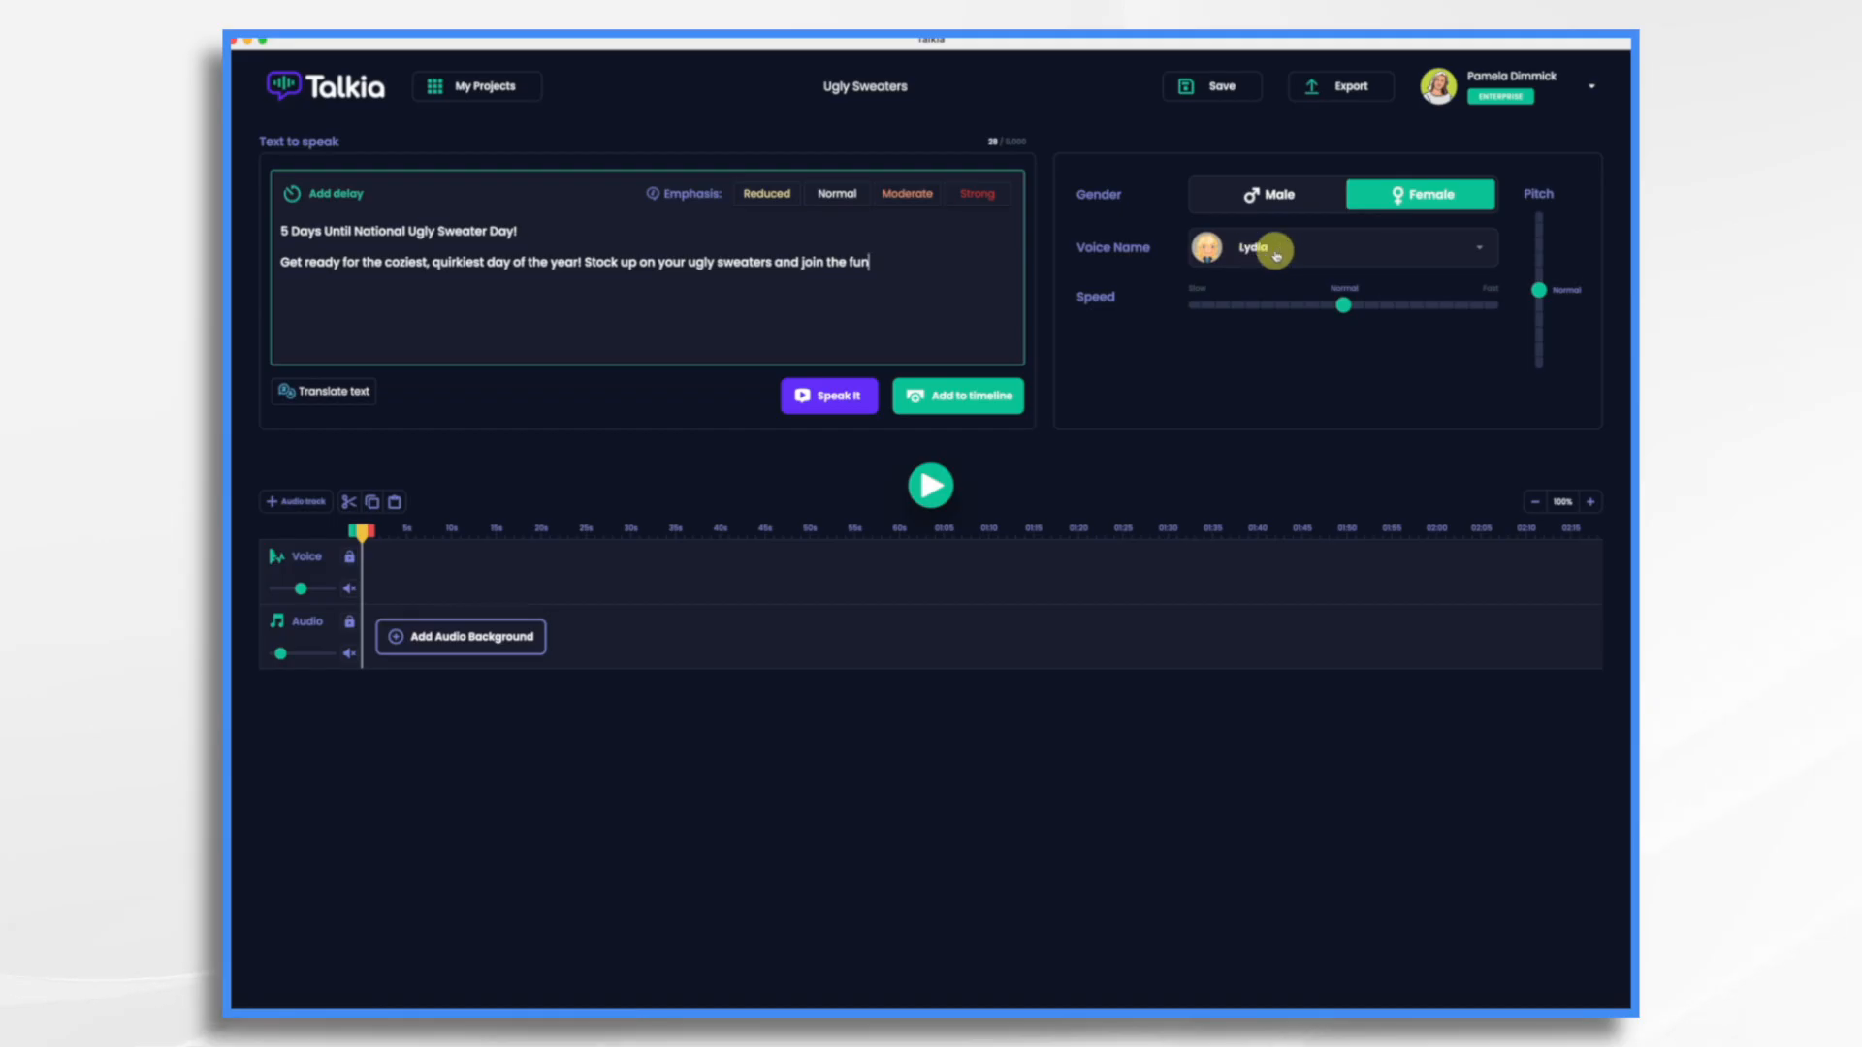
pyautogui.click(833, 402)
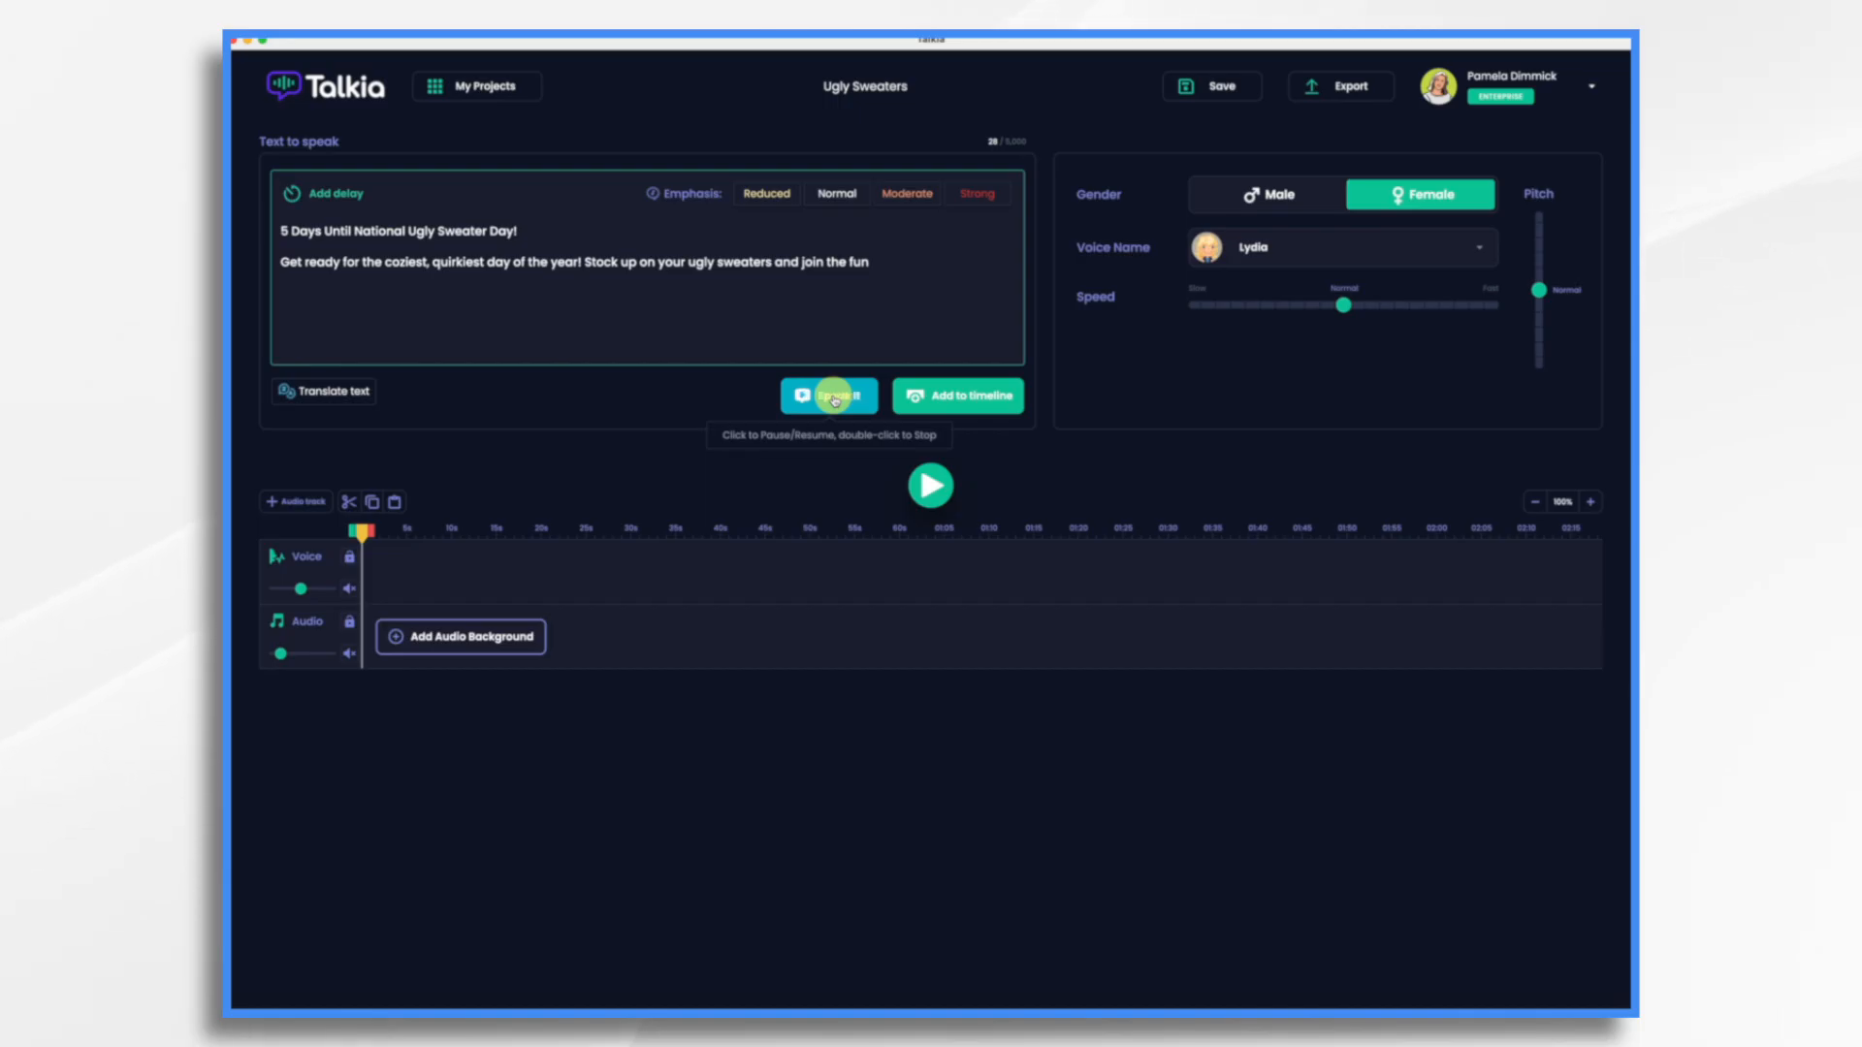
# Browse the Google Wavenet and Standard female voices, and cancel the voice selection
pyautogui.click(1479, 248)
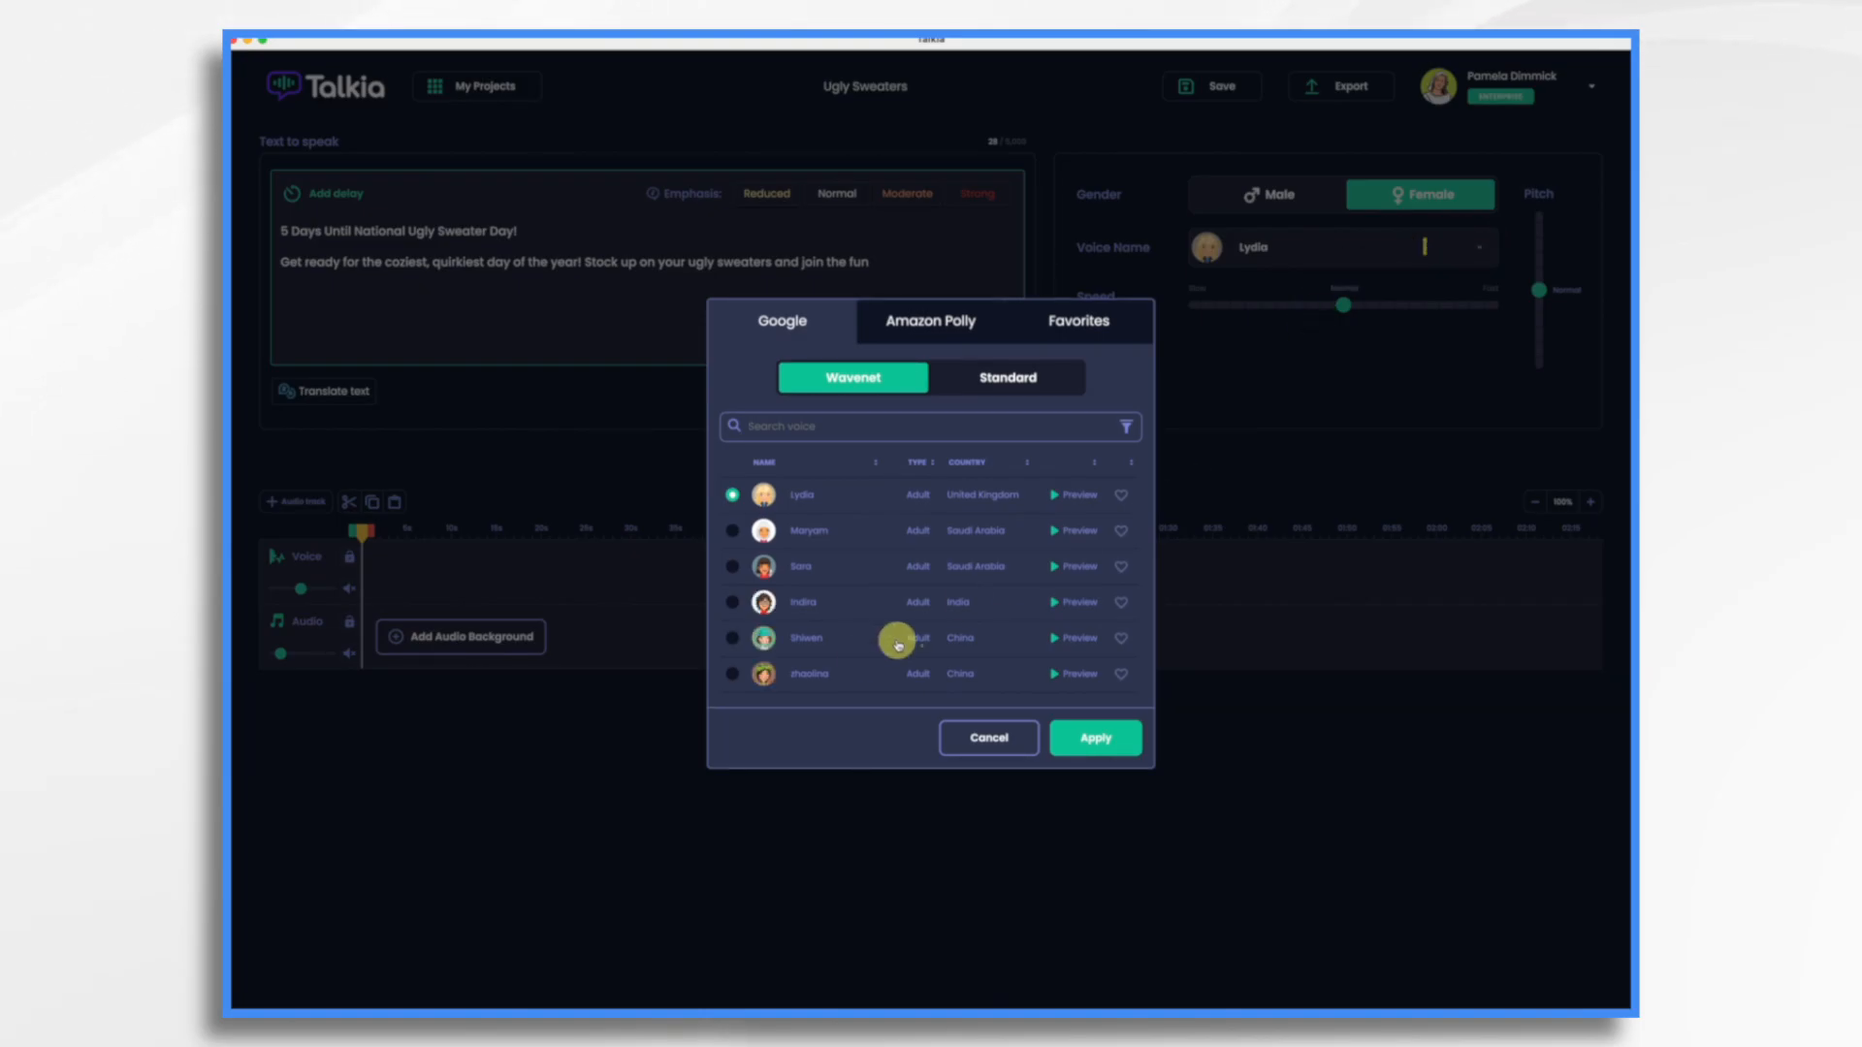
pyautogui.scroll(-3, 862, 656)
pyautogui.scroll(-6, 862, 655)
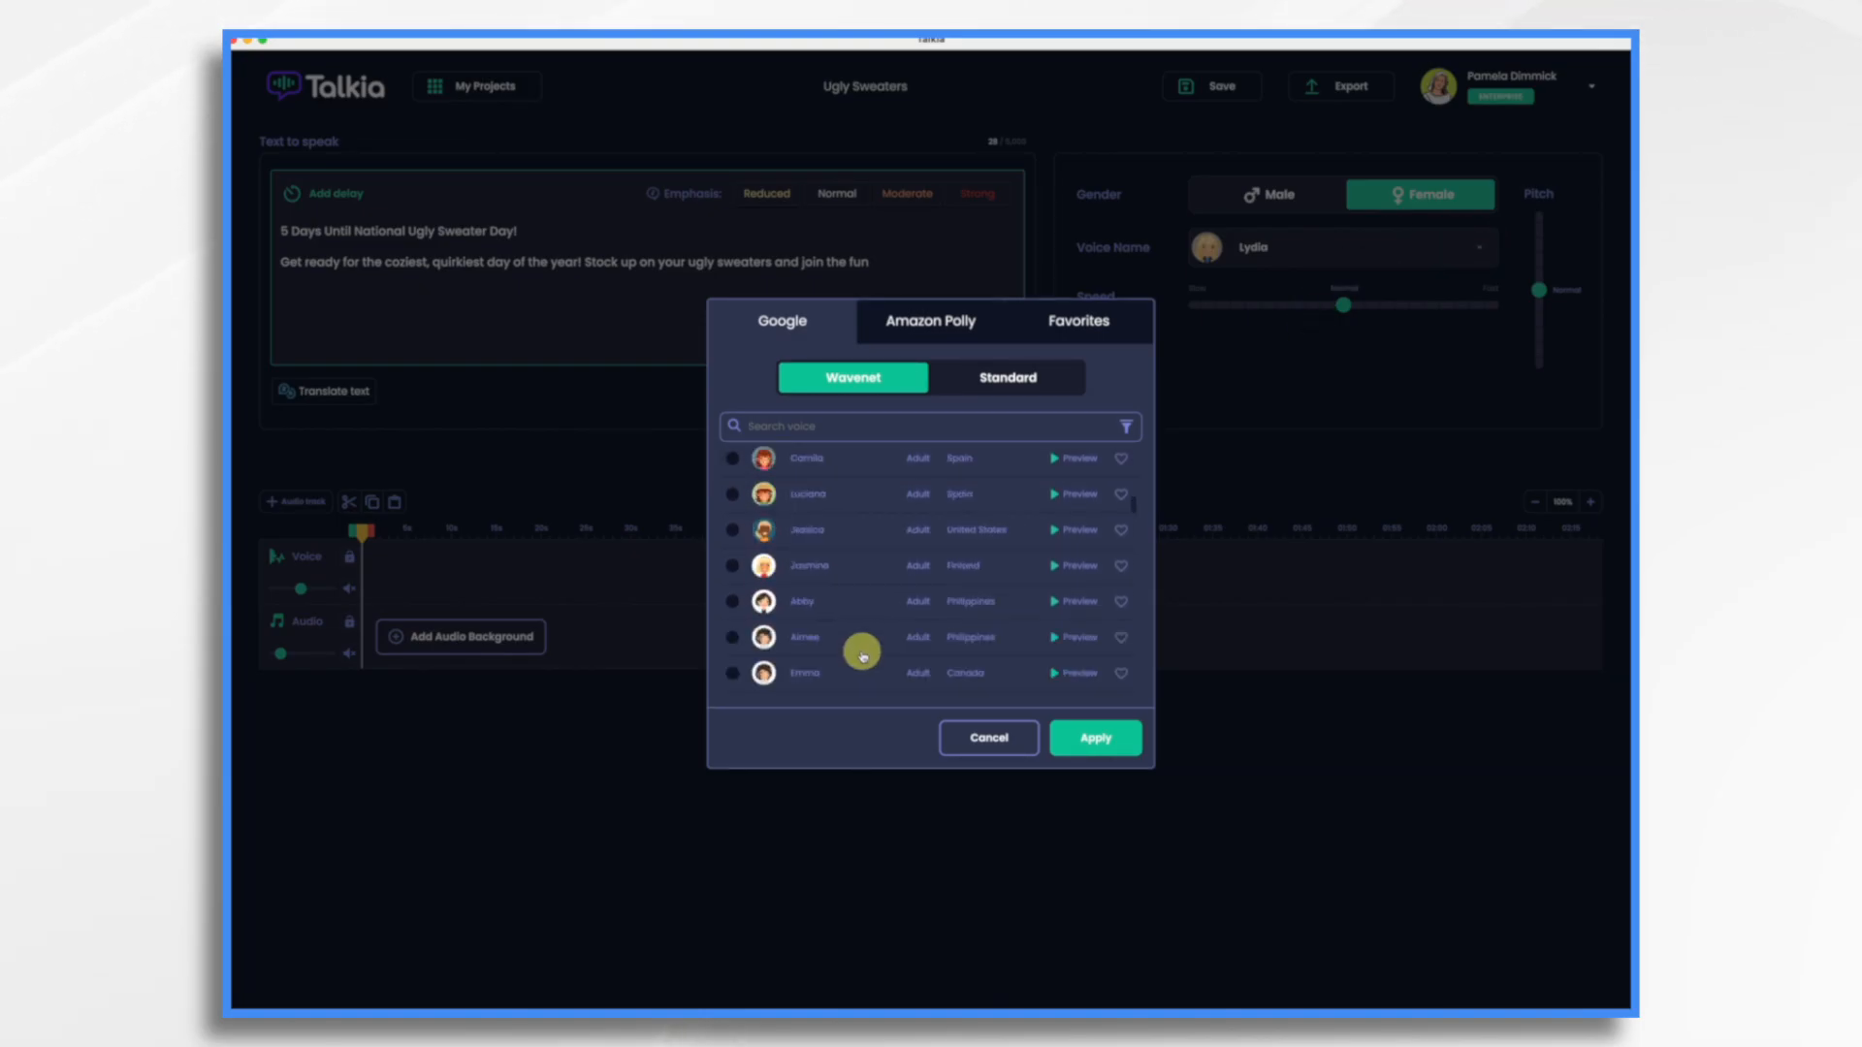
pyautogui.scroll(-2, 862, 656)
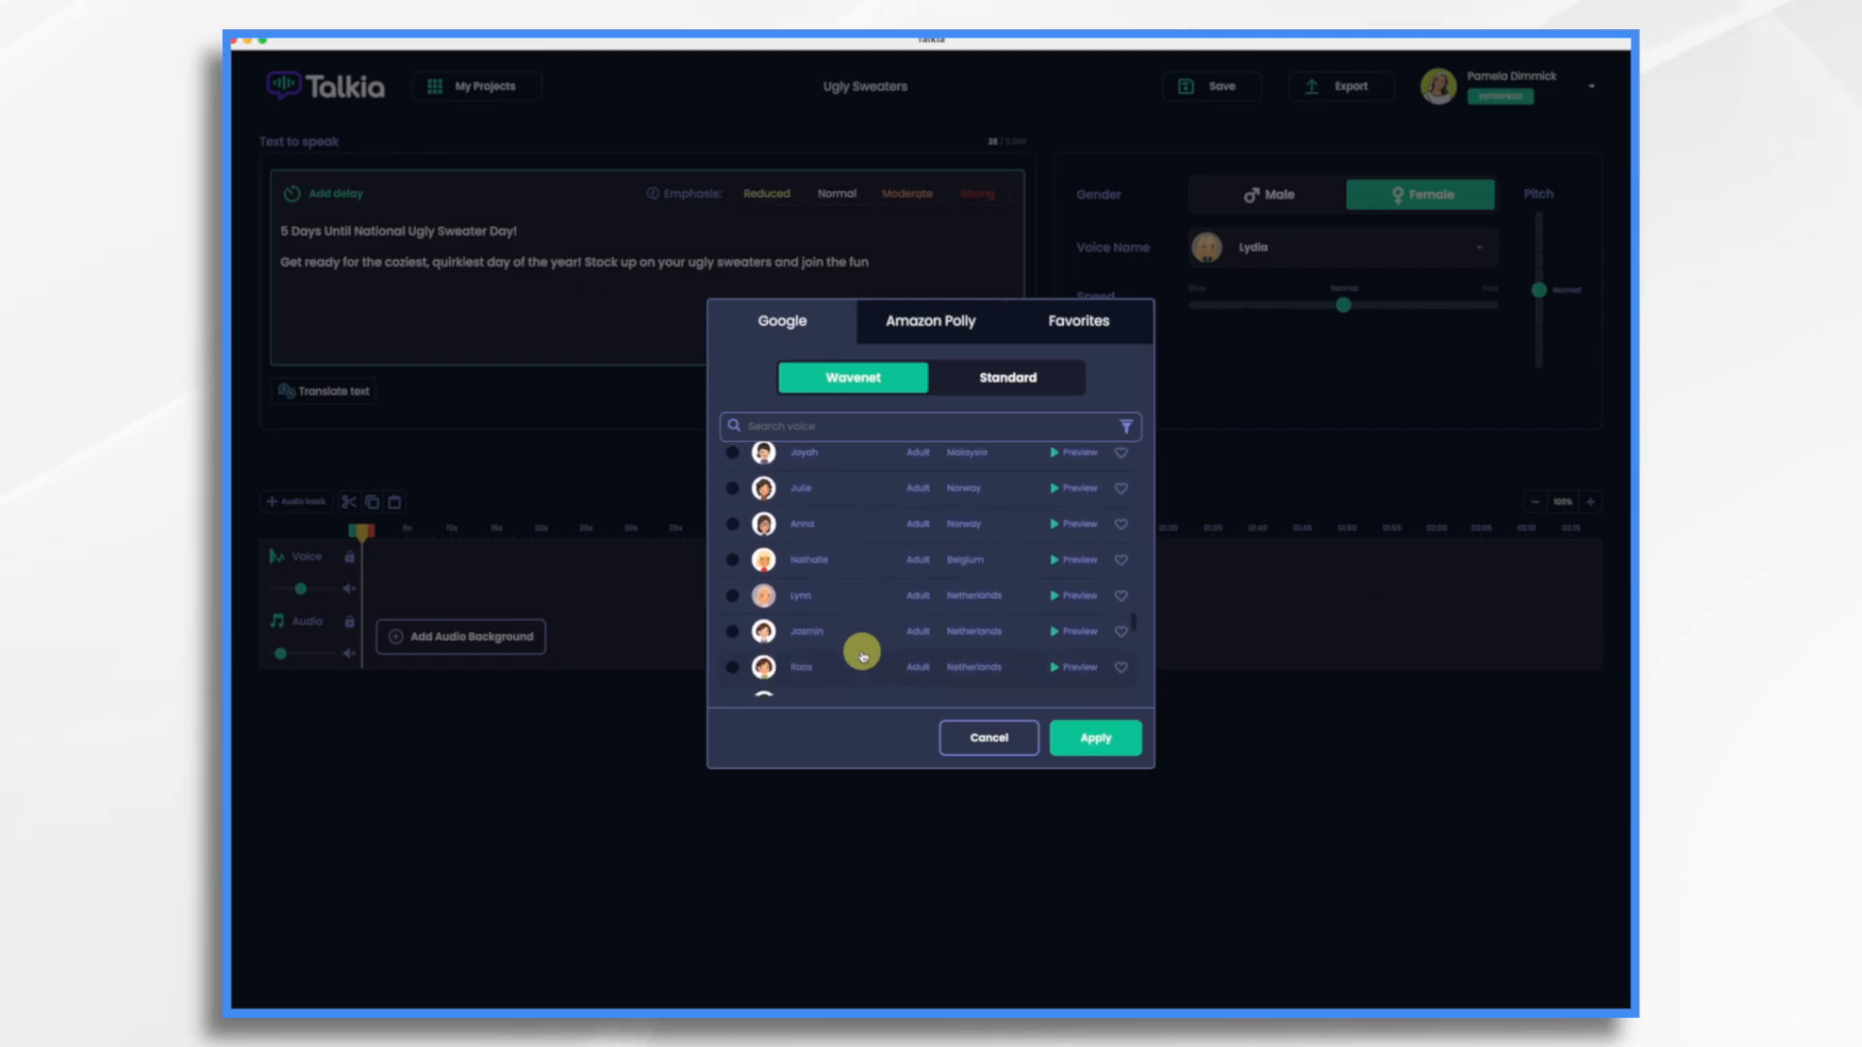
pyautogui.scroll(-5, 863, 656)
pyautogui.scroll(15, 862, 656)
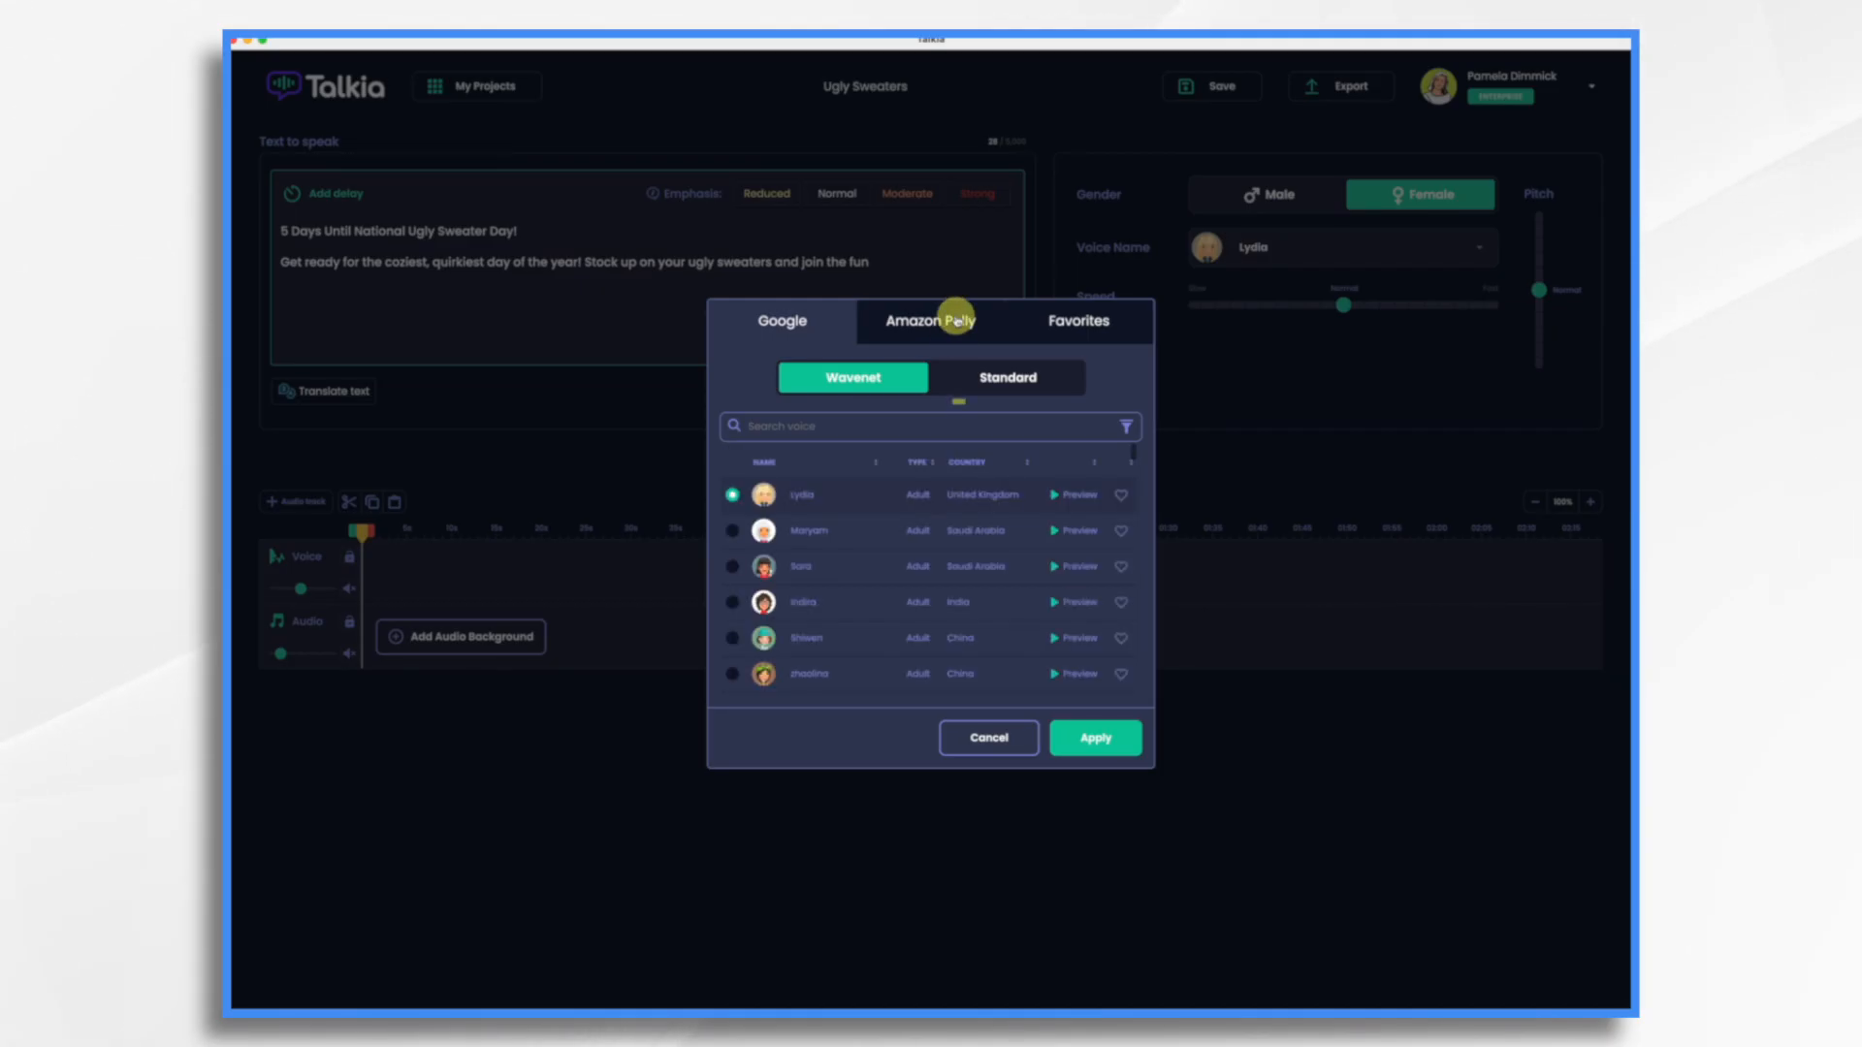
pyautogui.click(1015, 386)
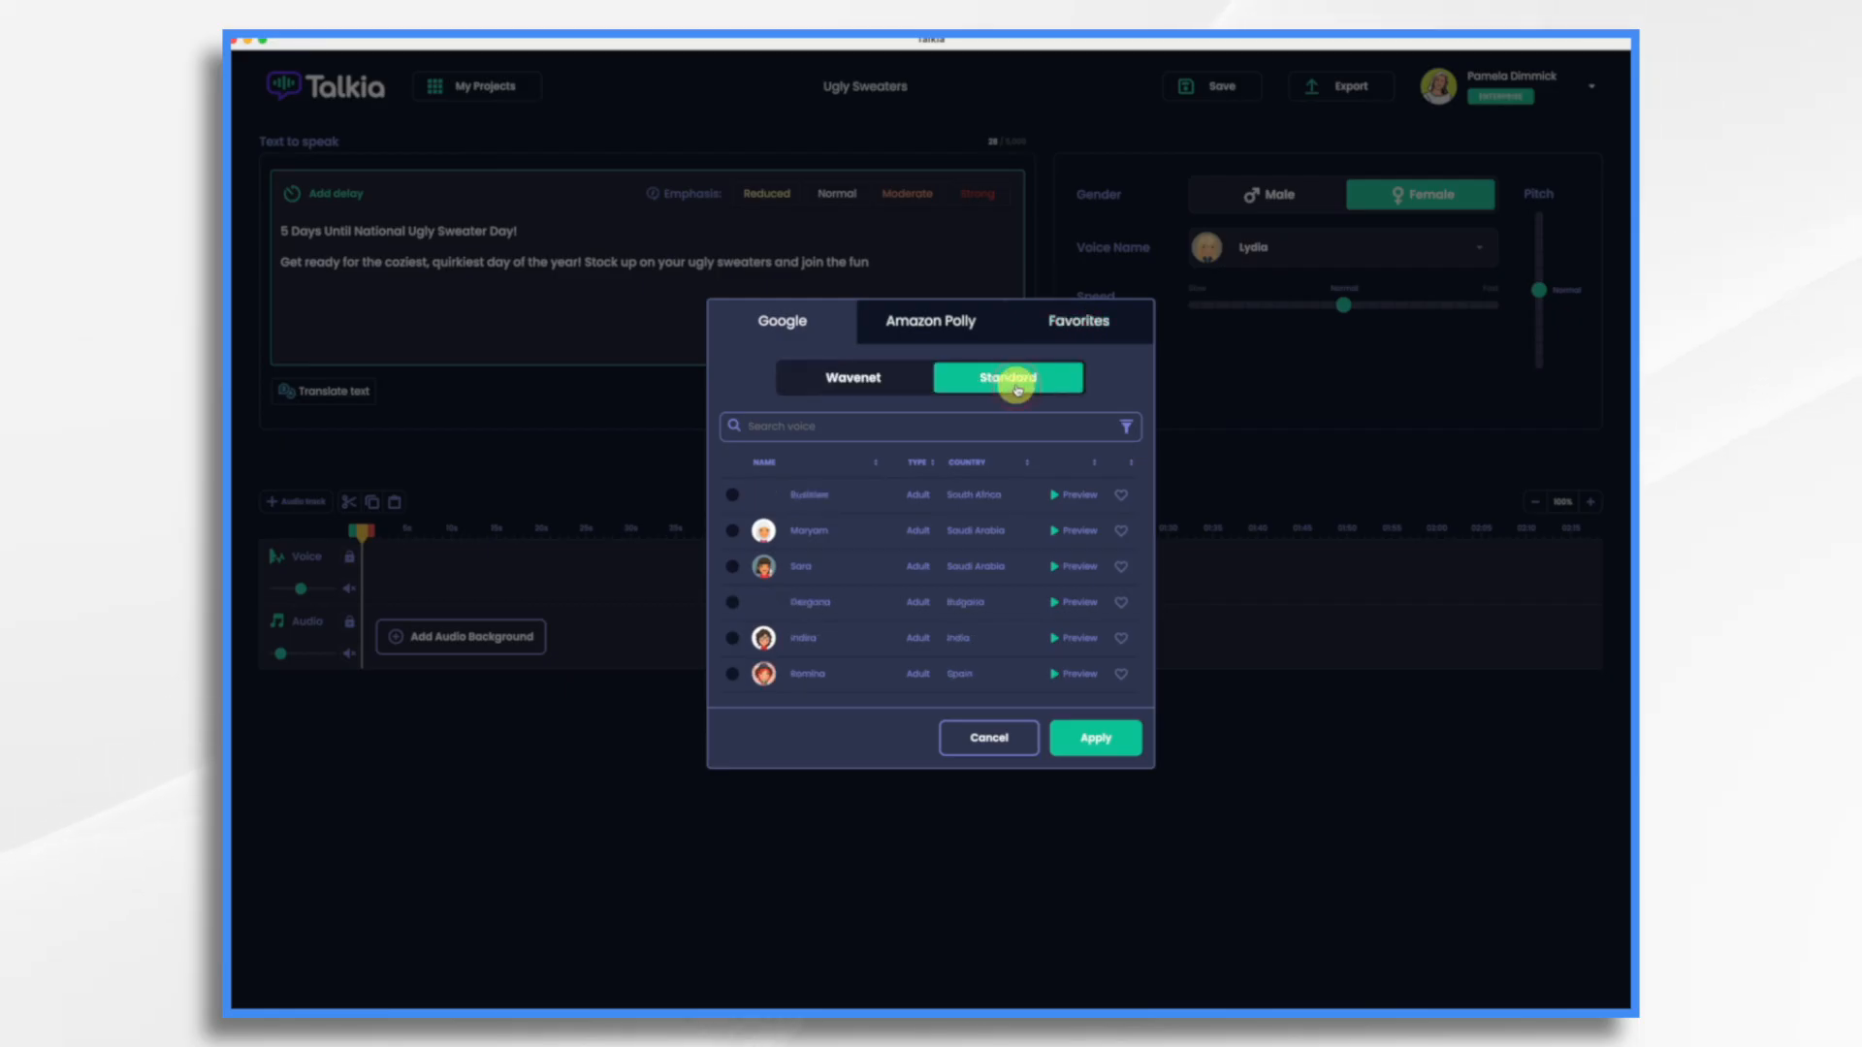
pyautogui.click(993, 745)
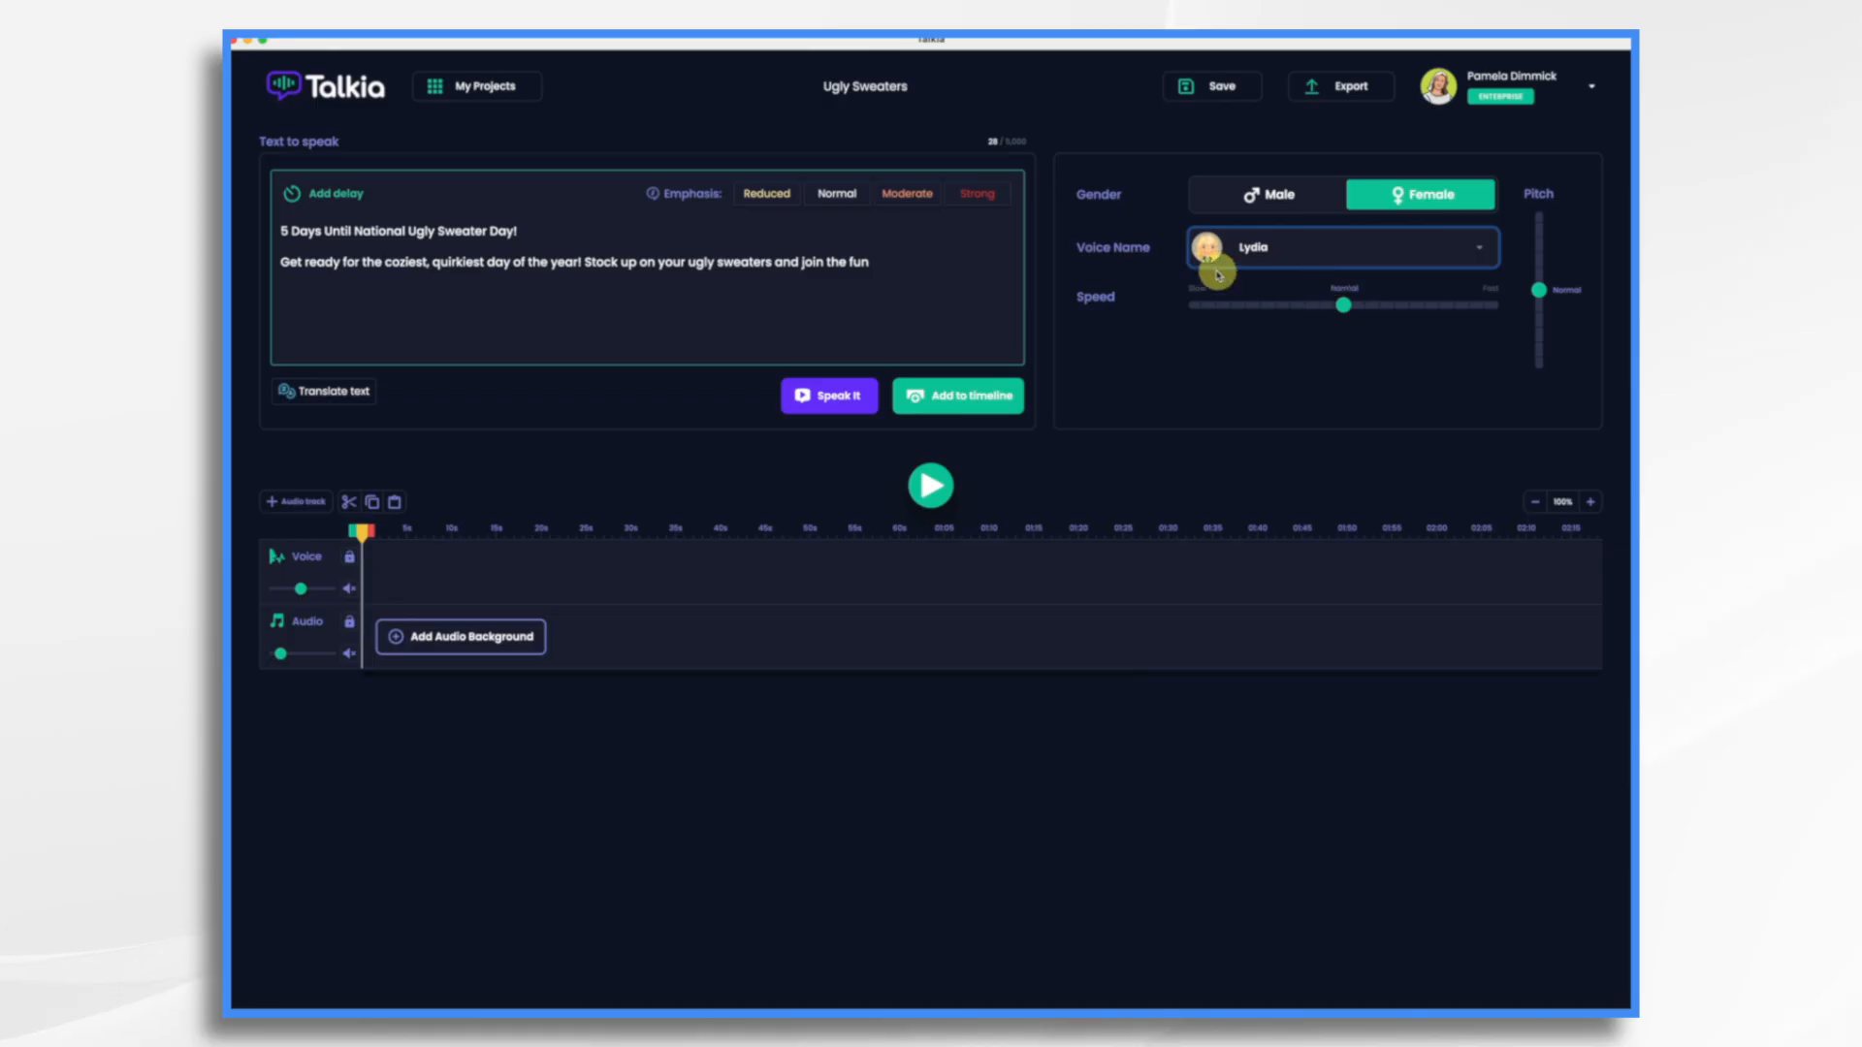
# Add the 5-day voiceover to the timeline and export it to the Desktop as 5 days ugly sweater.mp3
pyautogui.click(987, 398)
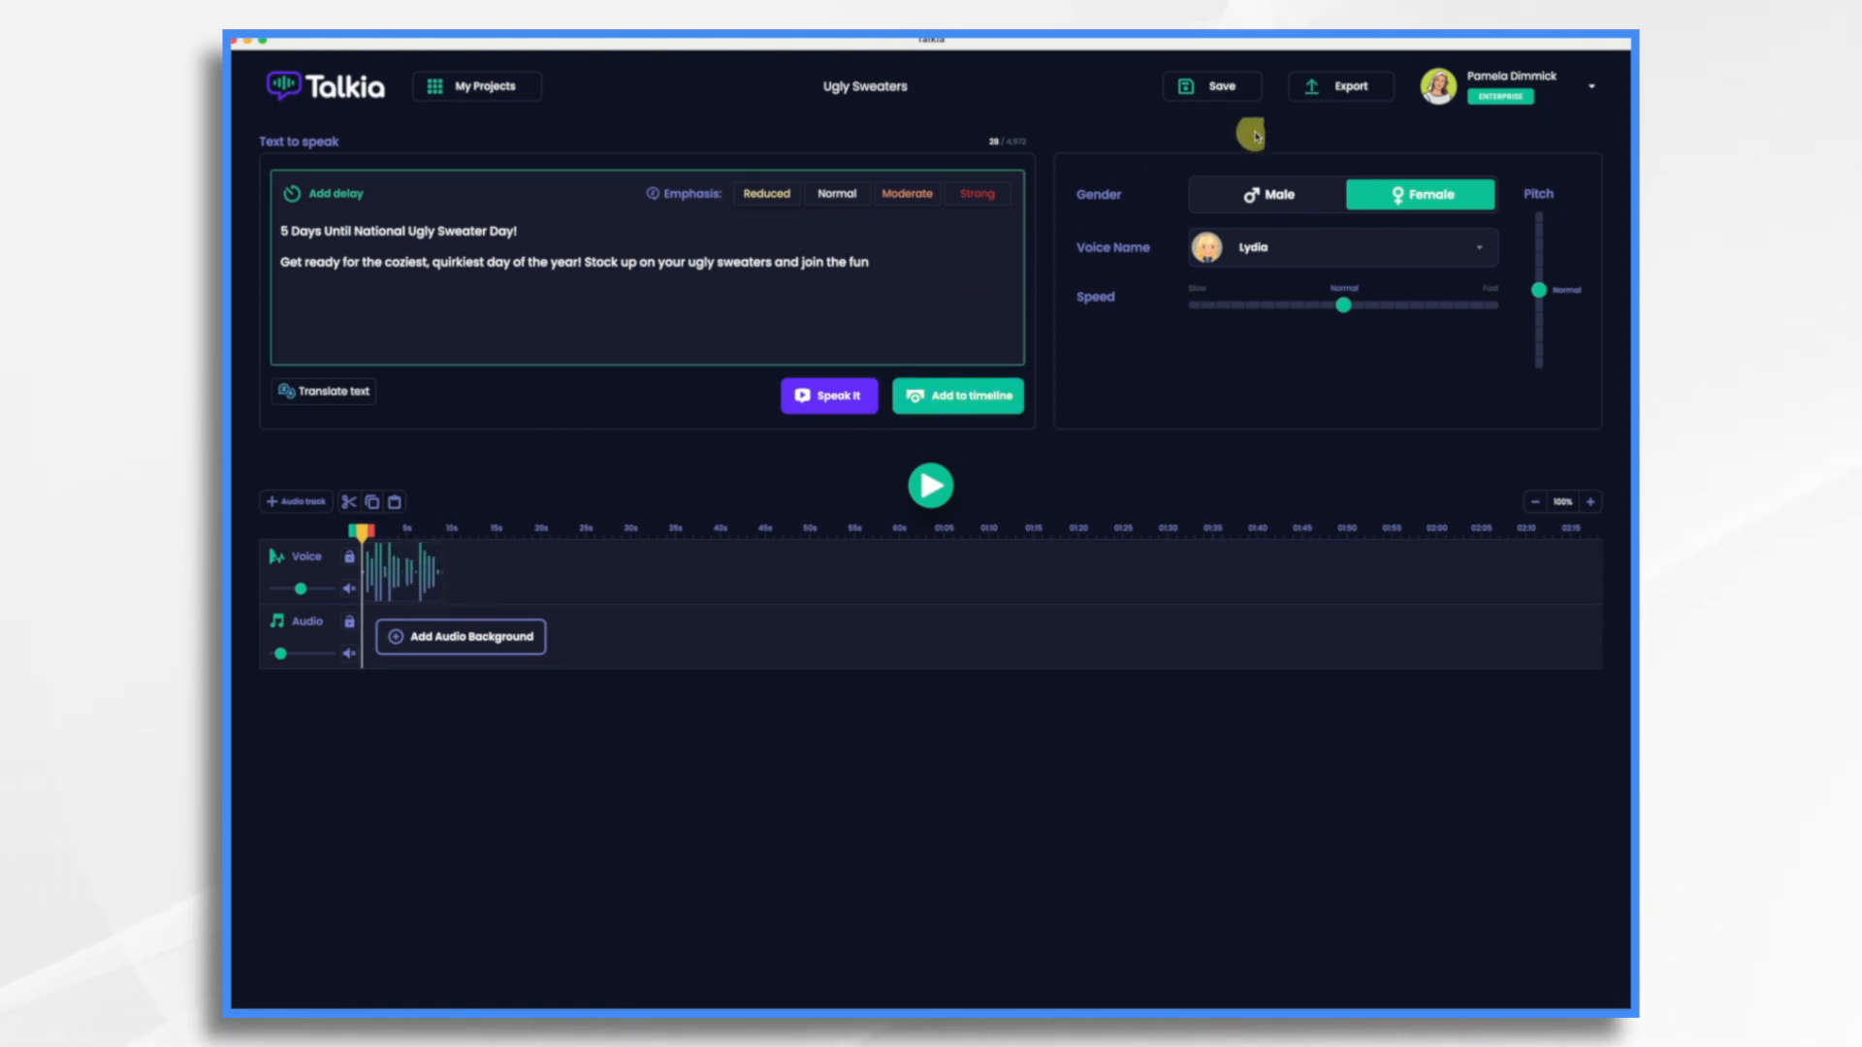
pyautogui.click(1356, 87)
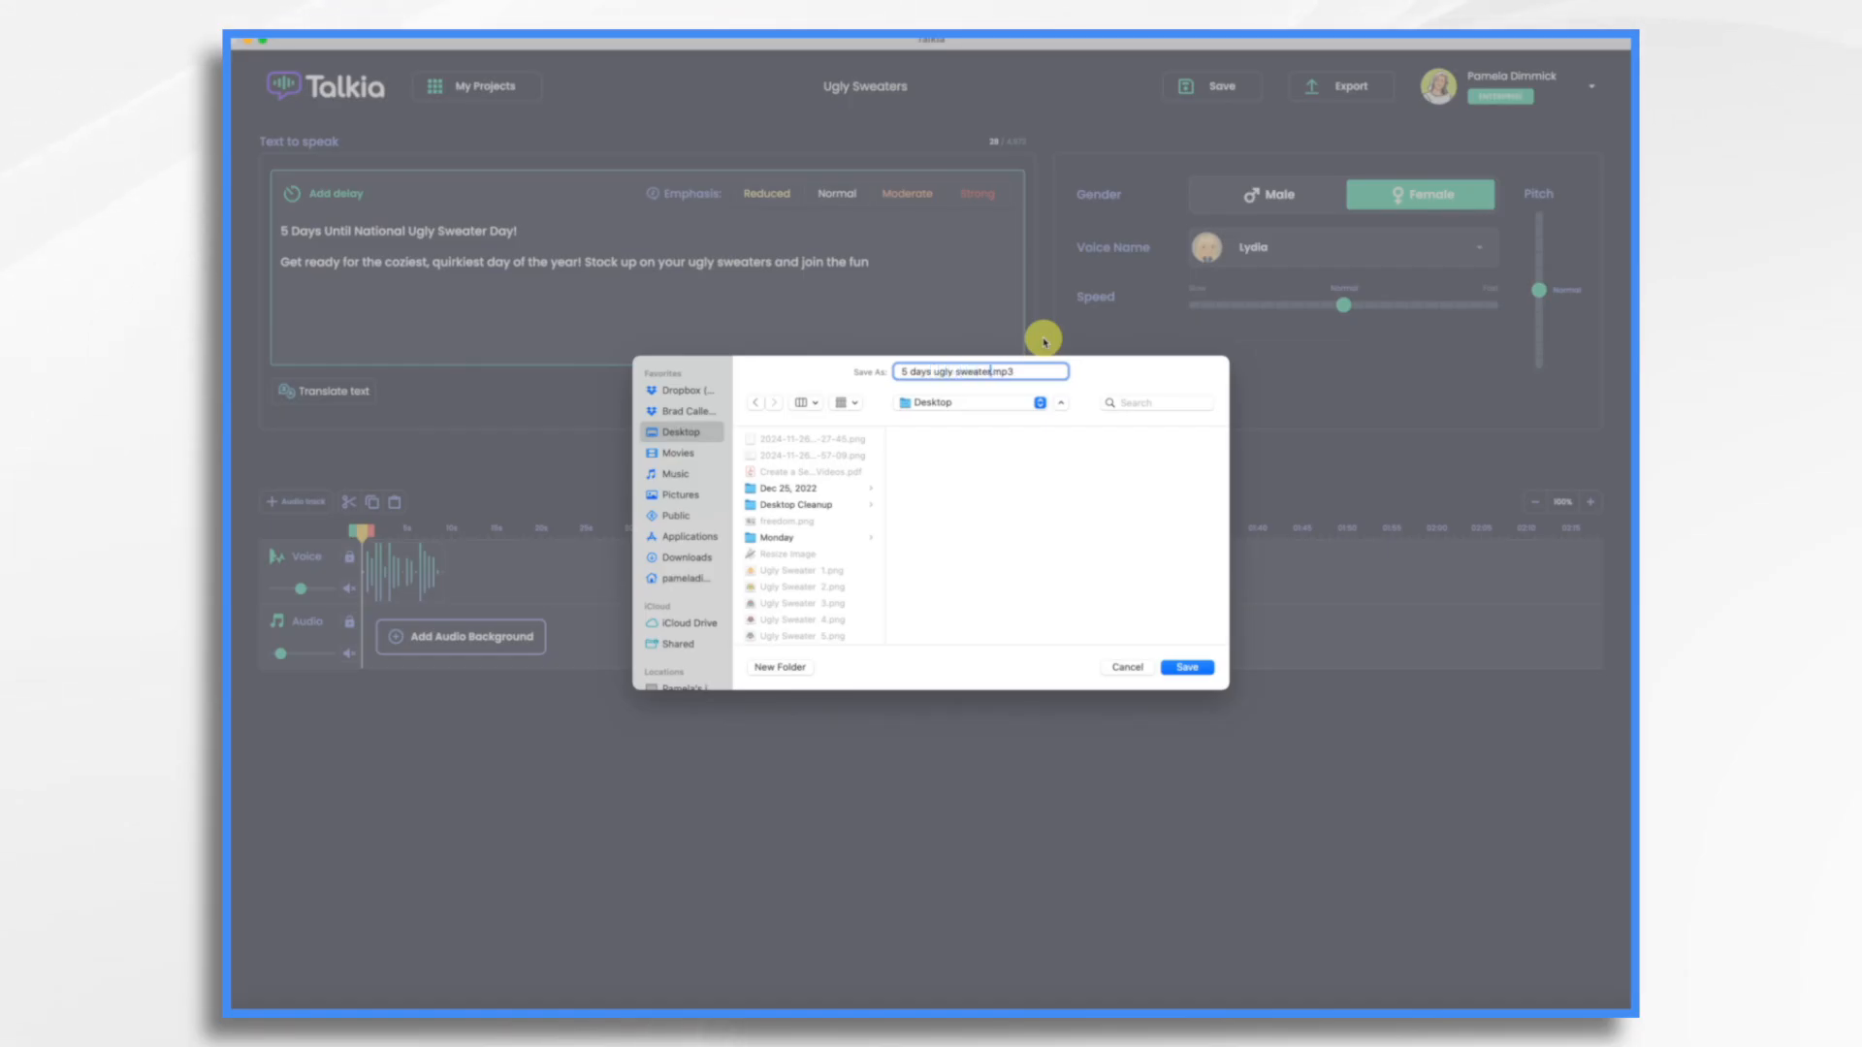
pyautogui.click(1188, 667)
# Clear the 5-day script and delete its voice clip from the timeline
pyautogui.moveTo(869, 262); pyautogui.dragTo(249, 204)
pyautogui.press('BackSpace')
pyautogui.click(415, 568)
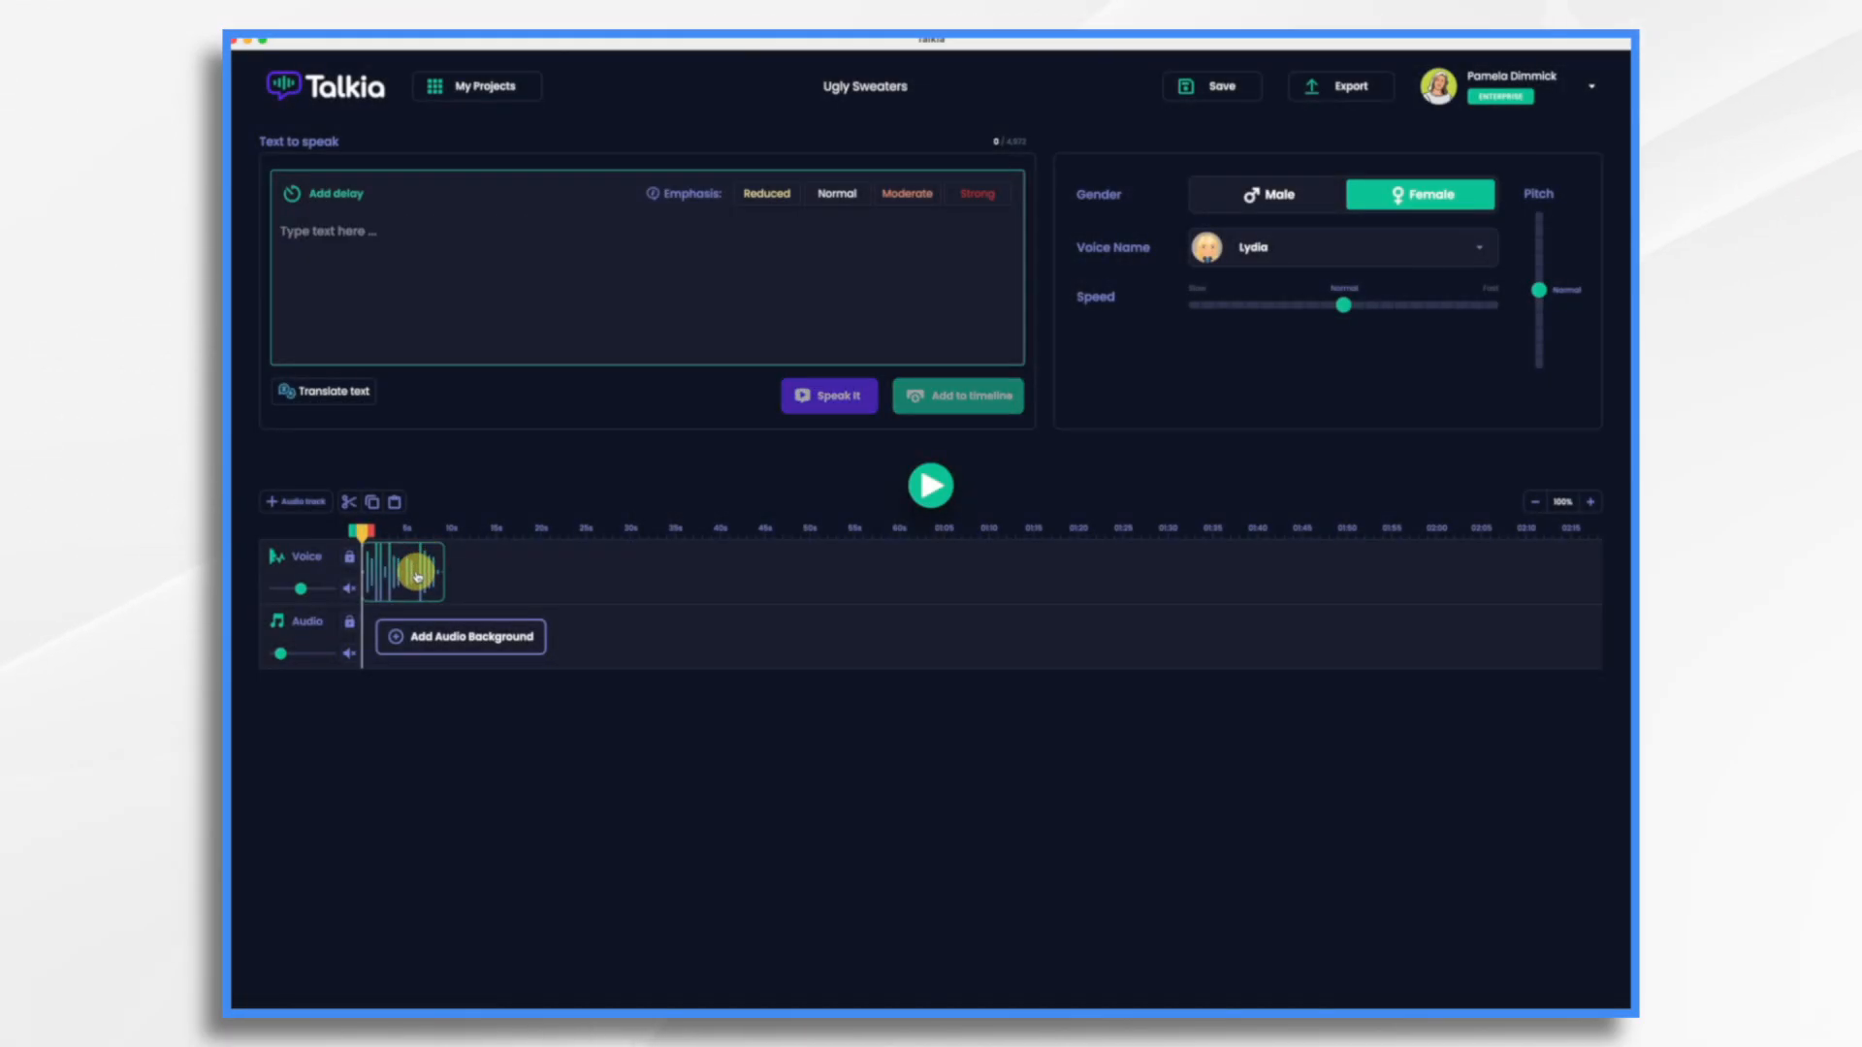
pyautogui.press('Delete')
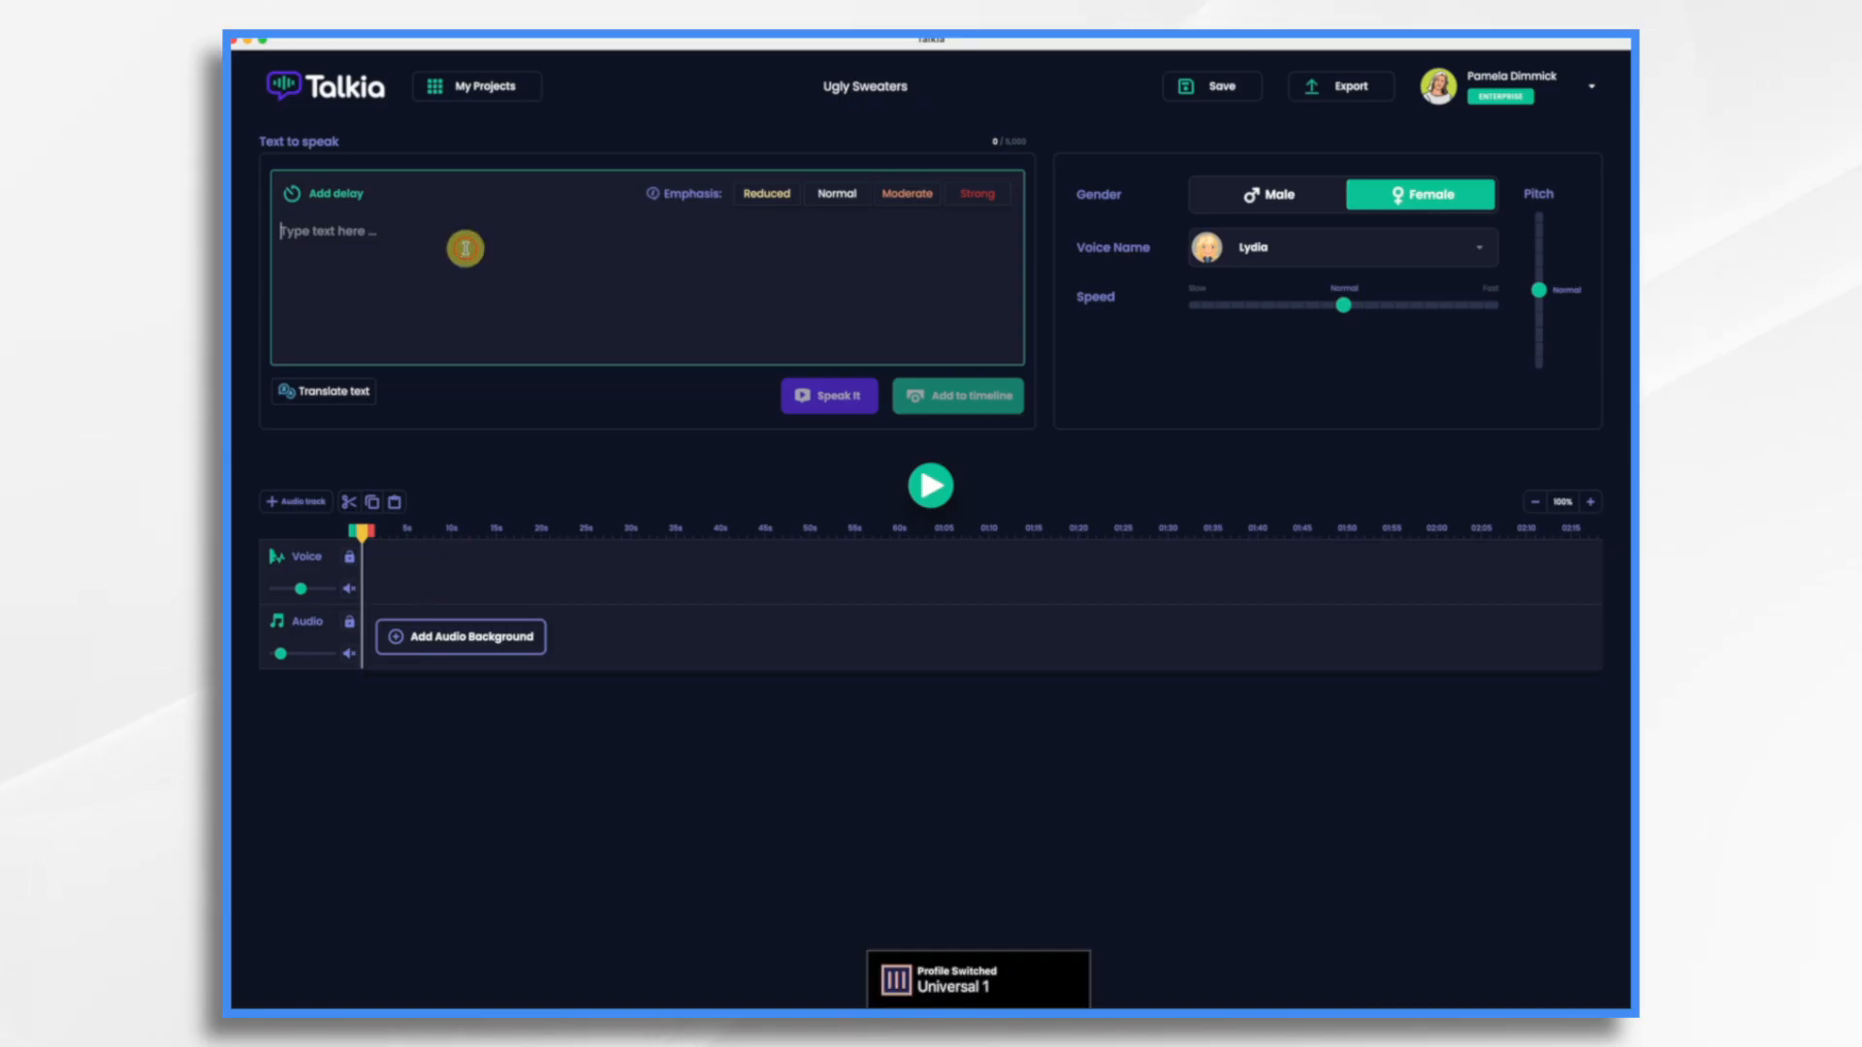
# Voice the script "4 Days Left! Time to pick your favorite sweater and start planning your outfit." and export it as 4 days ugly sweater.mp3
pyautogui.write('4 Days Left! Time to pick your favorite sweater and start planning your outfit.')
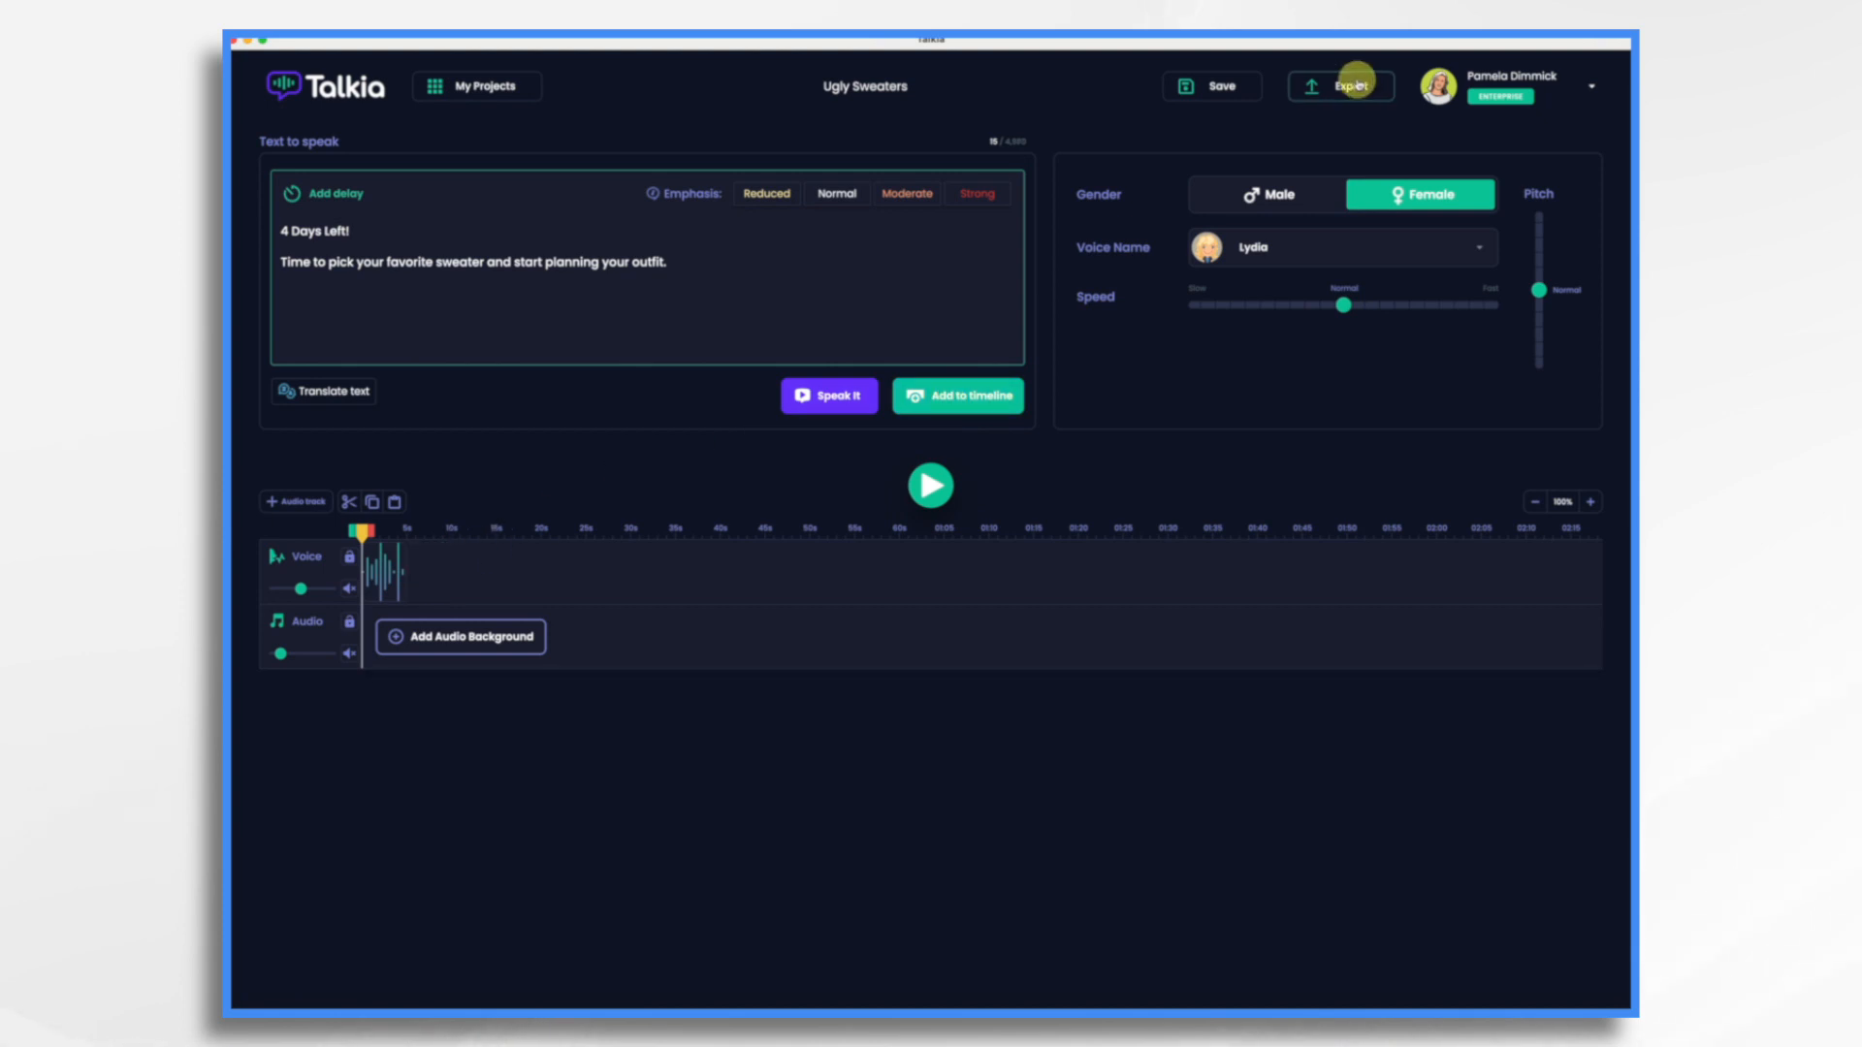
pyautogui.click(1351, 88)
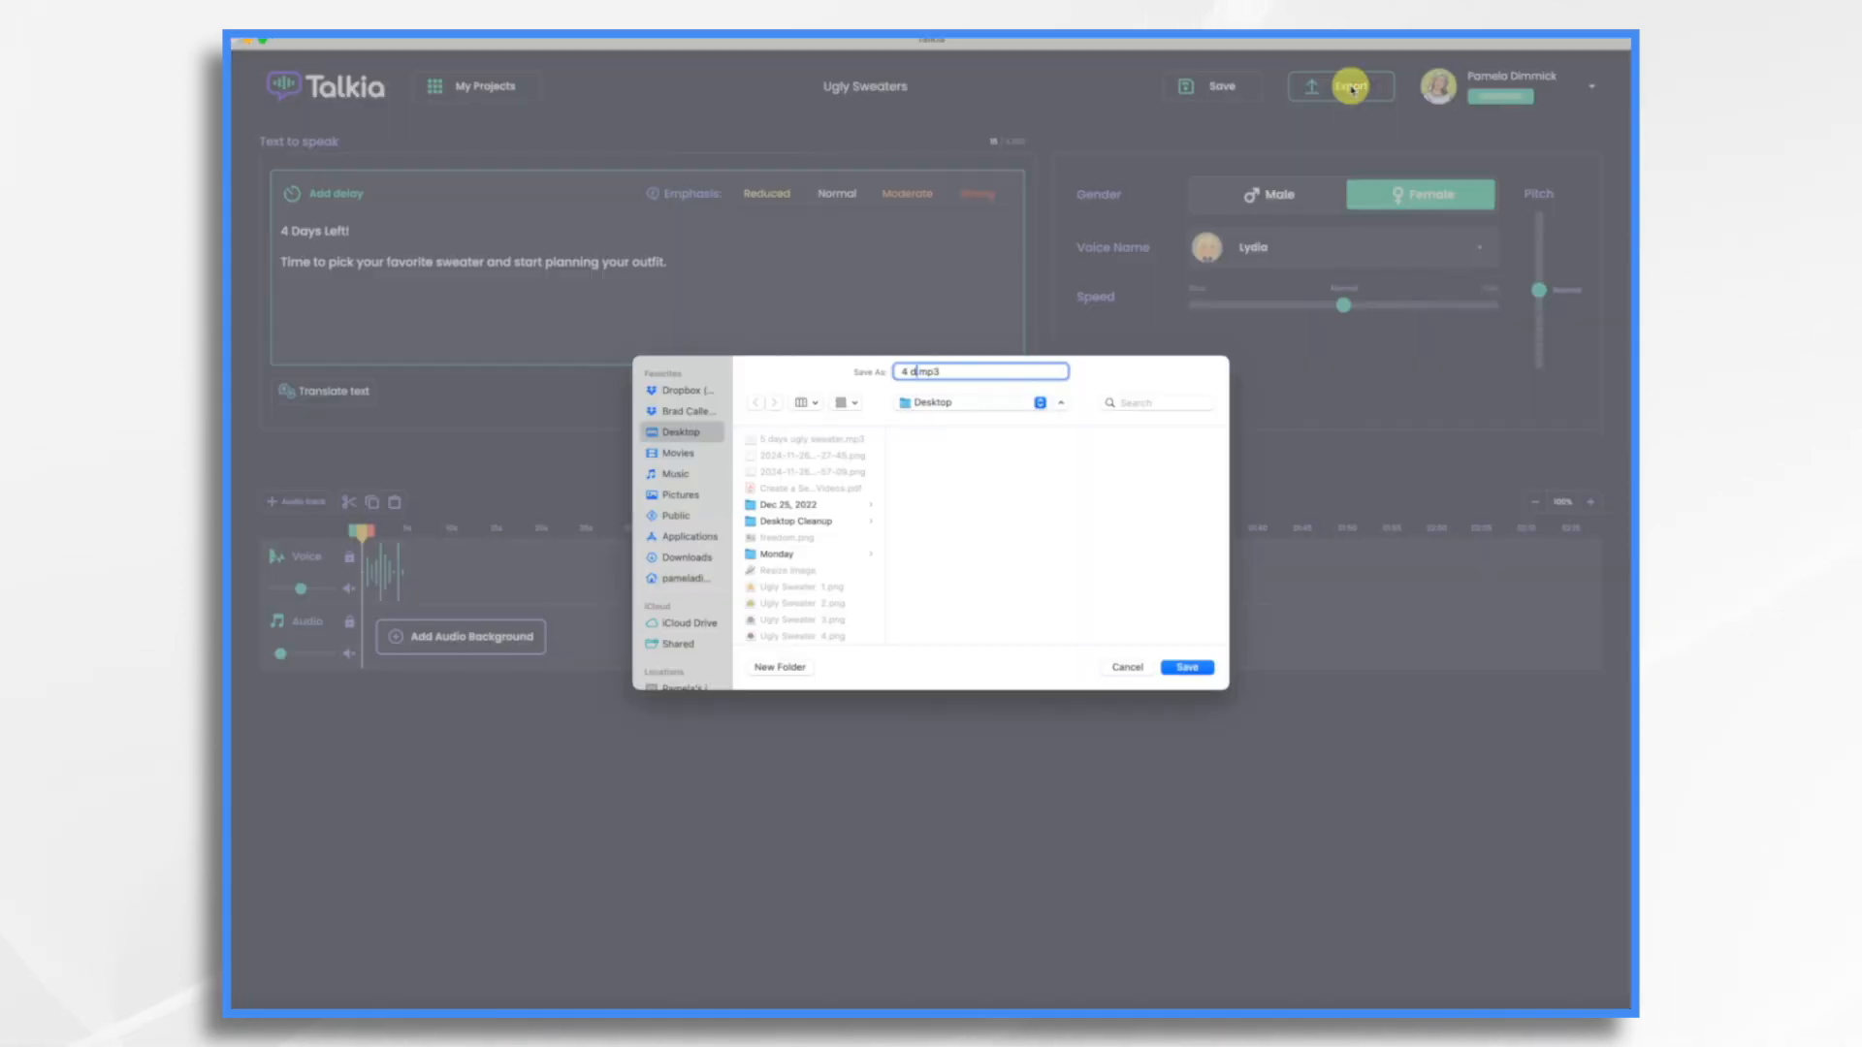
pyautogui.write('ays ugly sweater.mp3')
pyautogui.click(1187, 668)
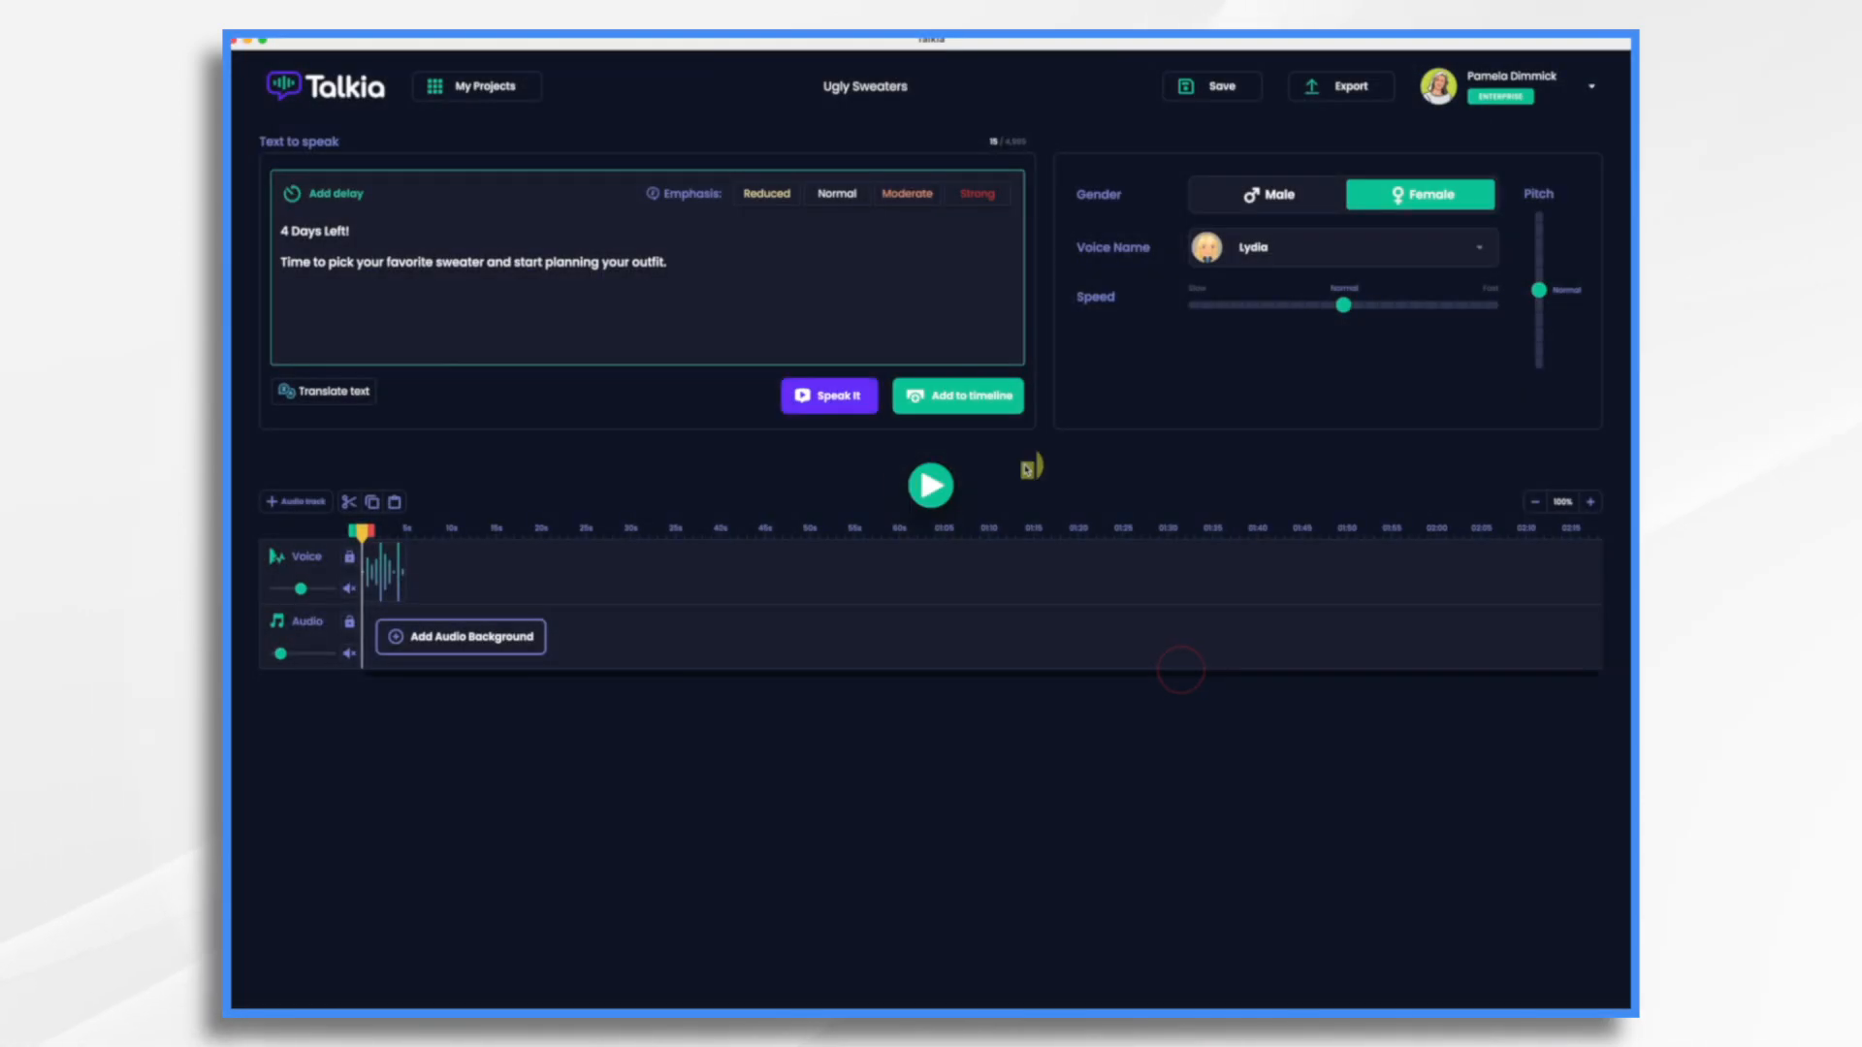
# Delete the 4-day voice clip from the timeline and clear its script
pyautogui.press('Delete')
pyautogui.click(686, 274)
pyautogui.press('super+a')
pyautogui.press('BackSpace')
# Voice the script "3 Days to Go Until National Ugly Sweater Day! The countdown is on! Share your favorite sweater selfies with us." and export it
pyautogui.write('3 Days to Go Until National Ugly Sweater Day! The countdown is on! Share your favorite sweater selfies with us.')
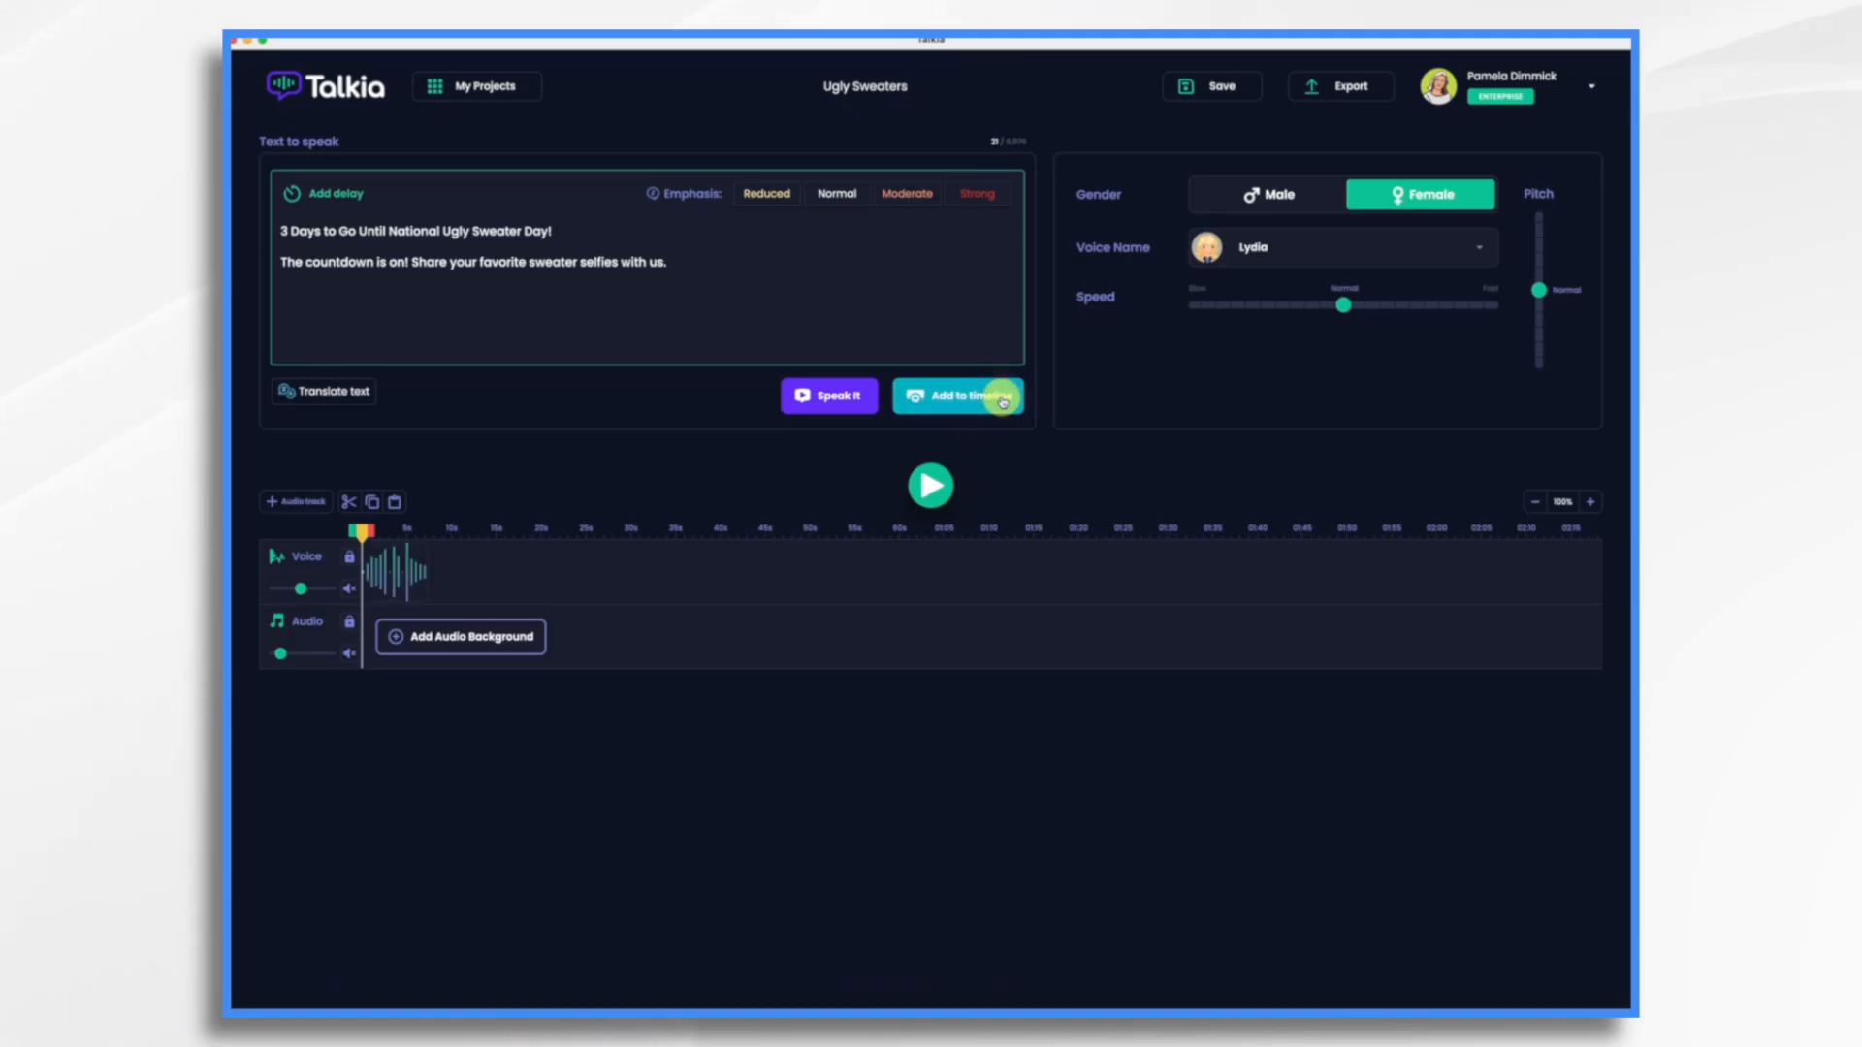
pyautogui.click(1343, 89)
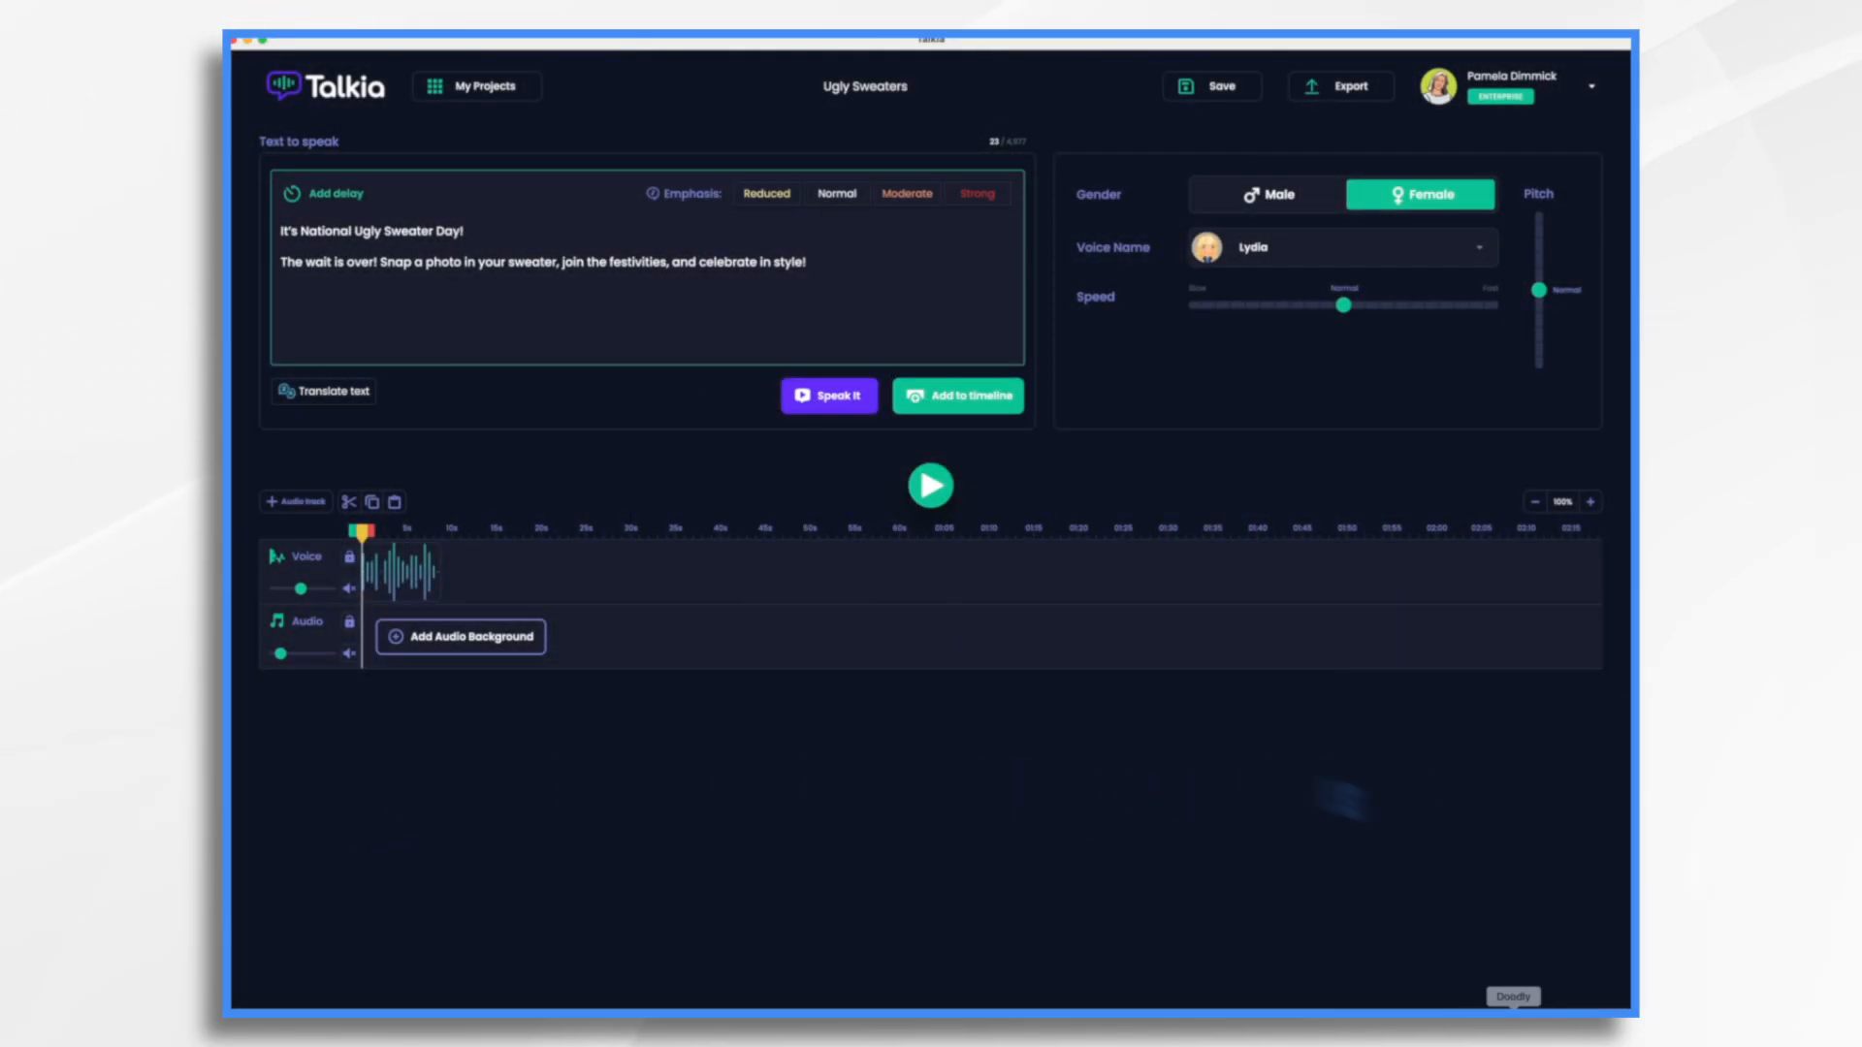
# Switch to Doodly, import the 0 days through 5 days voiceover MP3 files as sounds, and place 5 days ugly sweater on the music track
pyautogui.click(1513, 1007)
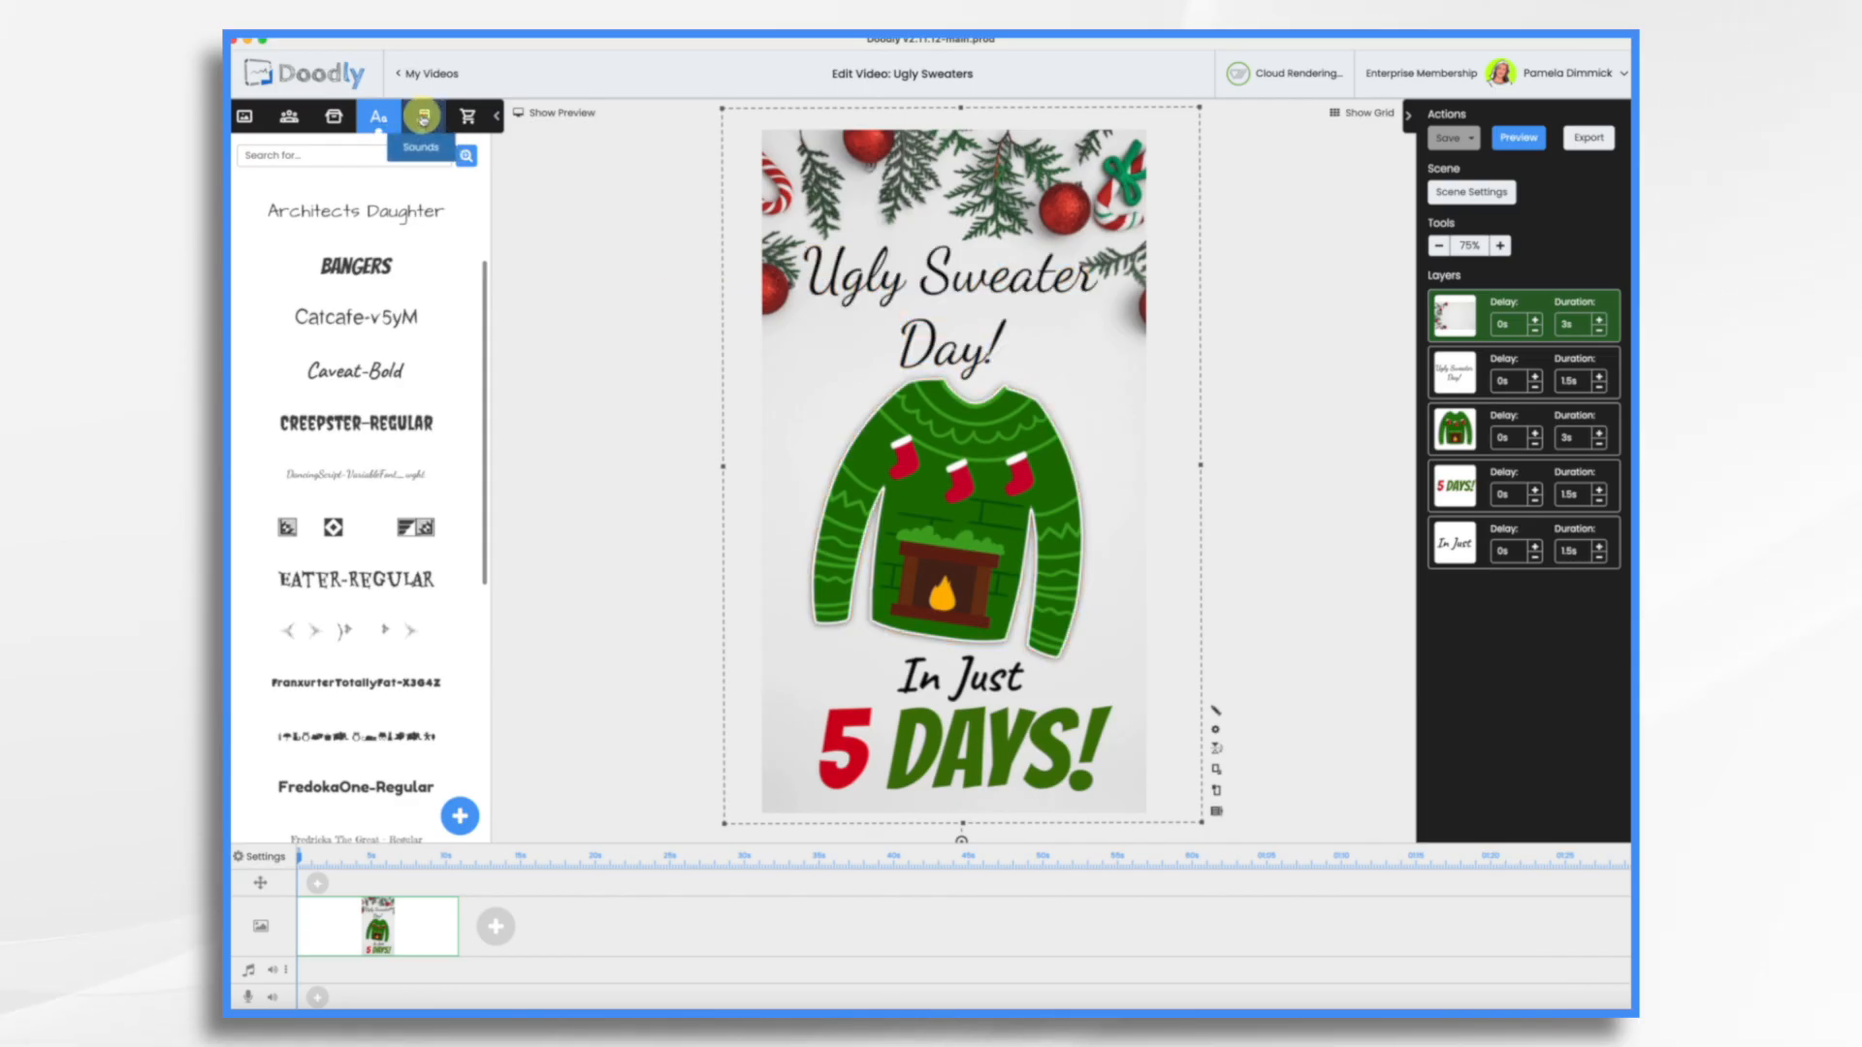
pyautogui.click(423, 118)
pyautogui.click(460, 818)
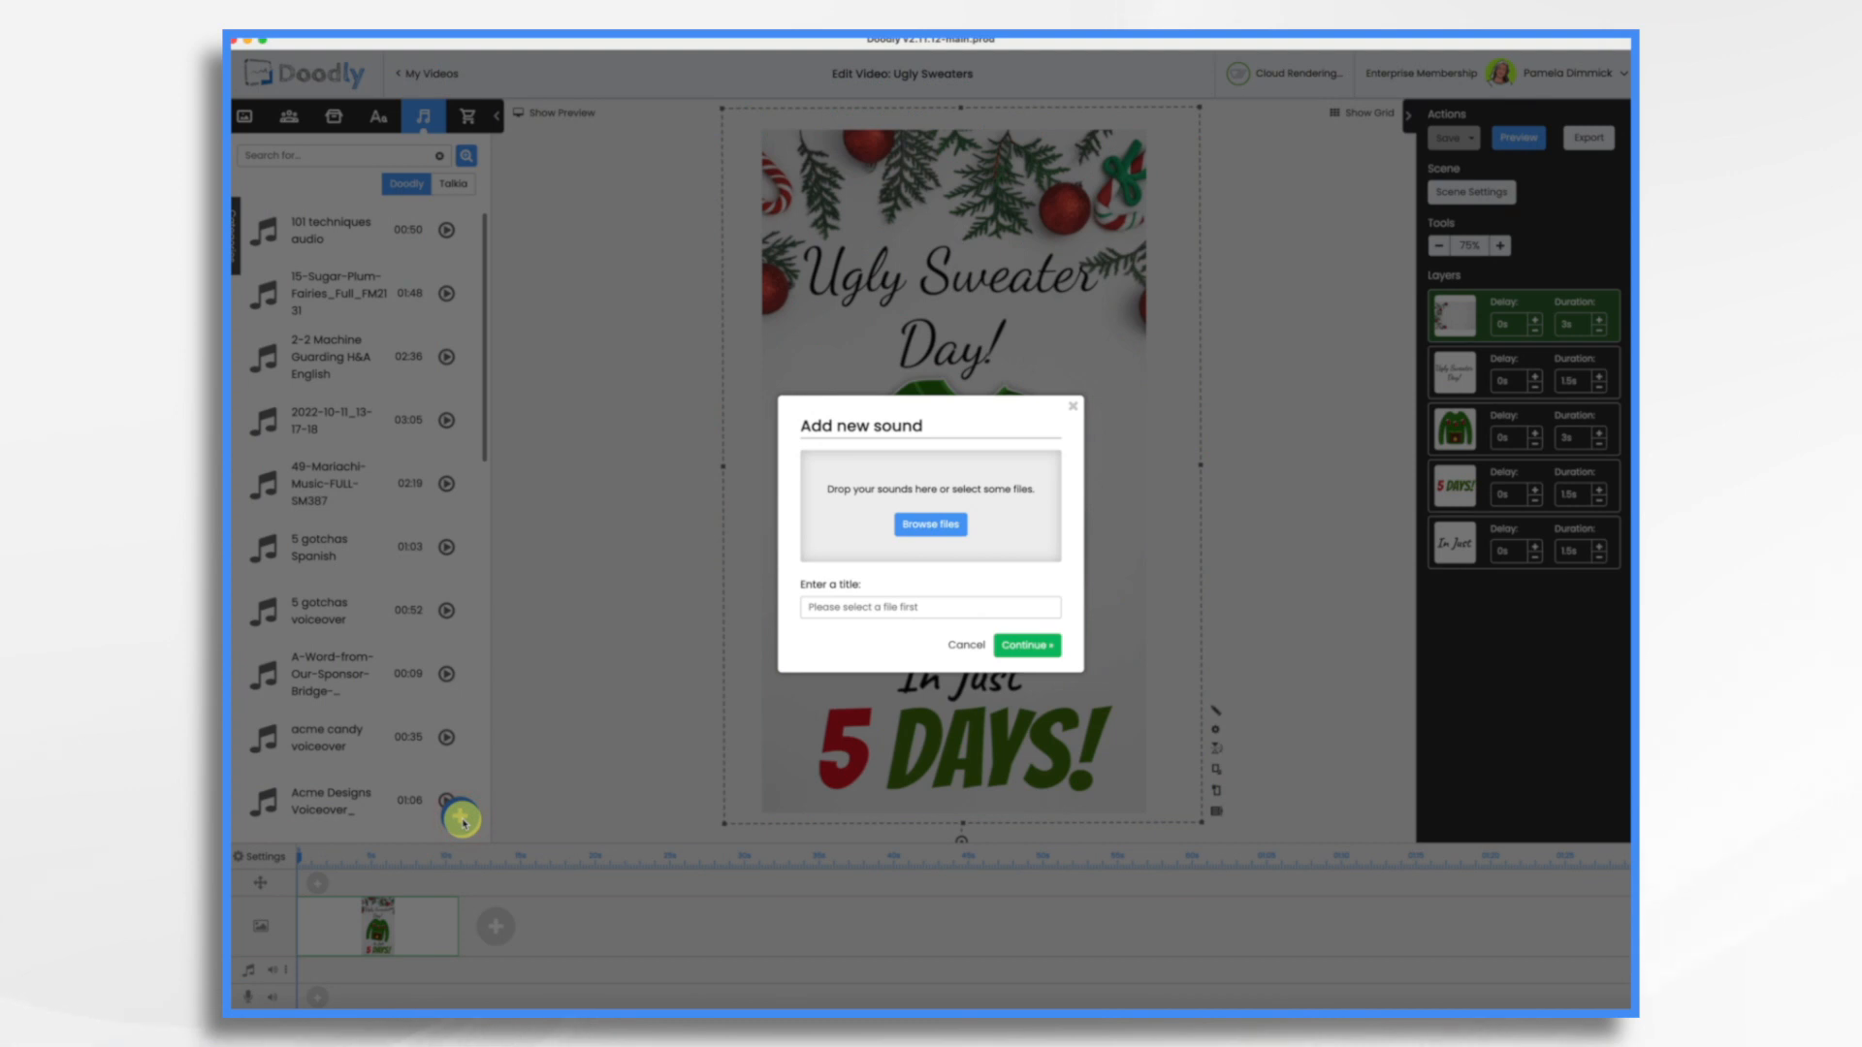
pyautogui.moveTo(1474, 228); pyautogui.dragTo(939, 521)
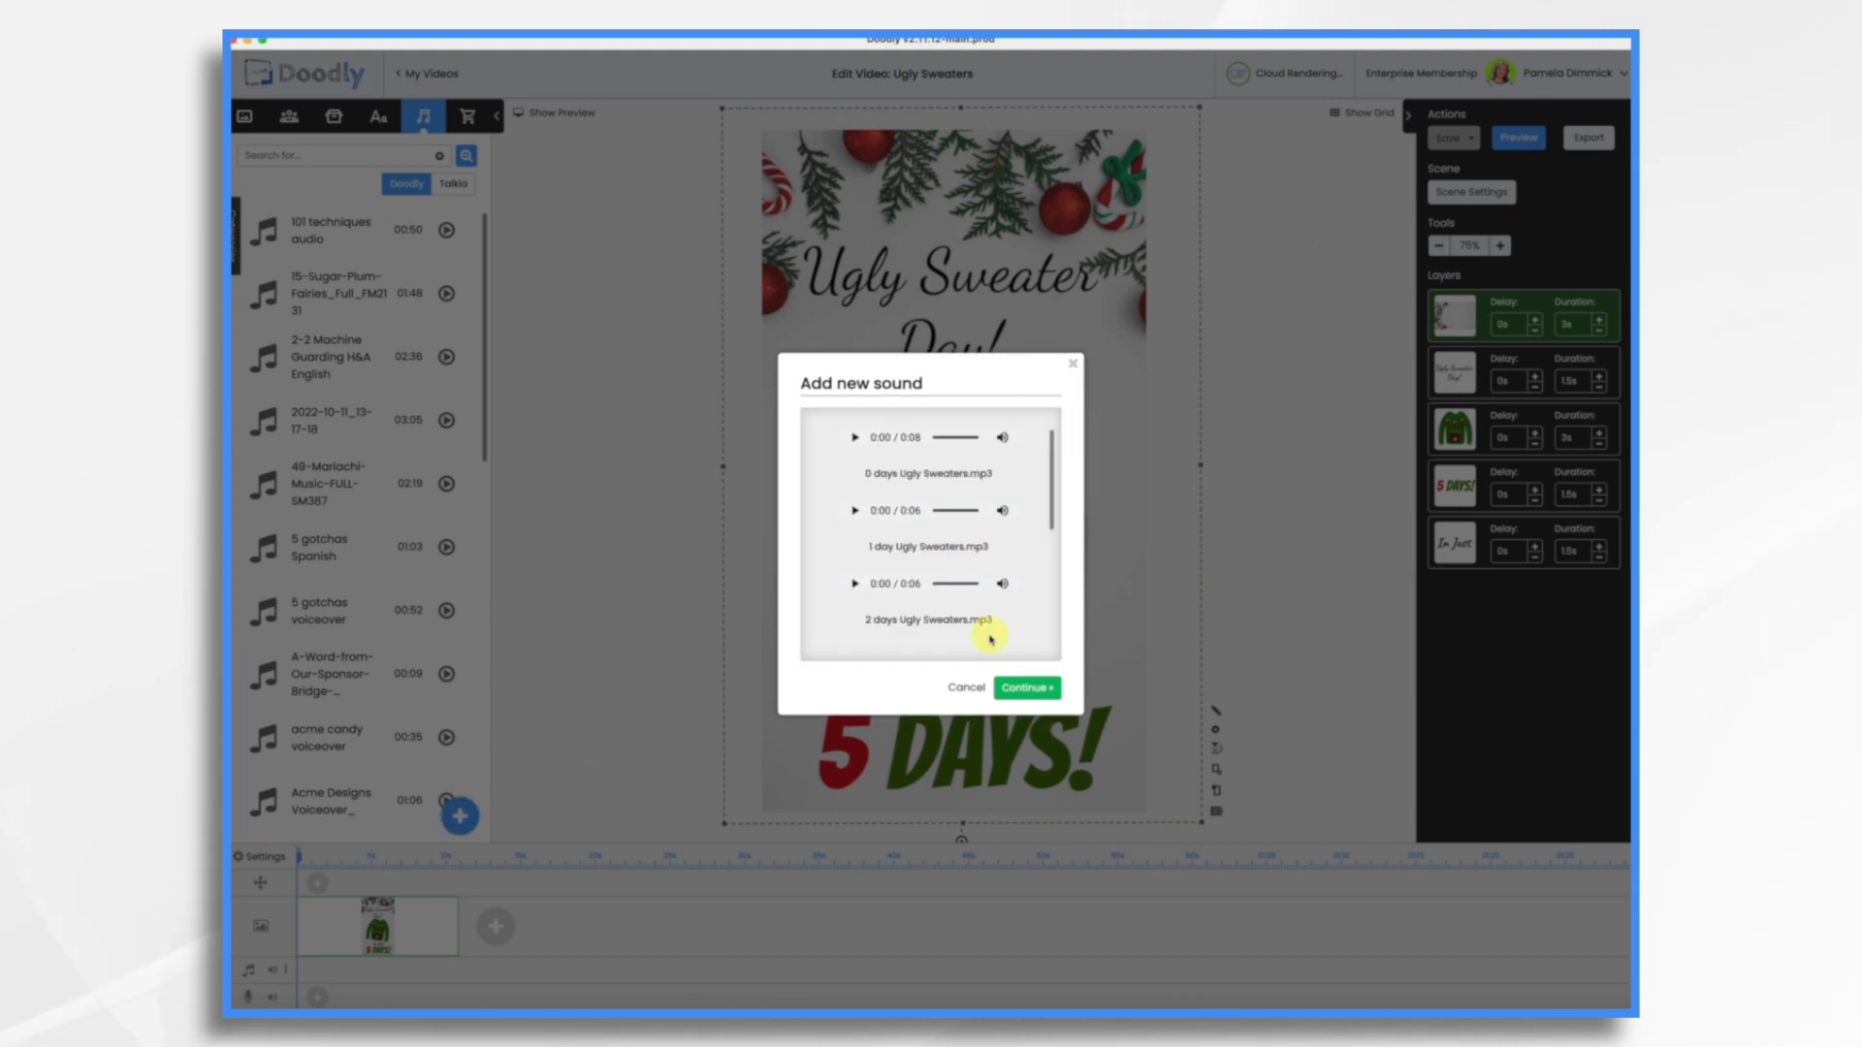
pyautogui.click(1039, 691)
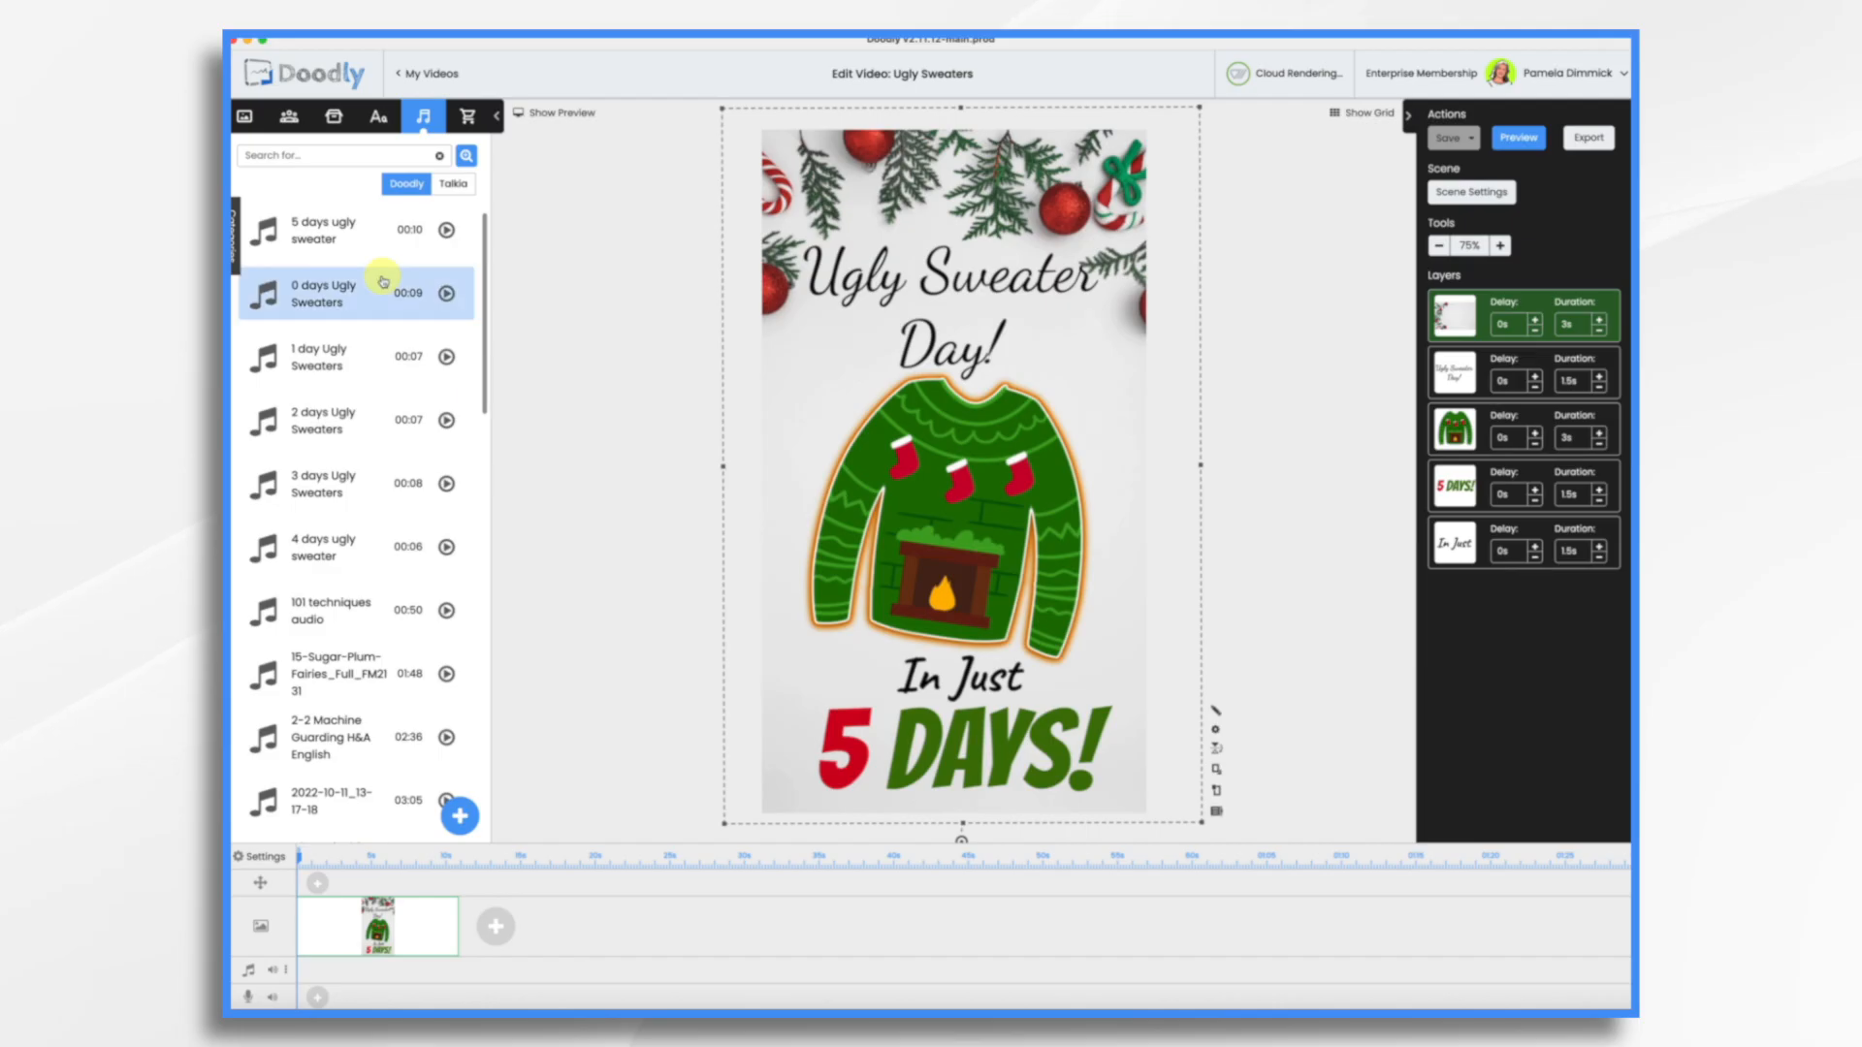
pyautogui.moveTo(314, 238); pyautogui.dragTo(591, 952)
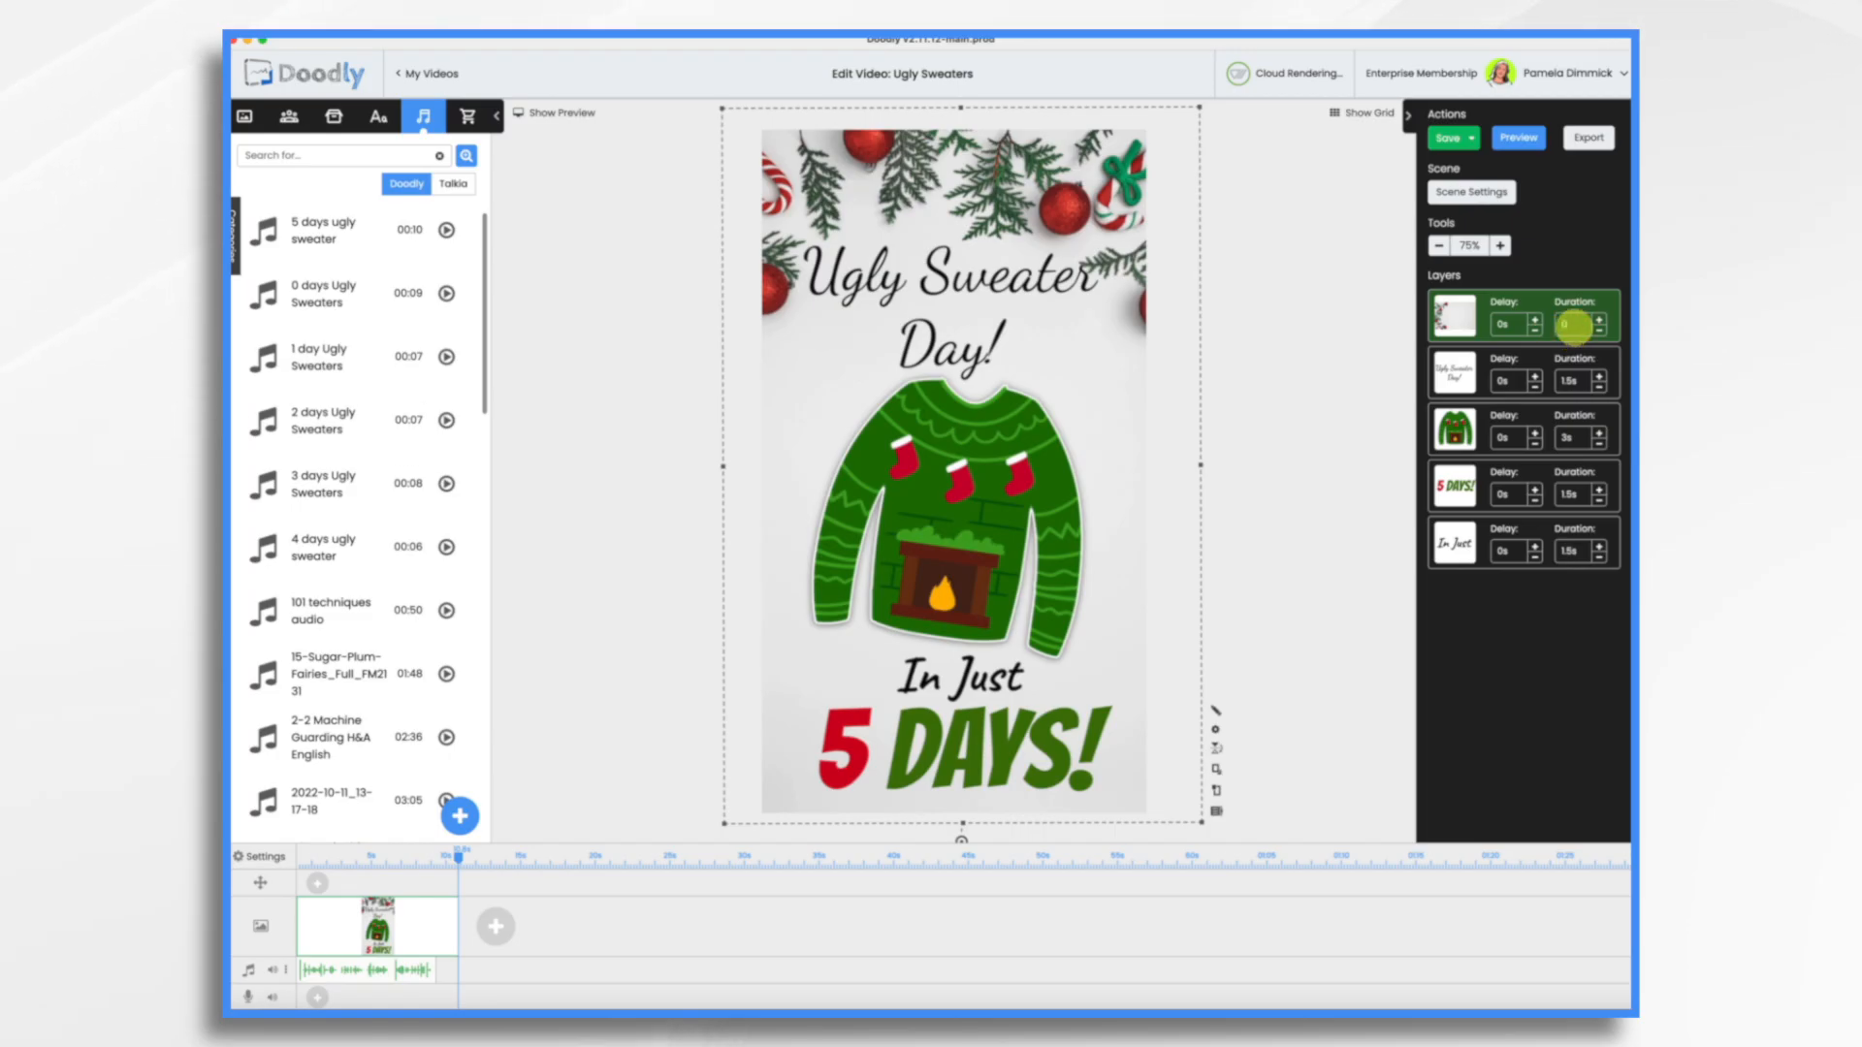
# Set the background and green sweater layers to 0 s duration, ordering the sweater before the title layer
pyautogui.press('Return')
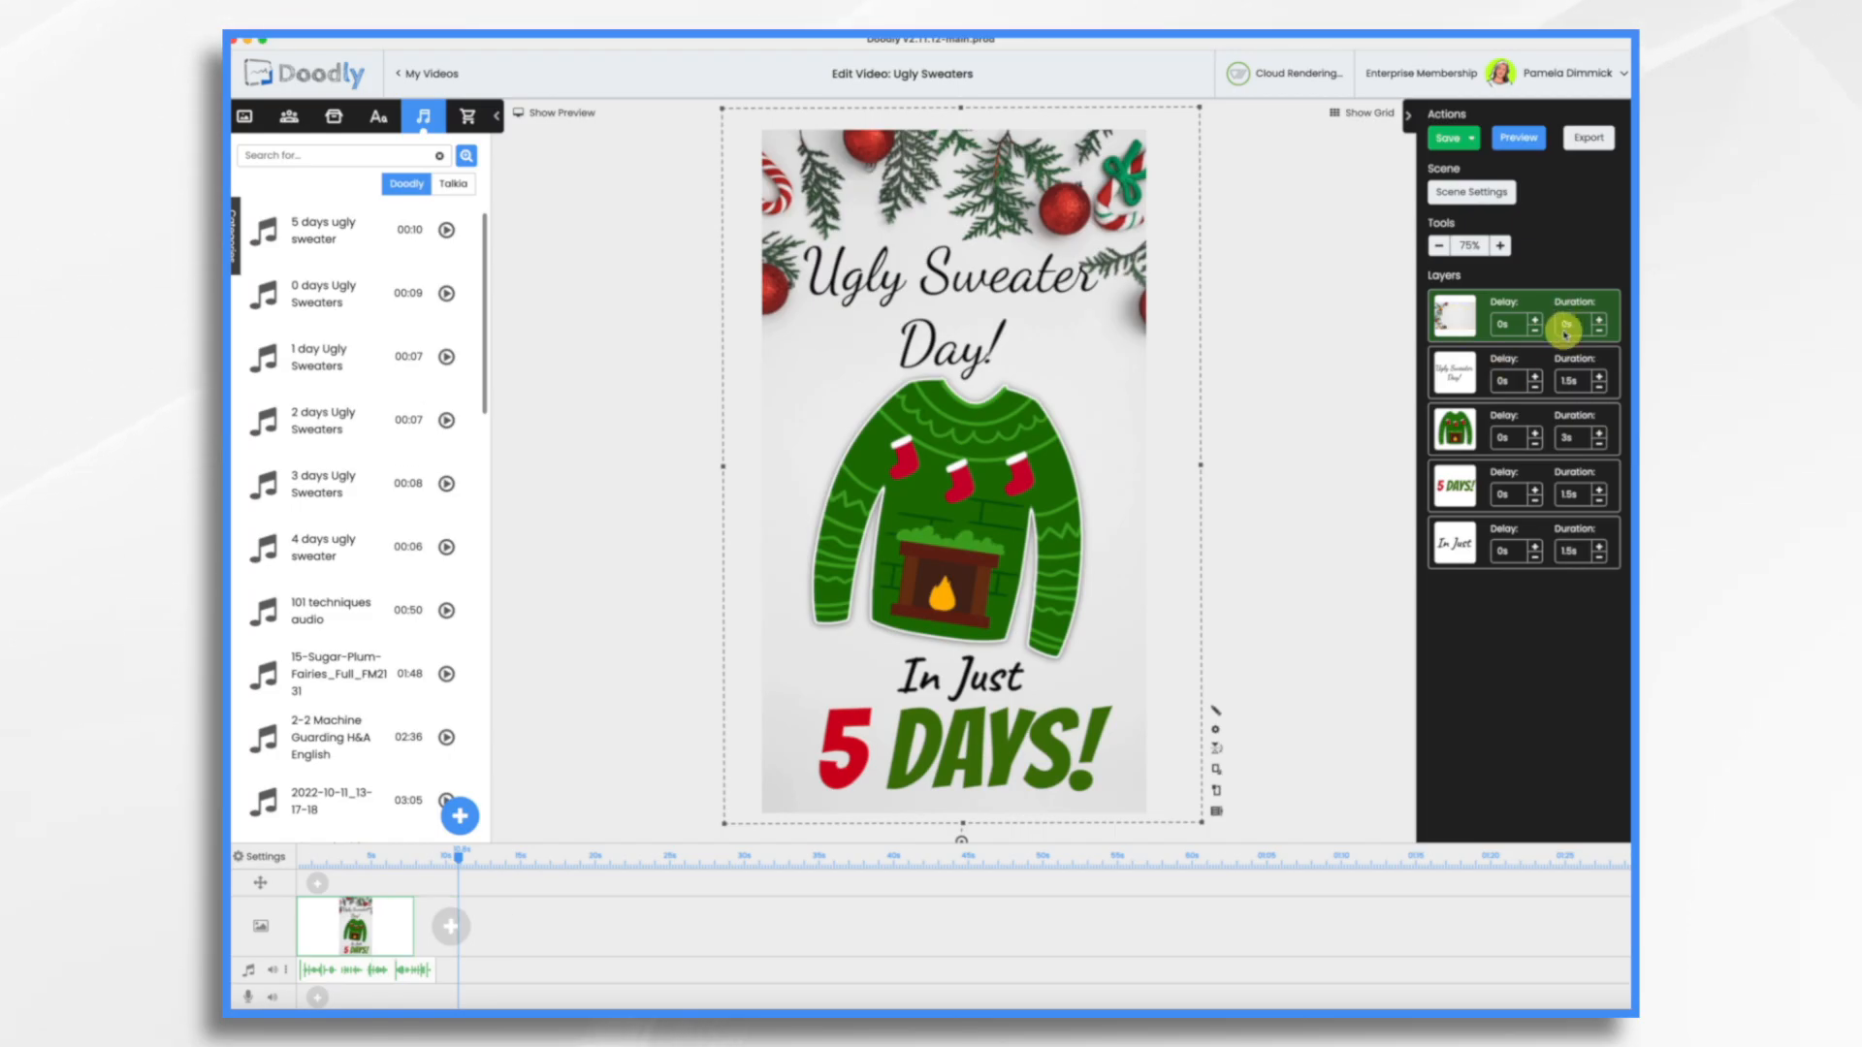
pyautogui.moveTo(1457, 427); pyautogui.dragTo(1465, 362)
pyautogui.doubleClick(1582, 381)
pyautogui.write('0')
pyautogui.press('Return')
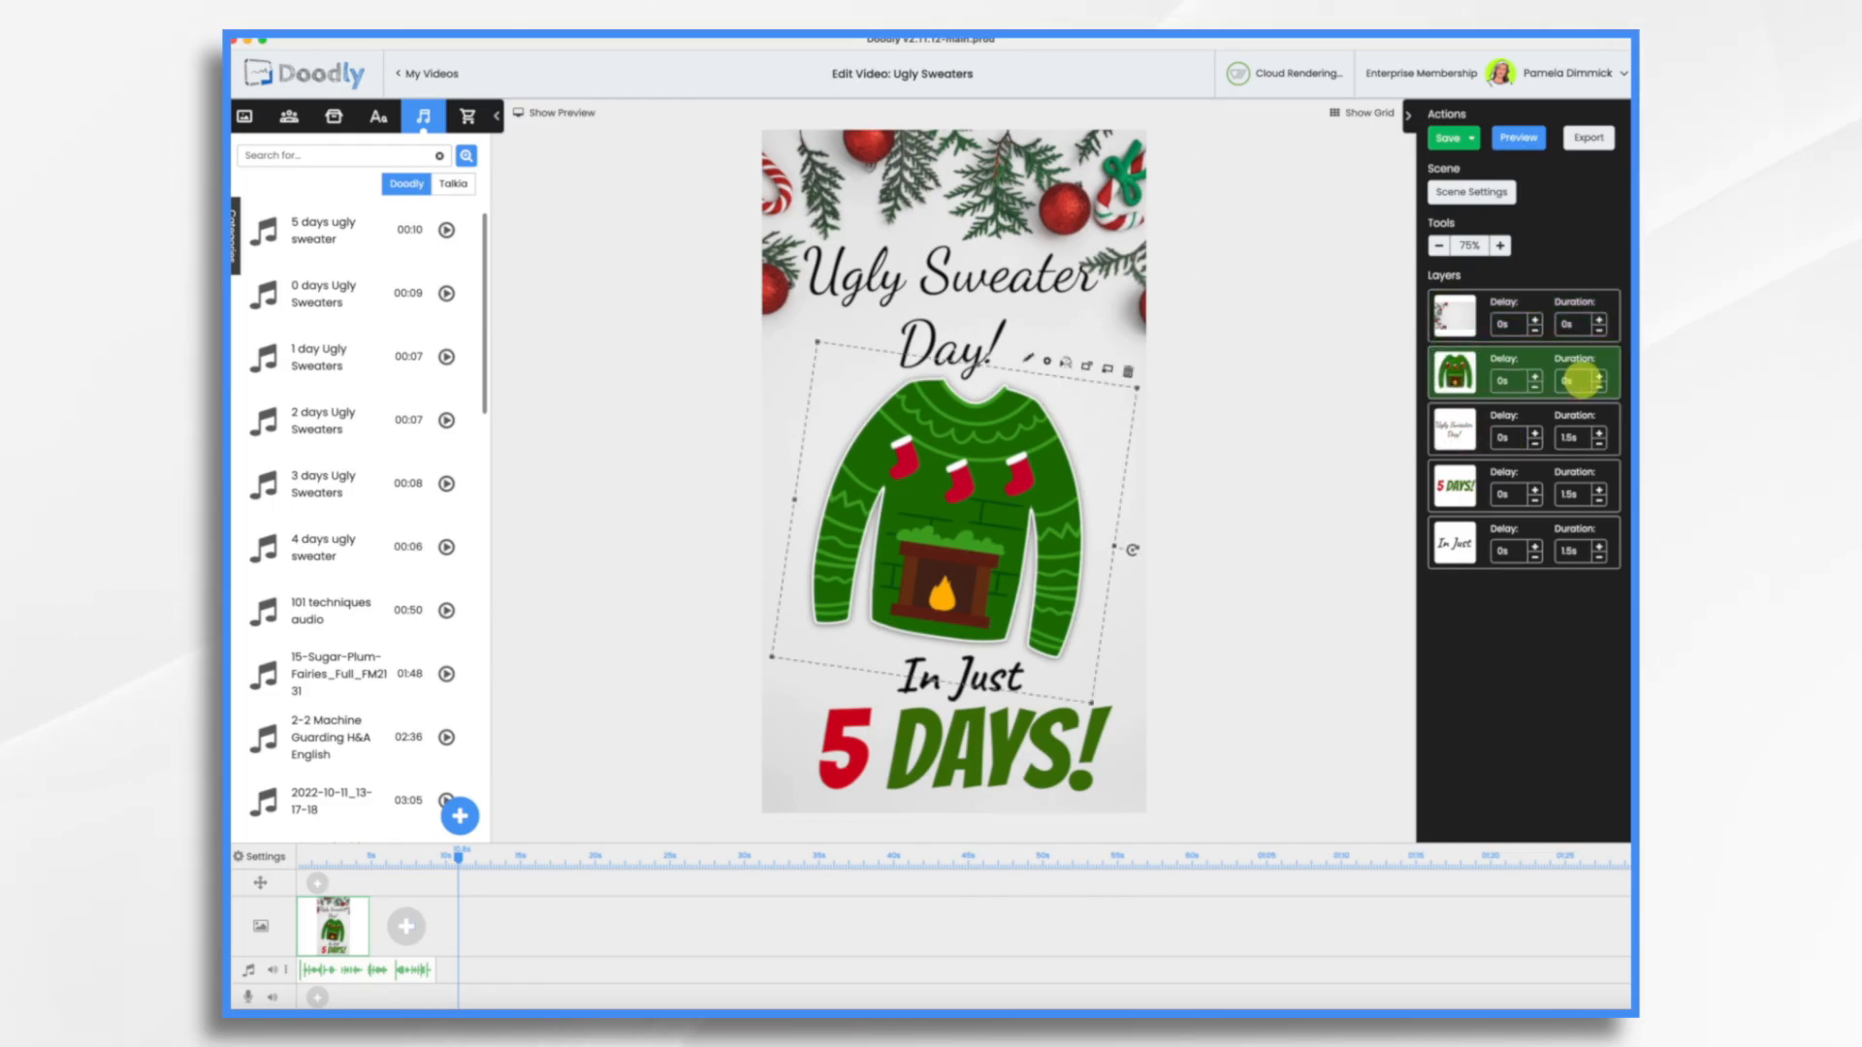
# Set the title's duration to 2.5 s and 5 DAYS! to 2 s, with In Just ordered before 5 DAYS!, and preview the video
pyautogui.click(1598, 433)
pyautogui.moveTo(1455, 545); pyautogui.dragTo(1458, 500)
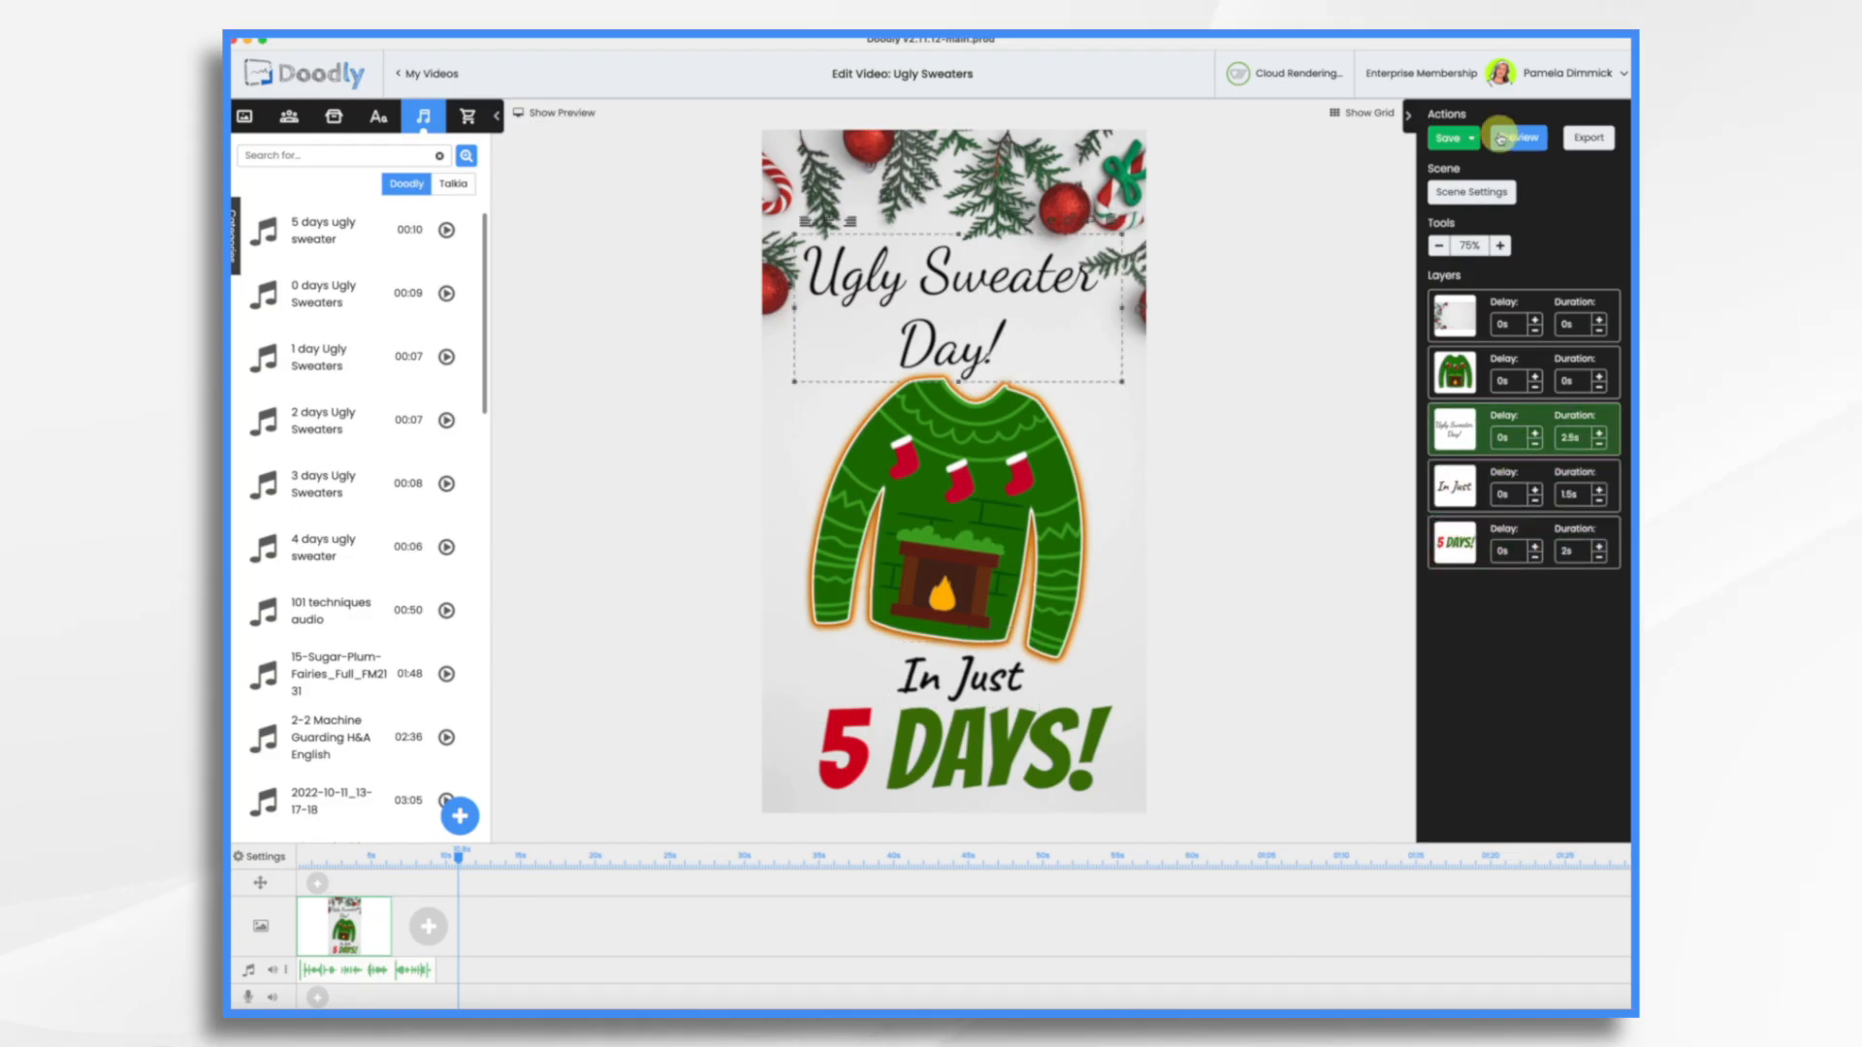
pyautogui.click(1515, 140)
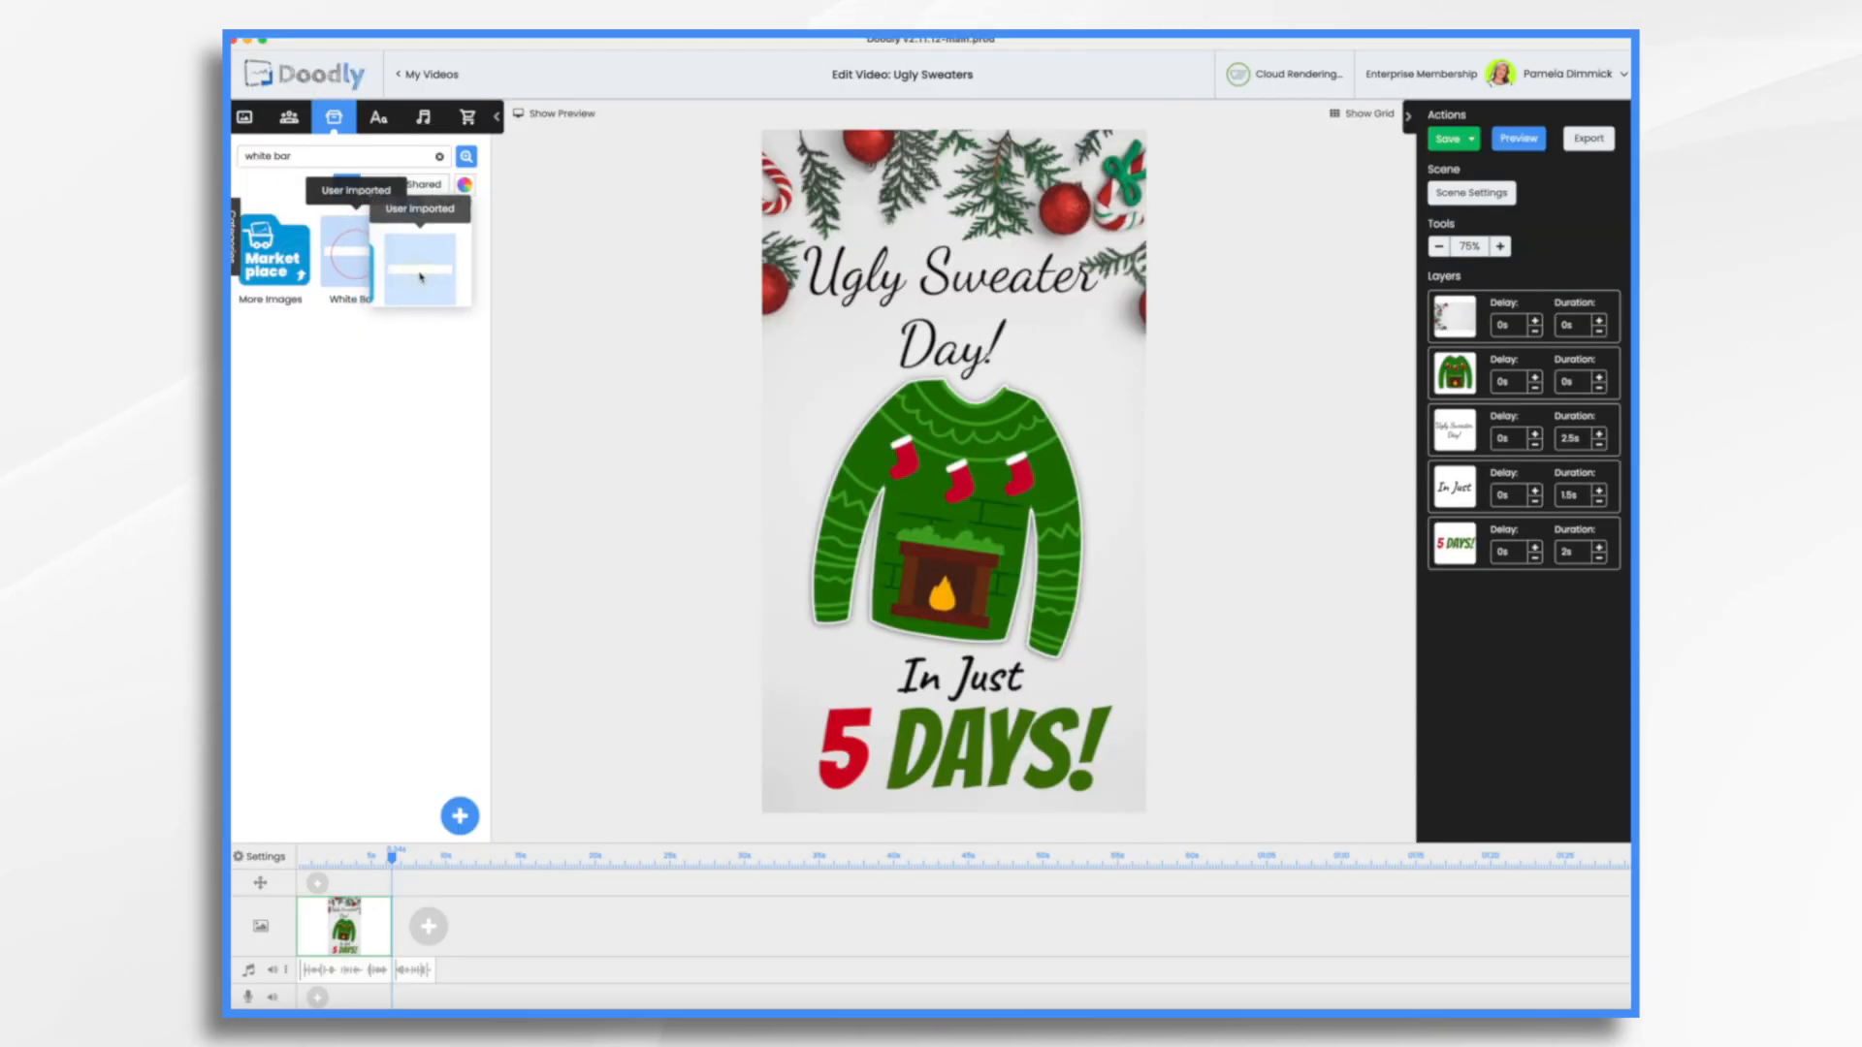
# Add the White Bar prop as a new image and enlarge it across the full canvas width over the lower sweater
pyautogui.moveTo(407, 218)
pyautogui.mouseDown()
pyautogui.moveTo(698, 395)
pyautogui.moveTo(802, 427)
pyautogui.moveTo(1013, 448)
pyautogui.mouseUp()
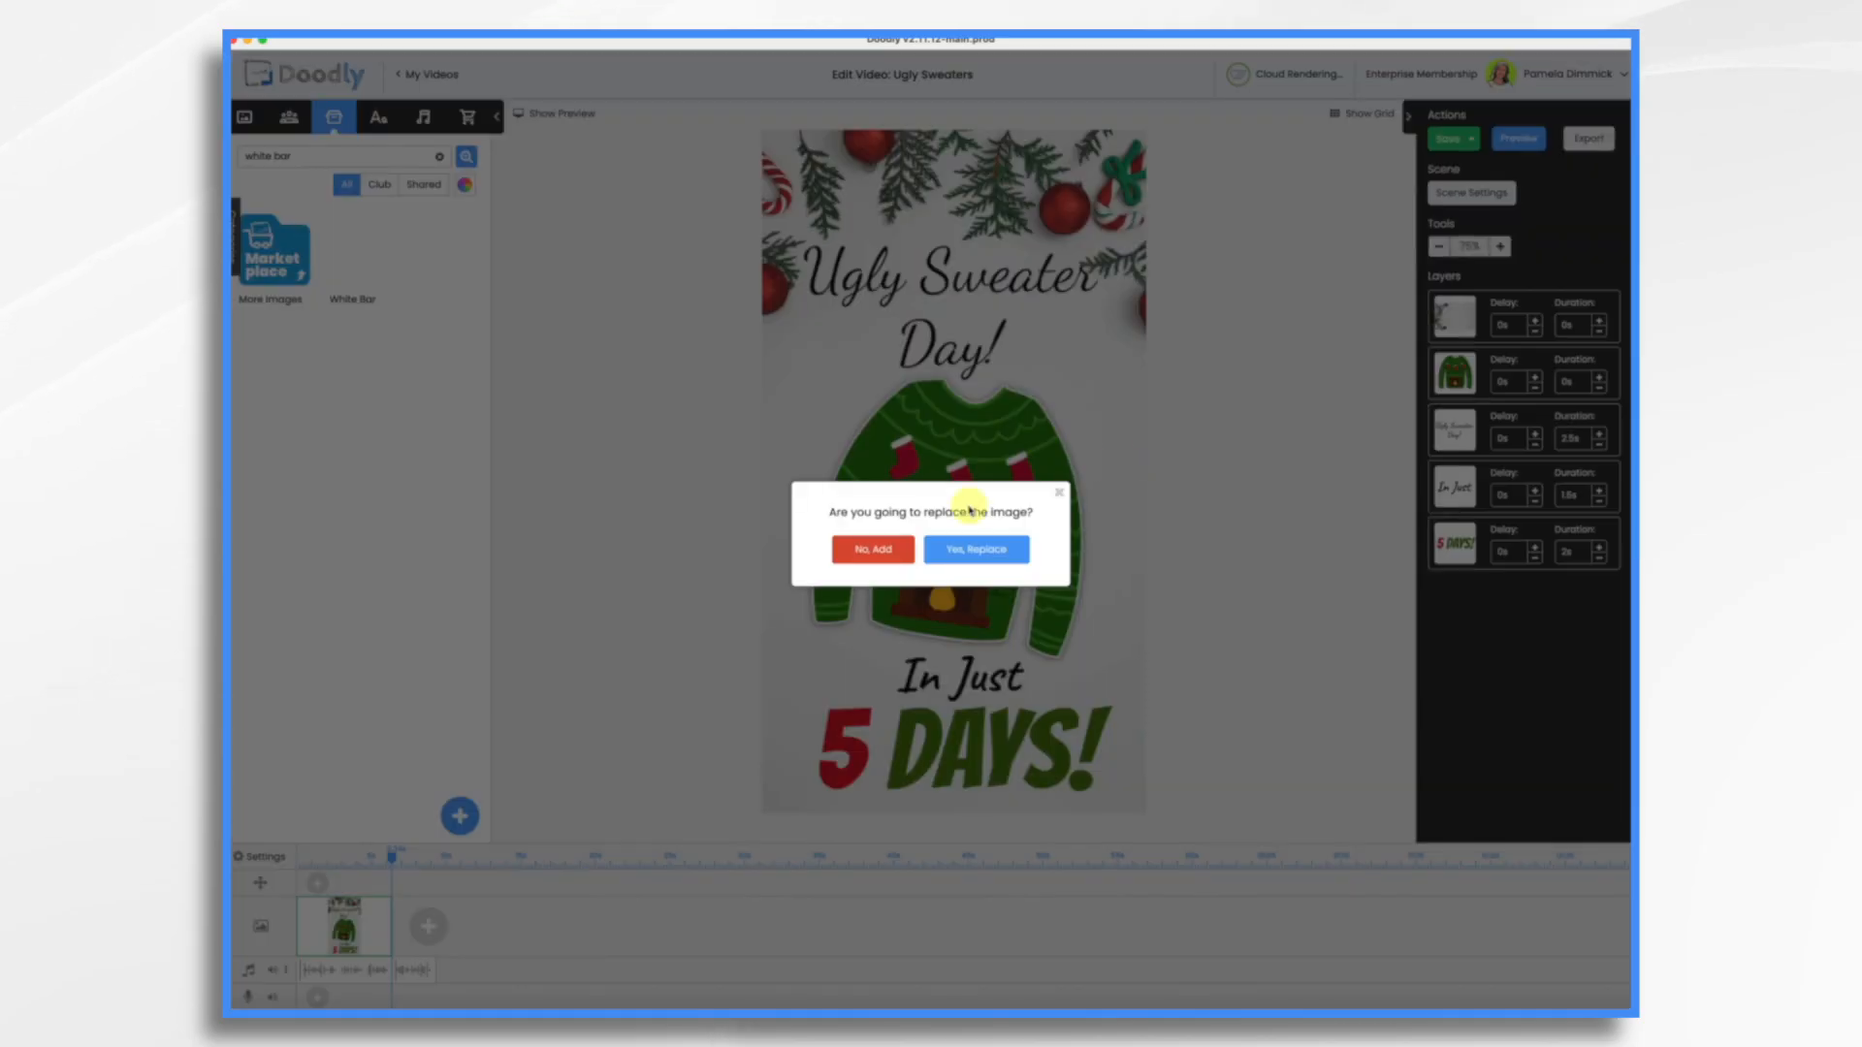
pyautogui.click(871, 545)
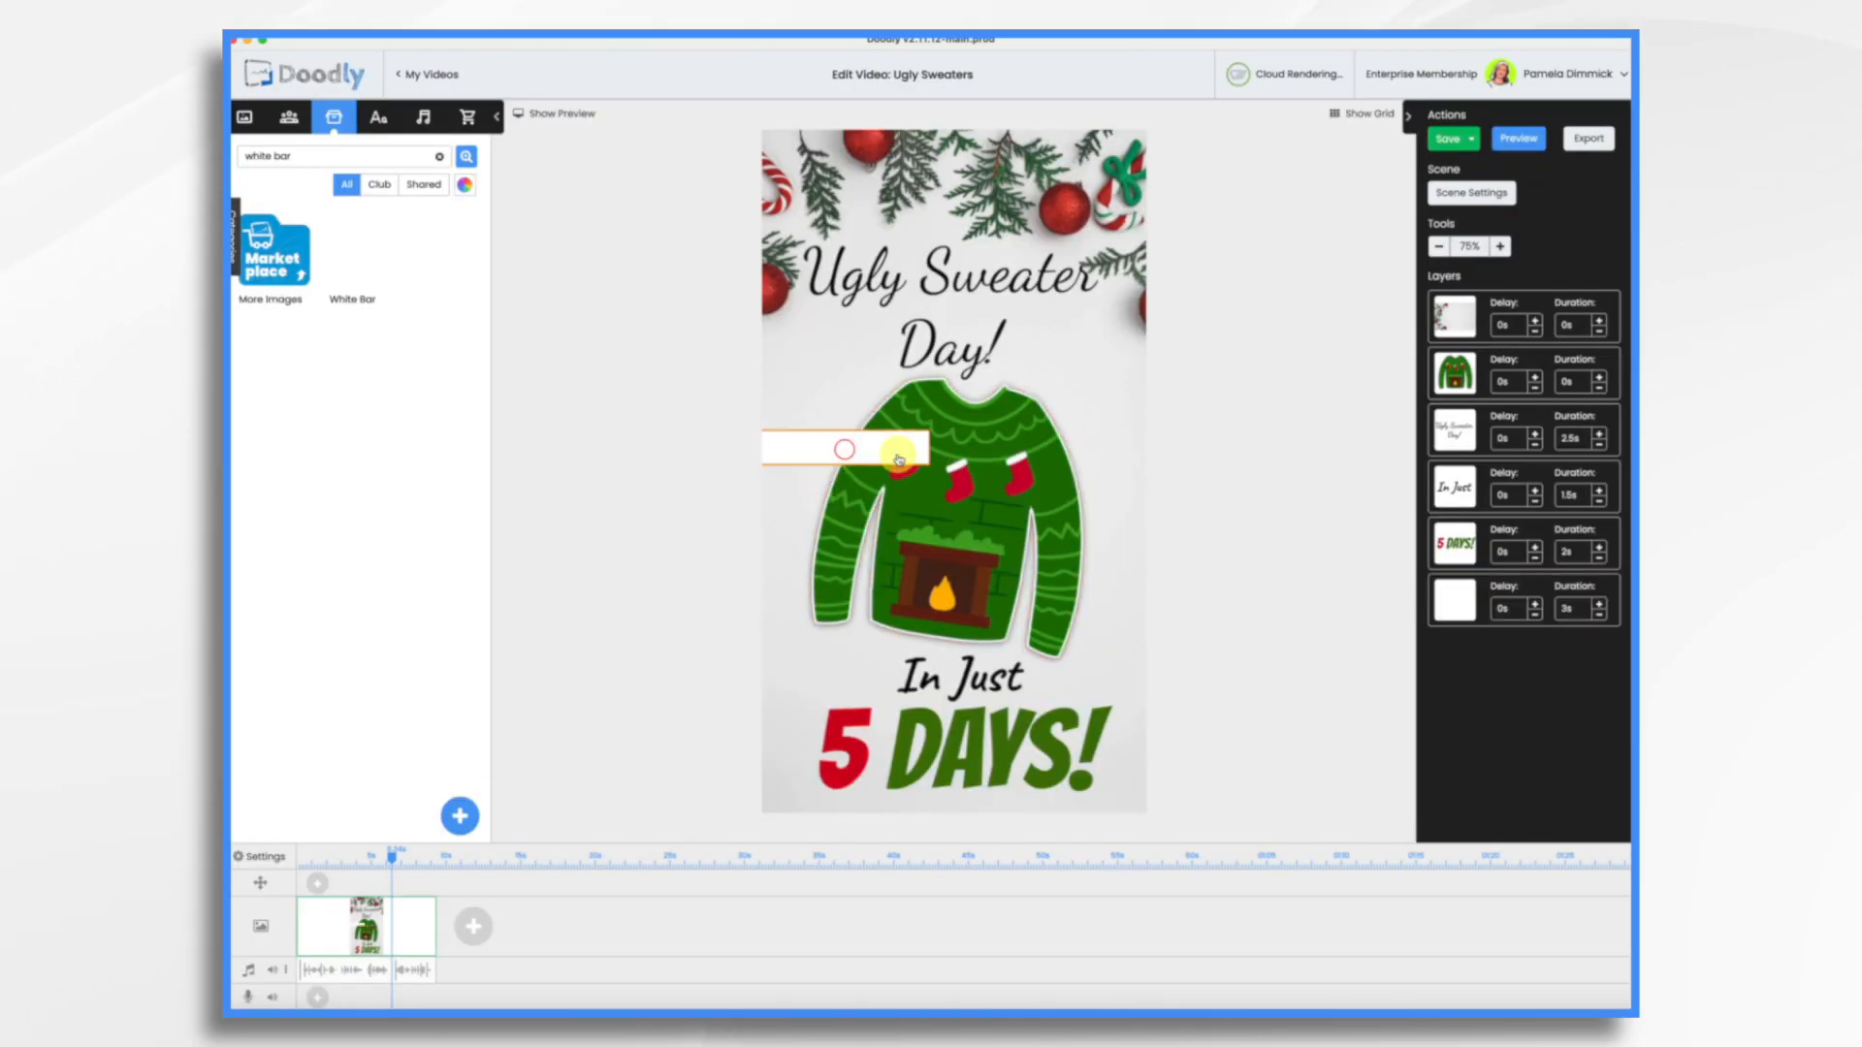
pyautogui.moveTo(927, 463); pyautogui.dragTo(999, 561)
pyautogui.click(1248, 381)
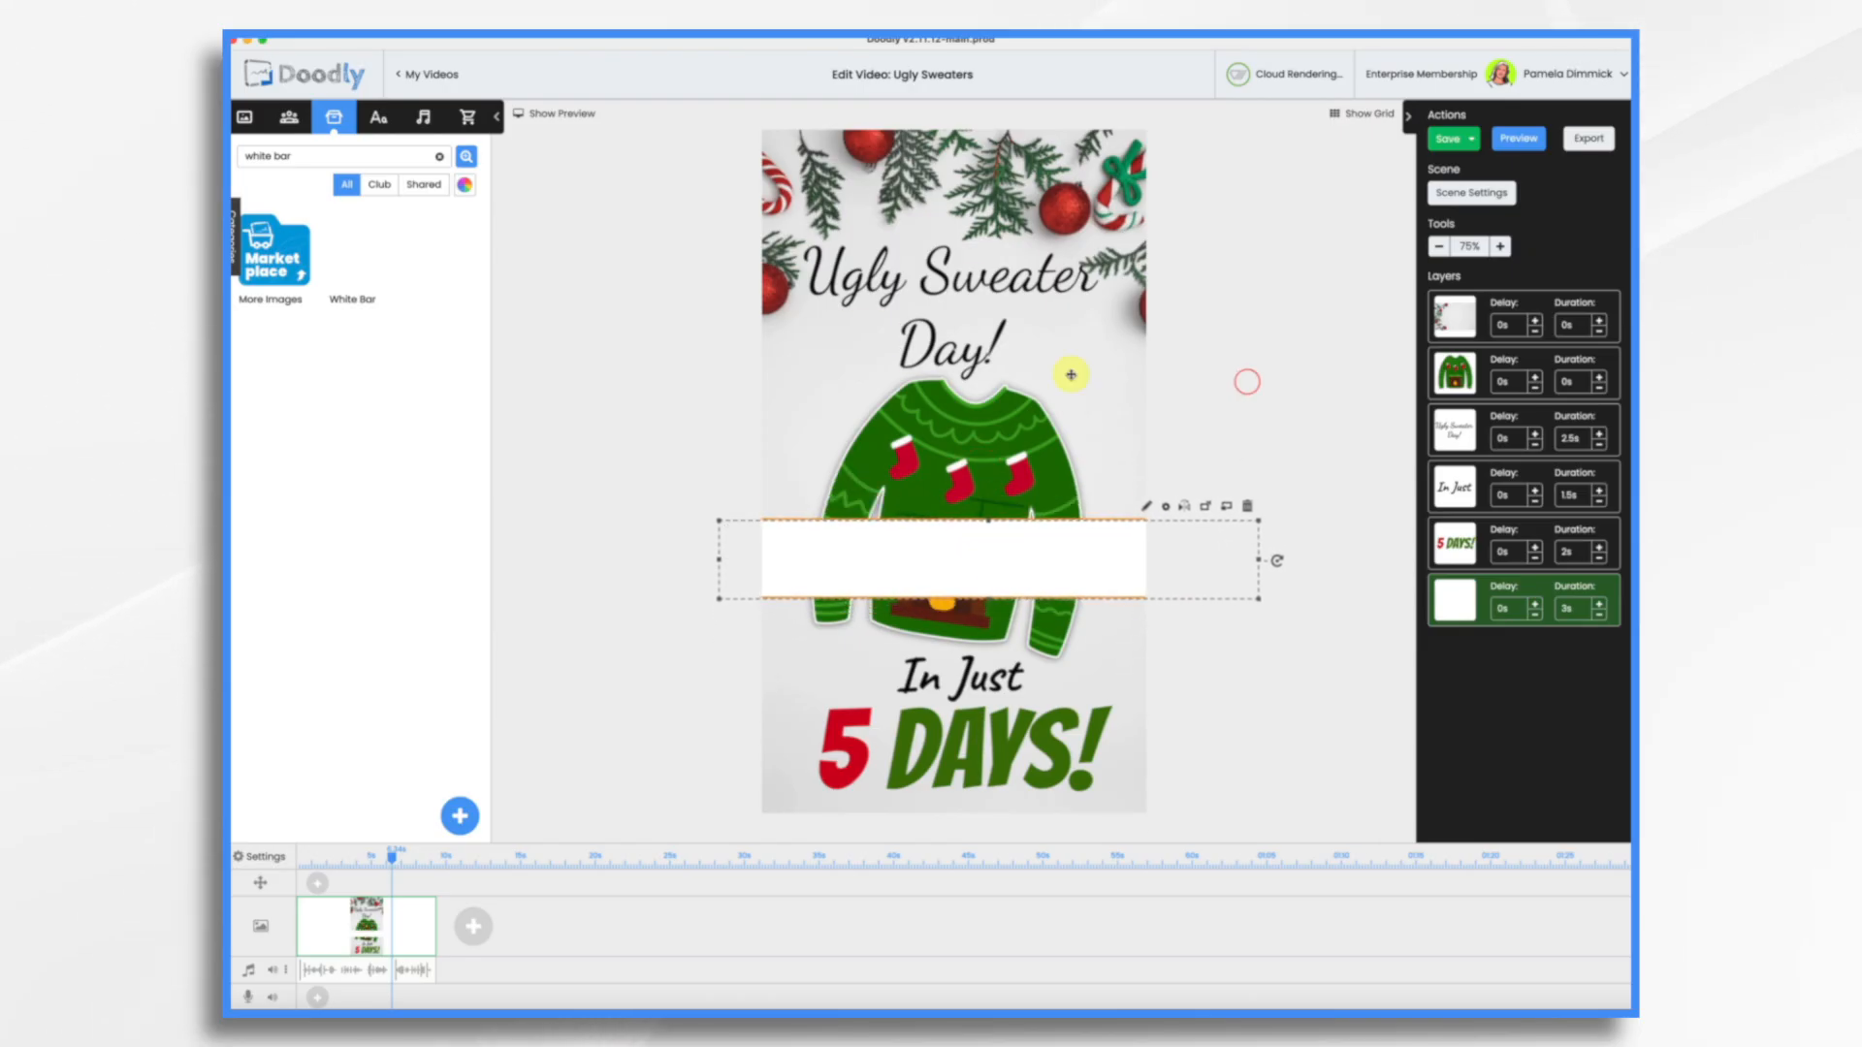
# Add the text Order Now! on top of the white bar
pyautogui.click(378, 116)
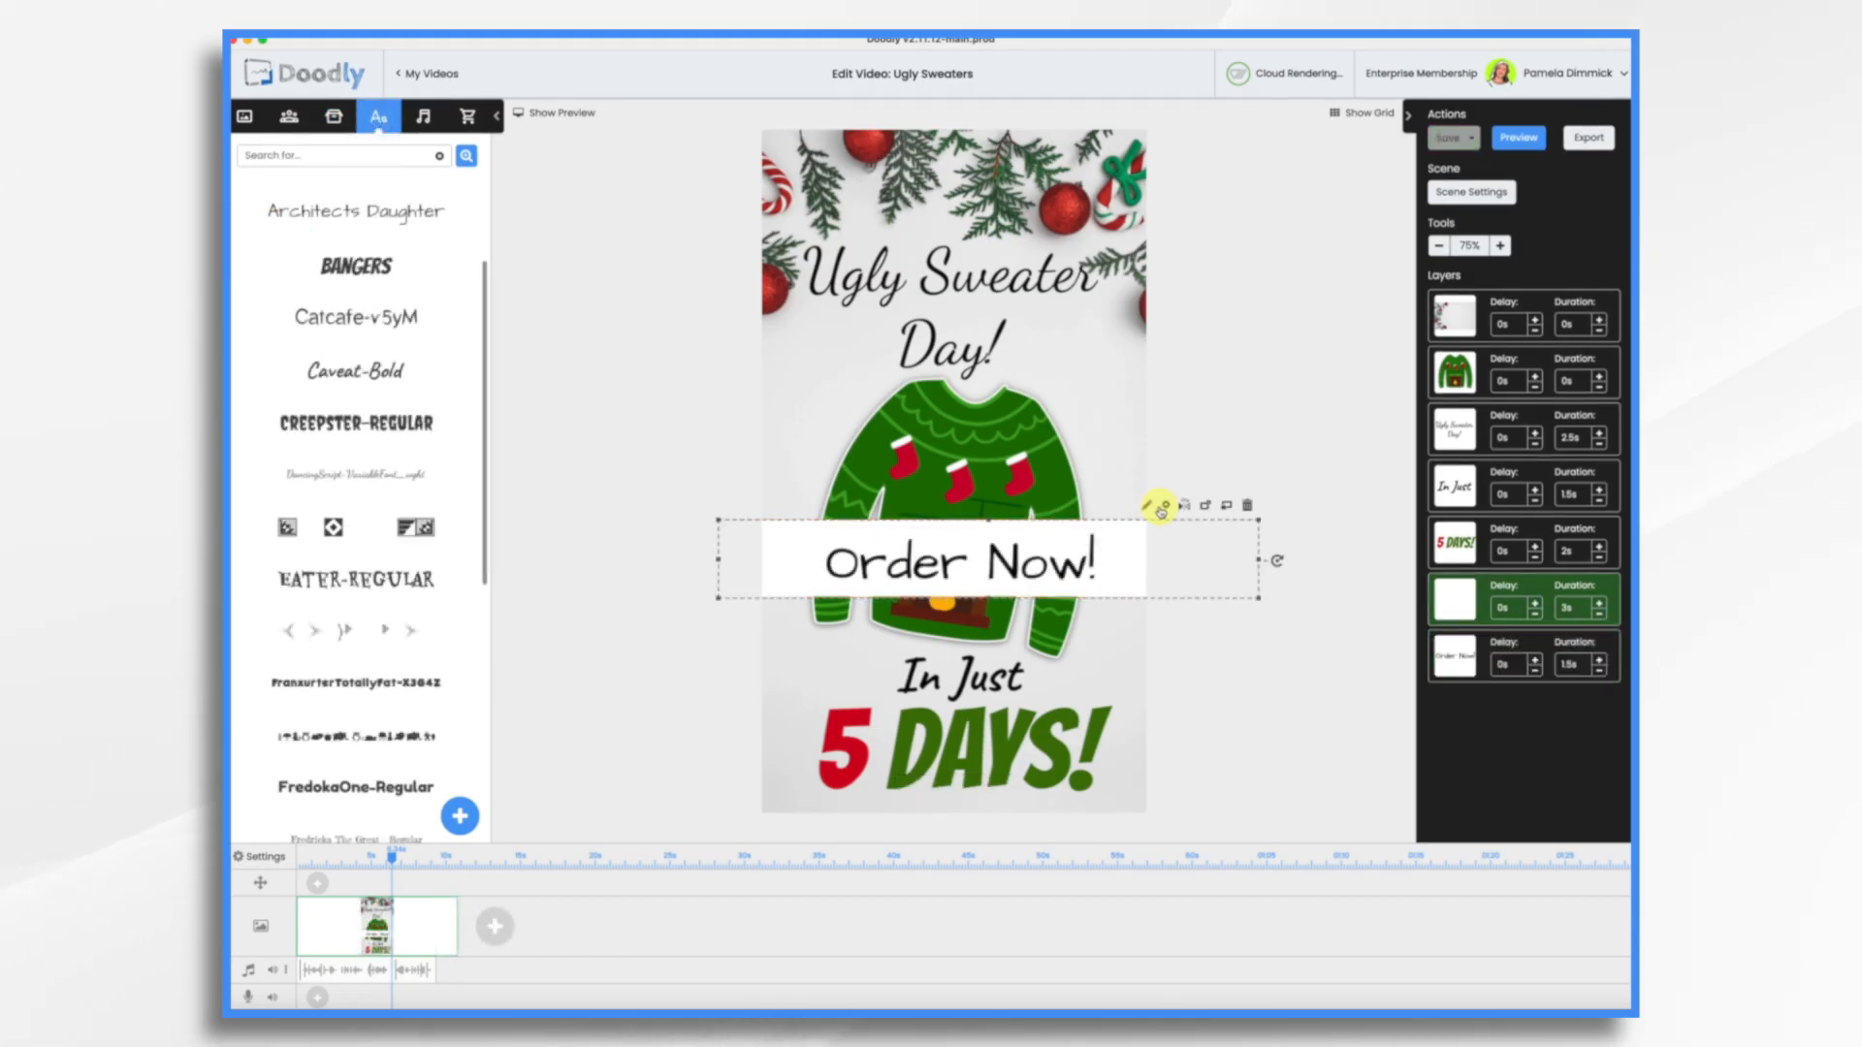
# Open the White Bar asset for editing and choose its reveal mode
pyautogui.click(1147, 505)
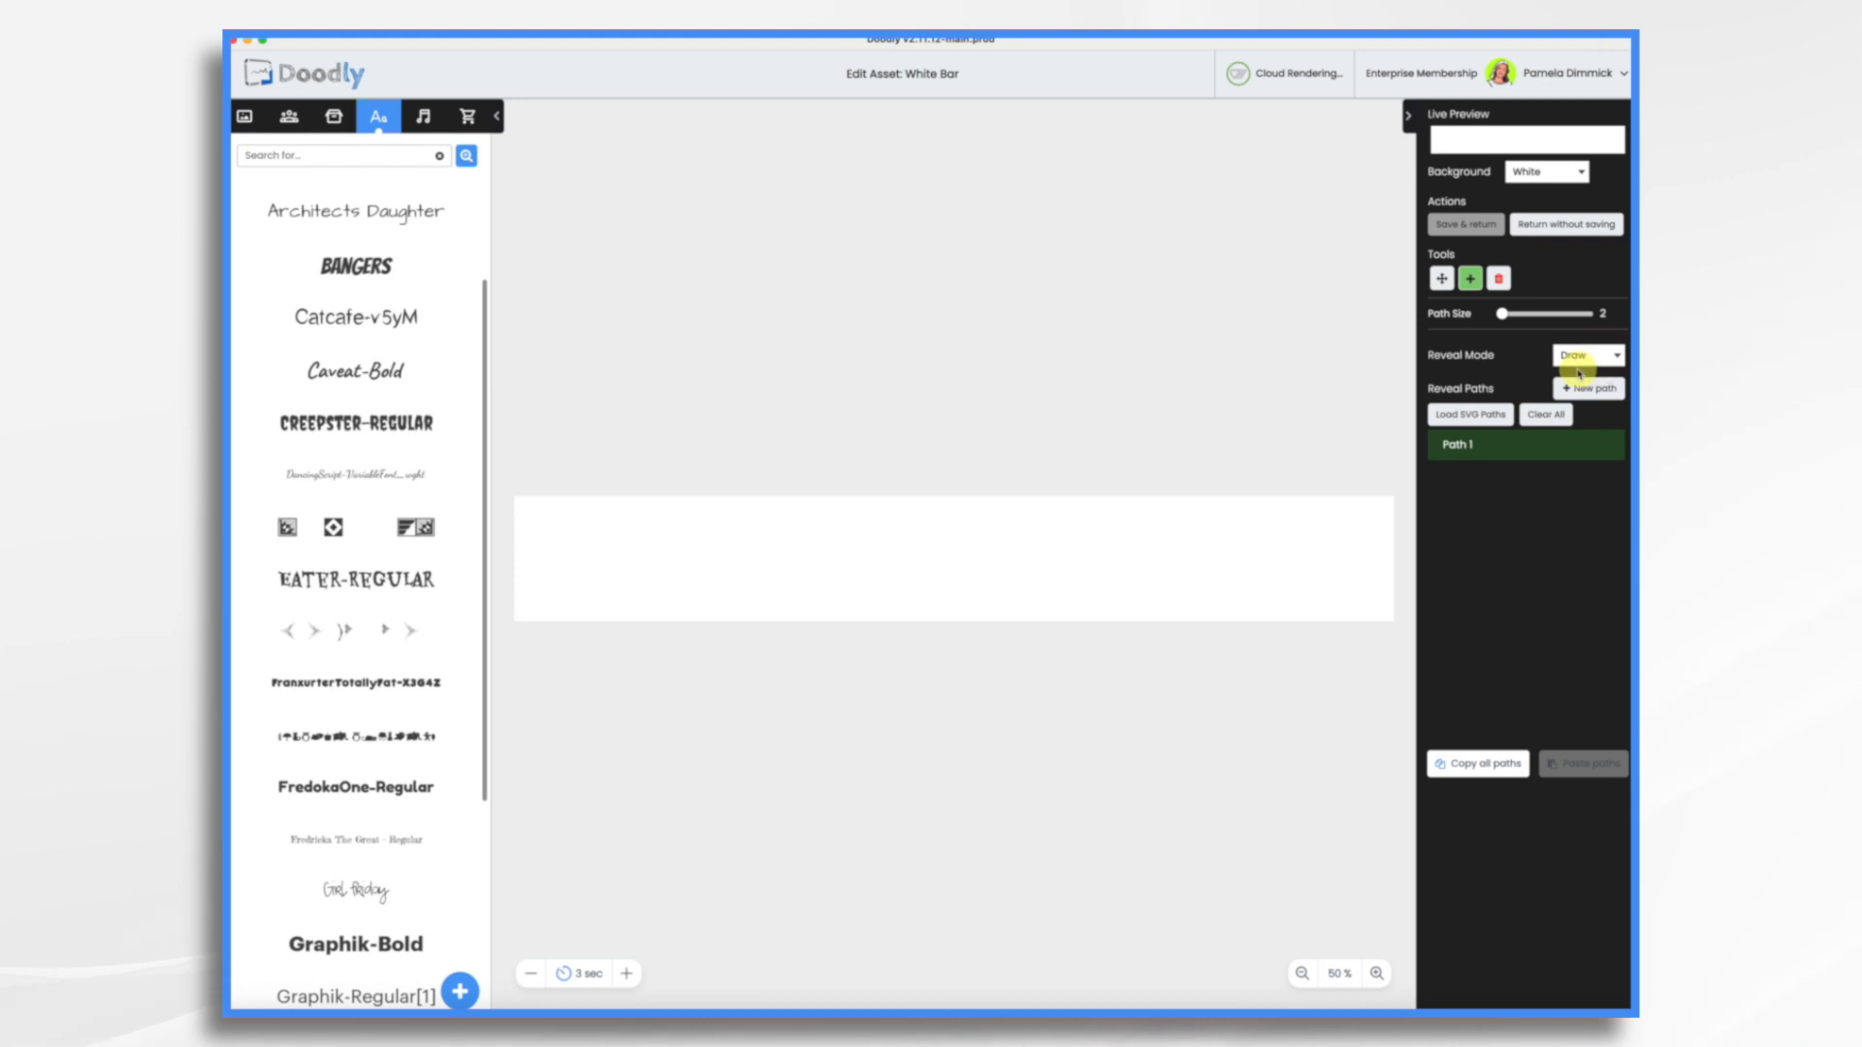
pyautogui.click(1579, 372)
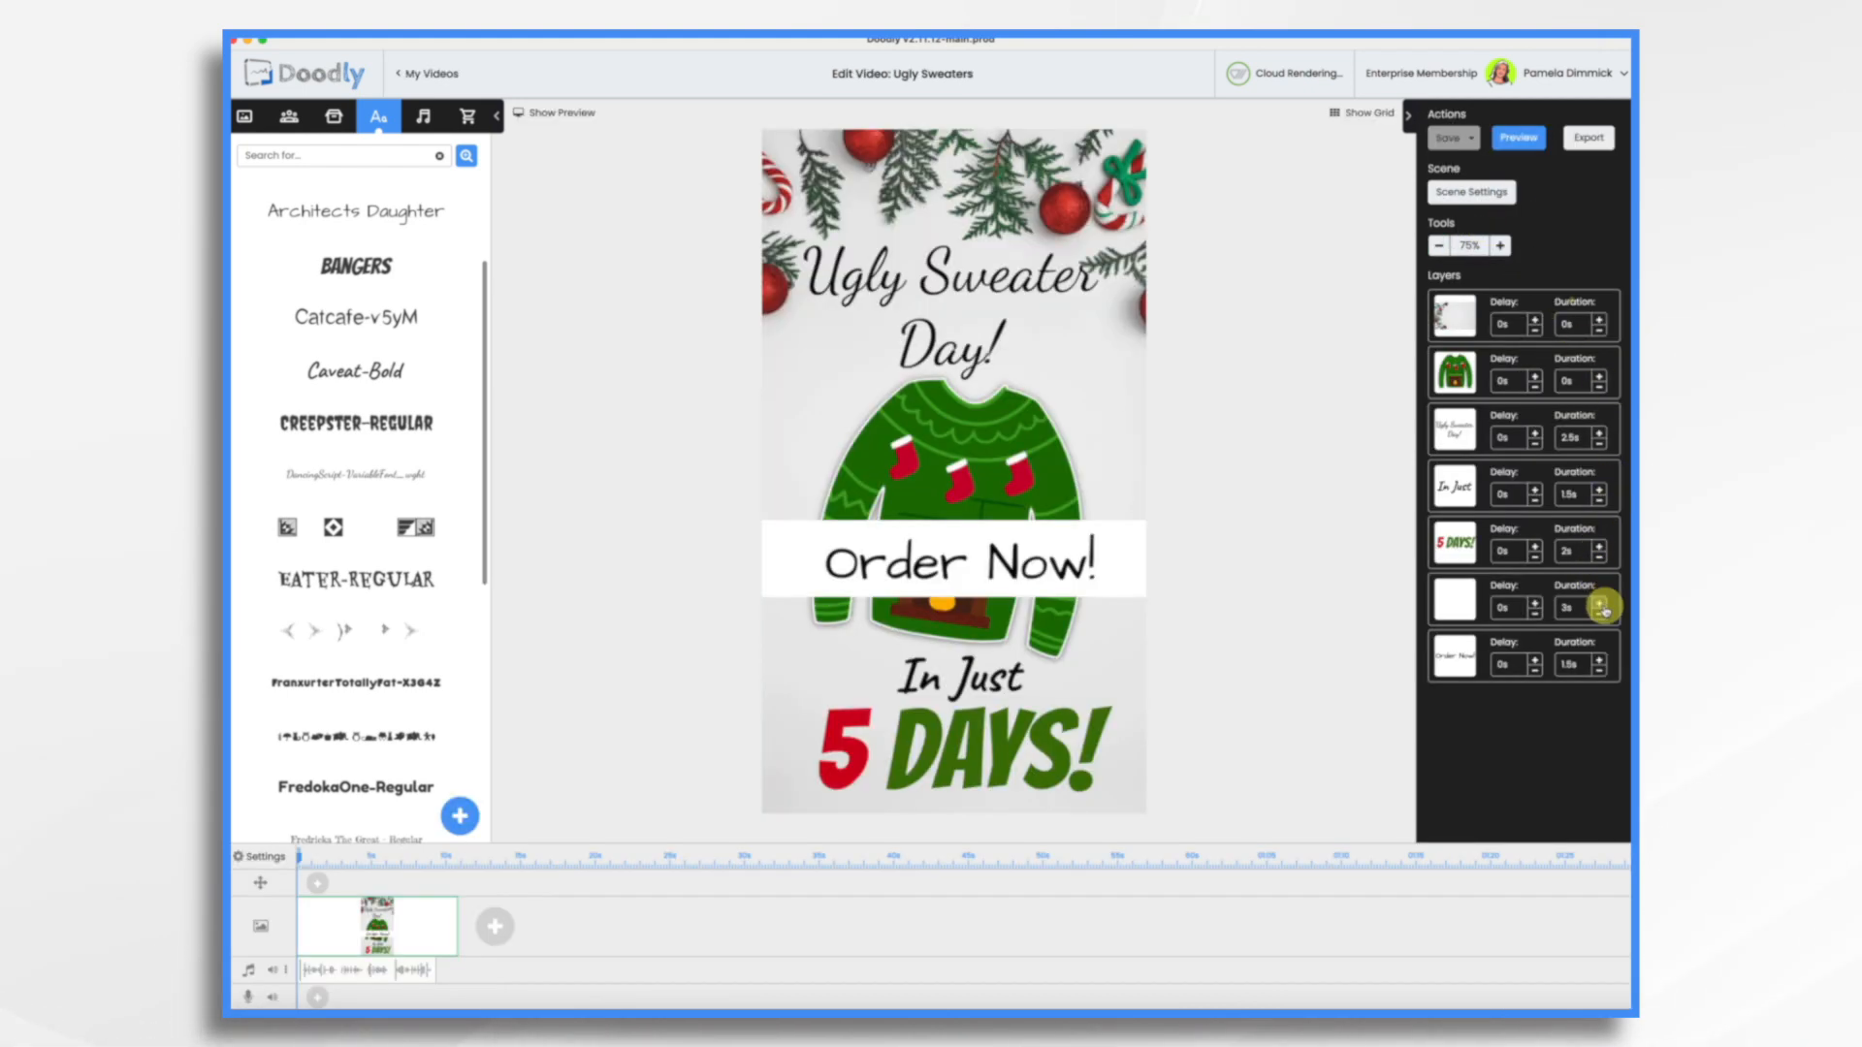
# Set the white bar's duration and delay to 0.5 s each, and the Order Now! duration to 2 s
pyautogui.click(1601, 613)
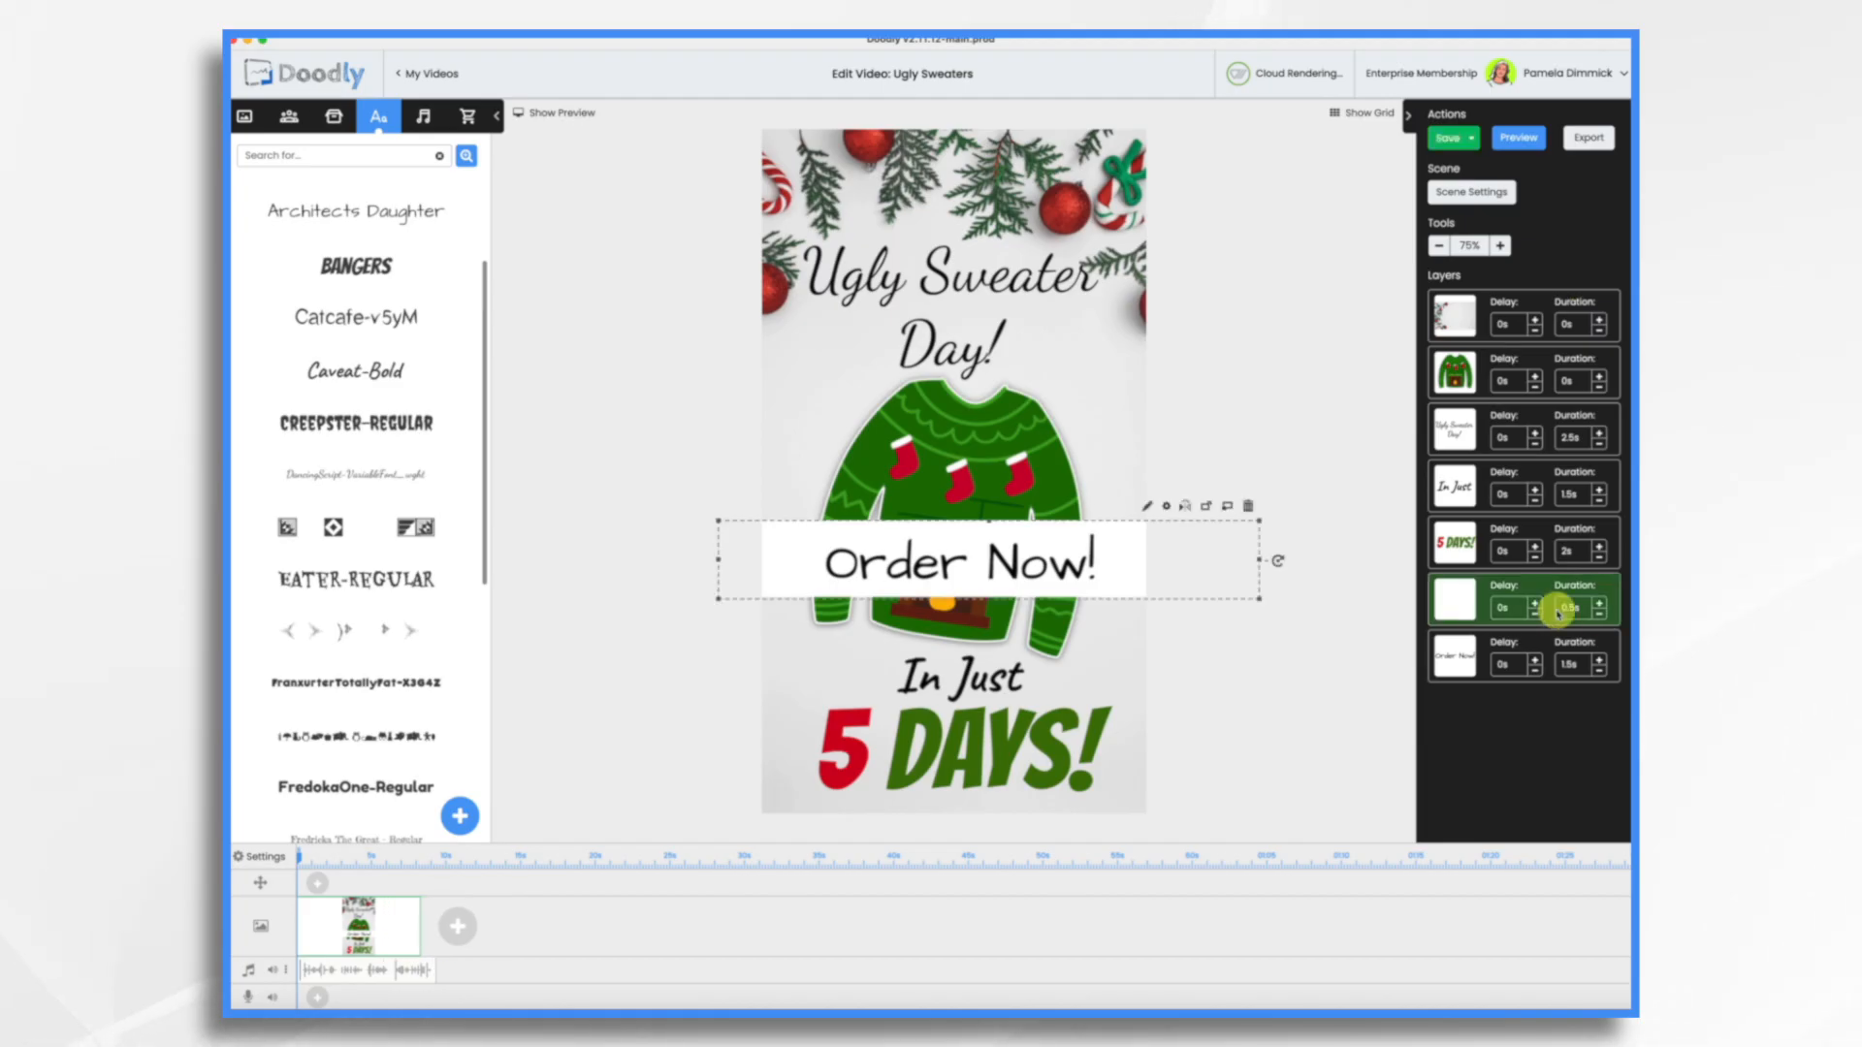
pyautogui.click(1600, 662)
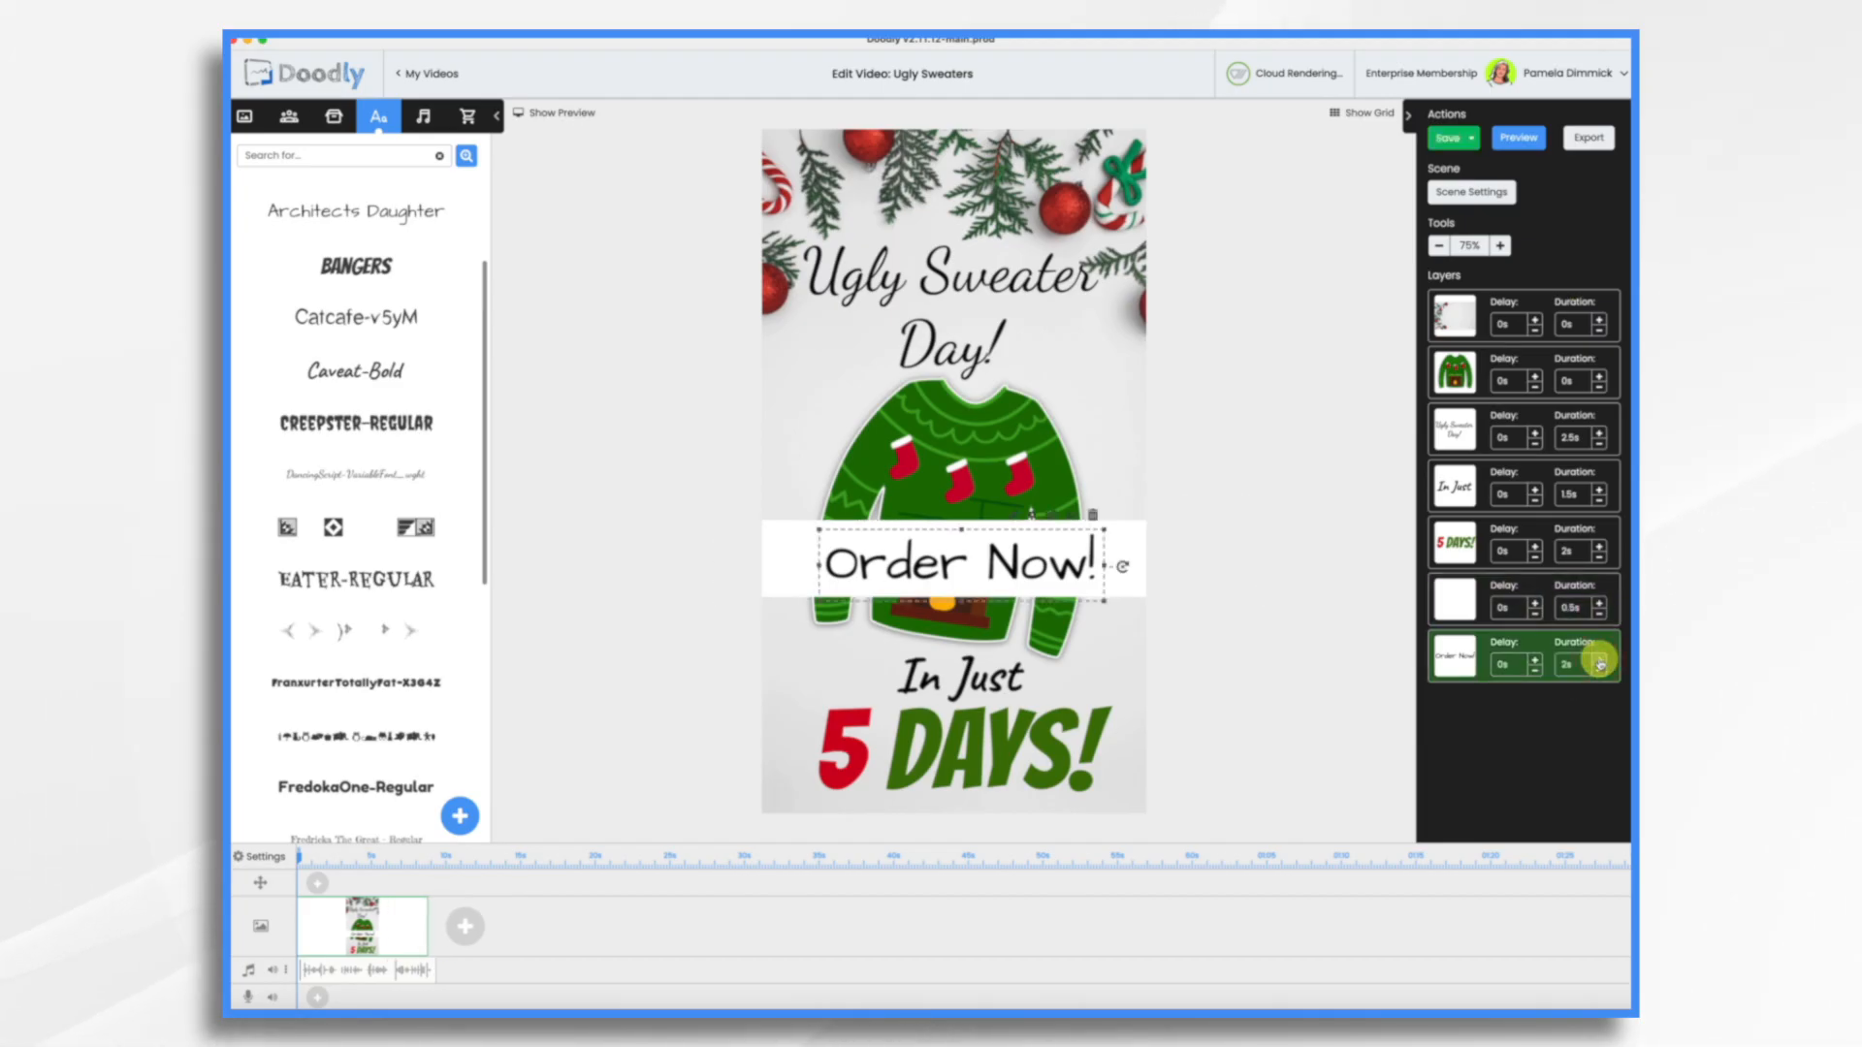
pyautogui.click(1535, 603)
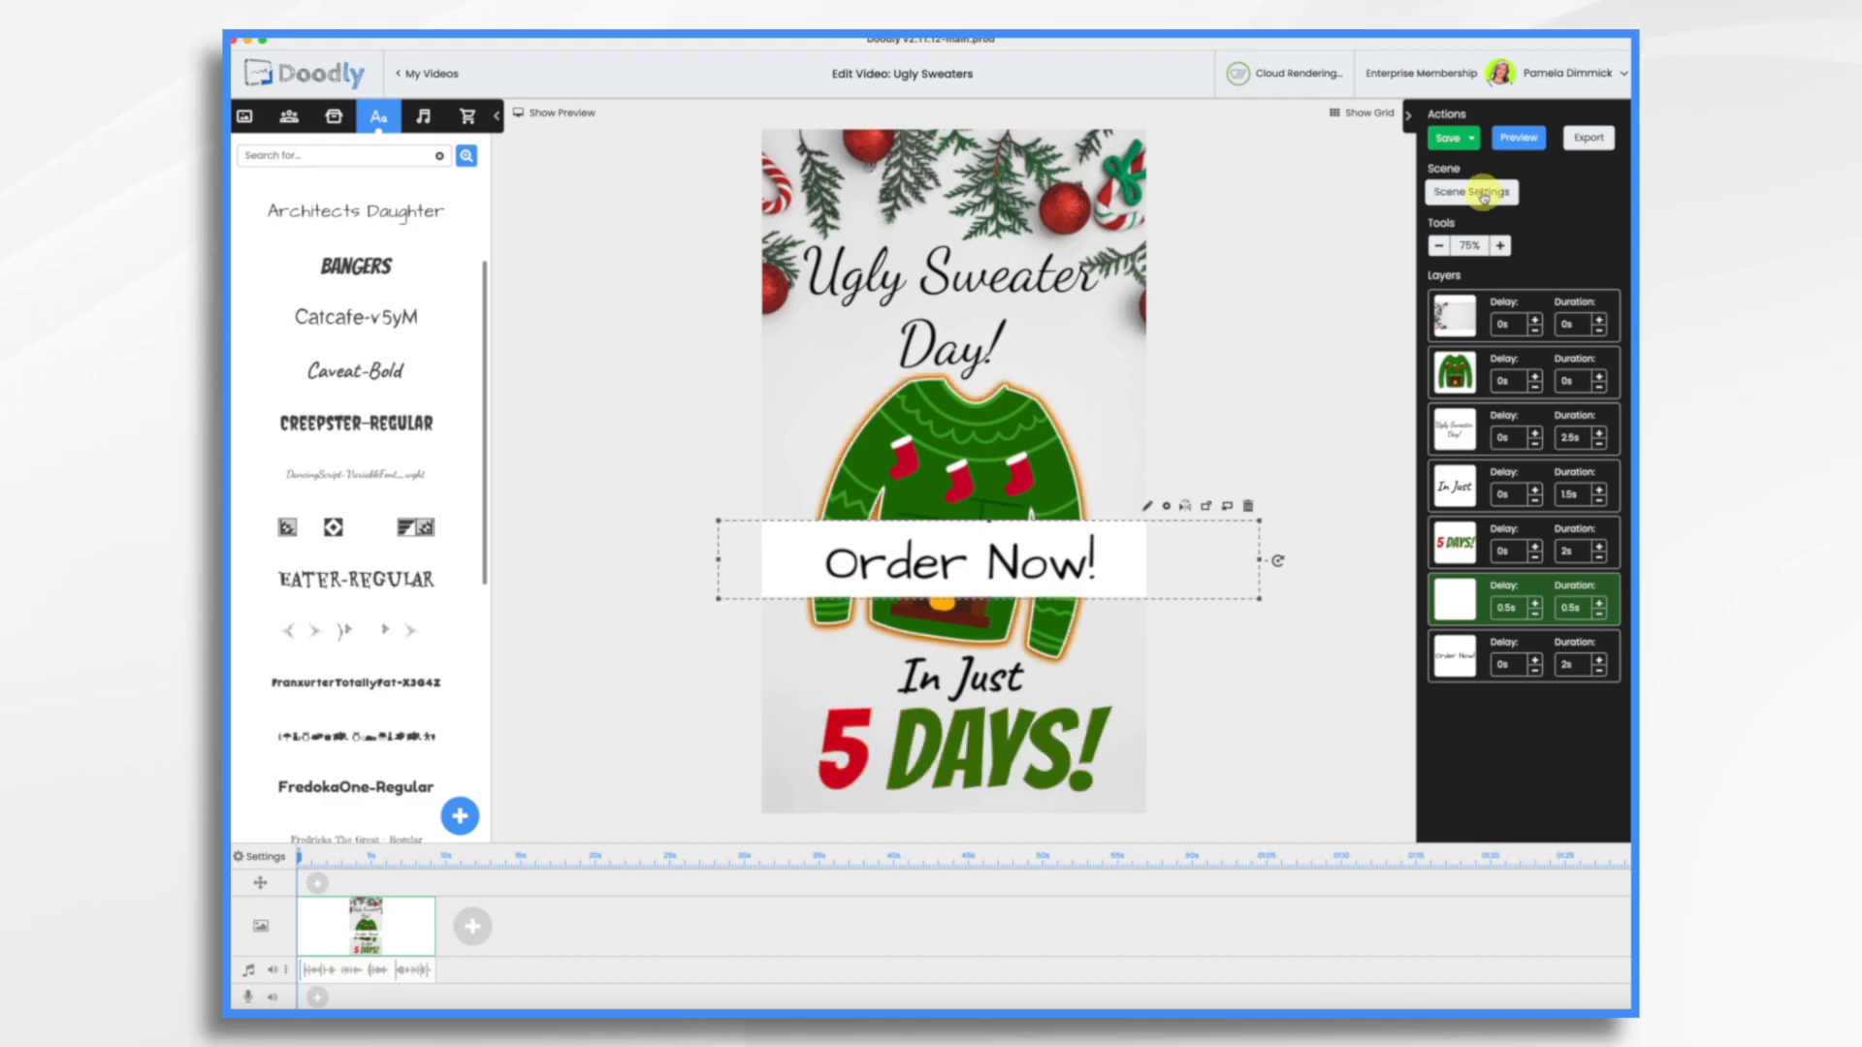
# Set the scene's extra time to 5 s and its erase mode to Off
pyautogui.click(1483, 196)
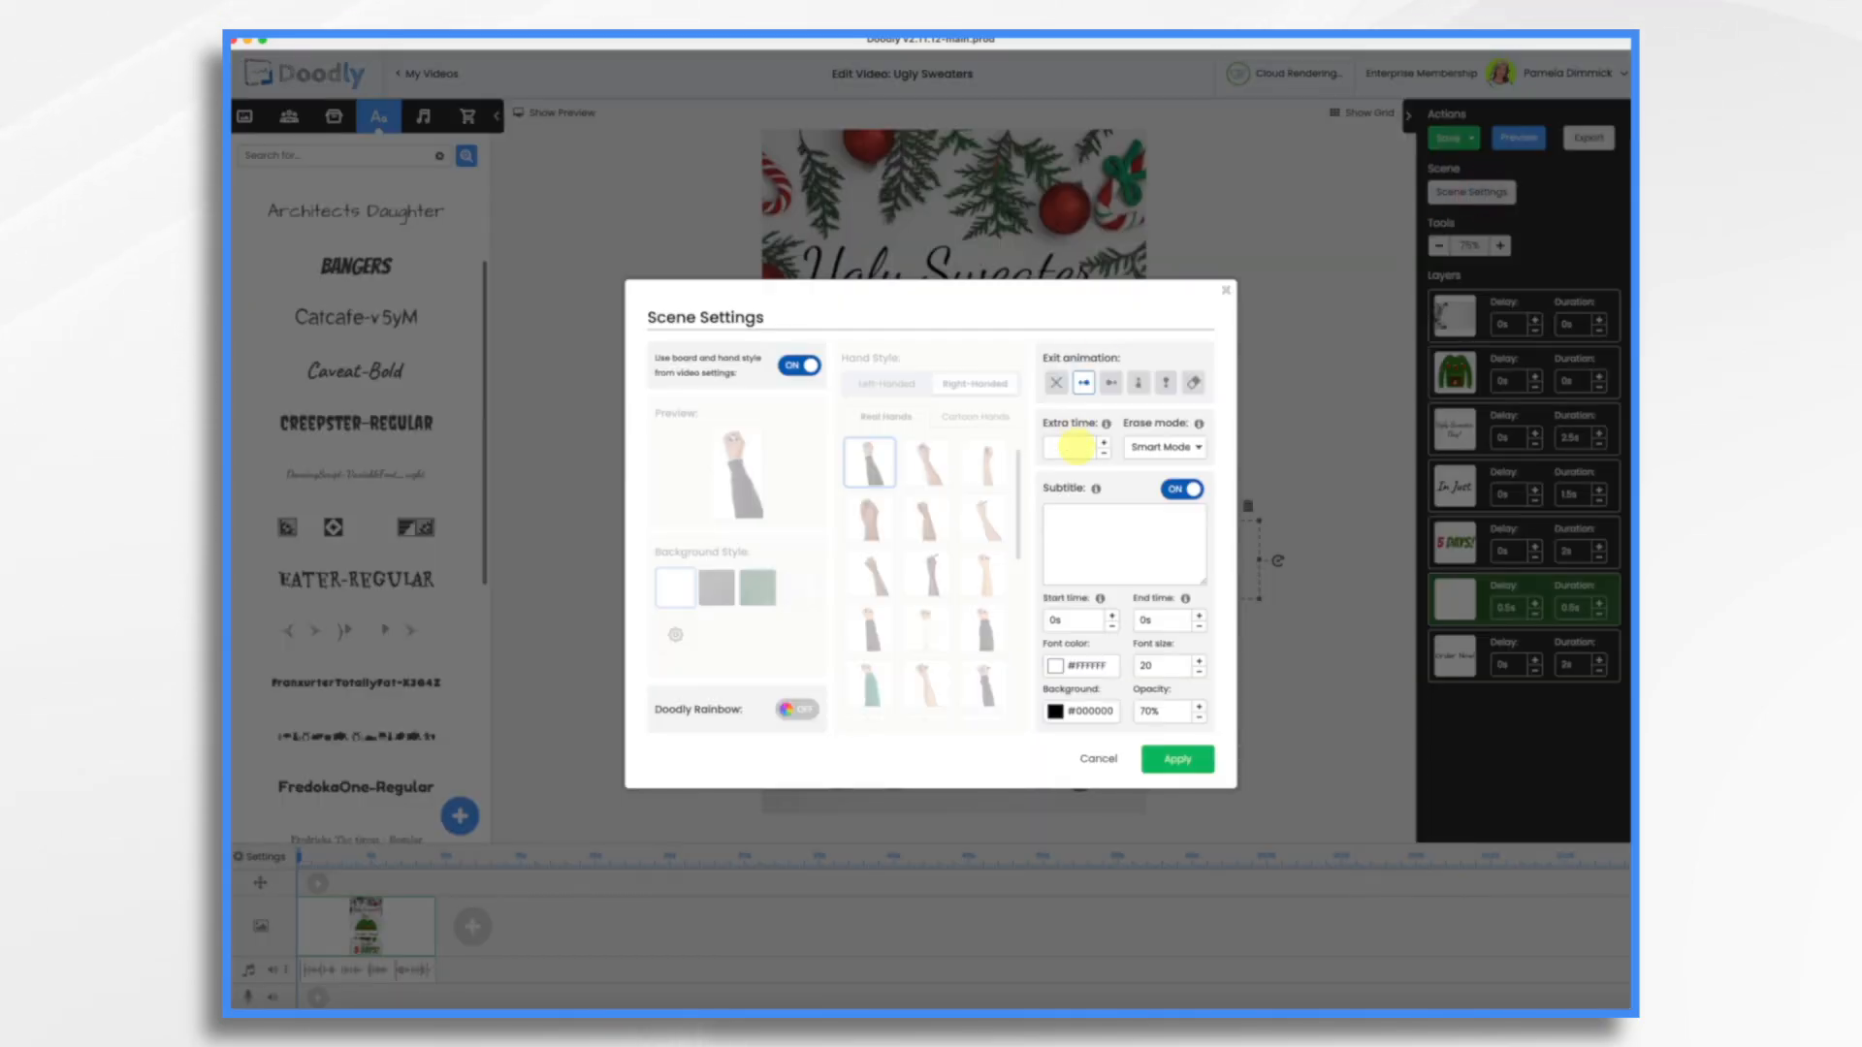
pyautogui.click(1163, 447)
pyautogui.click(1149, 466)
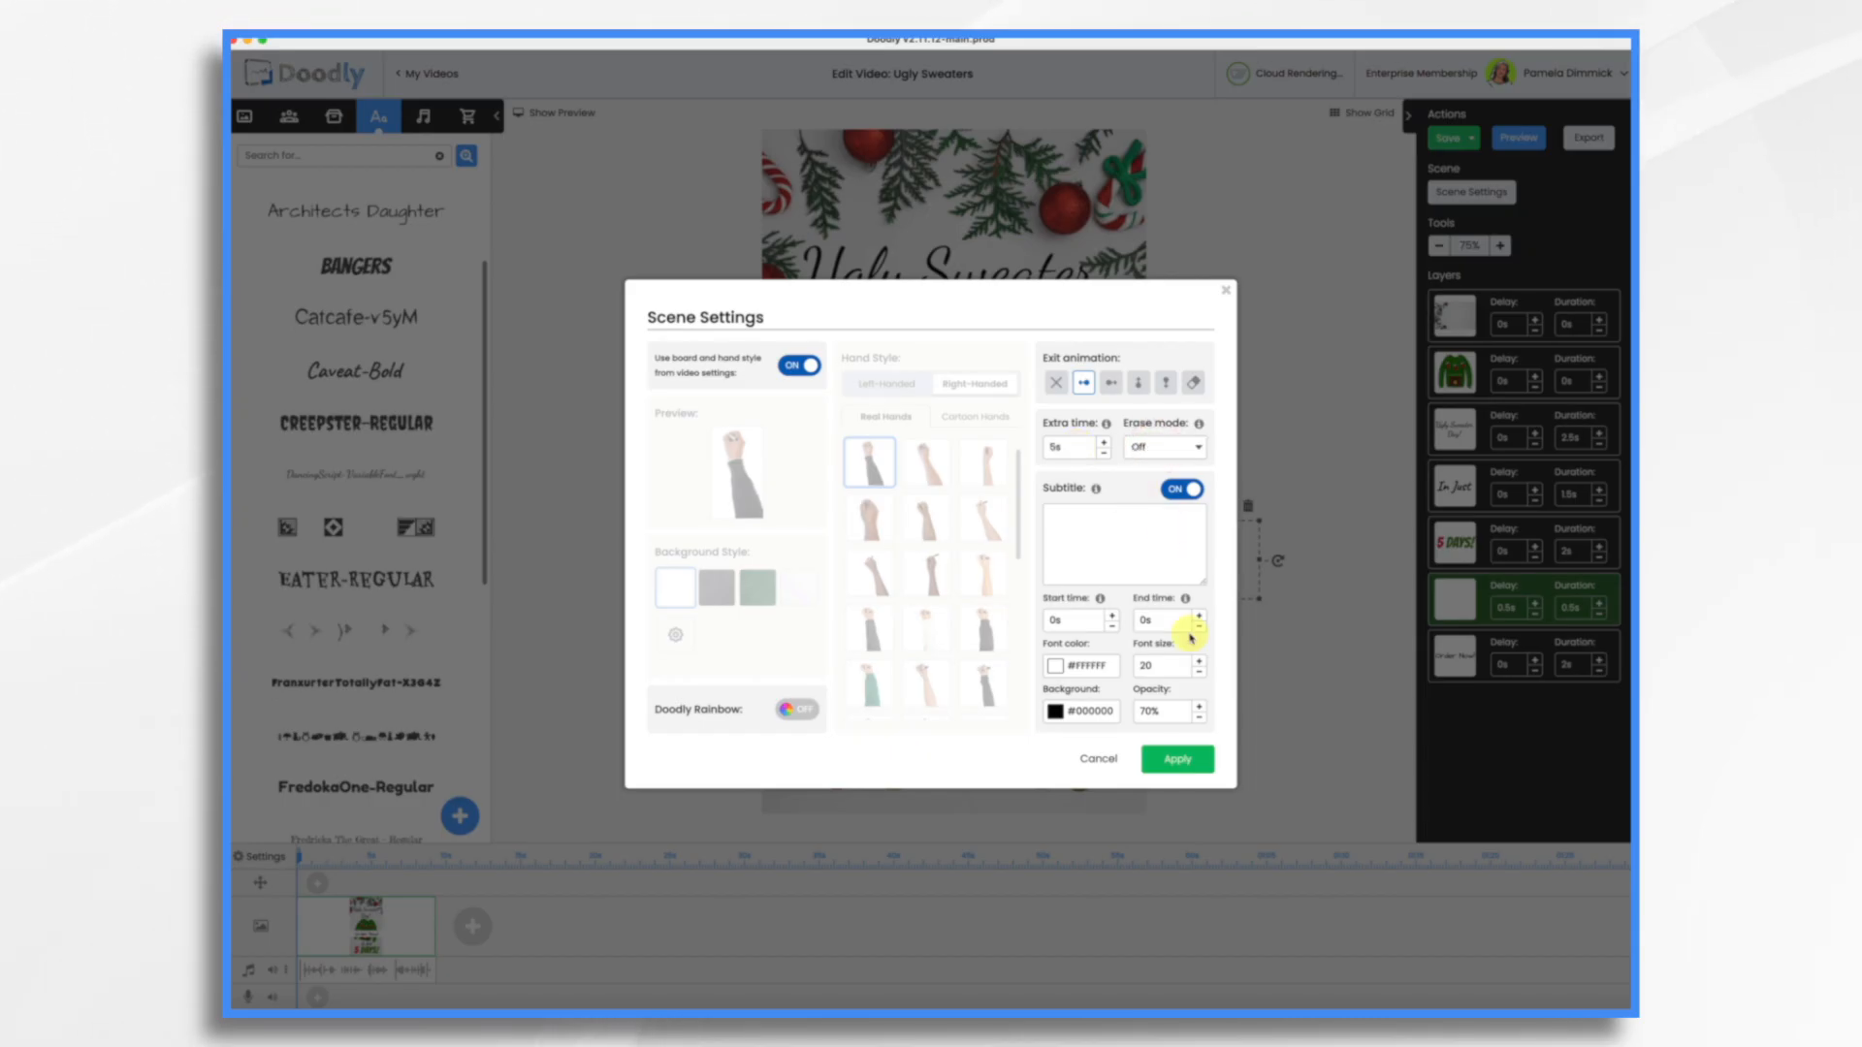
pyautogui.click(1169, 760)
pyautogui.click(1171, 763)
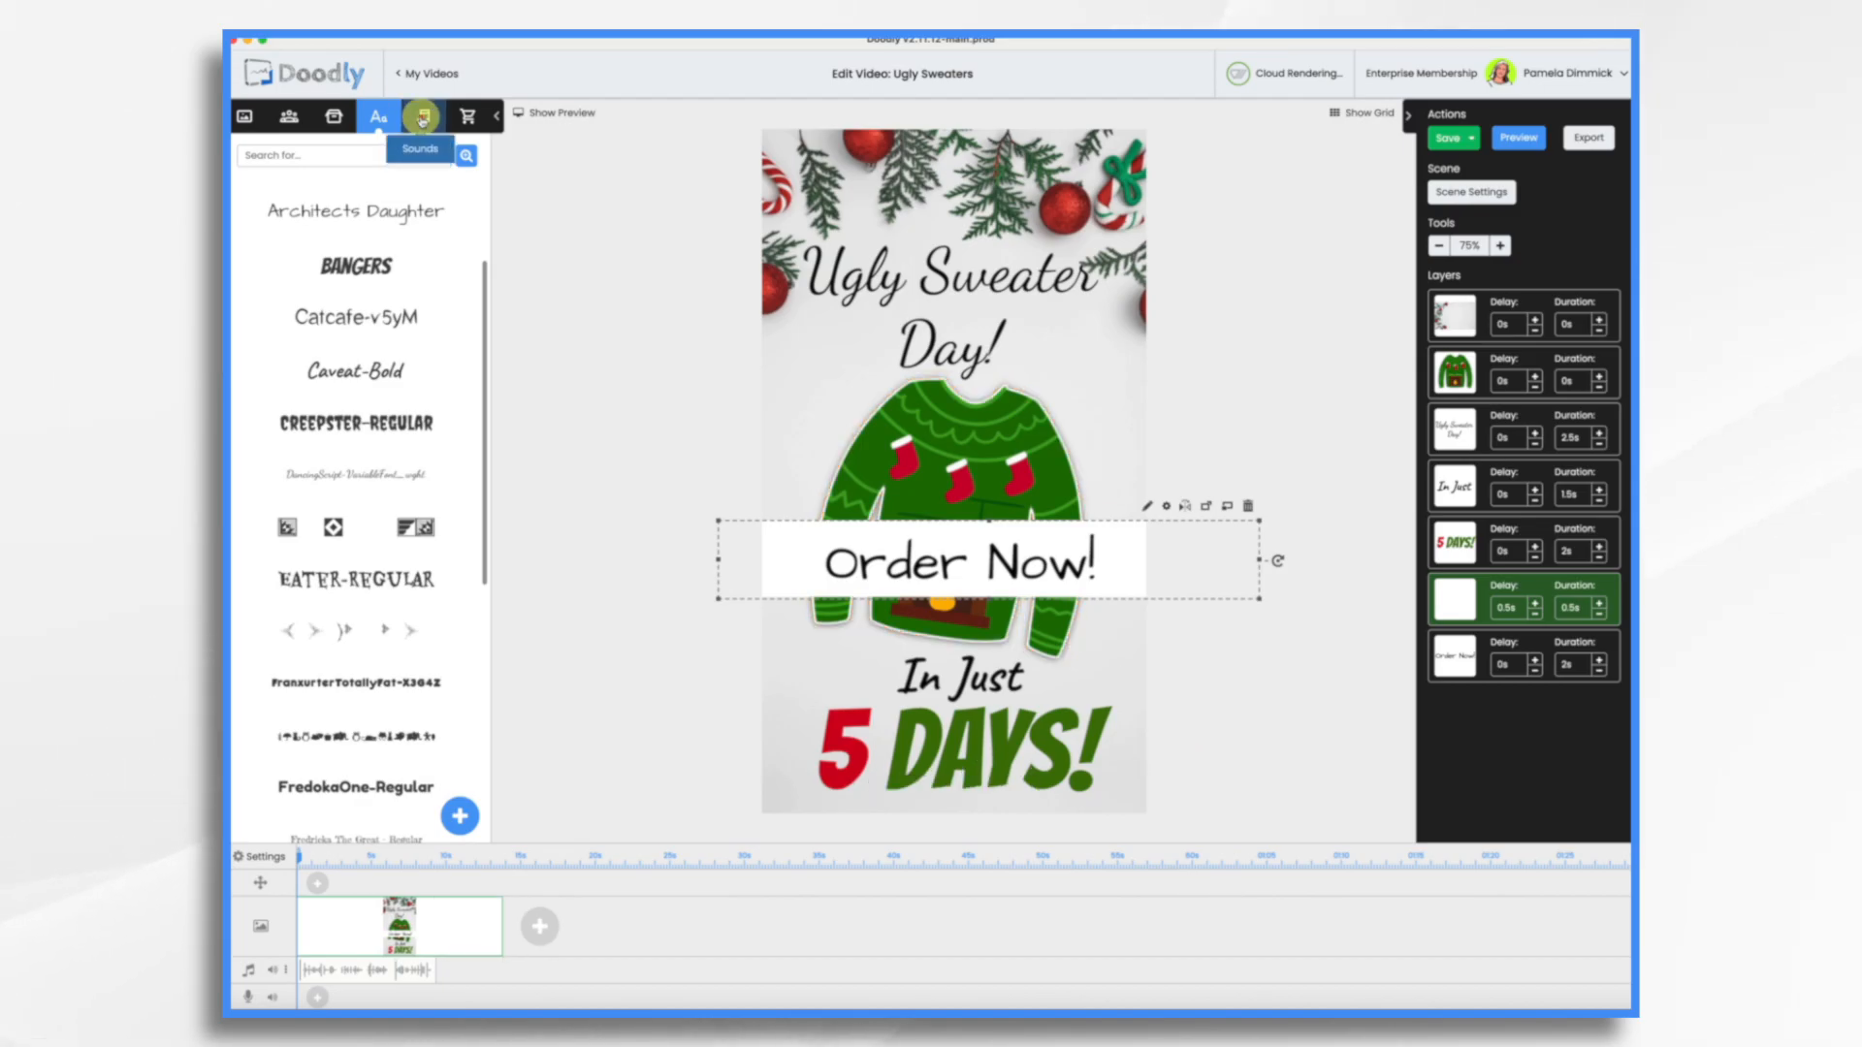
# Find the 15-Sugar-Plum-Fairies_Full_FM2131 music in the sound library and place it on the empty voiceover track
pyautogui.click(422, 119)
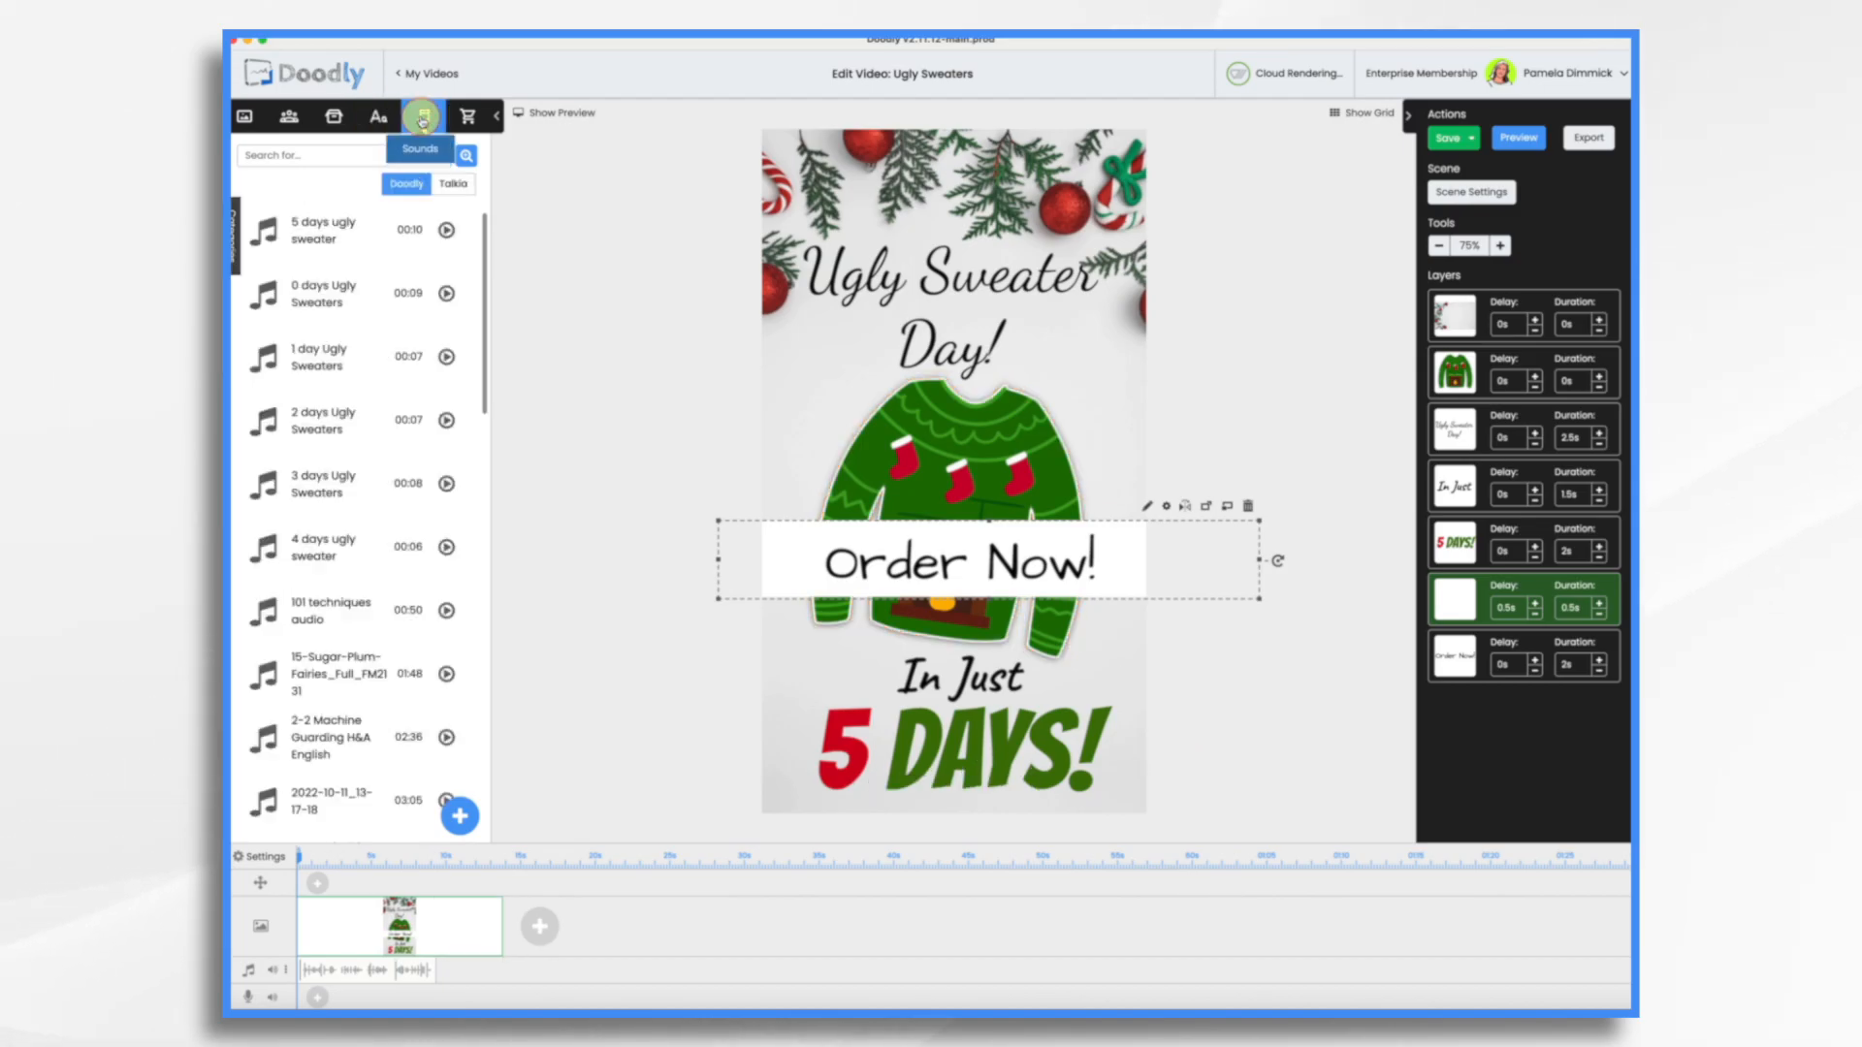
pyautogui.click(236, 237)
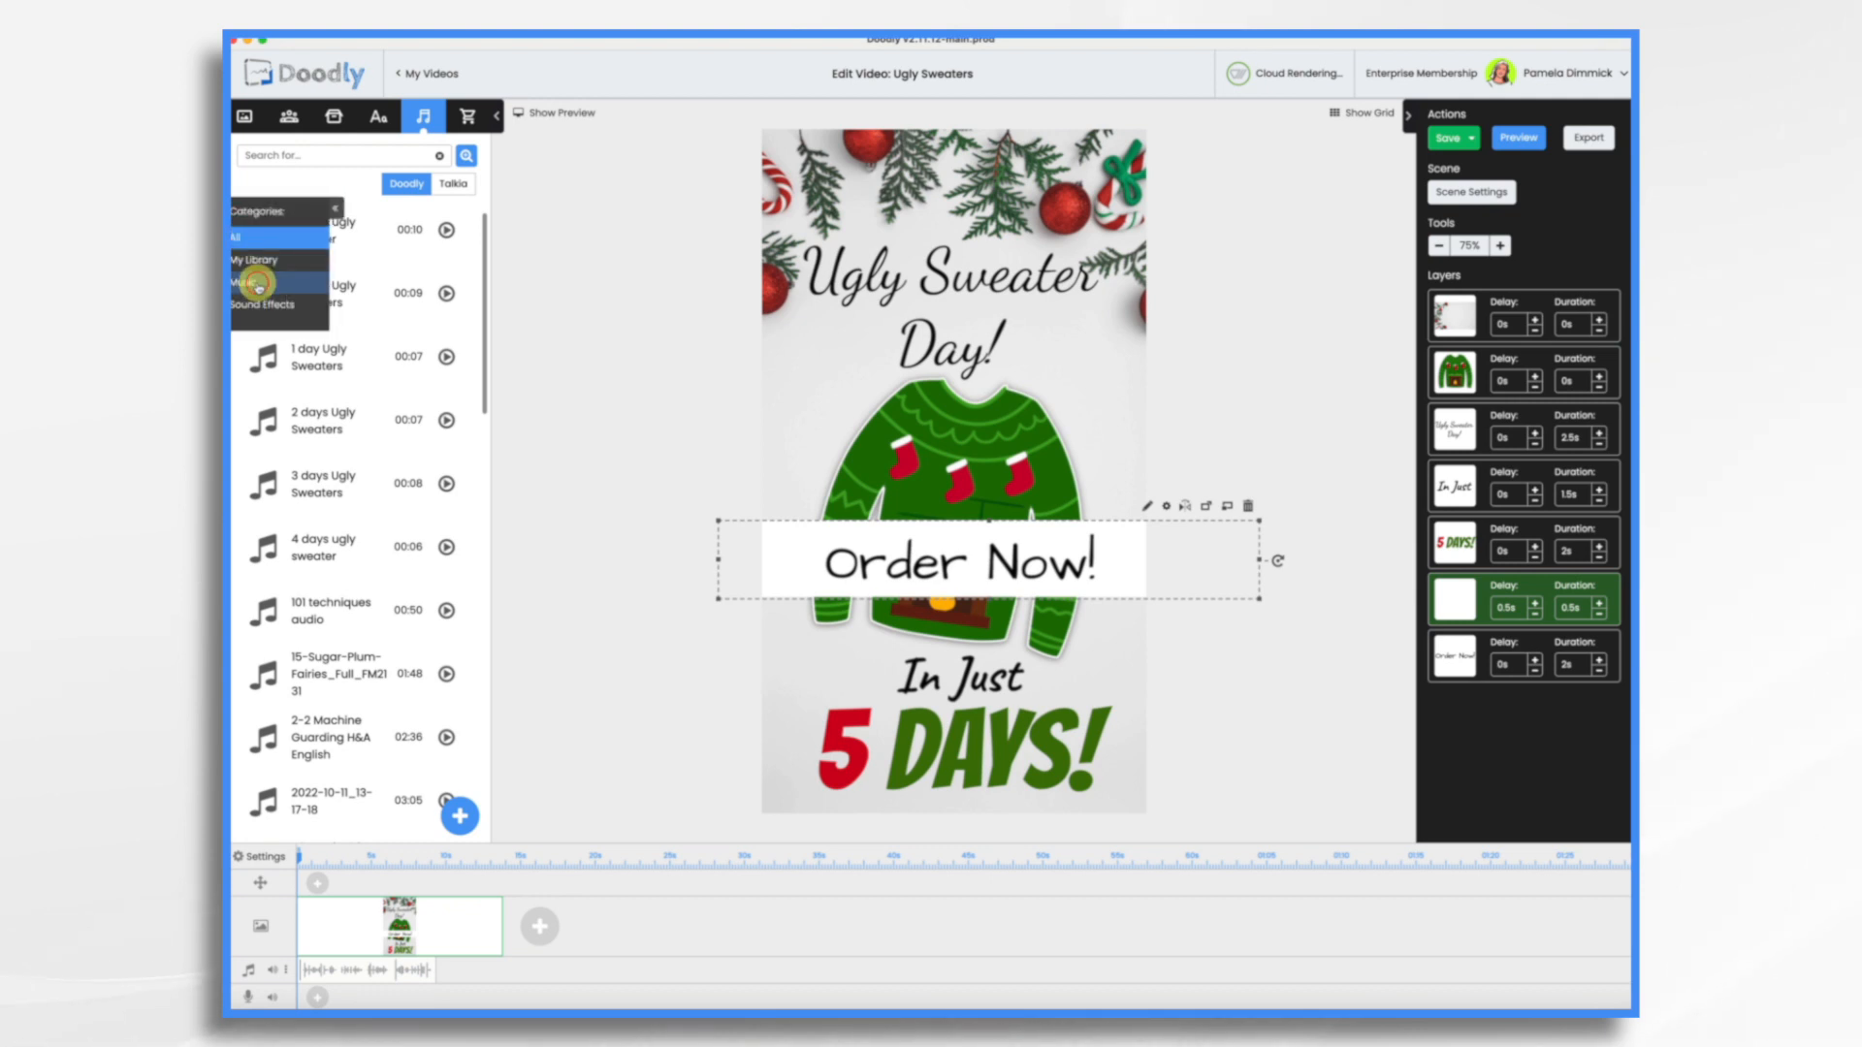
pyautogui.click(257, 284)
pyautogui.scroll(-10, 311, 679)
pyautogui.scroll(-15, 307, 707)
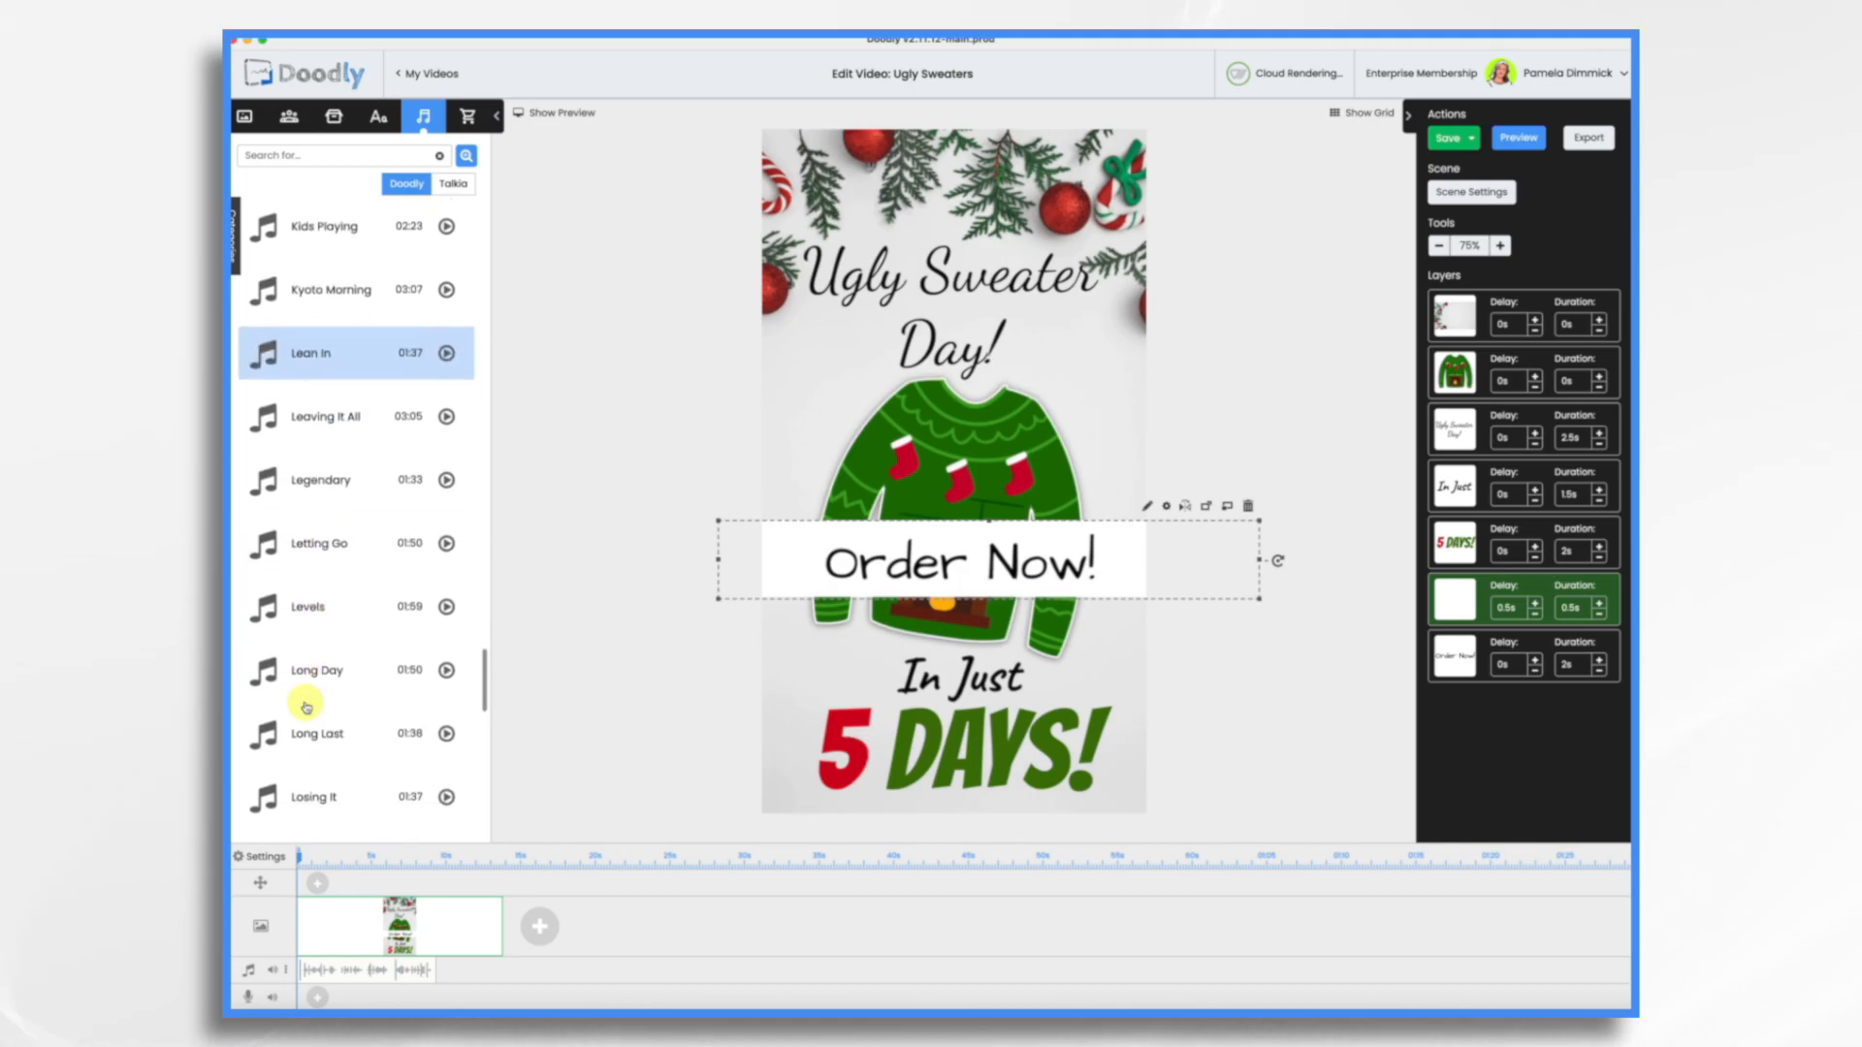
pyautogui.scroll(-15, 306, 707)
pyautogui.scroll(20, 303, 711)
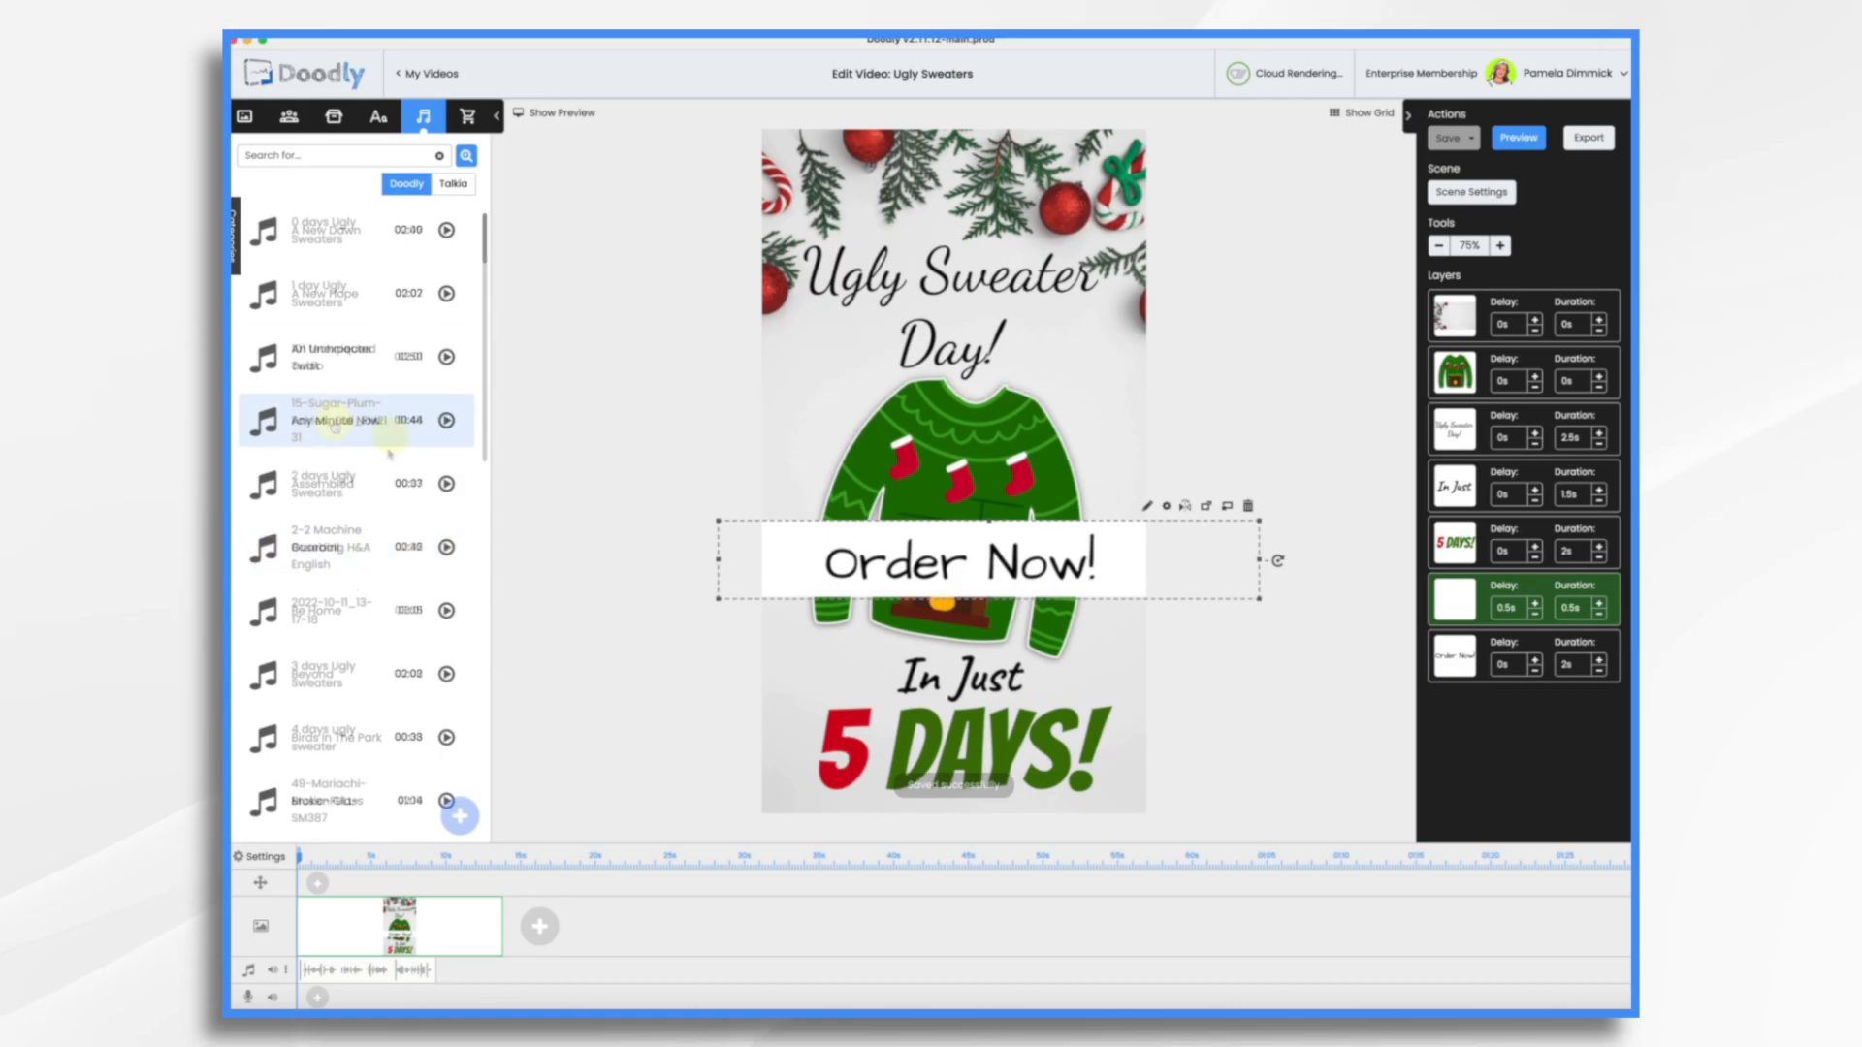
pyautogui.moveTo(314, 420); pyautogui.dragTo(391, 1004)
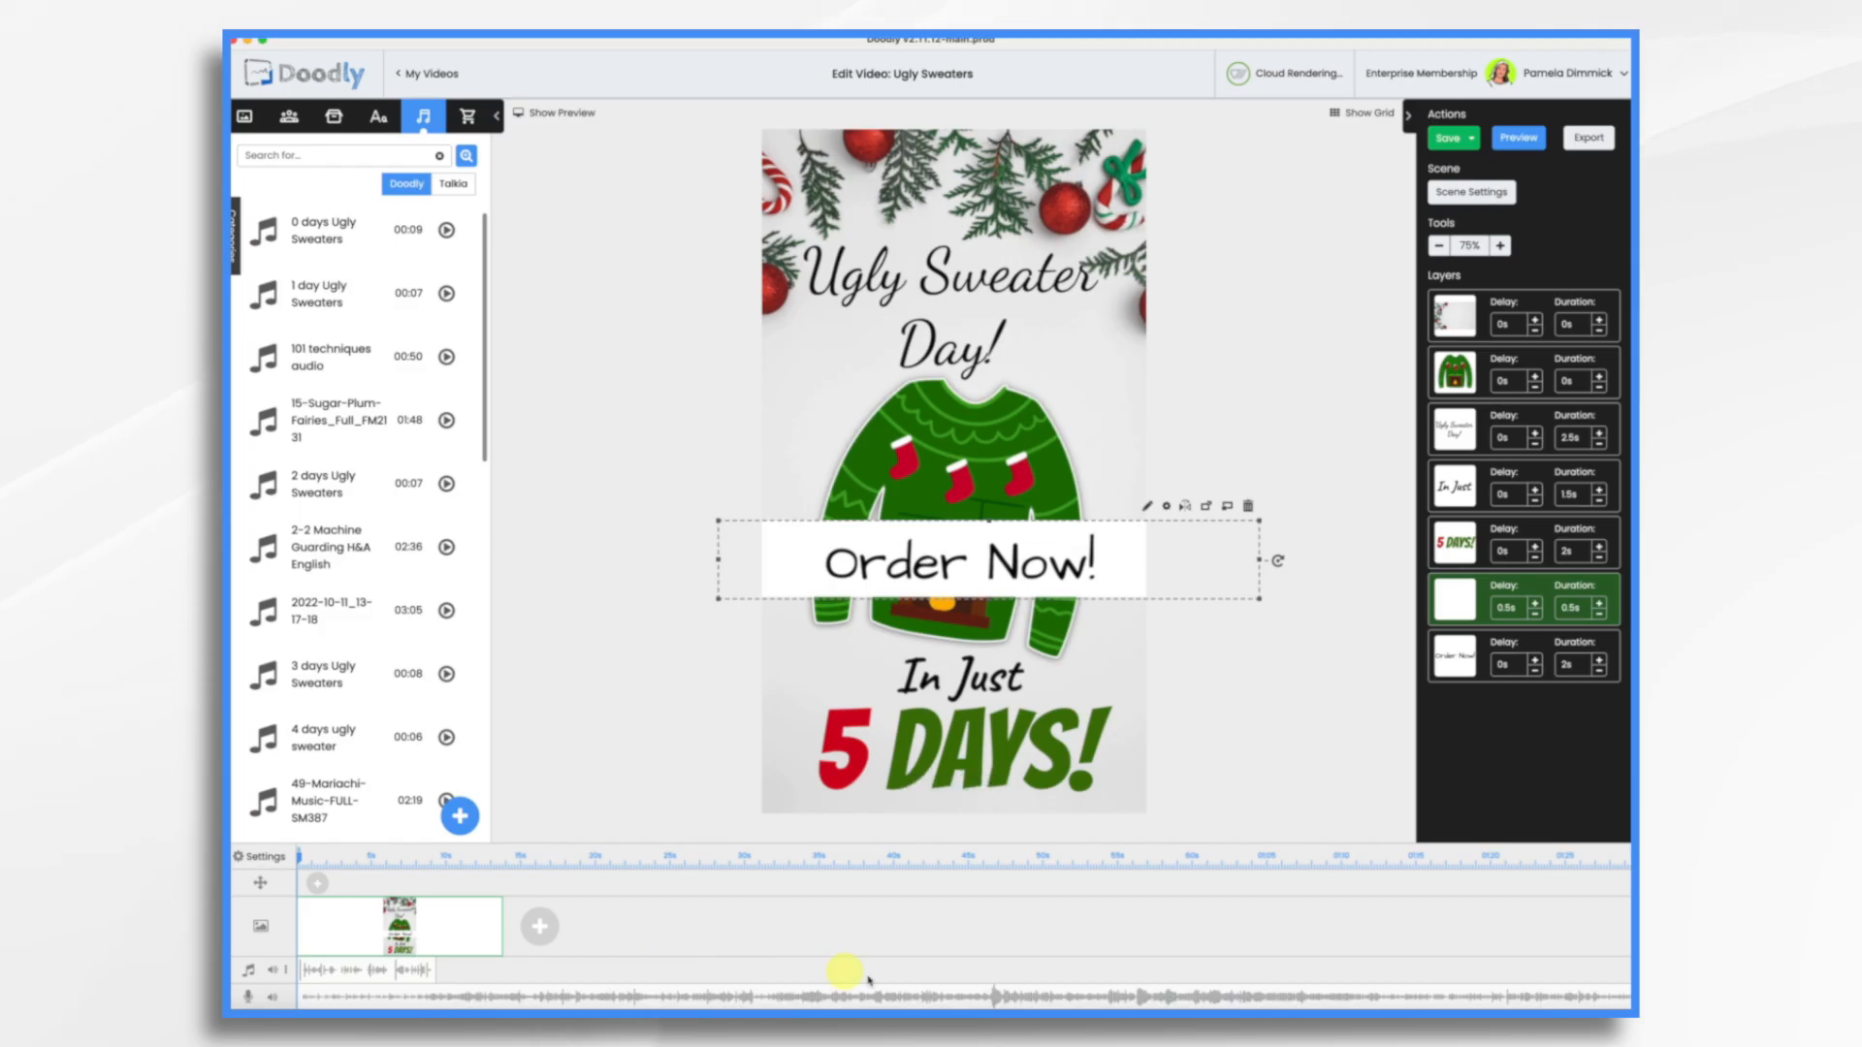
# Trim the Sugar Plum Fairies music to the end of the scene and add a fade-out to it
pyautogui.hscroll(4, 947, 985)
pyautogui.moveTo(1566, 998)
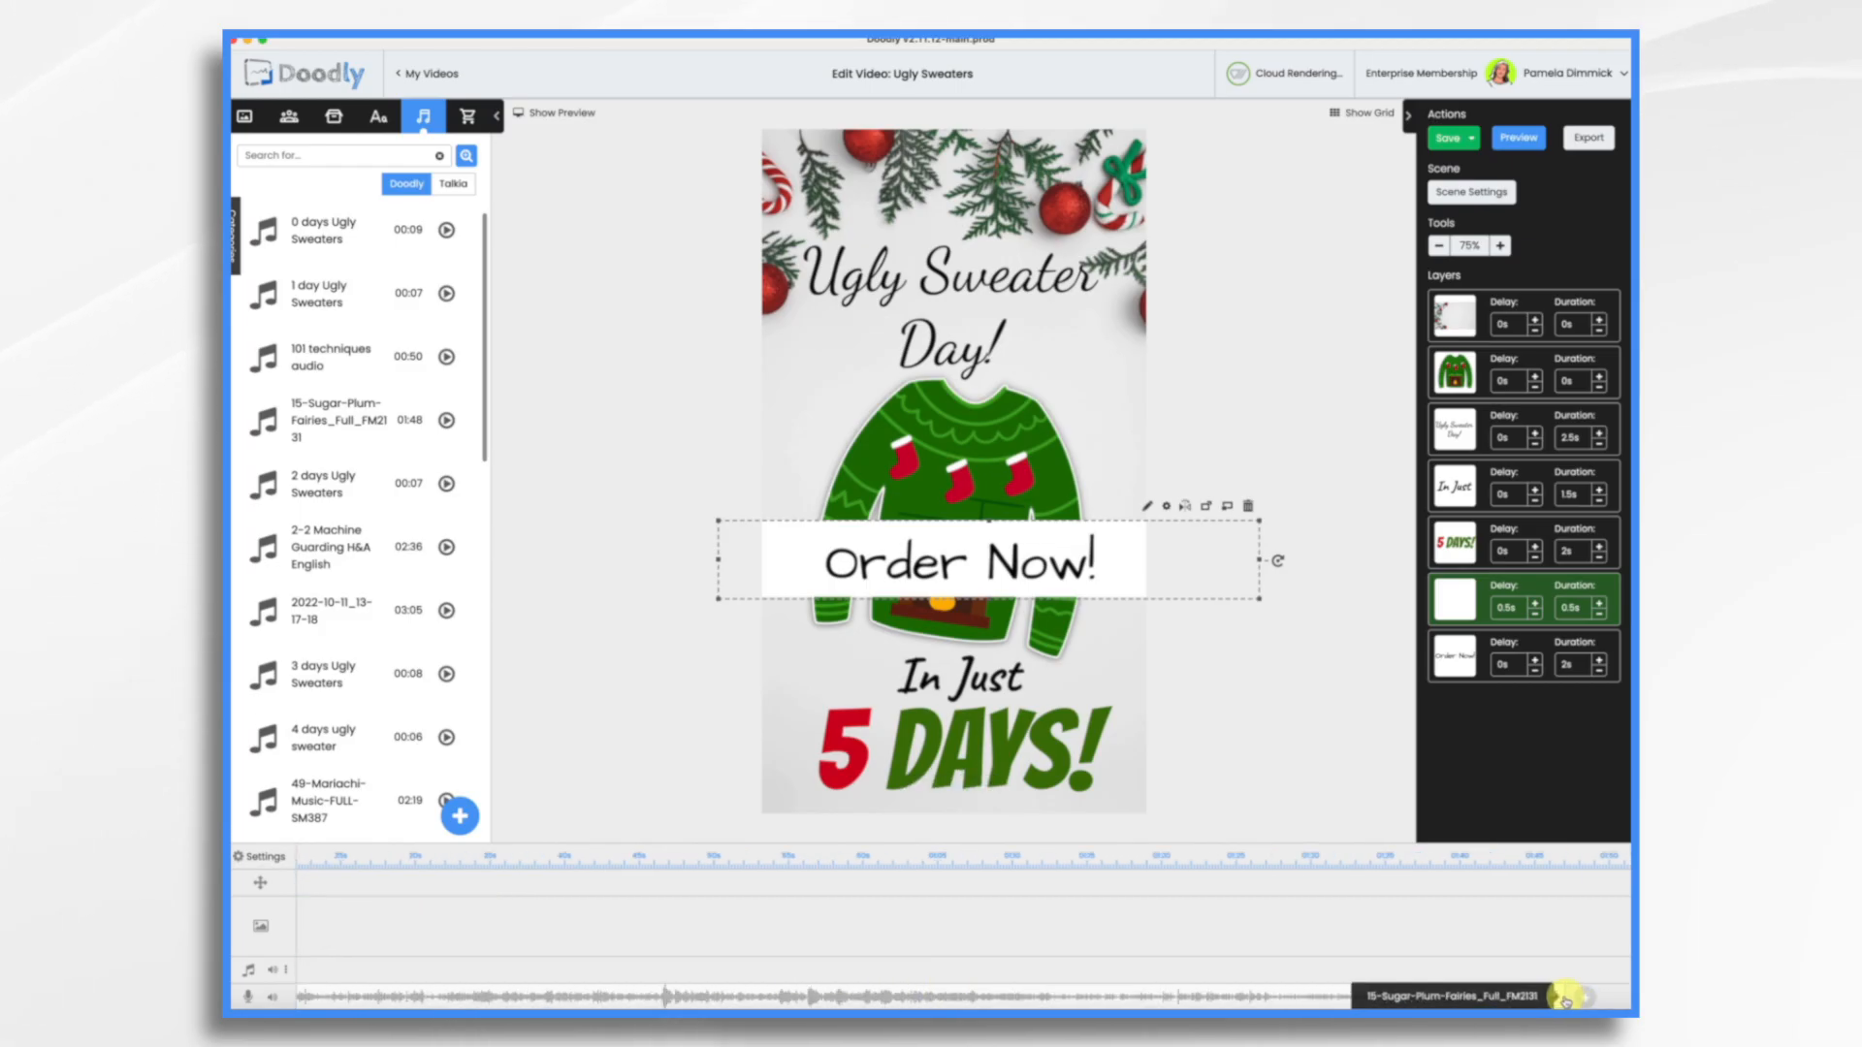
pyautogui.moveTo(1565, 998); pyautogui.dragTo(464, 999)
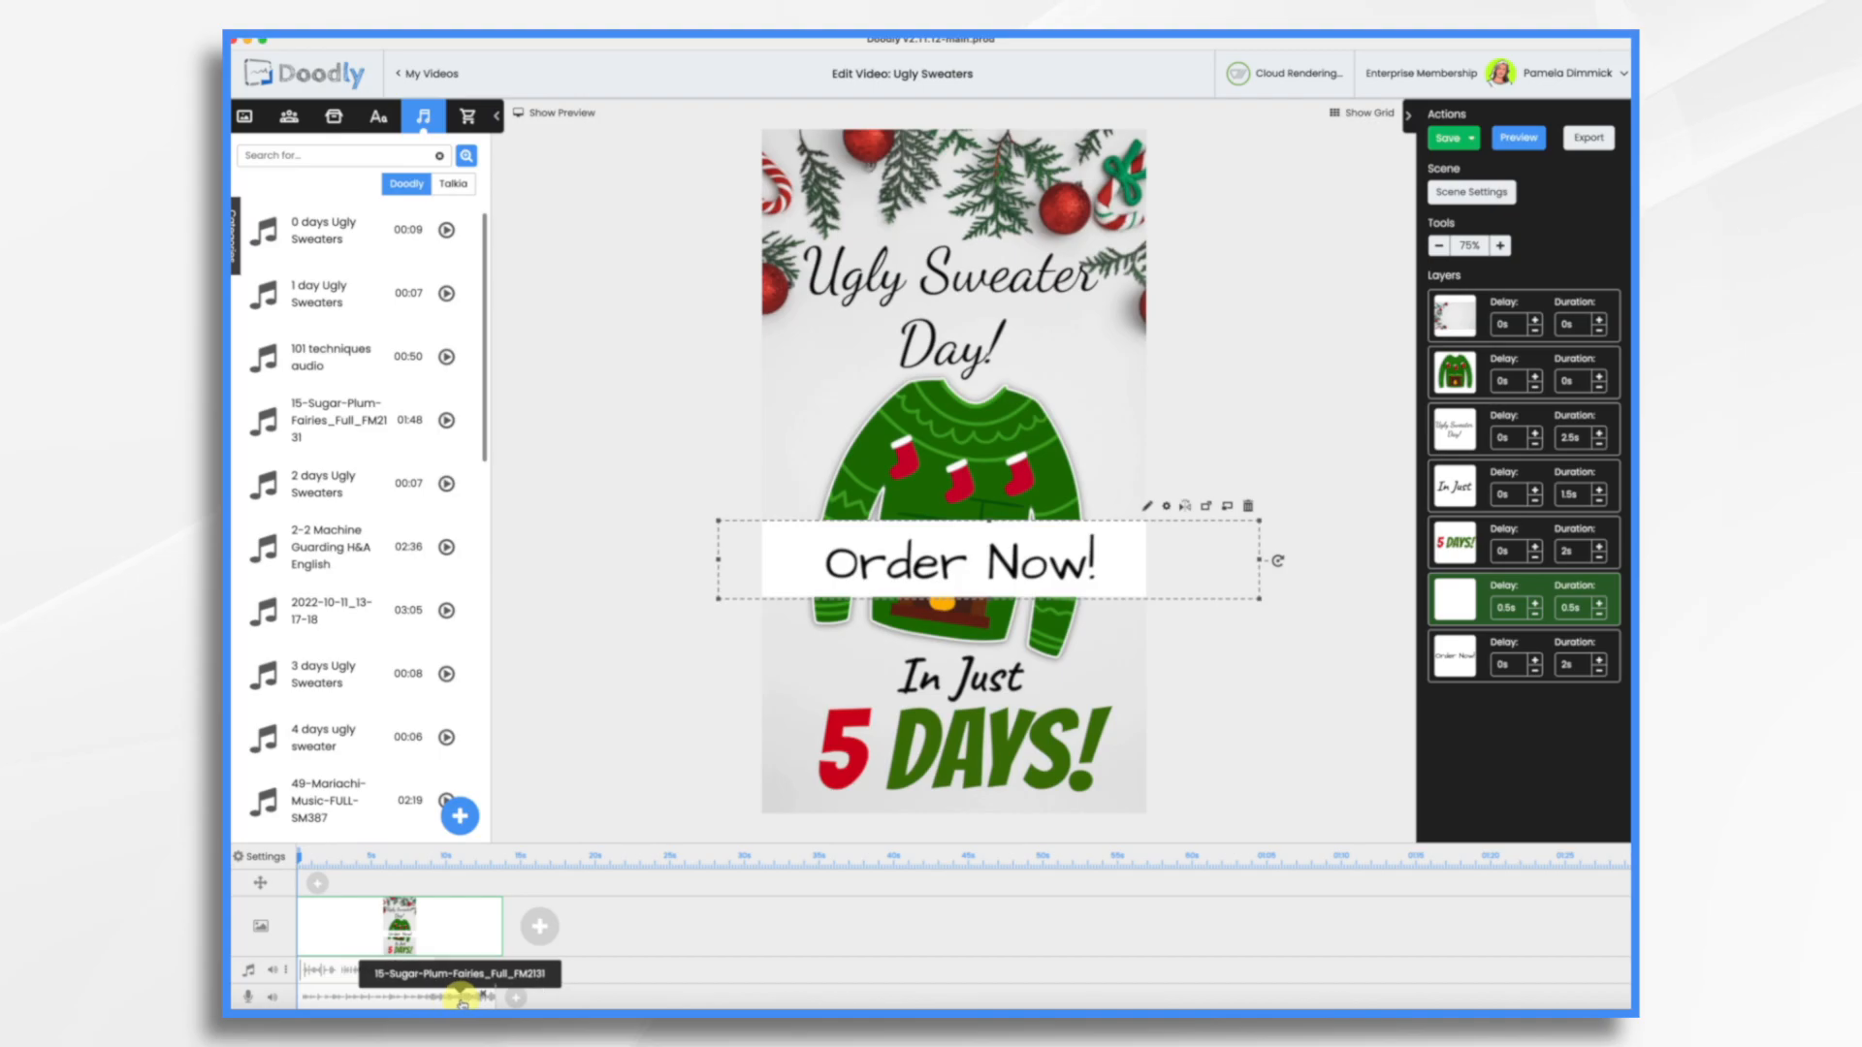
pyautogui.rightClick(463, 999)
pyautogui.click(506, 894)
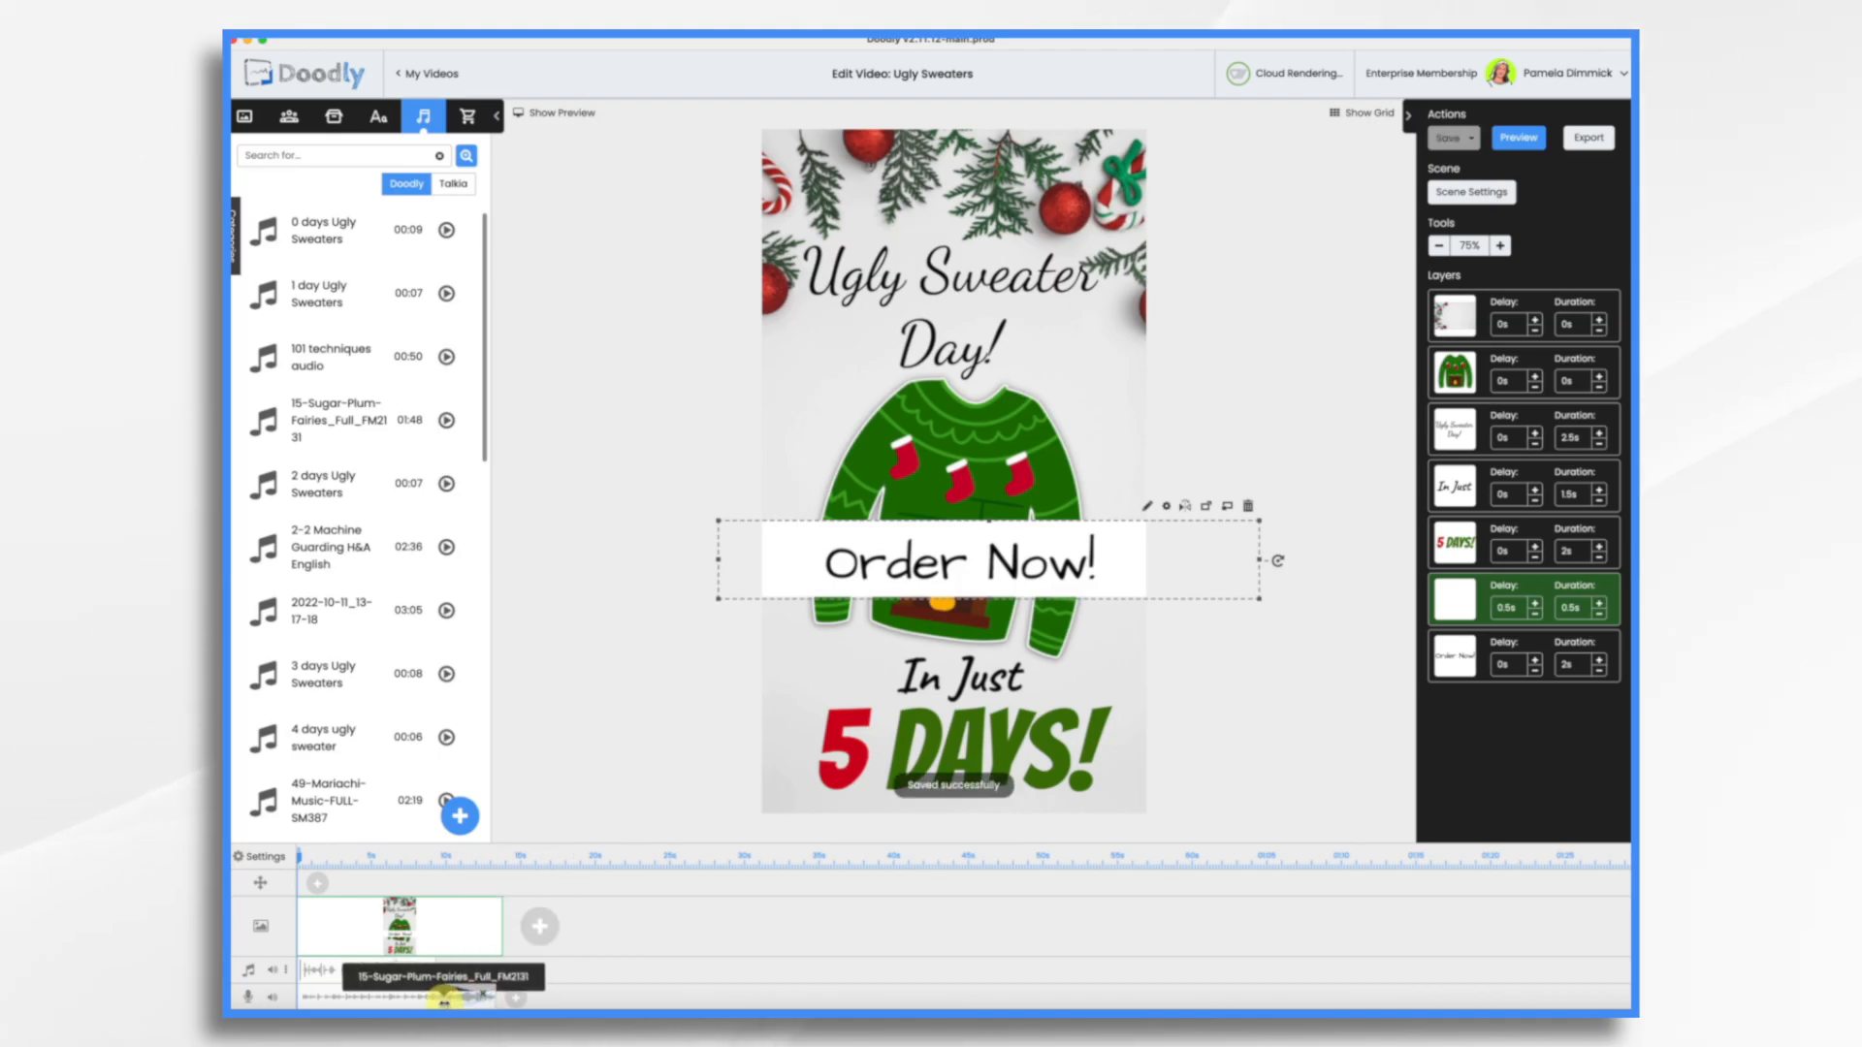
# Lower the volume of the track holding the Sugar Plum Fairies music and preview the video
pyautogui.click(271, 1001)
pyautogui.click(273, 987)
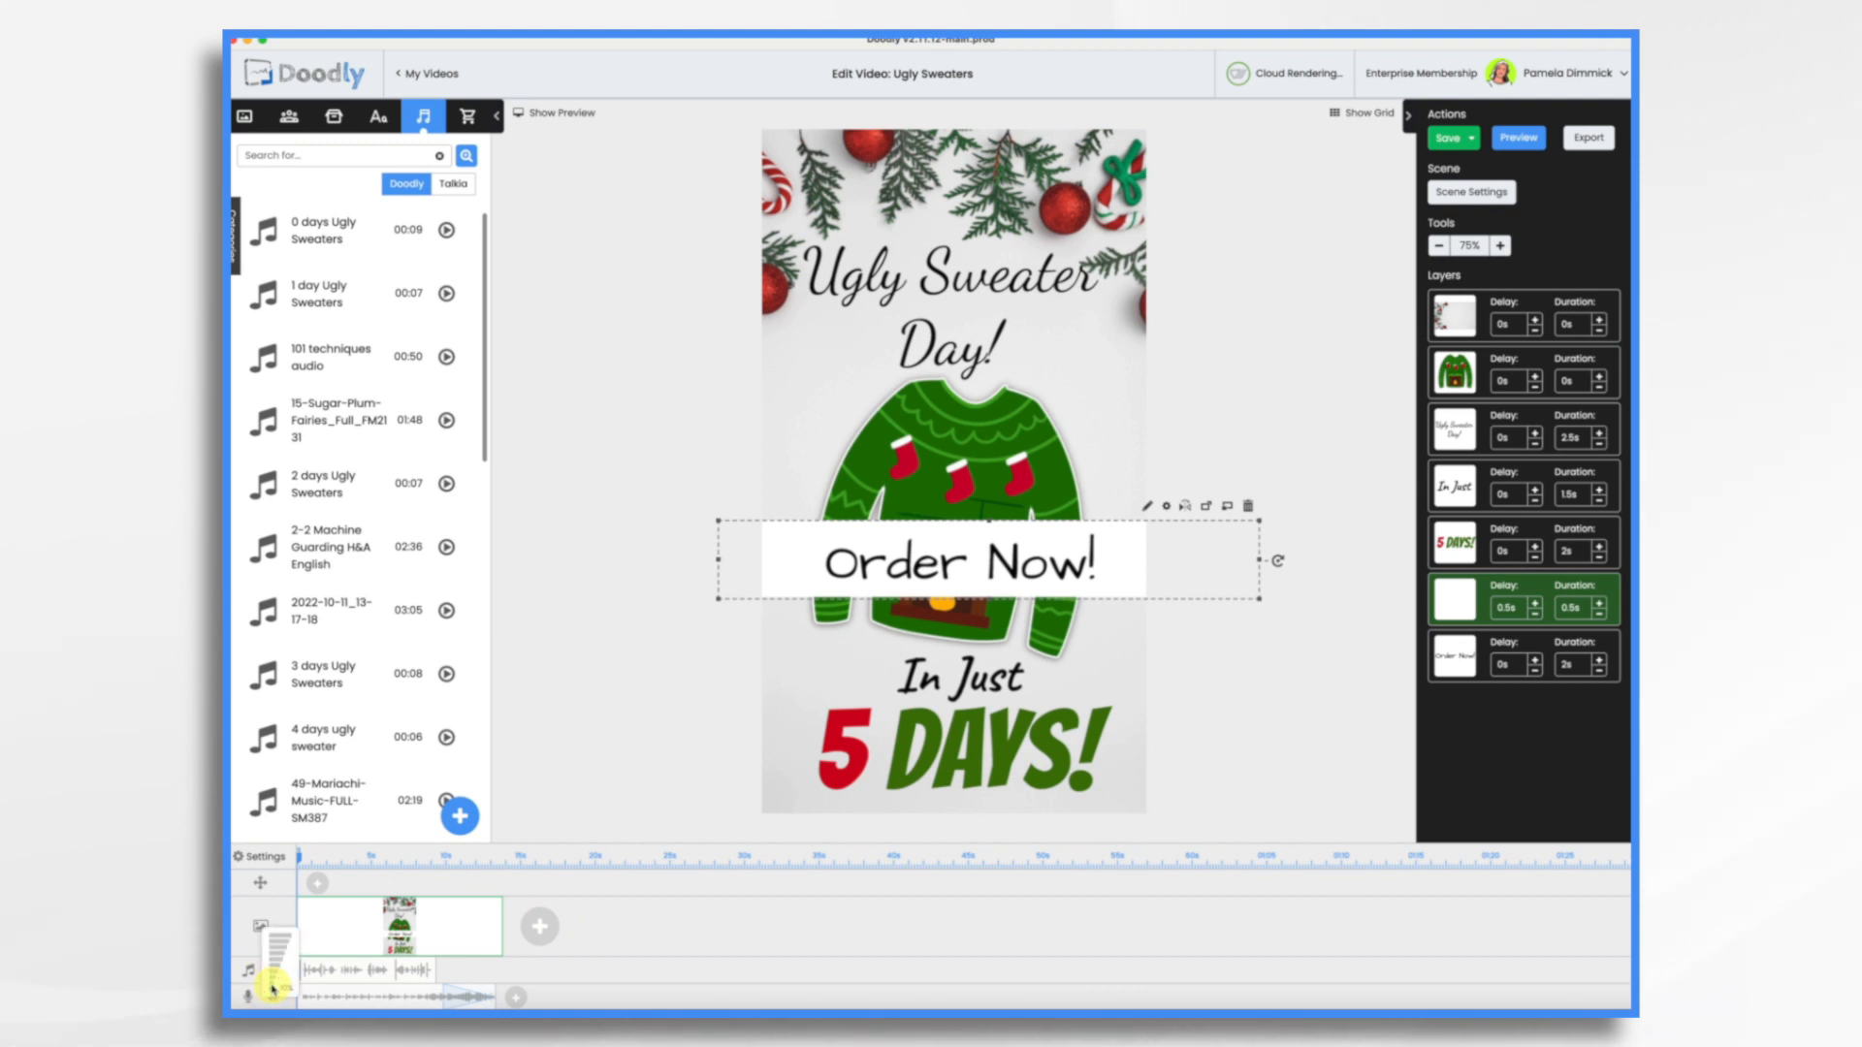
pyautogui.click(1525, 139)
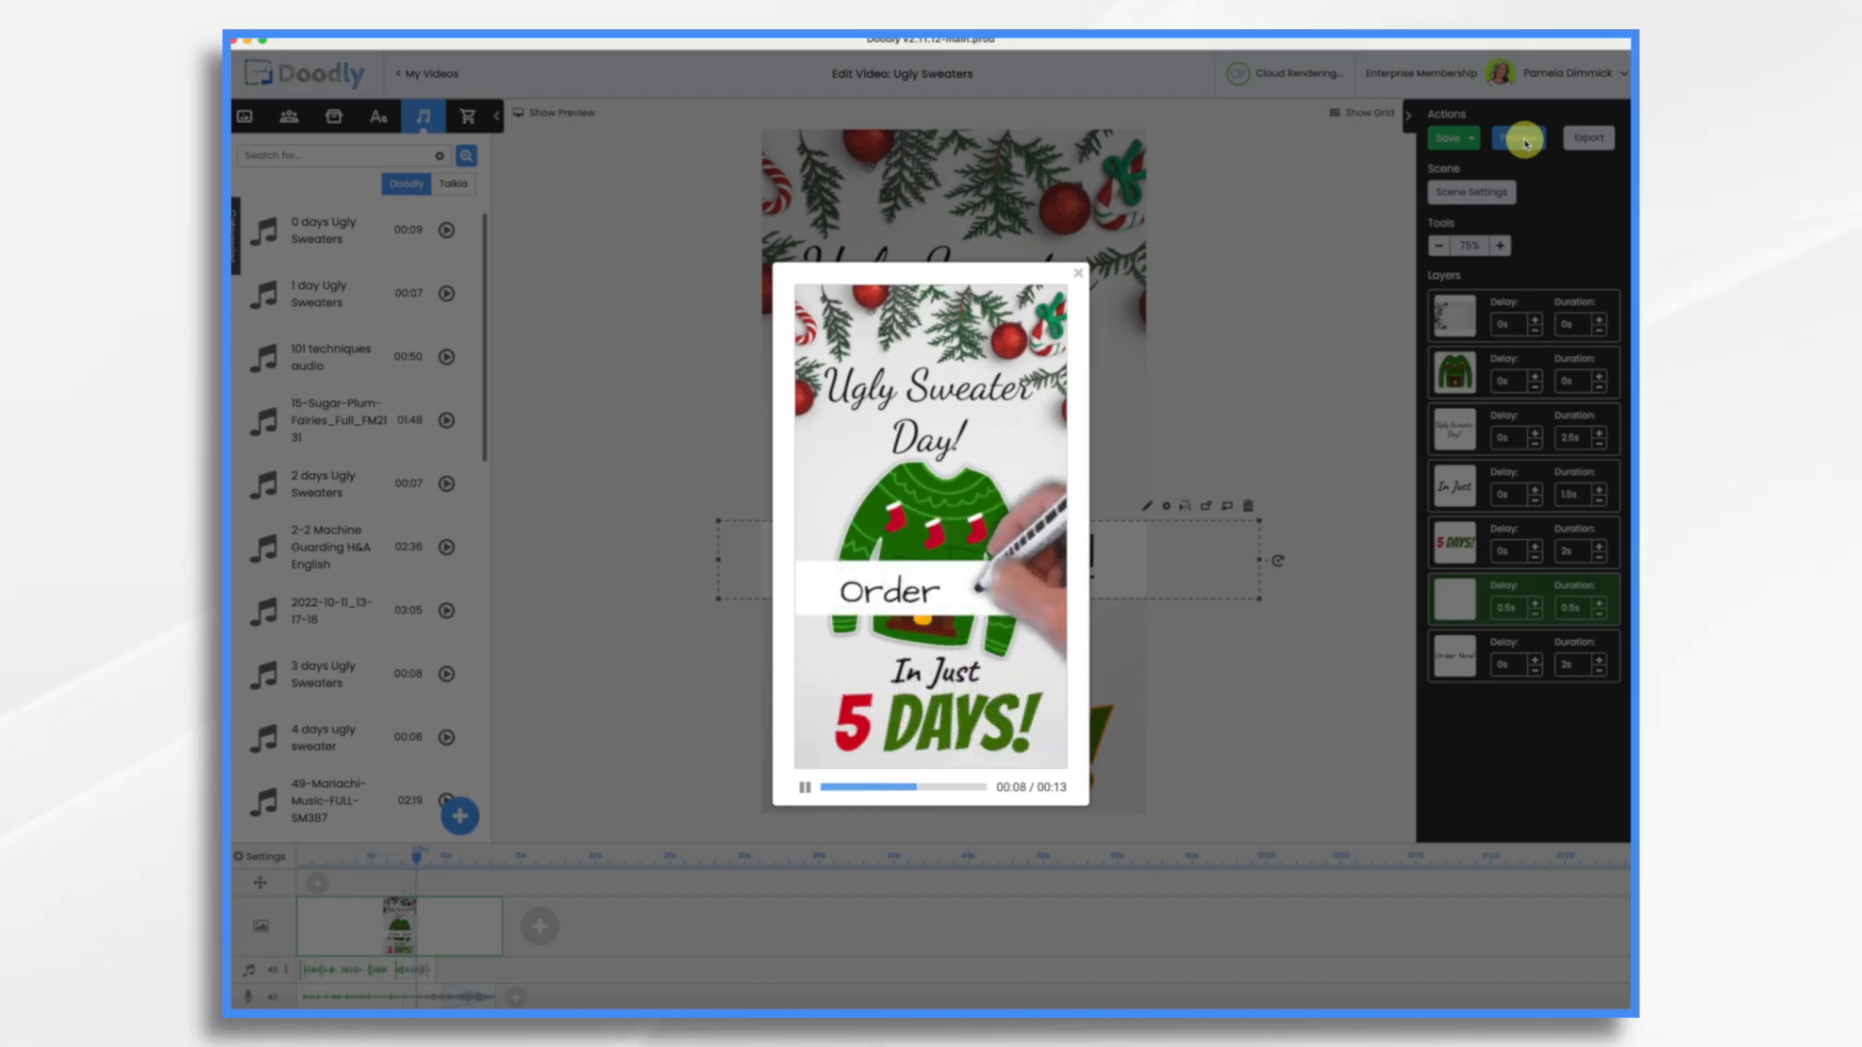
pyautogui.click(1079, 274)
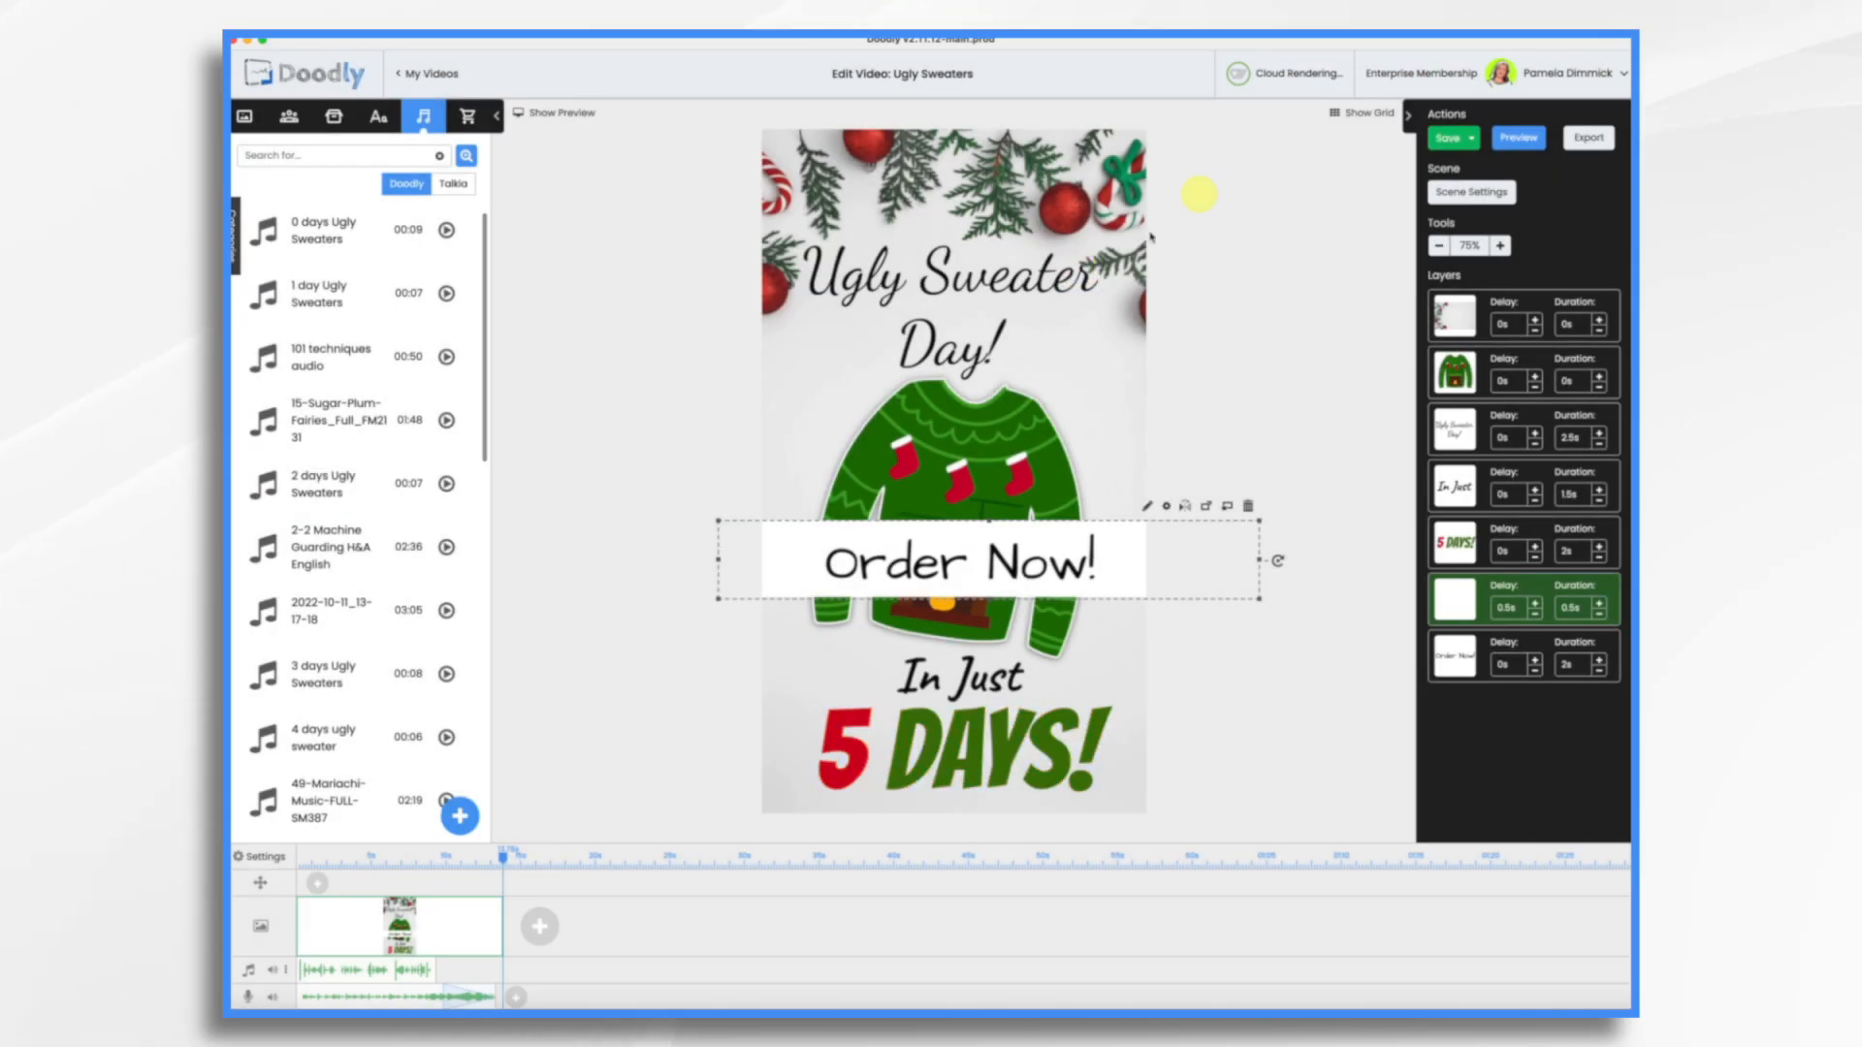
# Save the video and duplicate the Ugly Sweaters project in the video list
pyautogui.click(1464, 144)
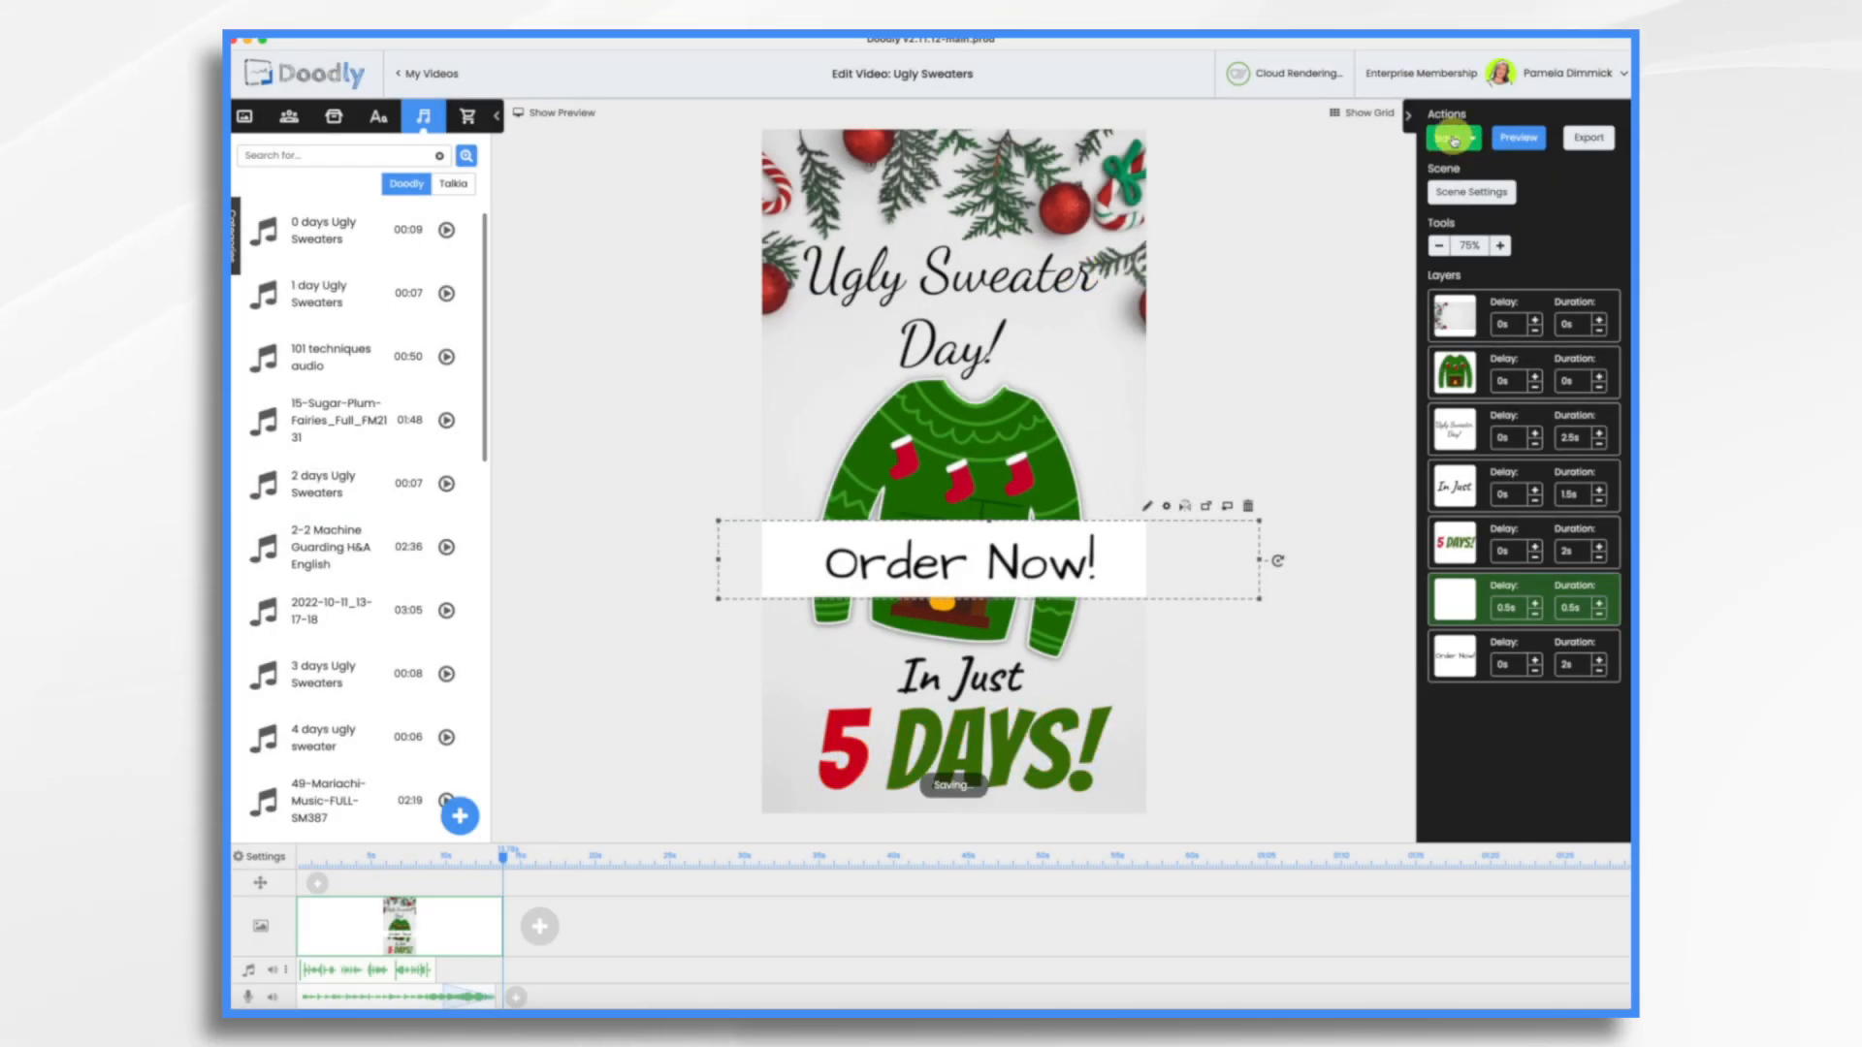
pyautogui.click(422, 75)
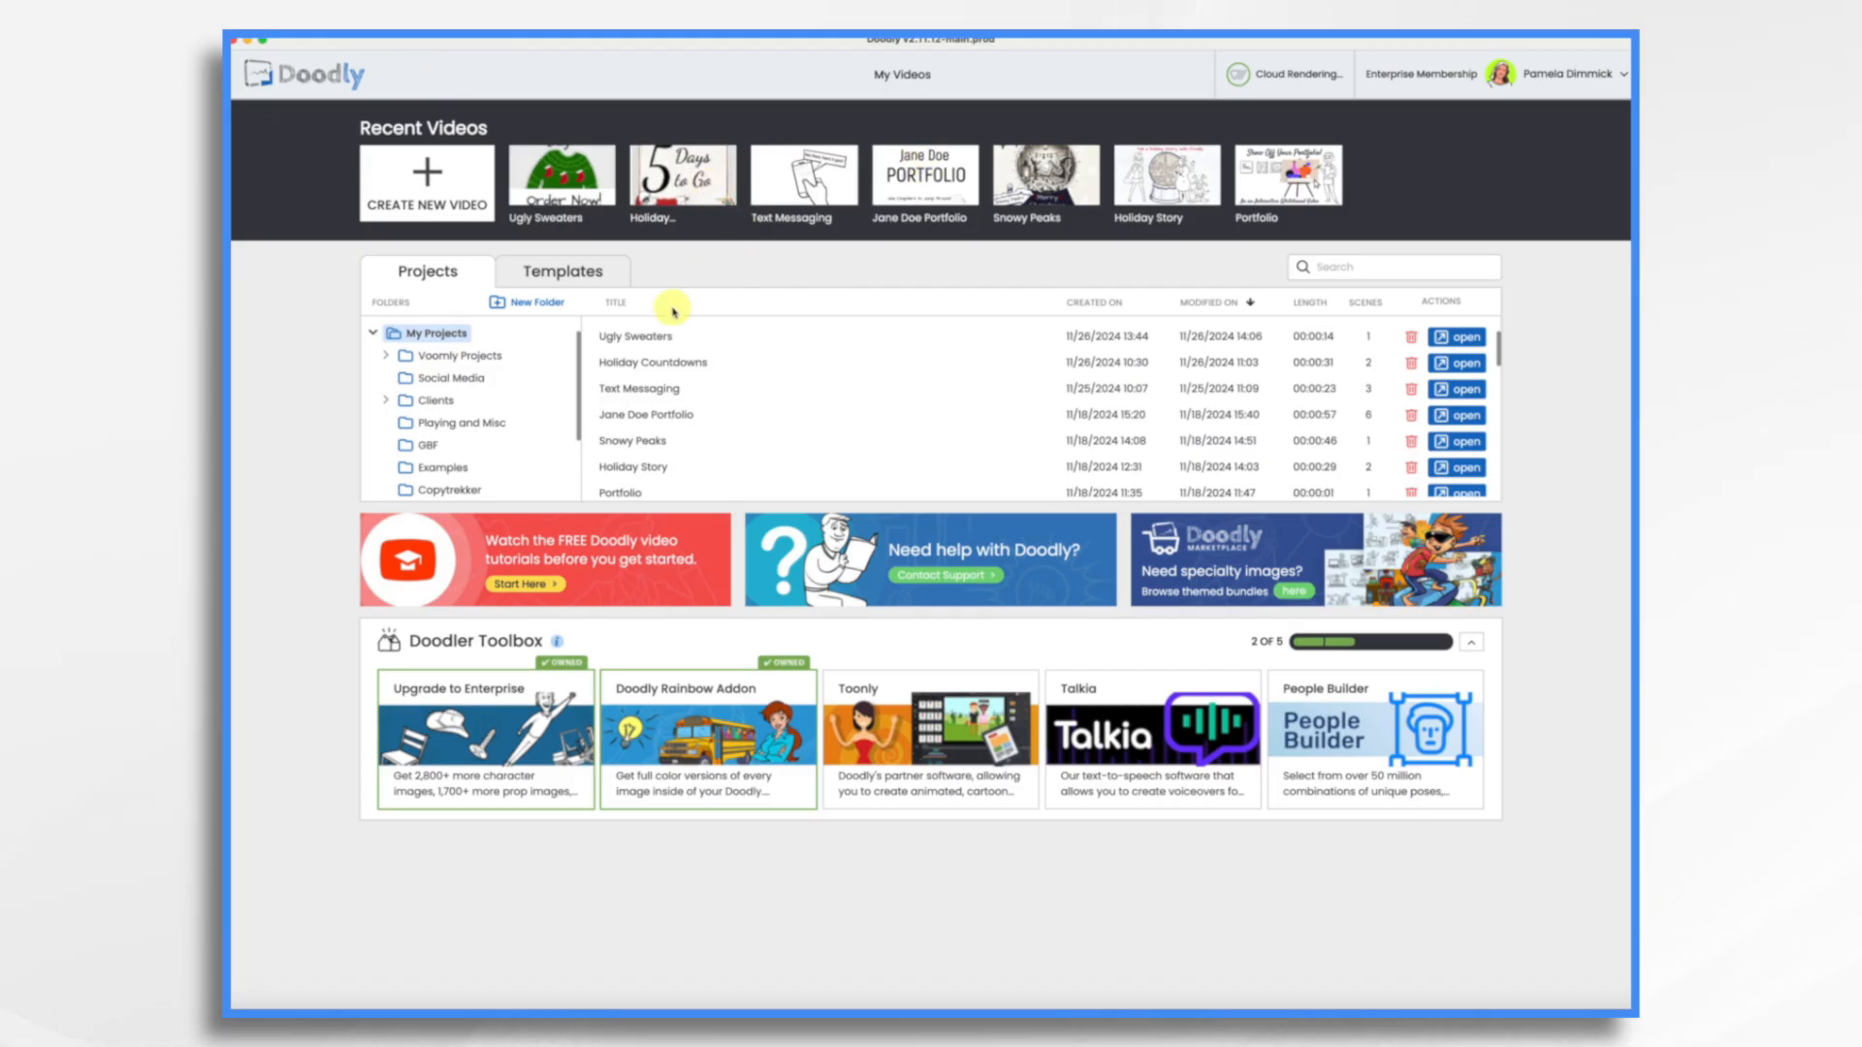
pyautogui.click(652, 337)
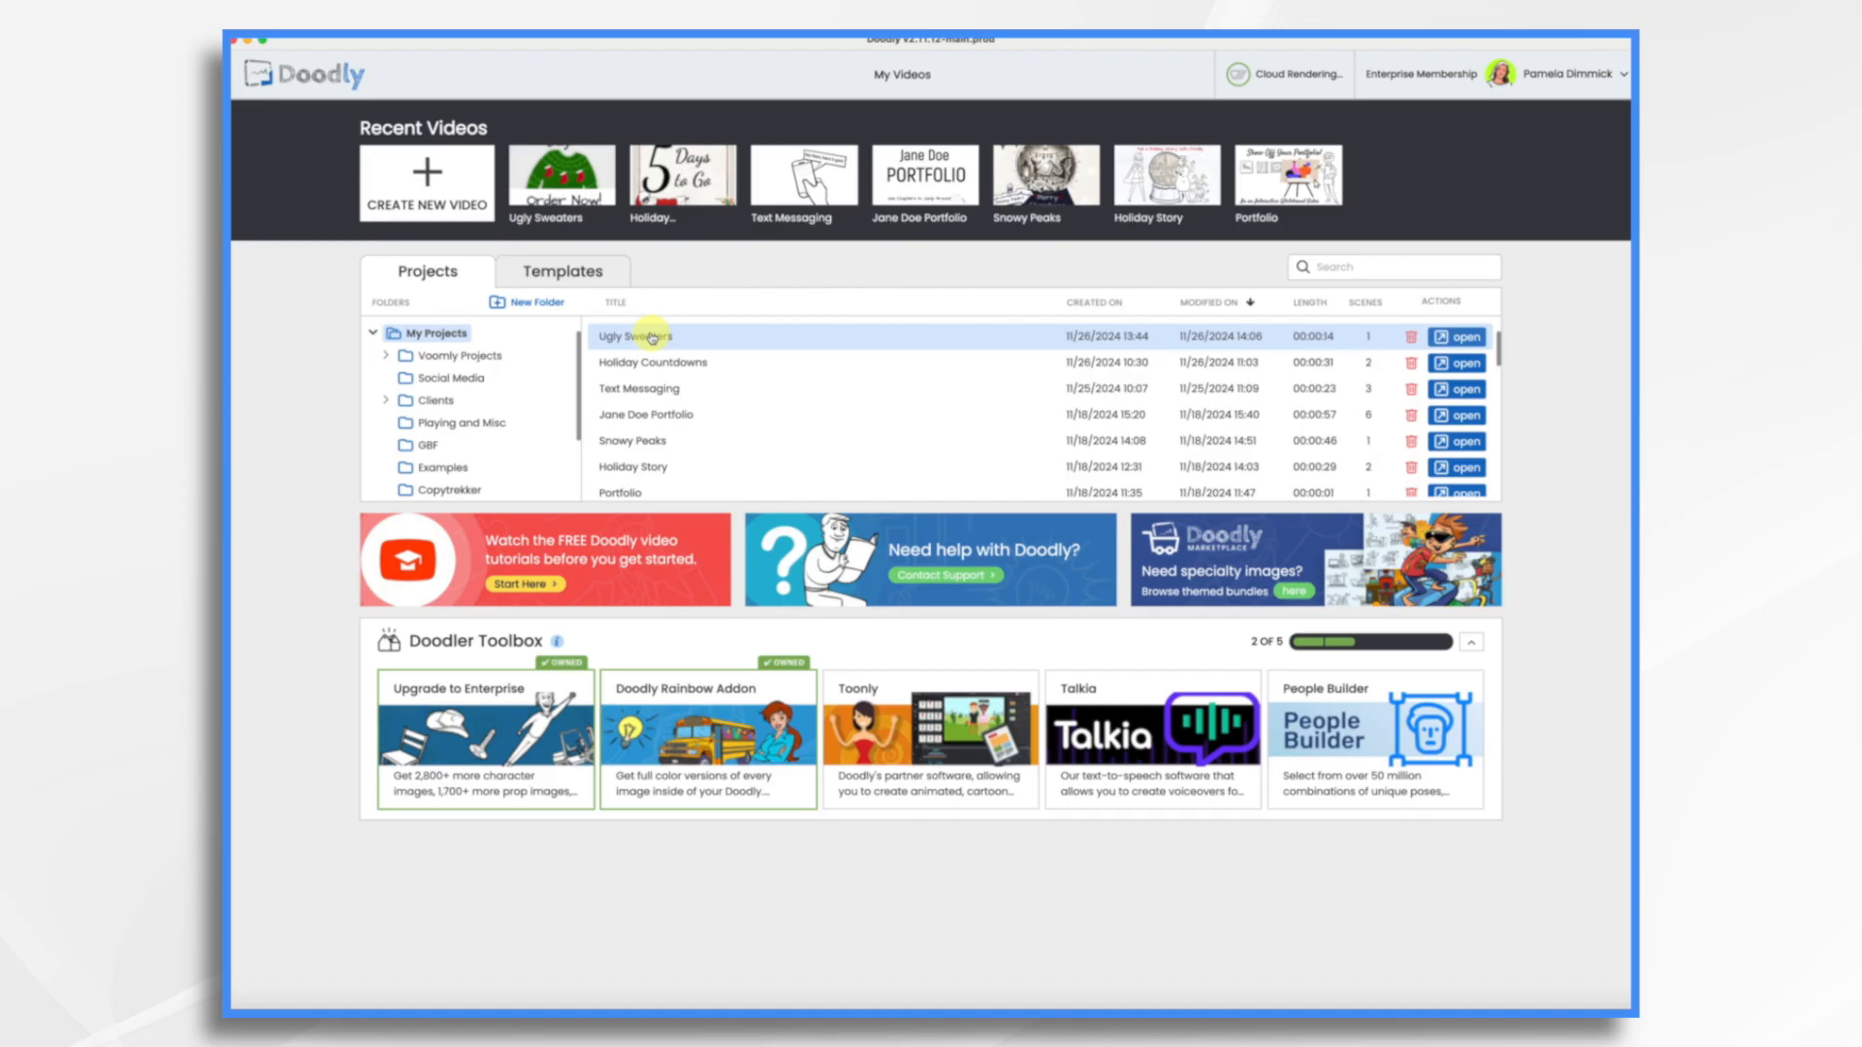
pyautogui.rightClick(882, 339)
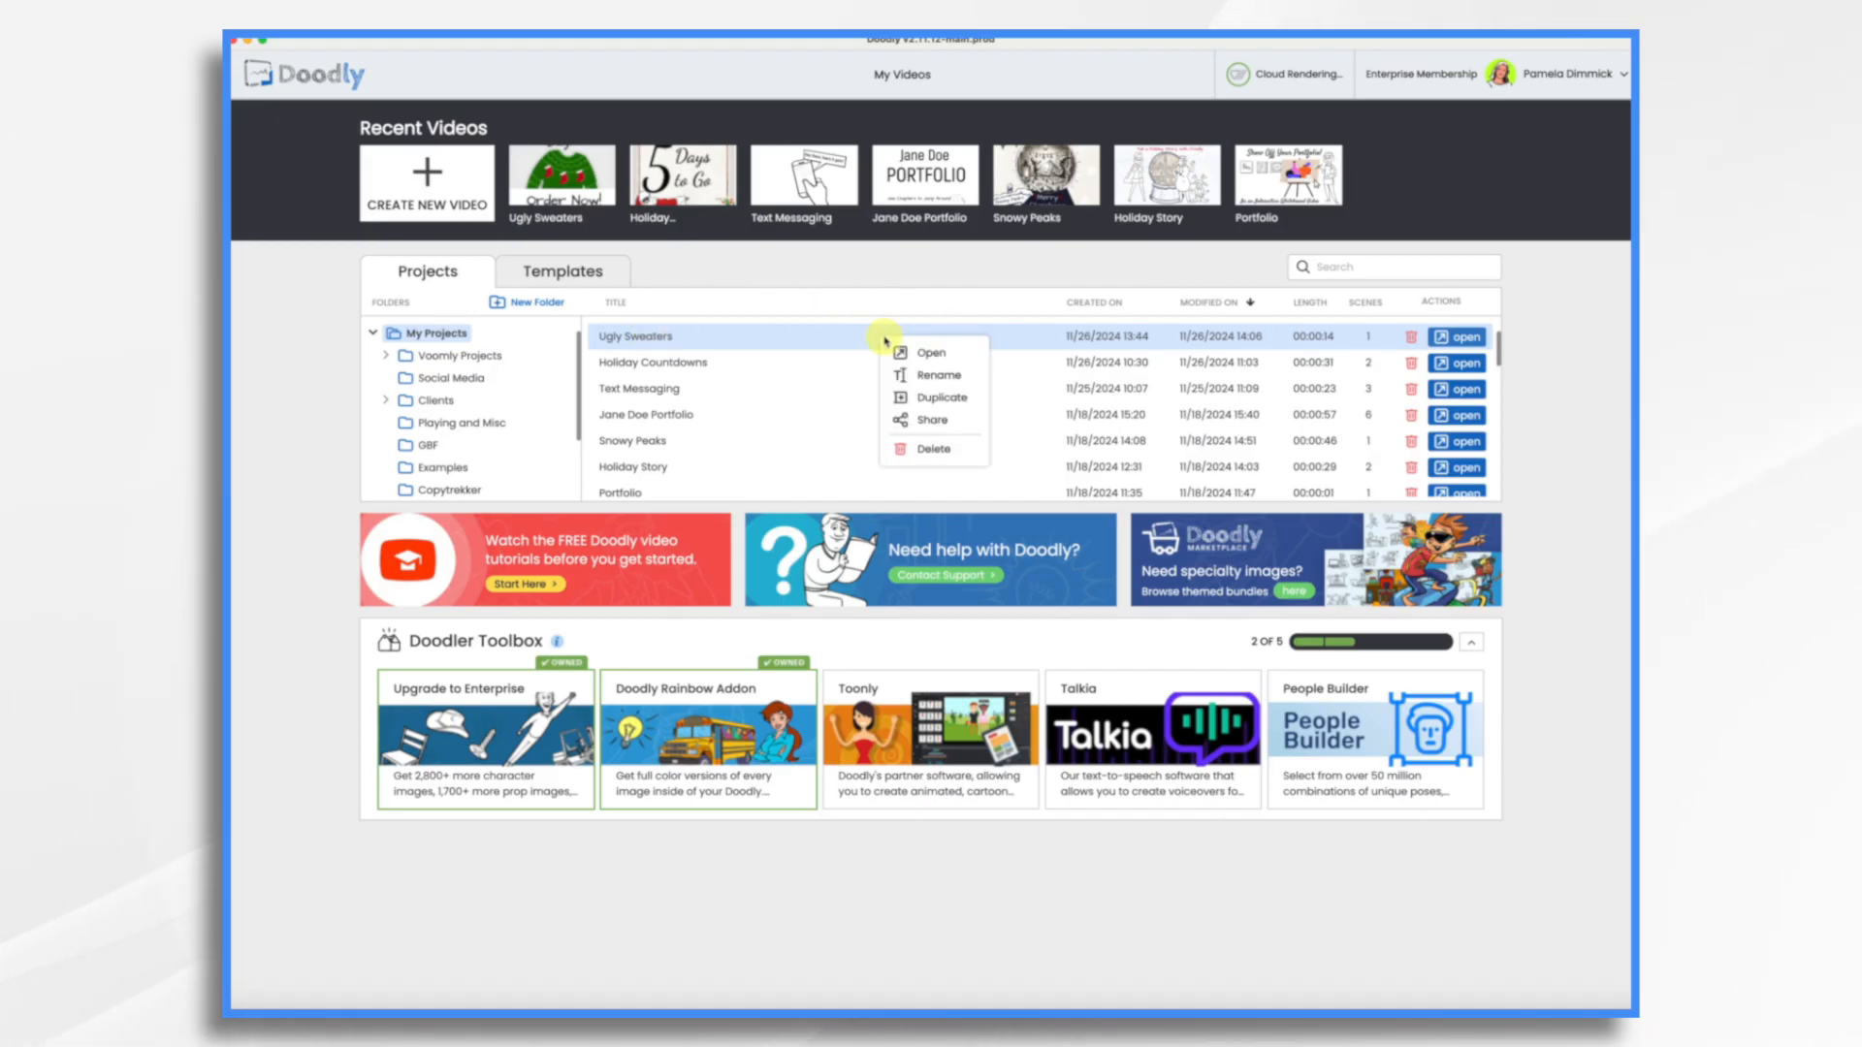
pyautogui.click(934, 399)
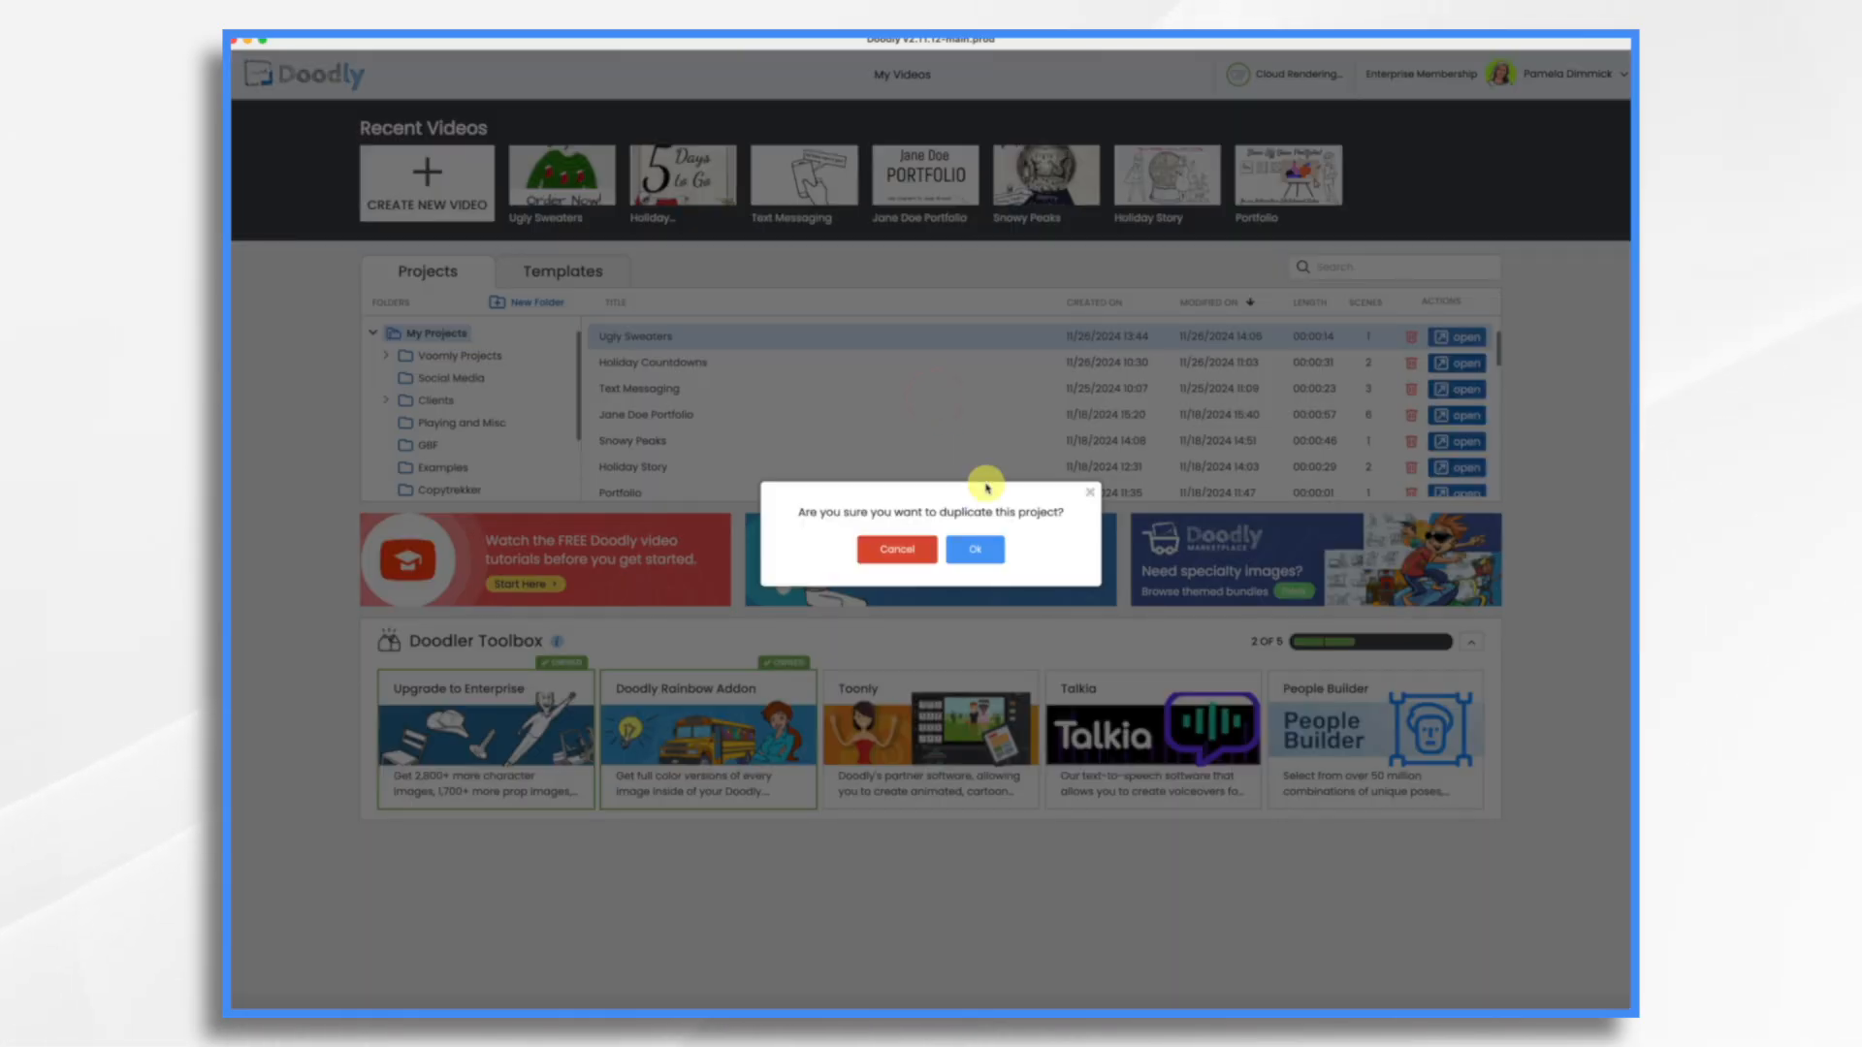
pyautogui.click(980, 546)
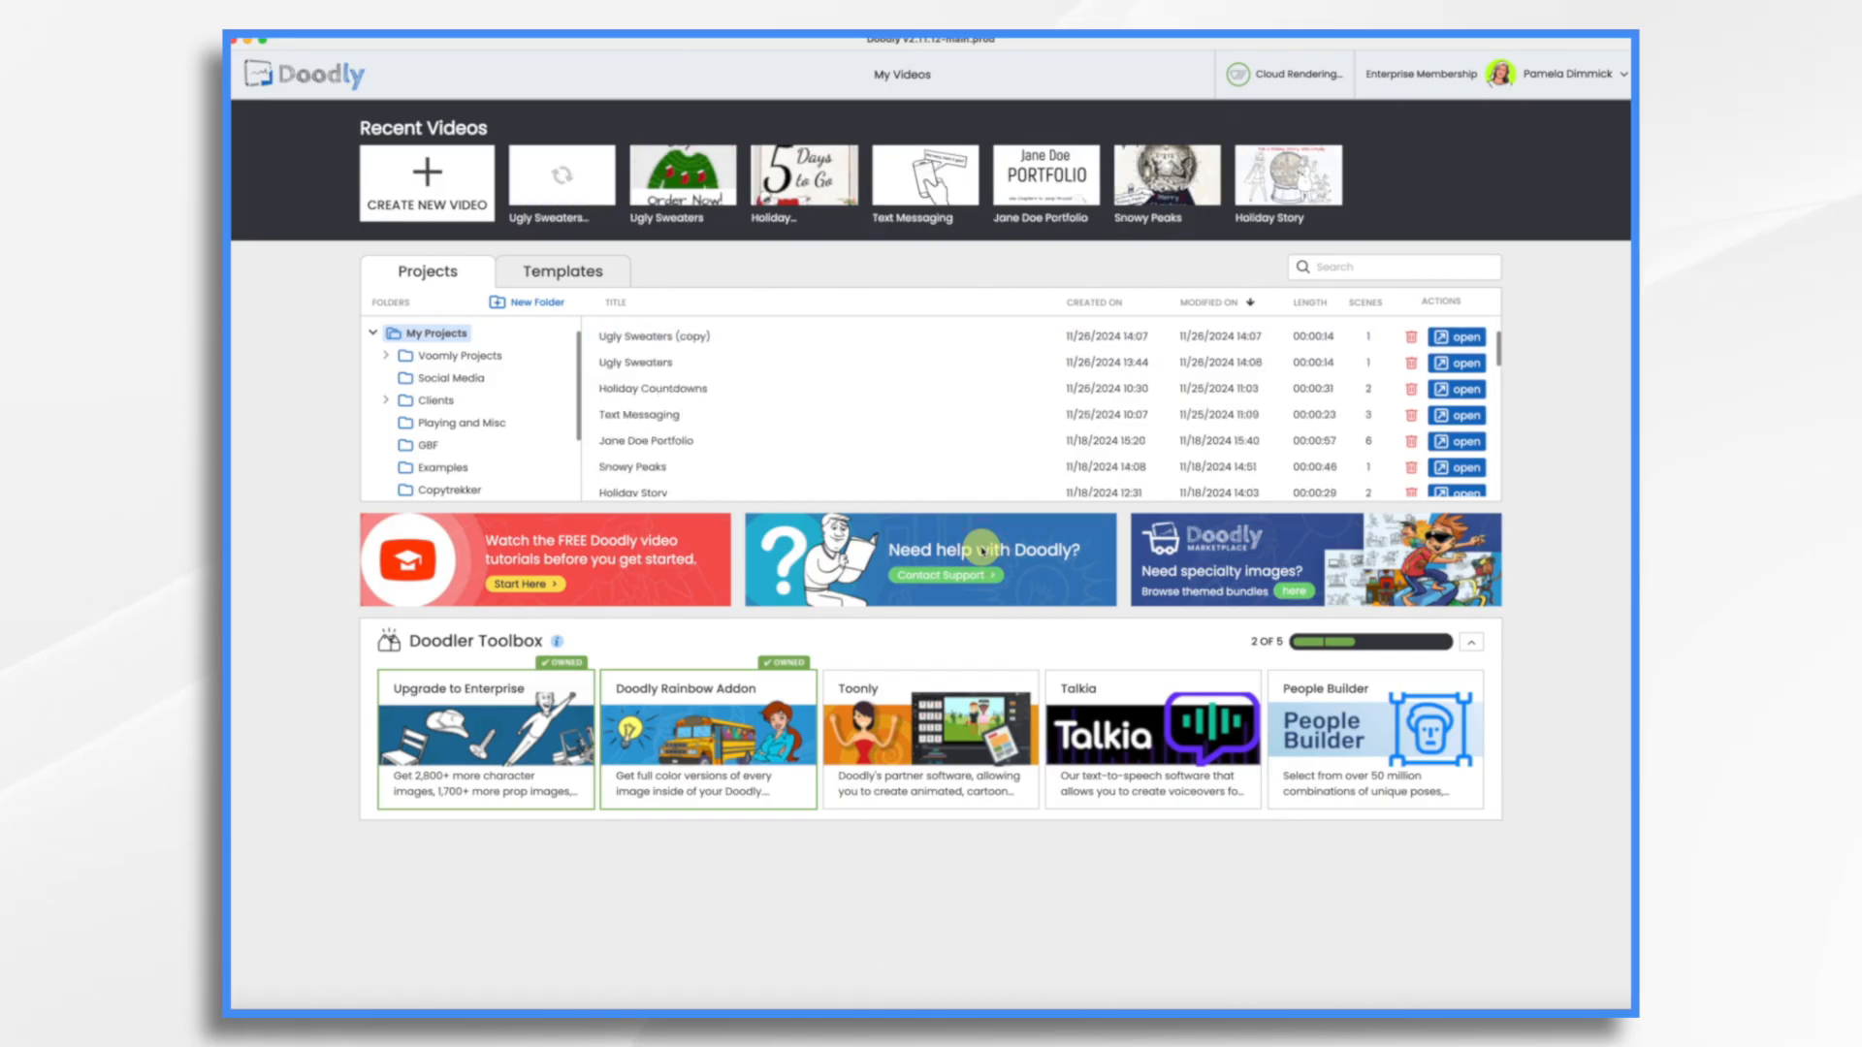
# Rename the original Ugly Sweaters project as Ugly Sweaters - 5 days to go
pyautogui.rightClick(654, 367)
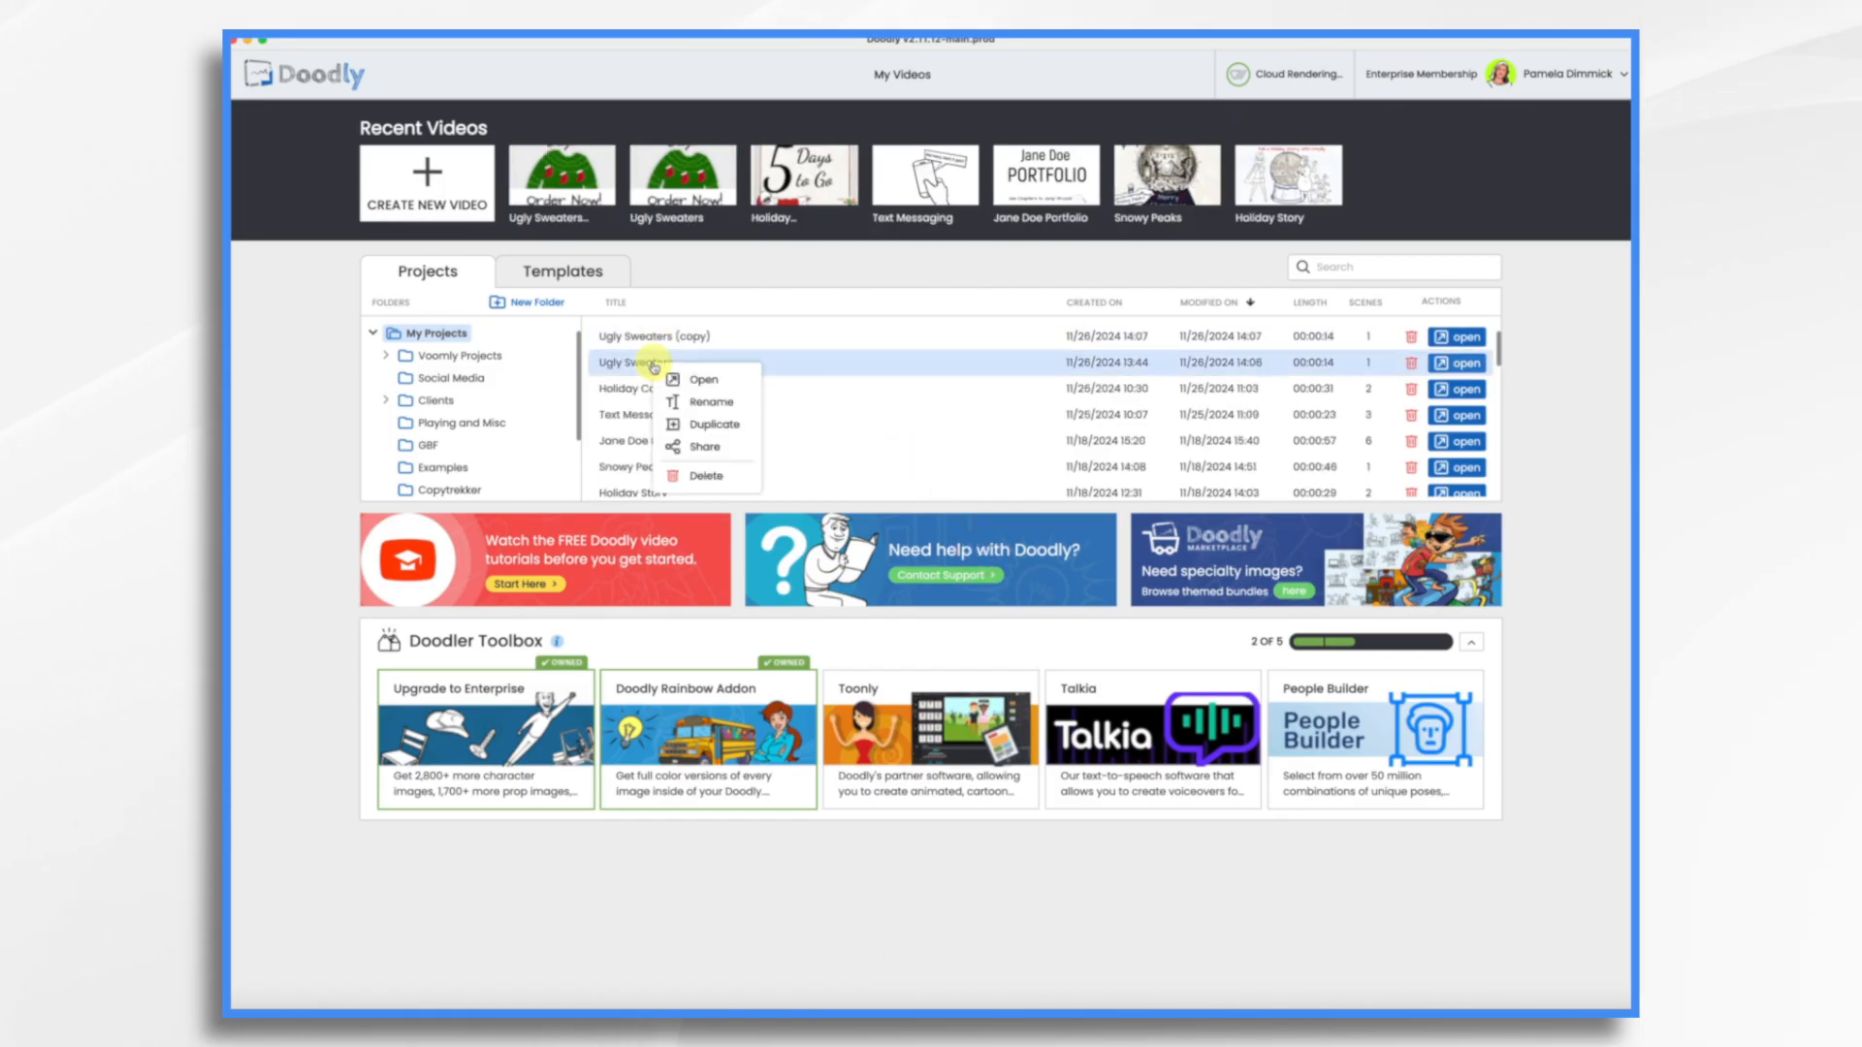
pyautogui.click(686, 403)
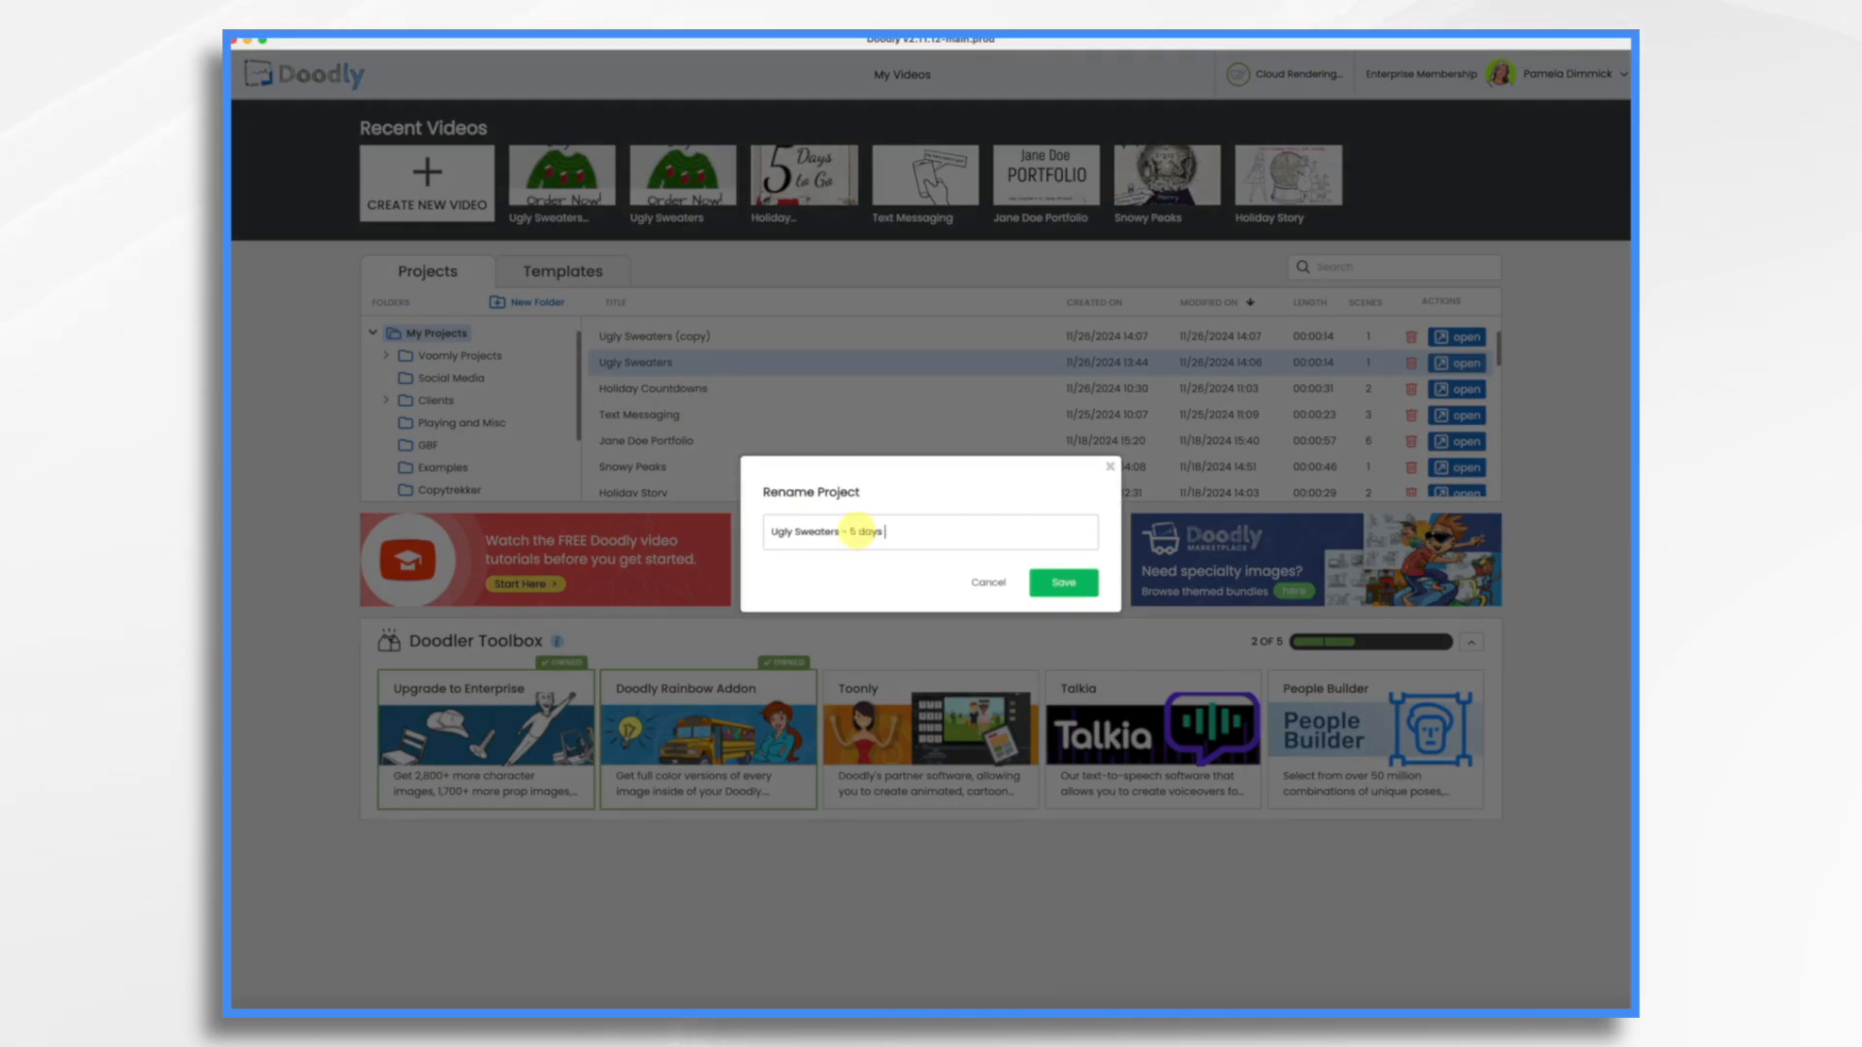
pyautogui.click(1070, 584)
# Rename the copied project as Ugly Sweaters 4 days
pyautogui.rightClick(694, 362)
pyautogui.click(729, 407)
pyautogui.click(866, 533)
pyautogui.press('BackSpace')
pyautogui.press('BackSpace')
pyautogui.press('BackSpace')
pyautogui.press('BackSpace')
pyautogui.press('BackSpace')
pyautogui.press('BackSpace')
pyautogui.write('4 days')
pyautogui.click(1064, 583)
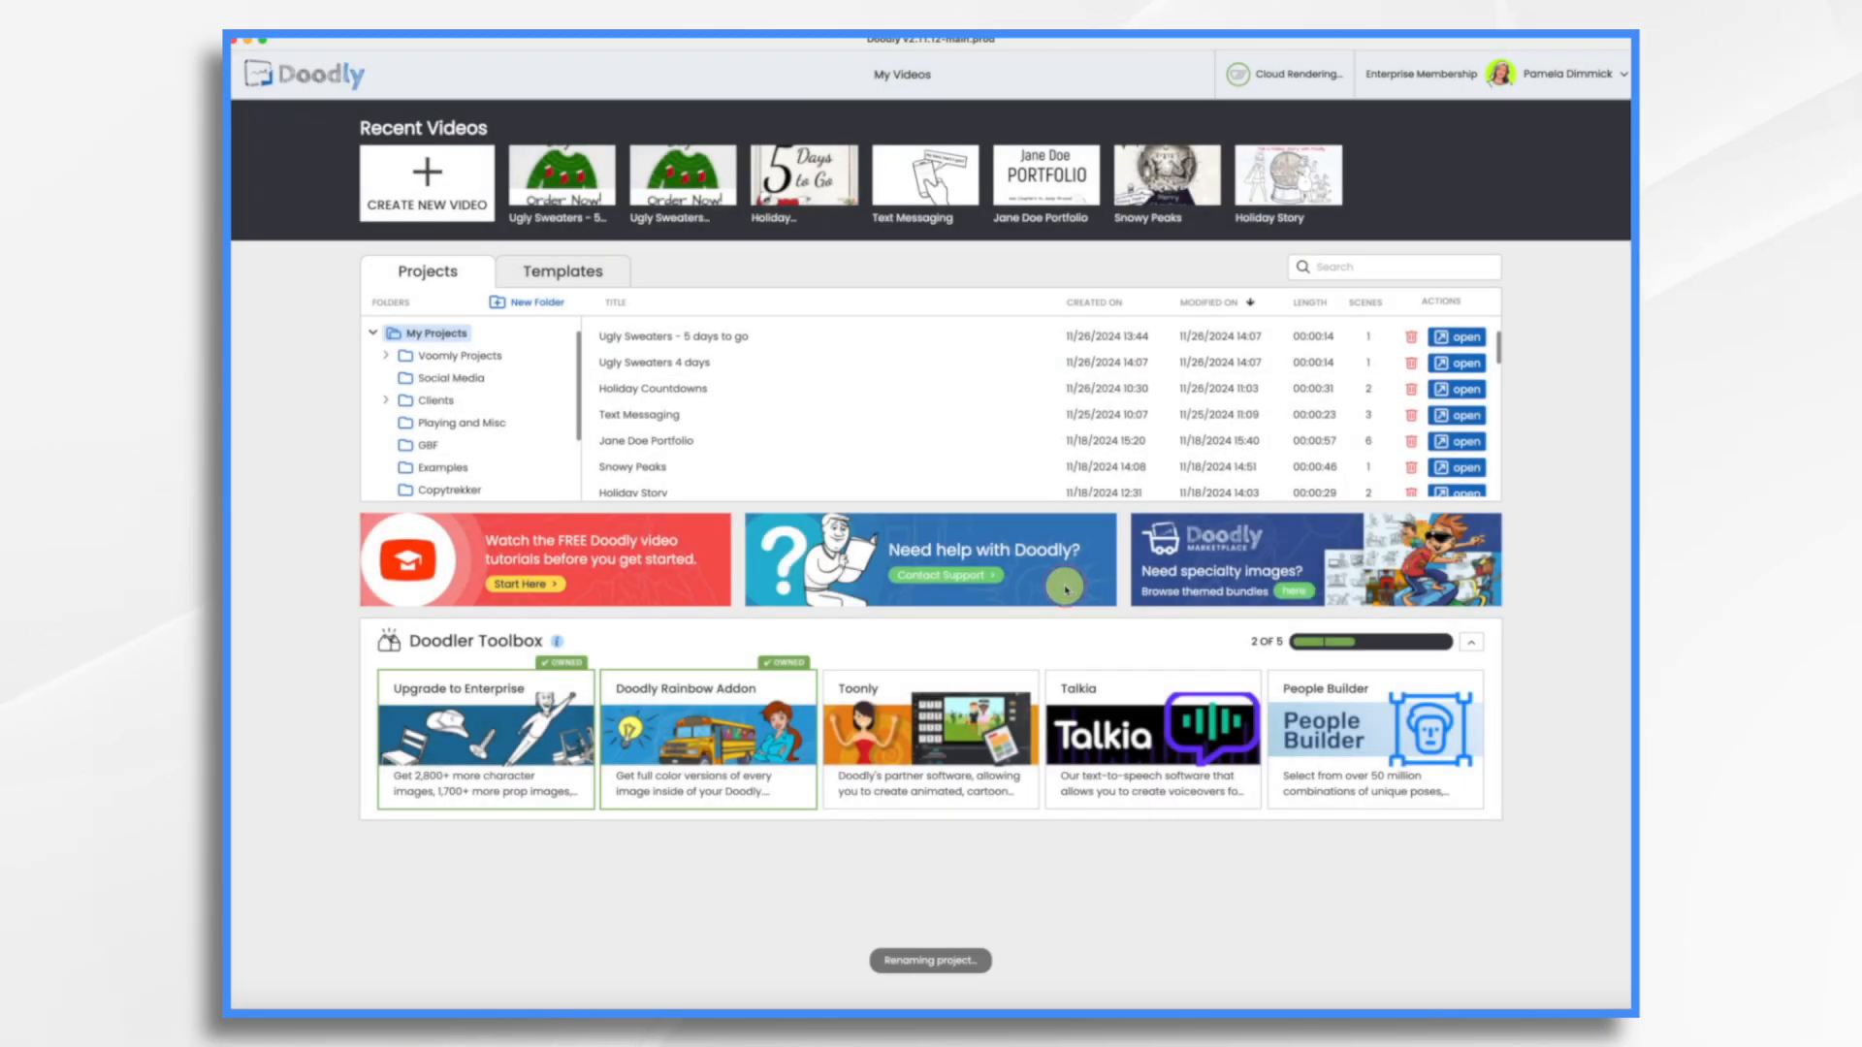
# Duplicate the 5 days to go project for the remaining countdown, naming the copies Ugly Sweaters 3 days, 2 days, 1 day and 0 days
pyautogui.rightClick(700, 336)
pyautogui.click(760, 405)
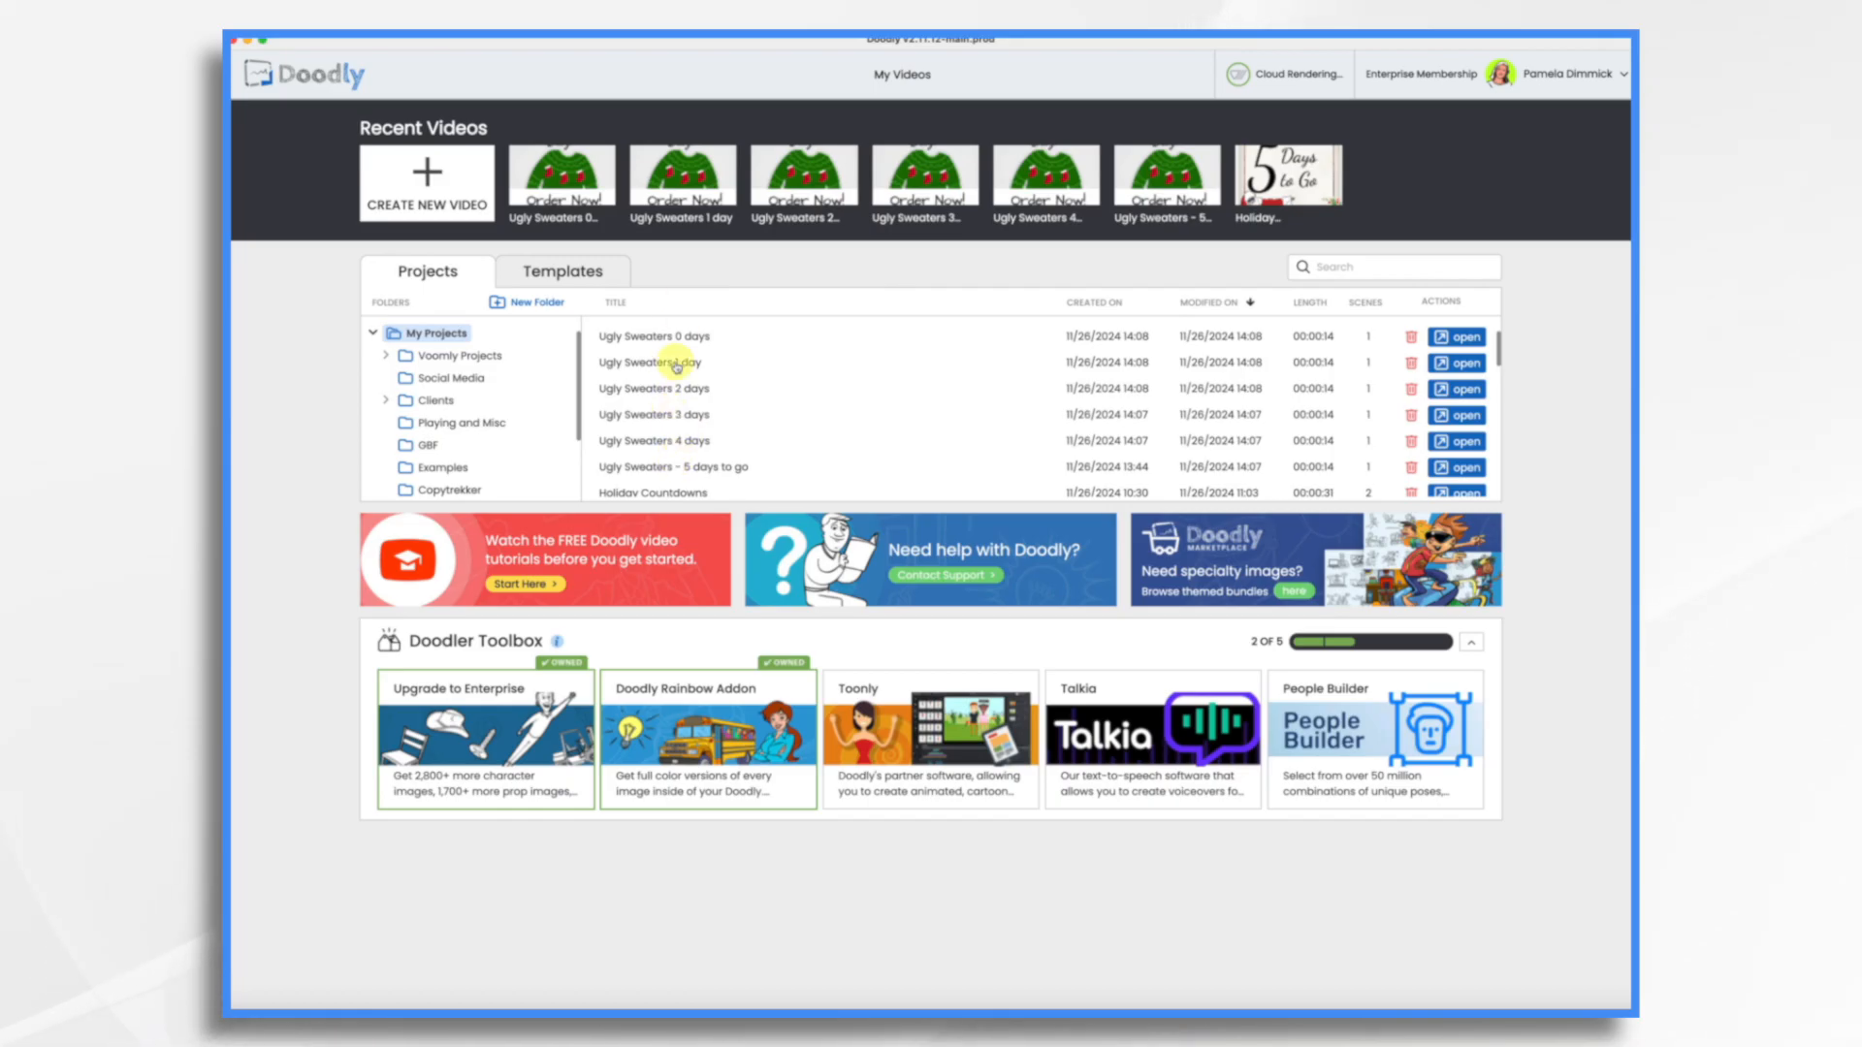
# Open the Ugly Sweaters 4 days project and remove the 5 days ugly sweater voiceover from the music timeline
pyautogui.click(664, 443)
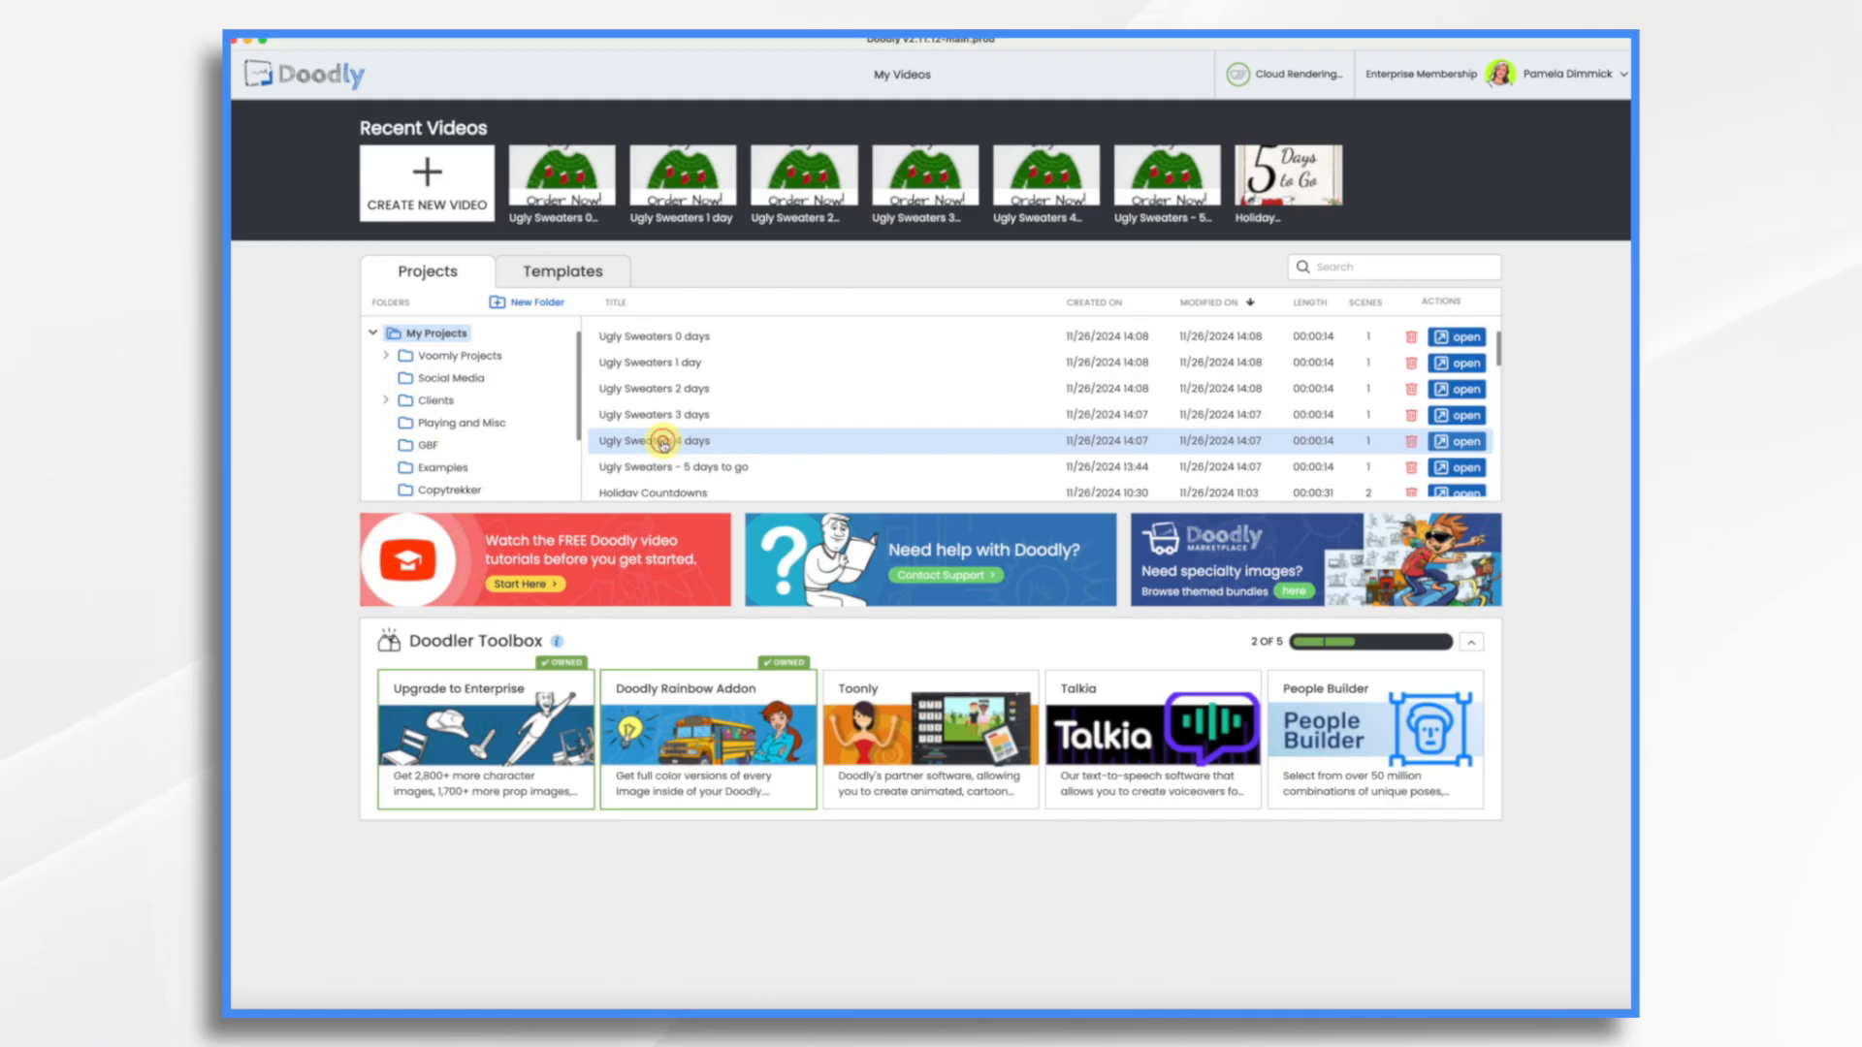
pyautogui.doubleClick(664, 443)
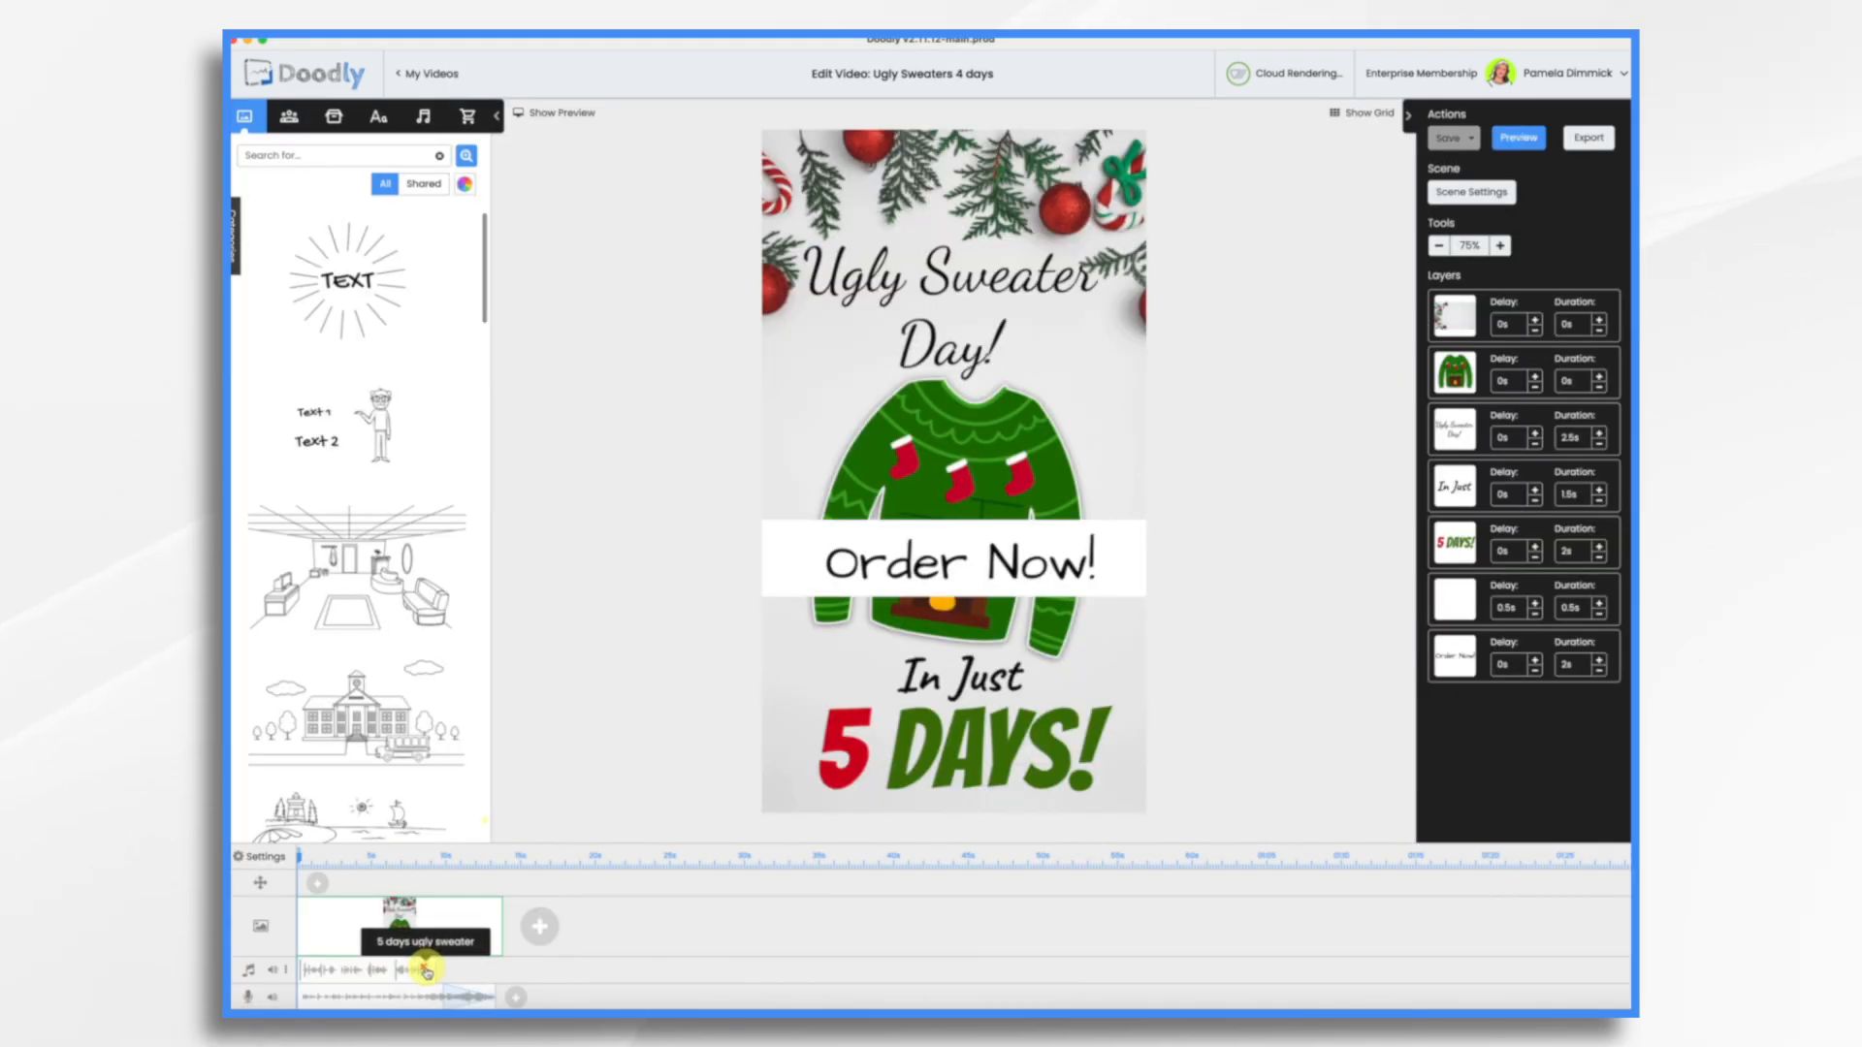
pyautogui.click(426, 970)
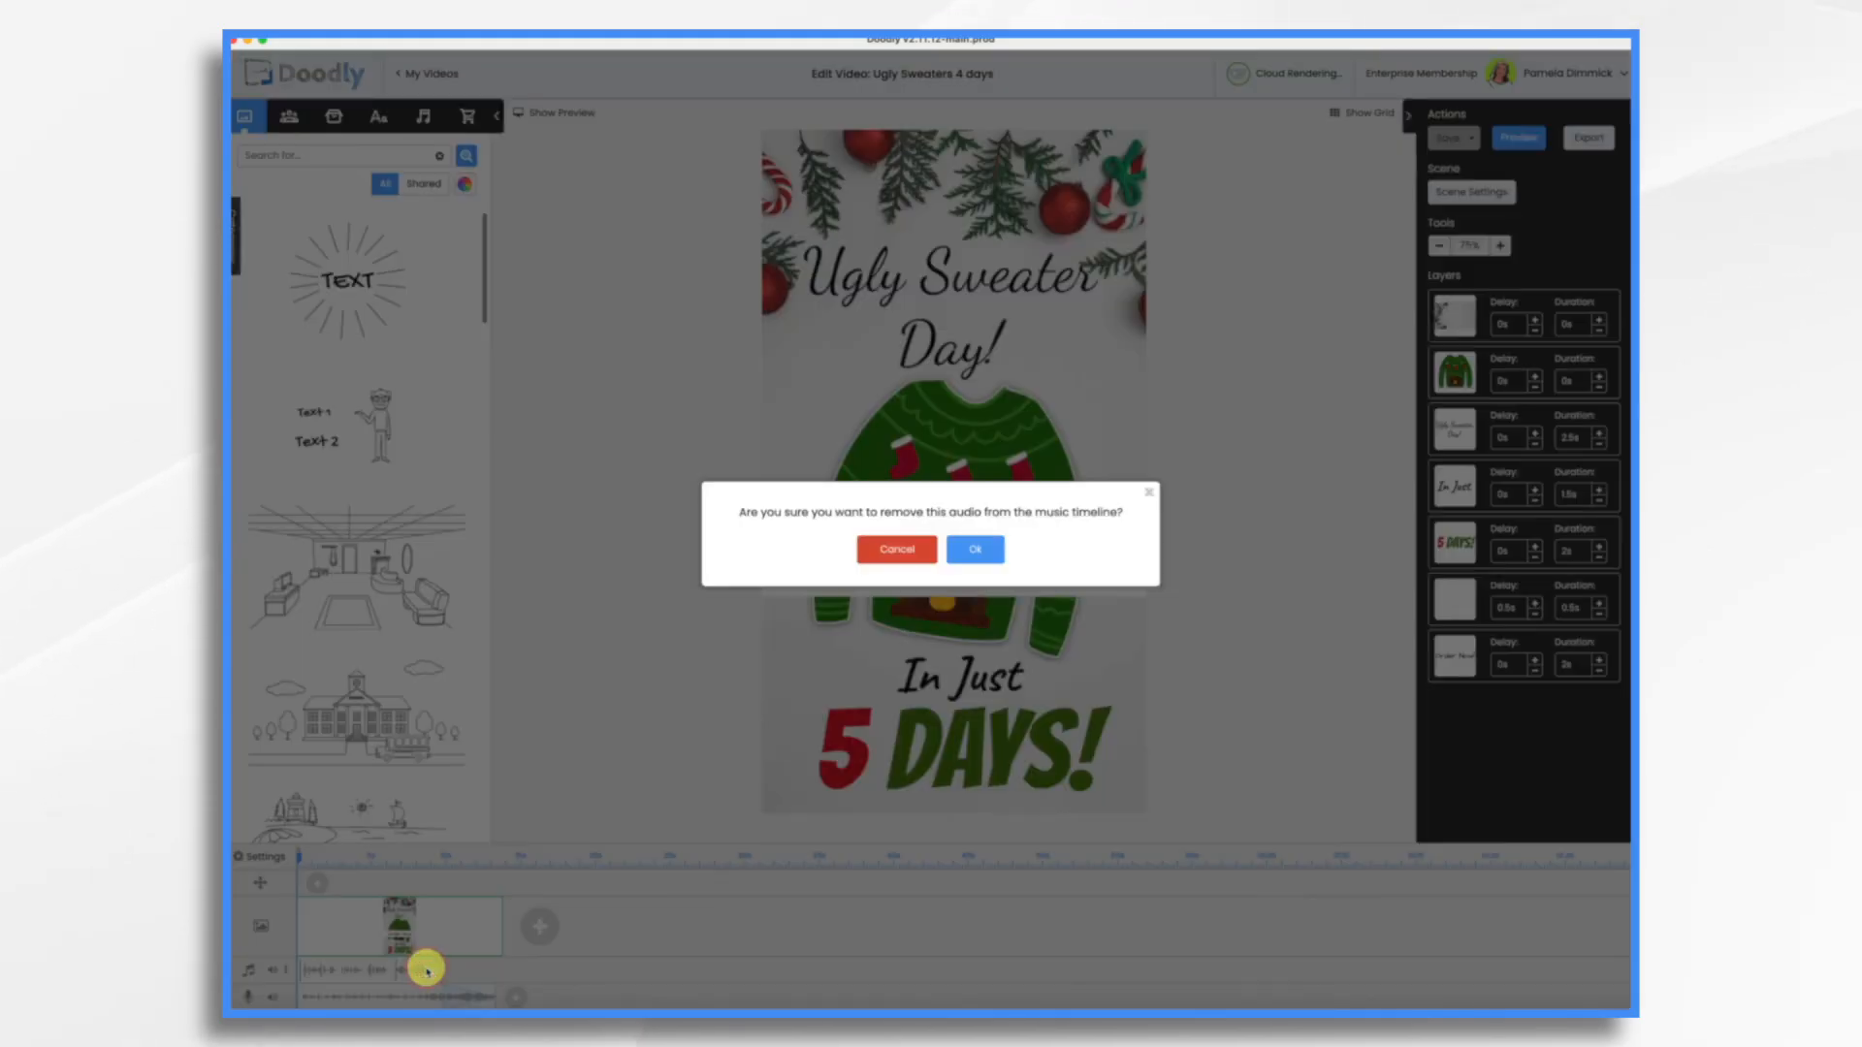
pyautogui.click(980, 550)
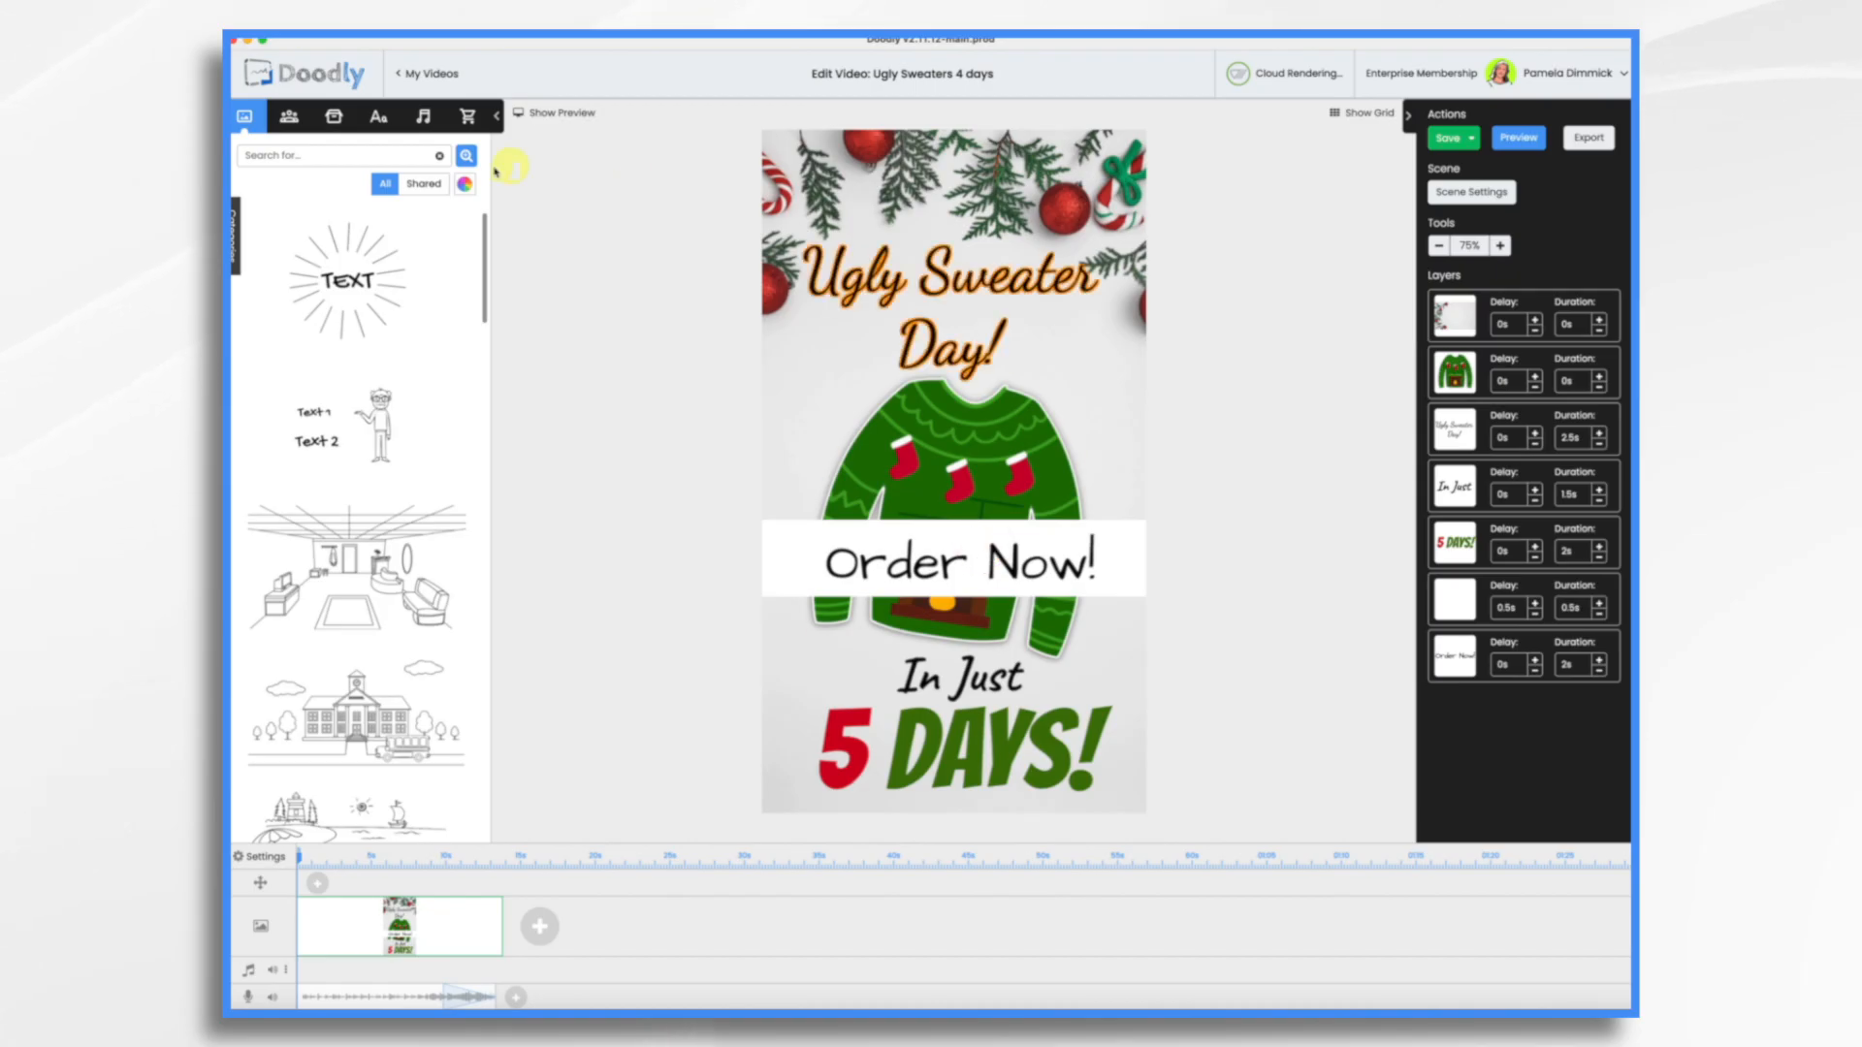
# Search the sounds for "ugly" and place the 4 days ugly sweater voiceover at the start of the music timeline
pyautogui.click(424, 116)
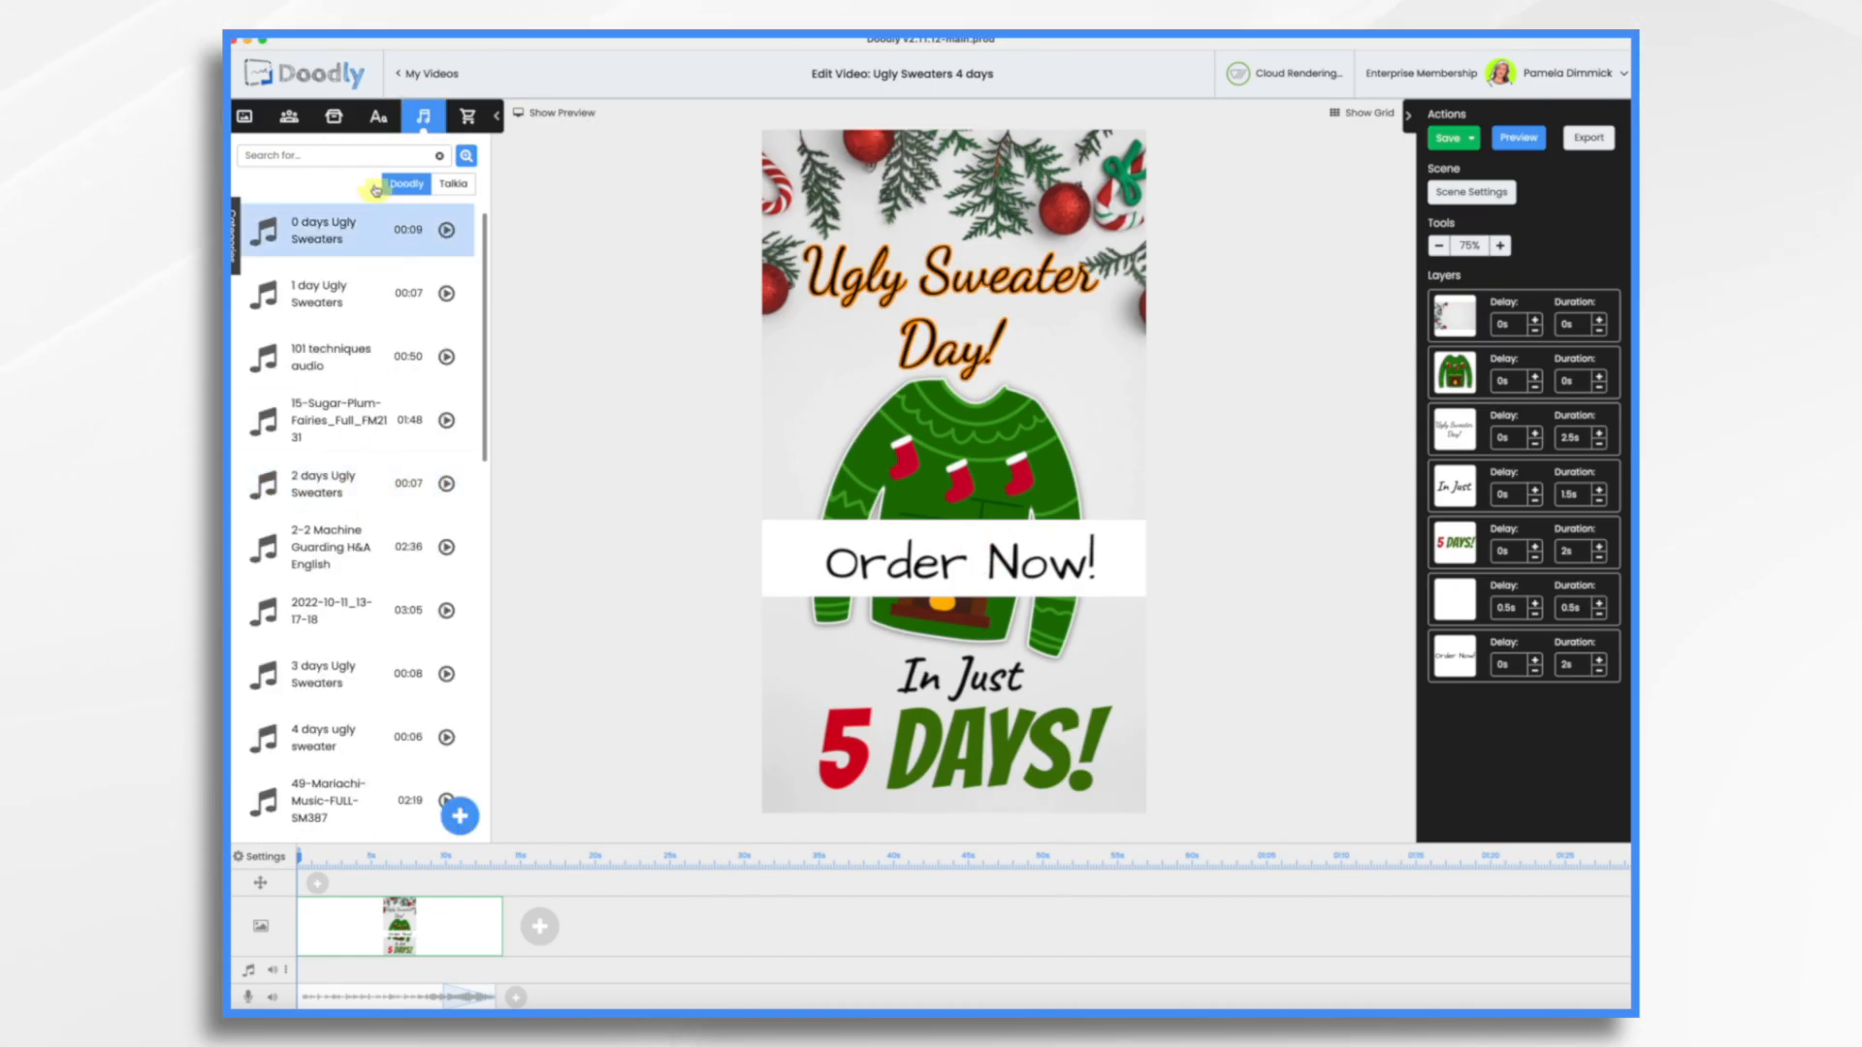
pyautogui.click(329, 159)
pyautogui.write('ugly')
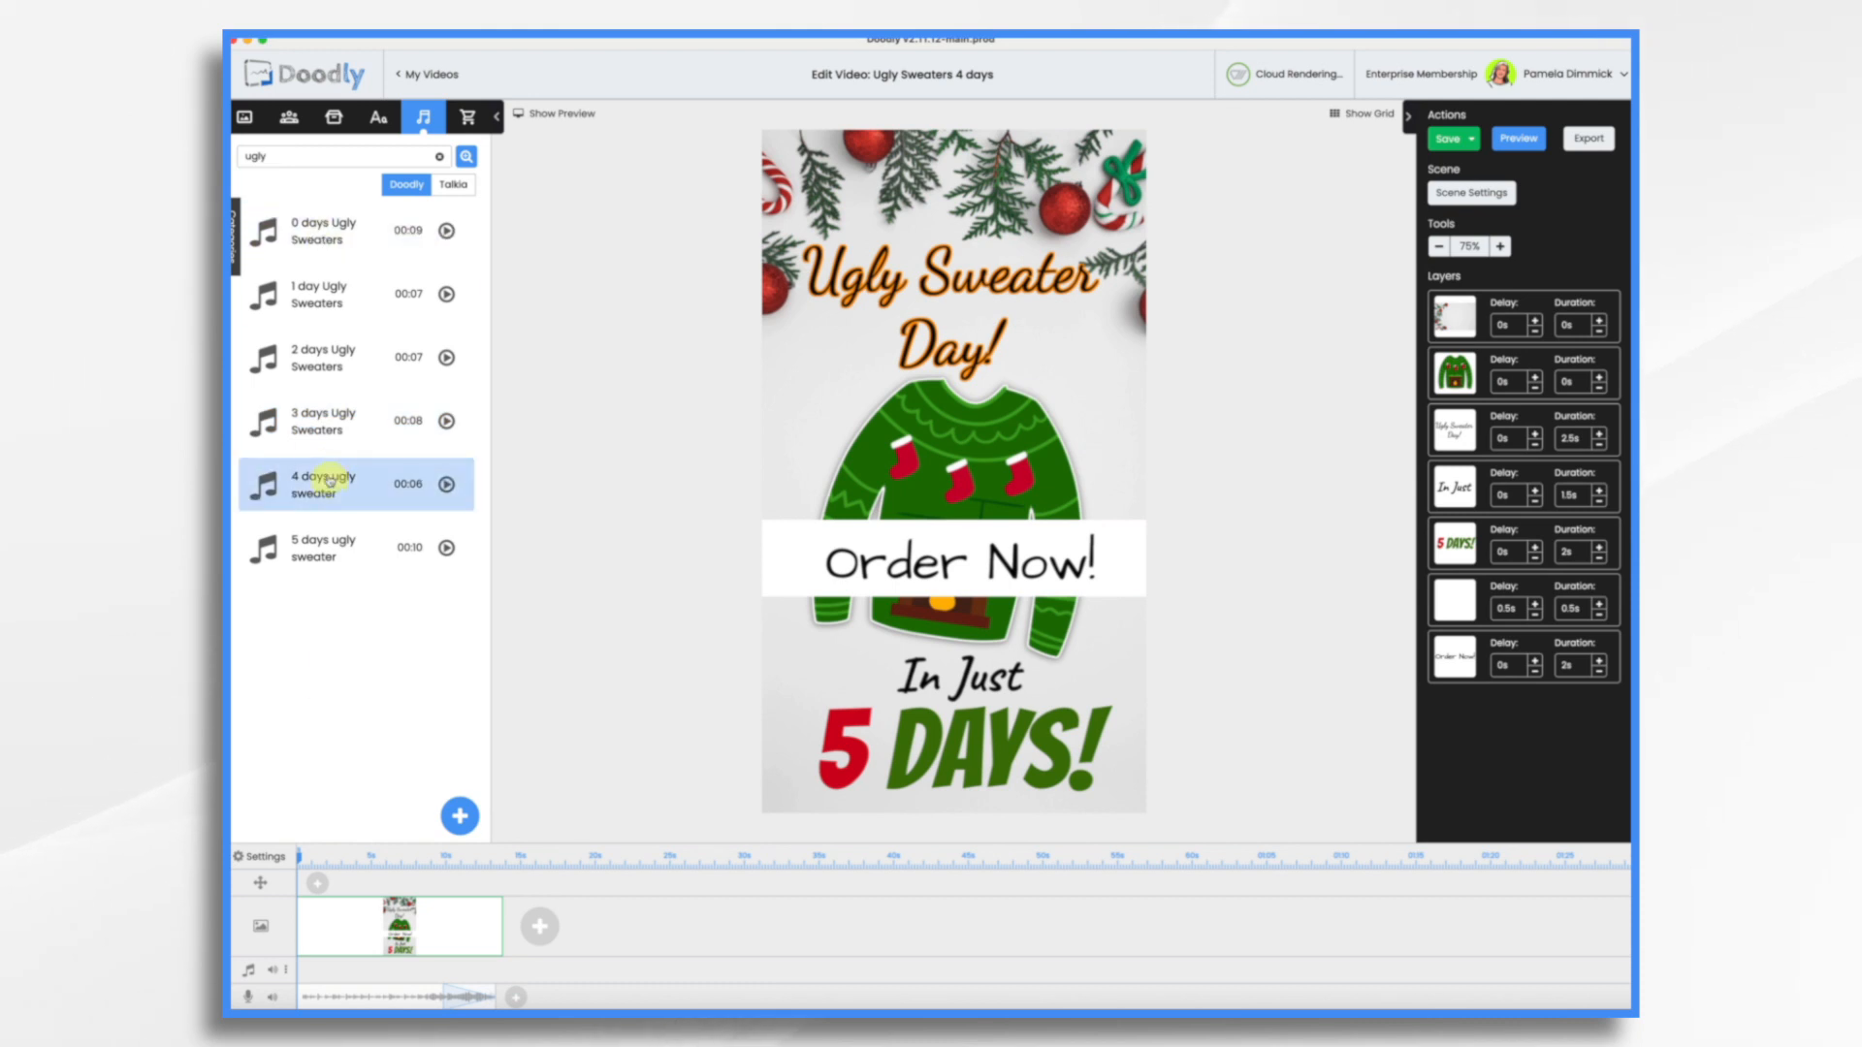
pyautogui.moveTo(323, 484); pyautogui.dragTo(388, 968)
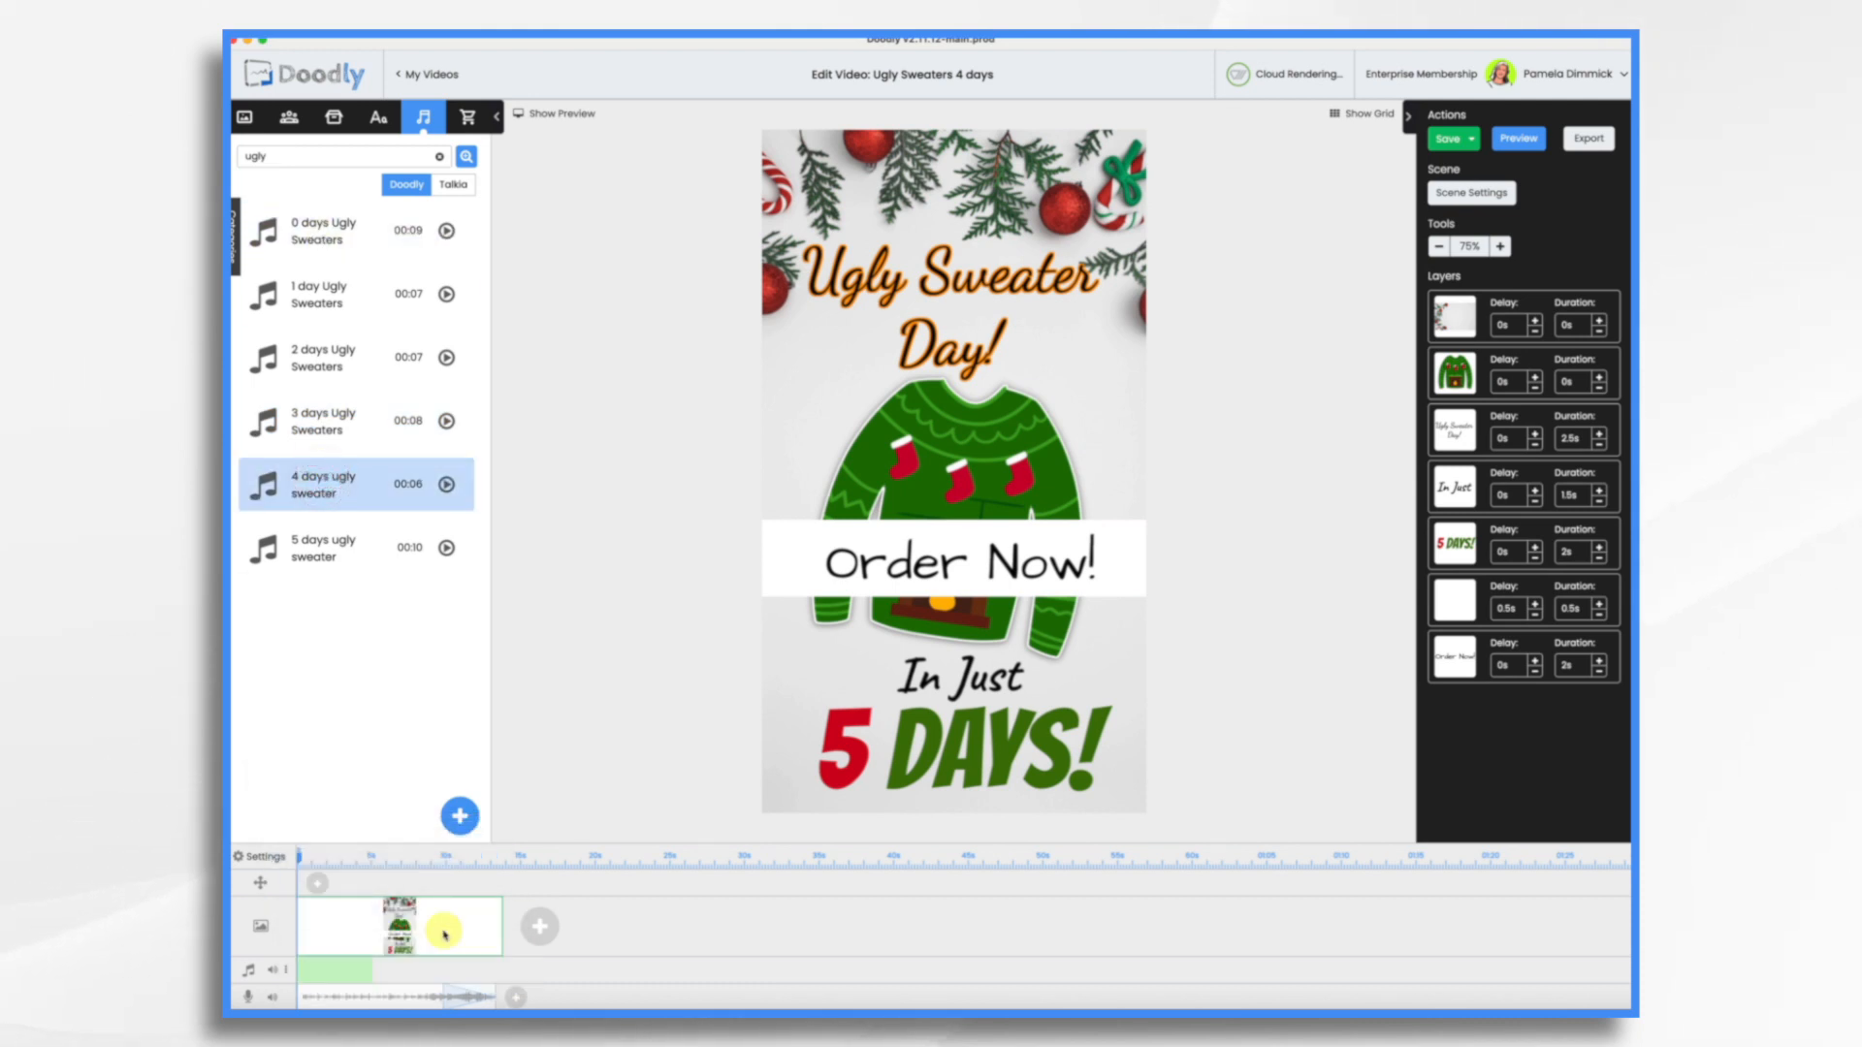
# Change the 5 DAYS! text at the bottom of the scene to 4 DAYS LEFT!
pyautogui.doubleClick(843, 766)
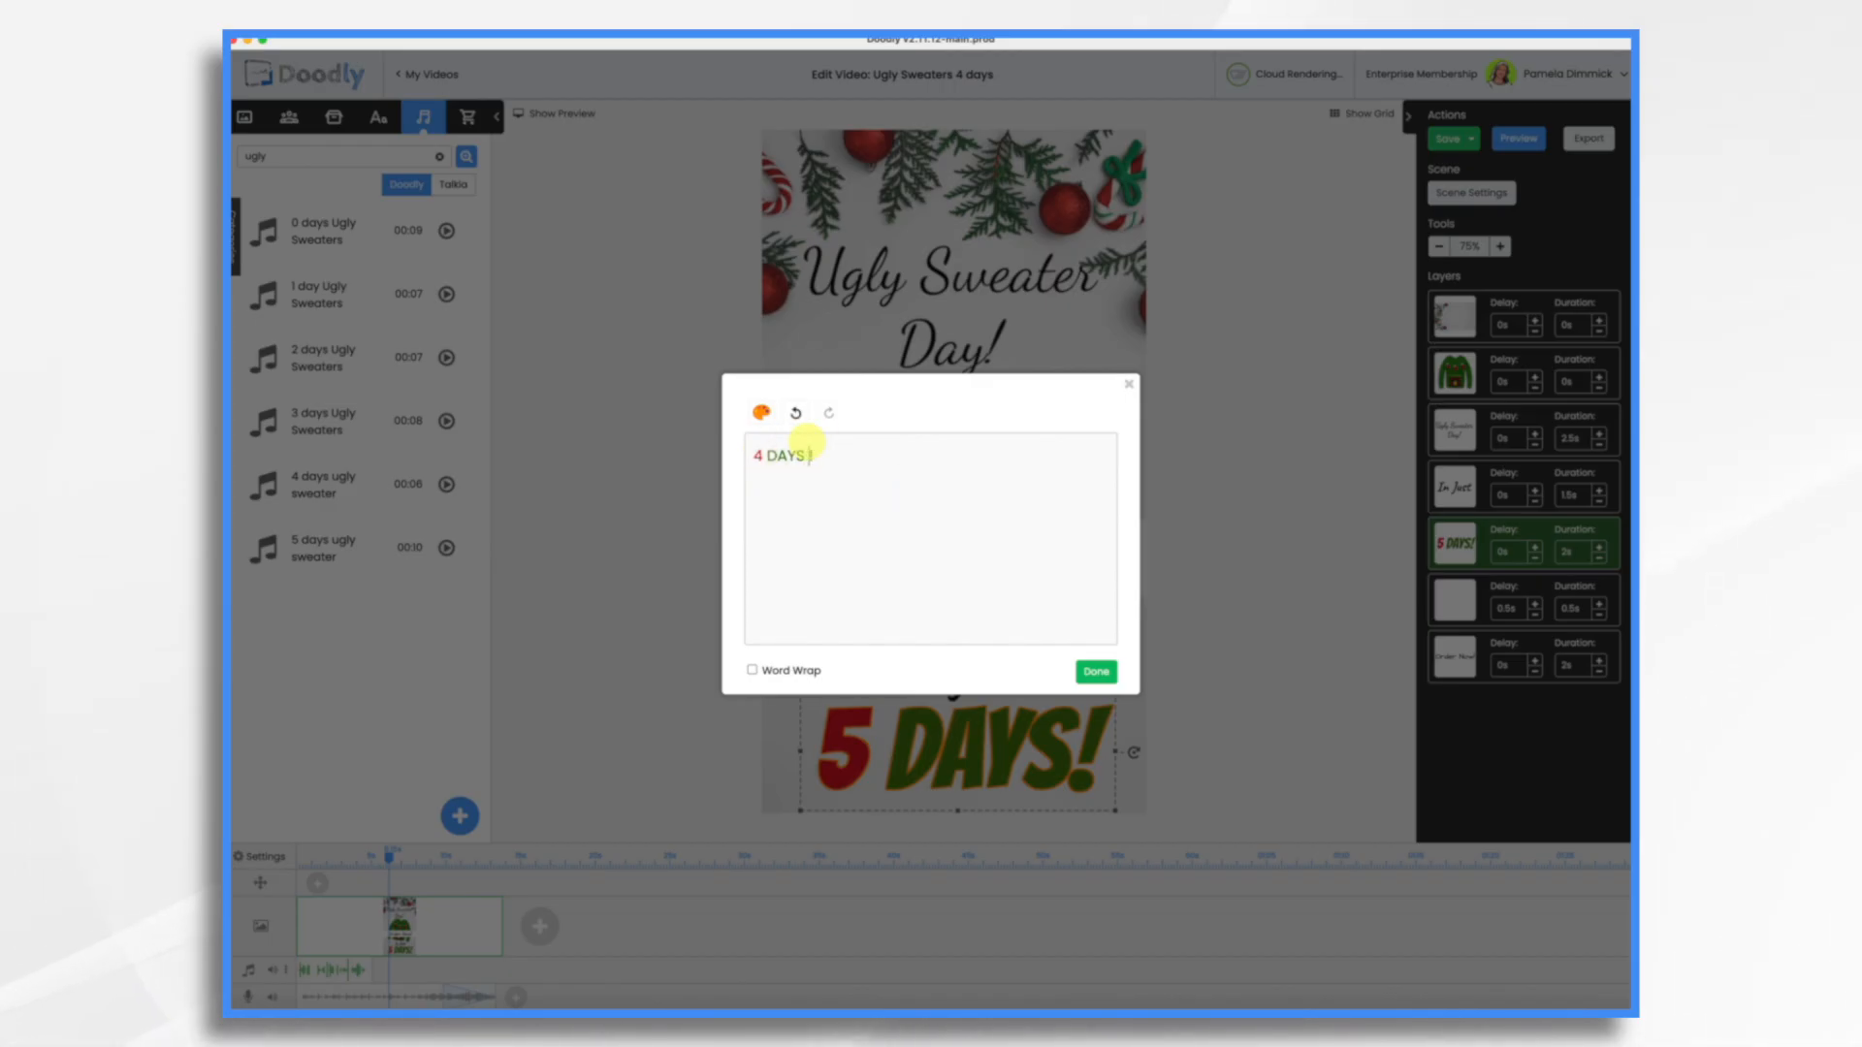
pyautogui.write('EFT!')
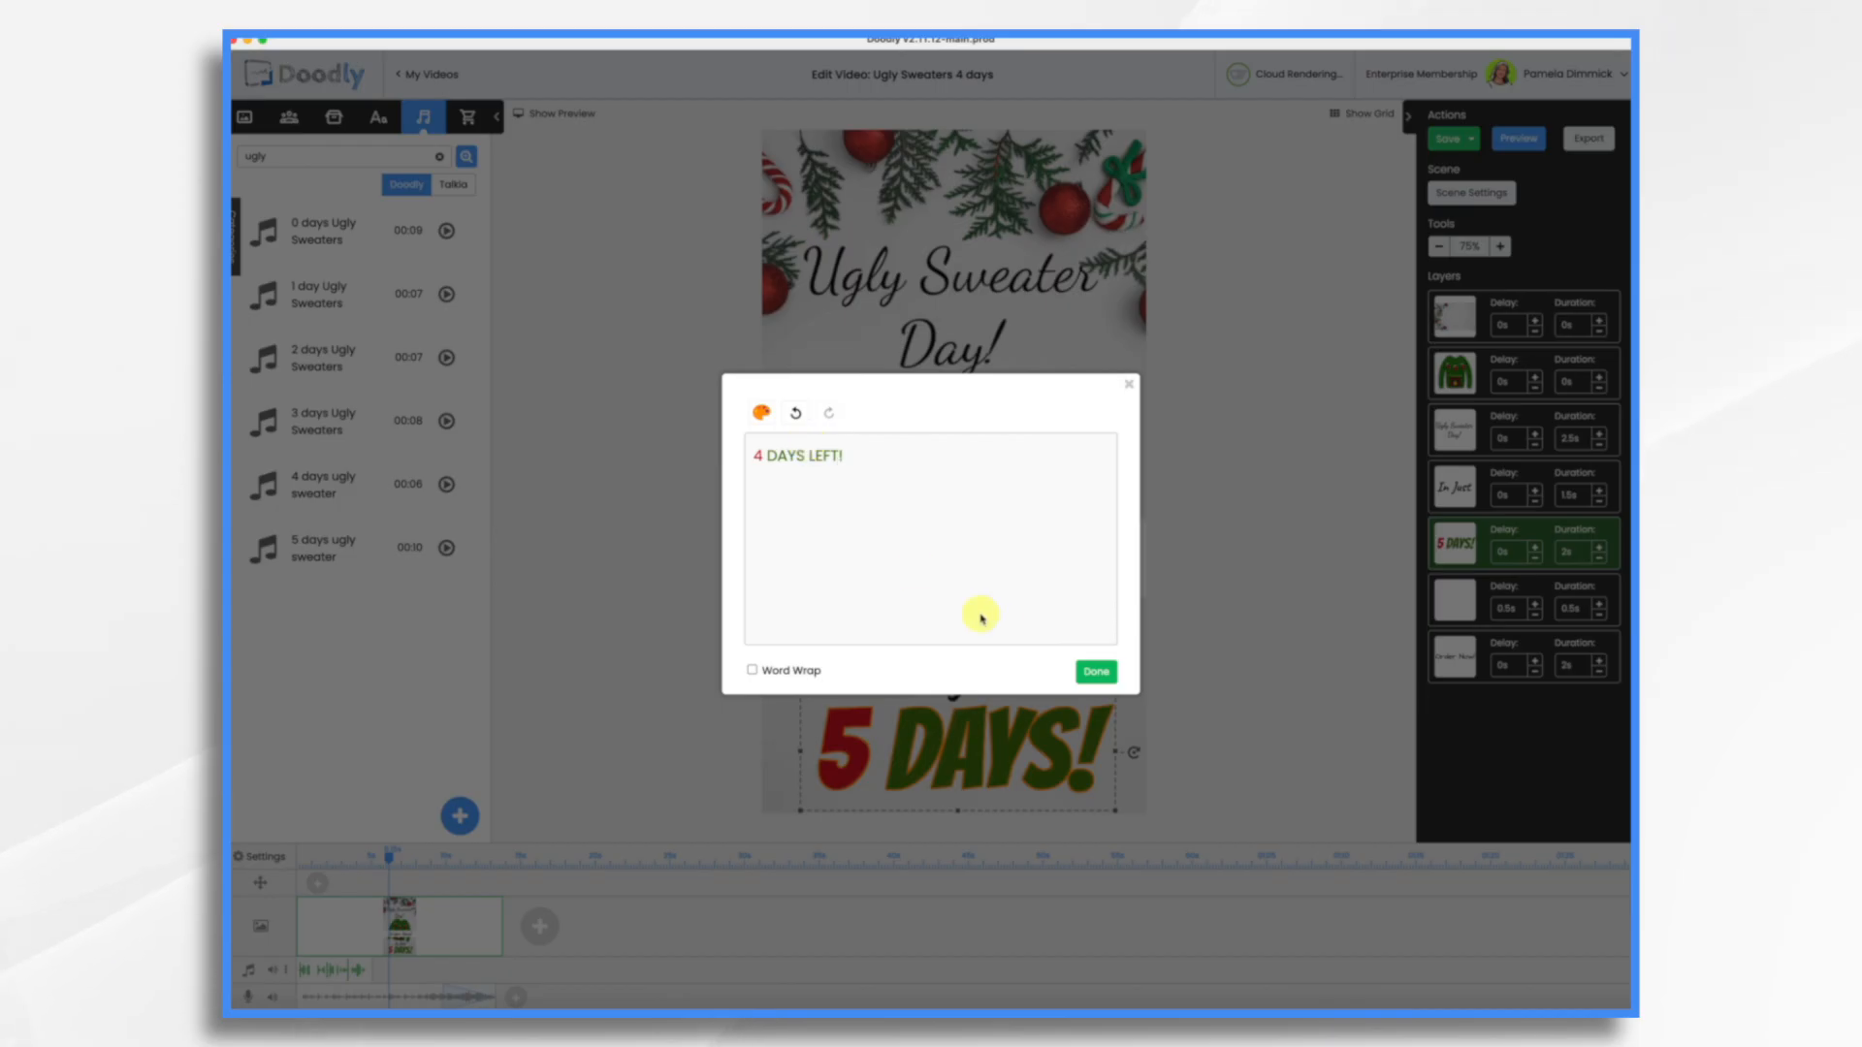
pyautogui.click(1094, 672)
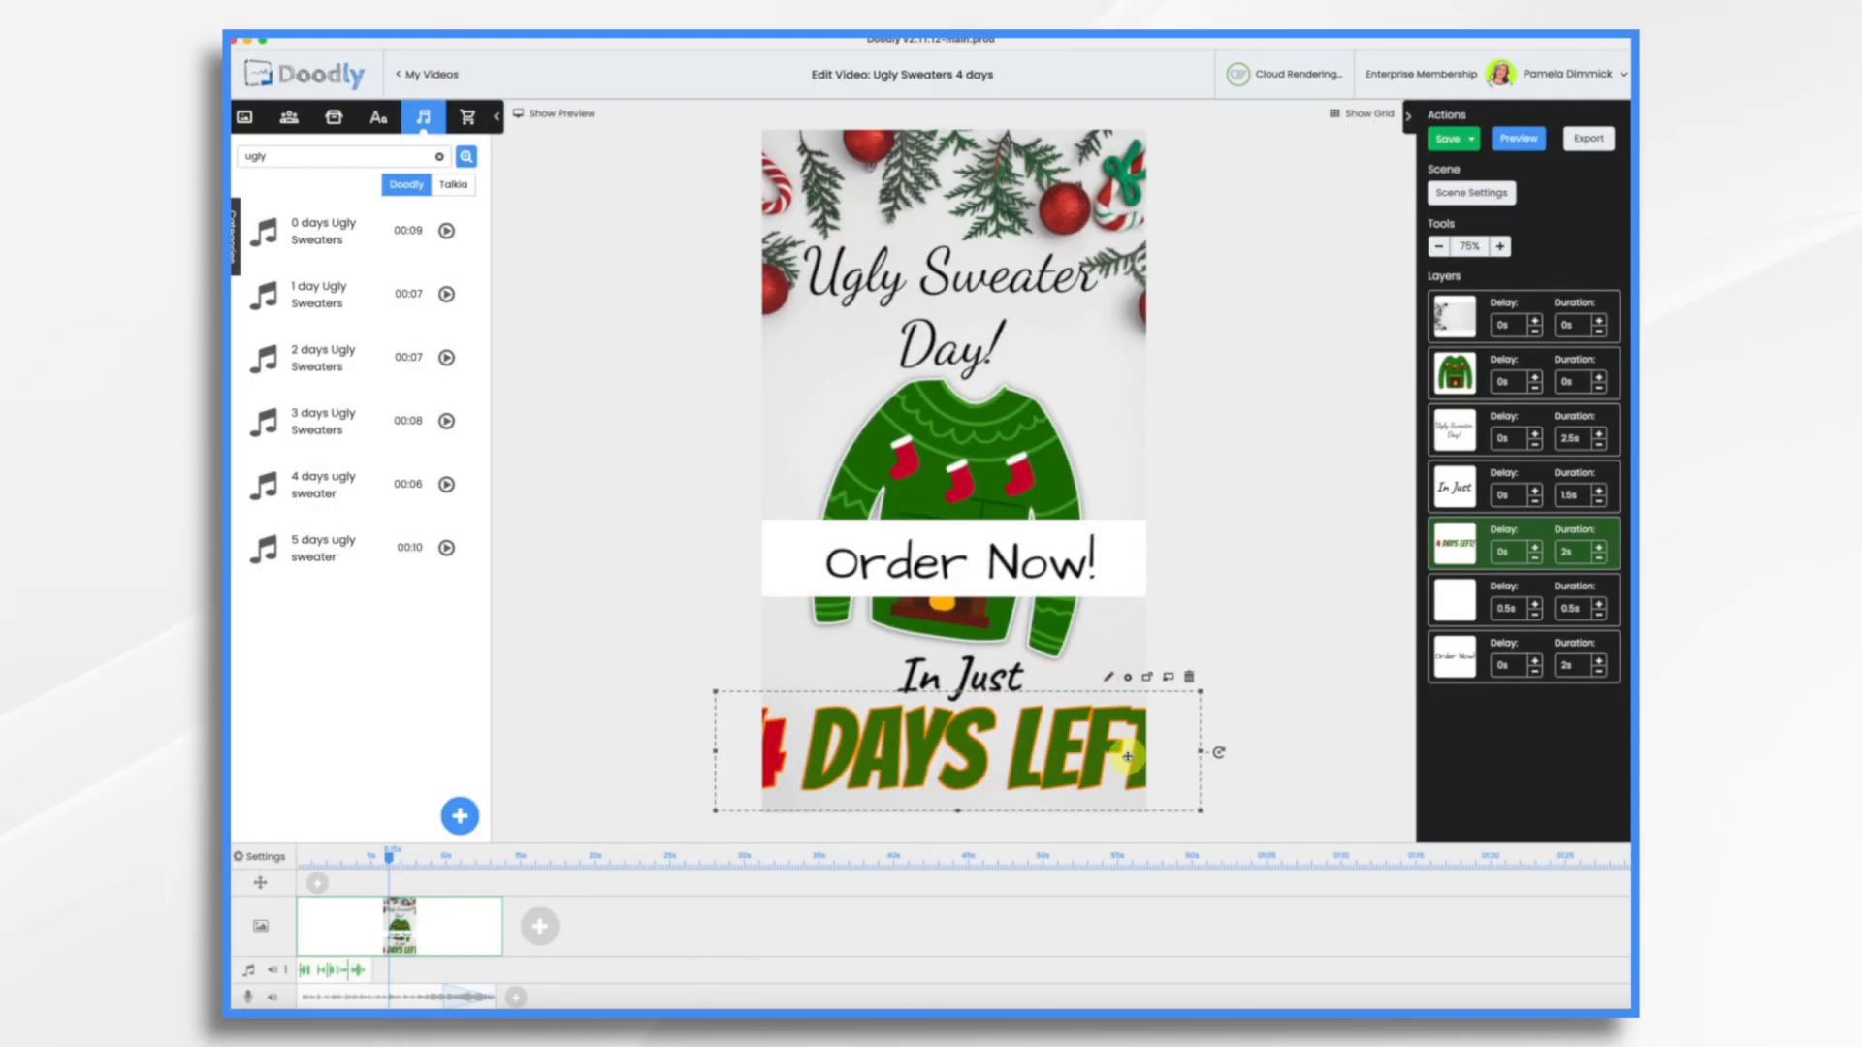
# Shrink the 4 DAYS LEFT! text to fit across the bottom of the scene and move its layer directly after the sweater
pyautogui.moveTo(1200, 810); pyautogui.dragTo(1043, 773)
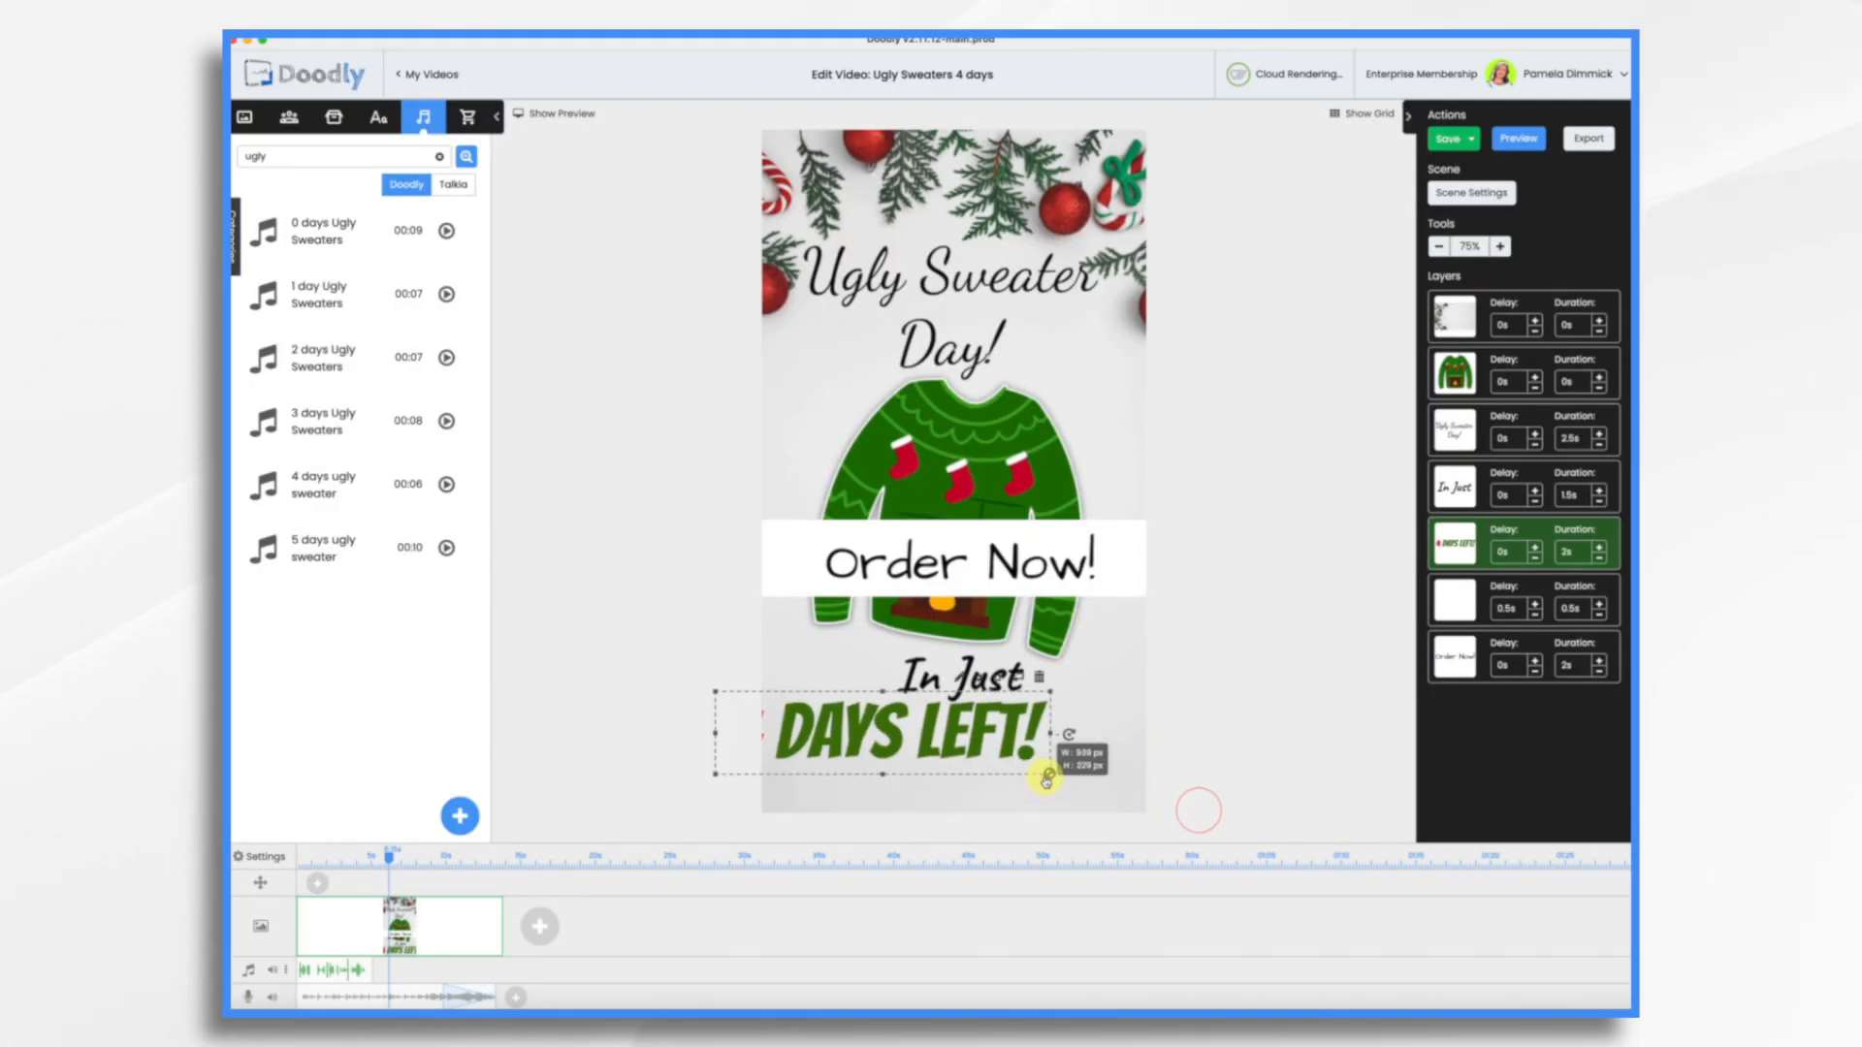
pyautogui.moveTo(931, 736); pyautogui.dragTo(998, 761)
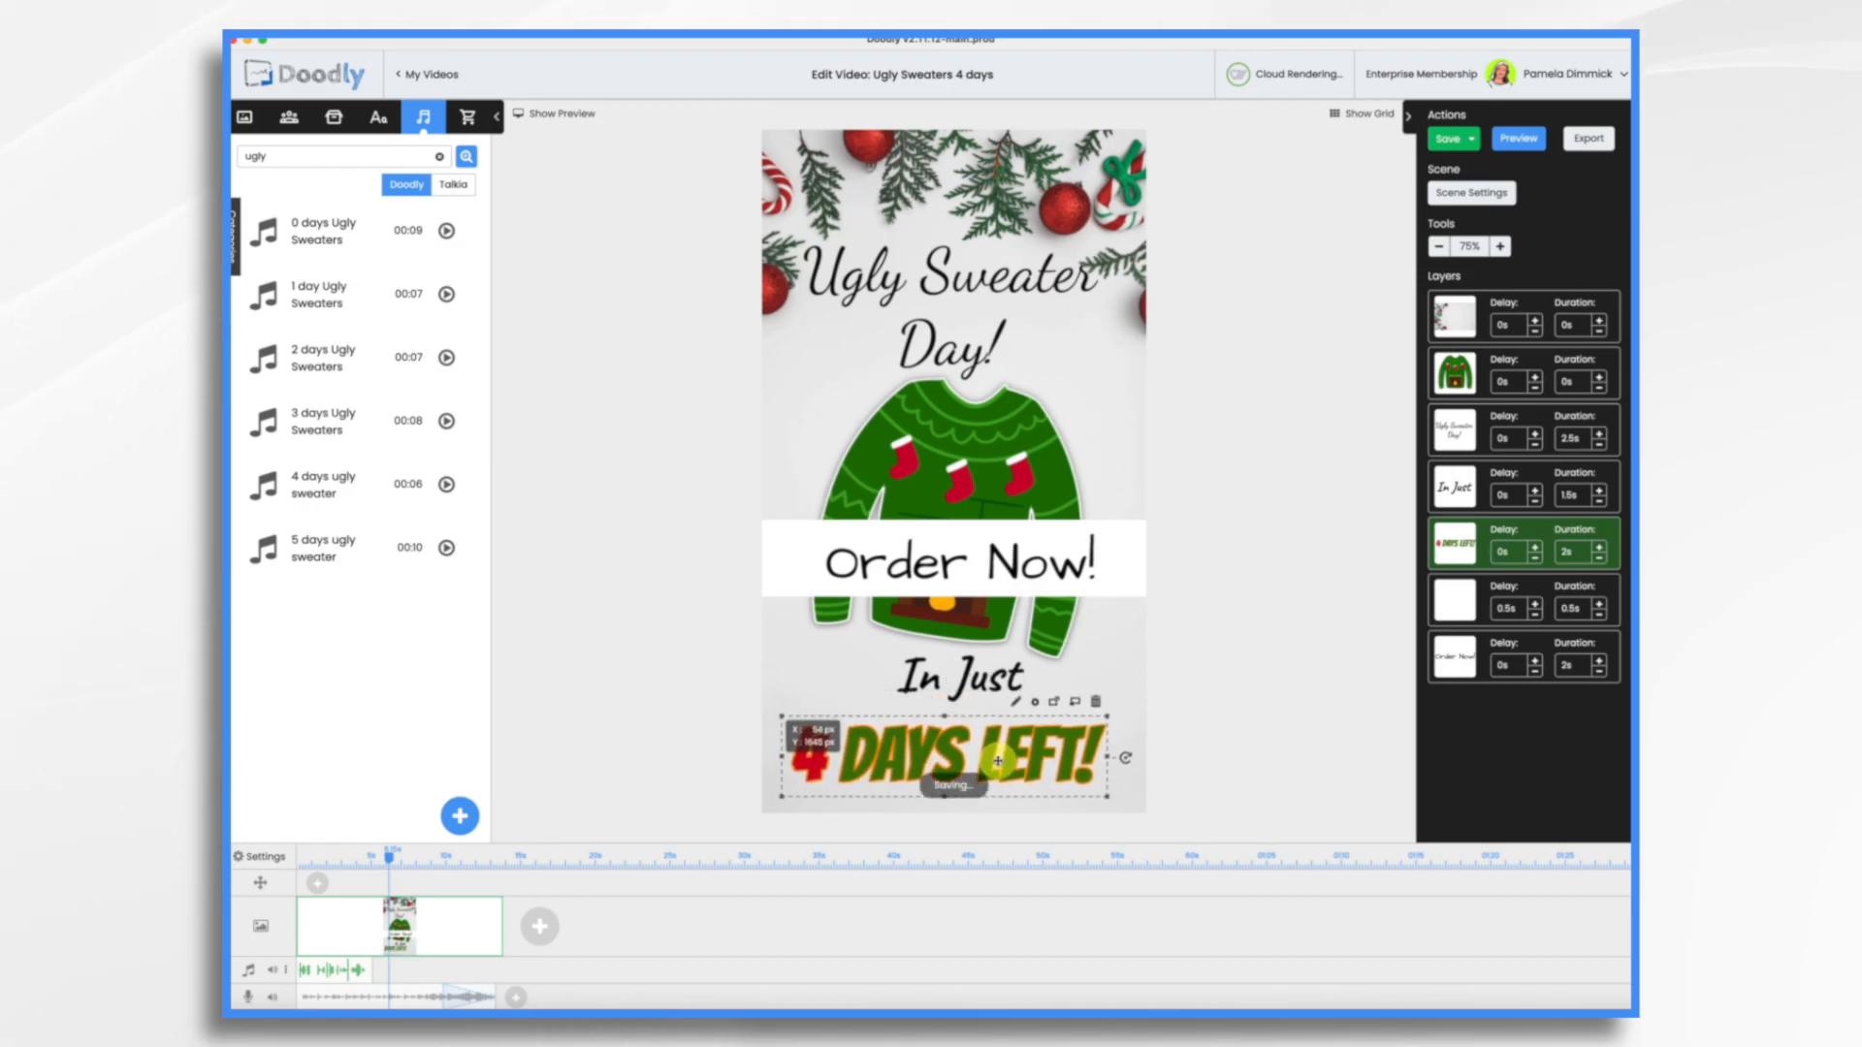
pyautogui.moveTo(1460, 549); pyautogui.dragTo(1462, 428)
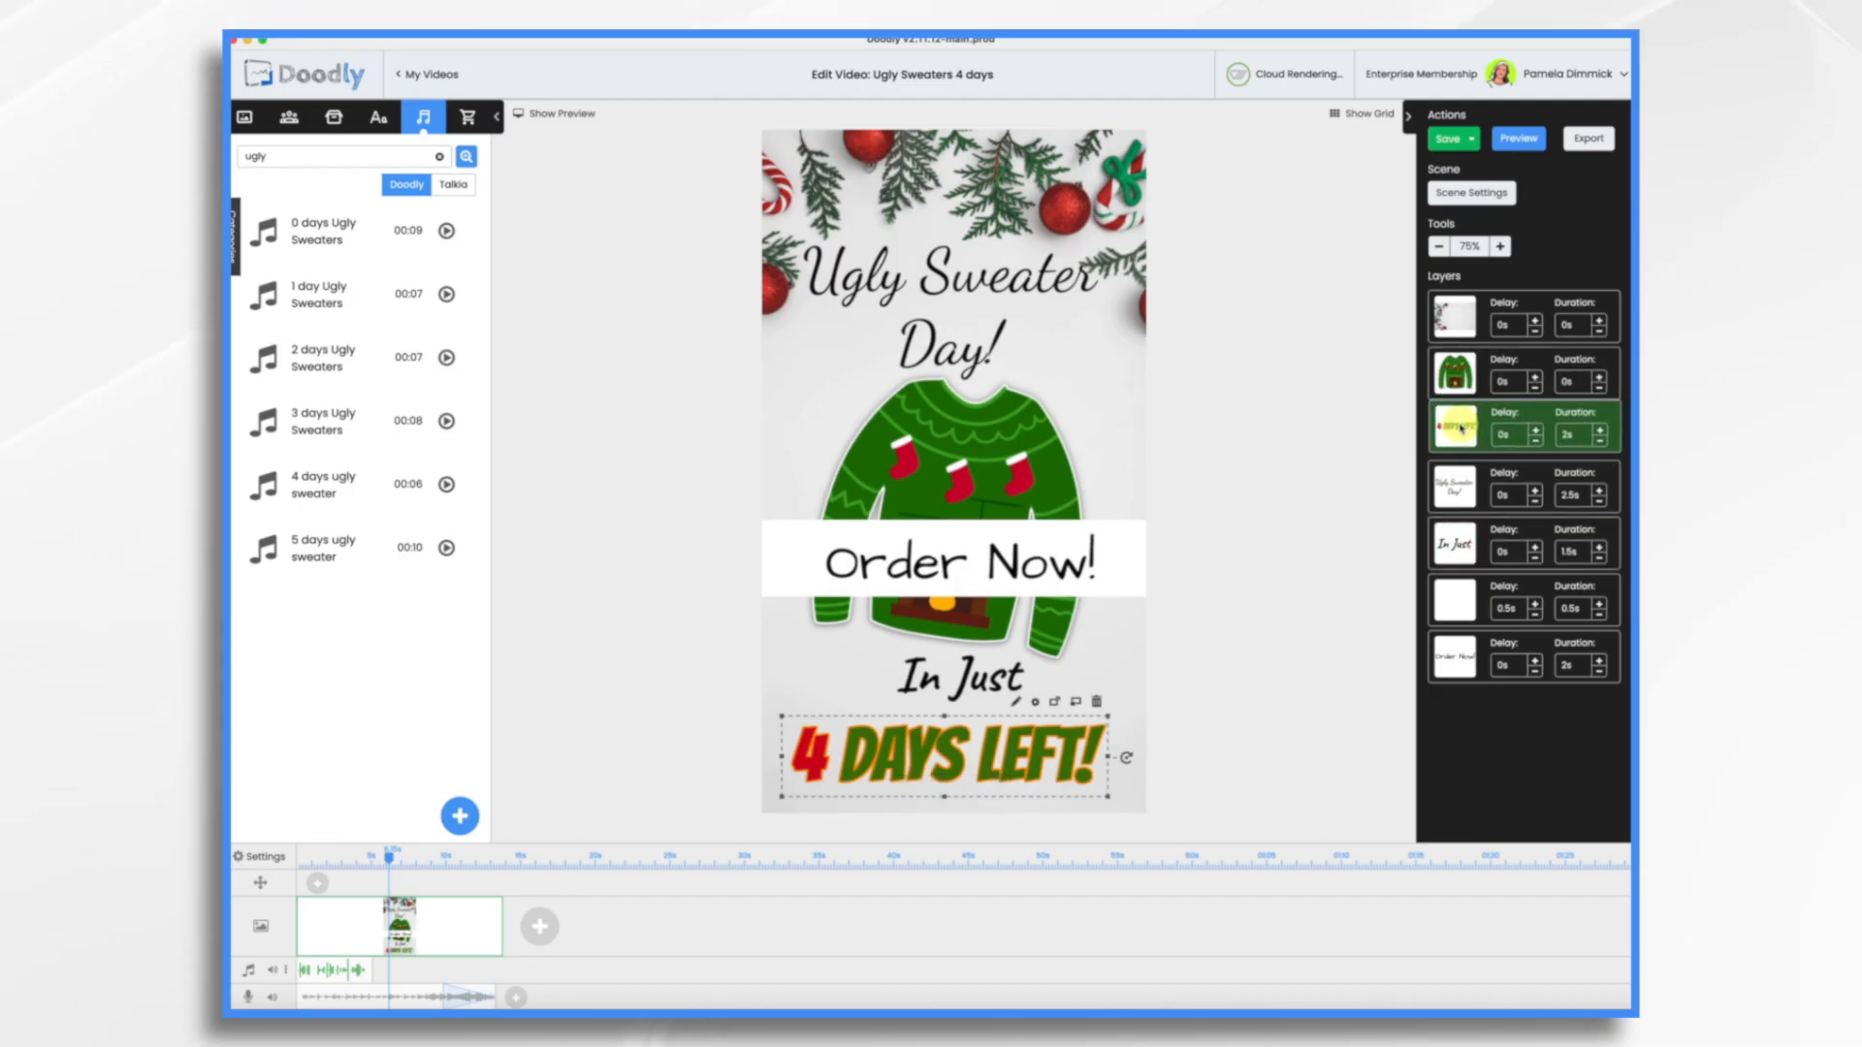
# Replace the green sweater with the Ugly Sweater 2 wreath image and enlarge it to fill the same space
pyautogui.click(954, 443)
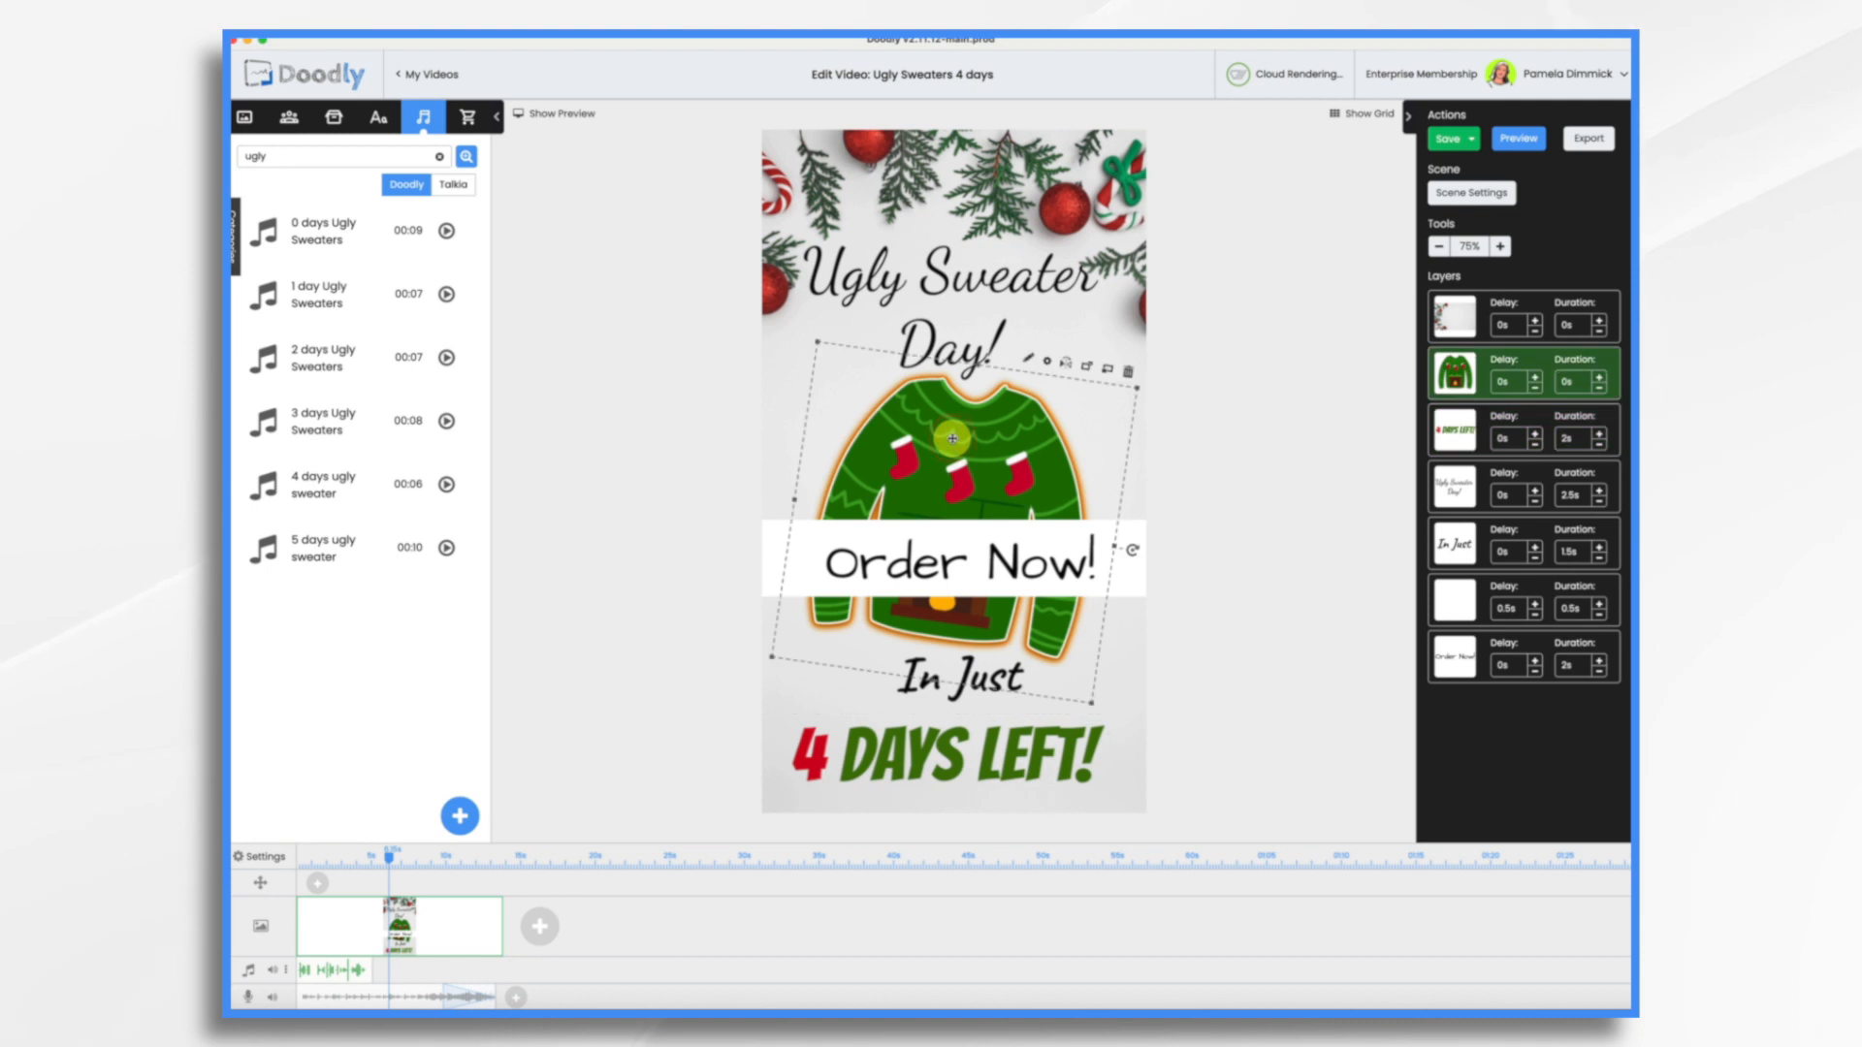
pyautogui.click(334, 120)
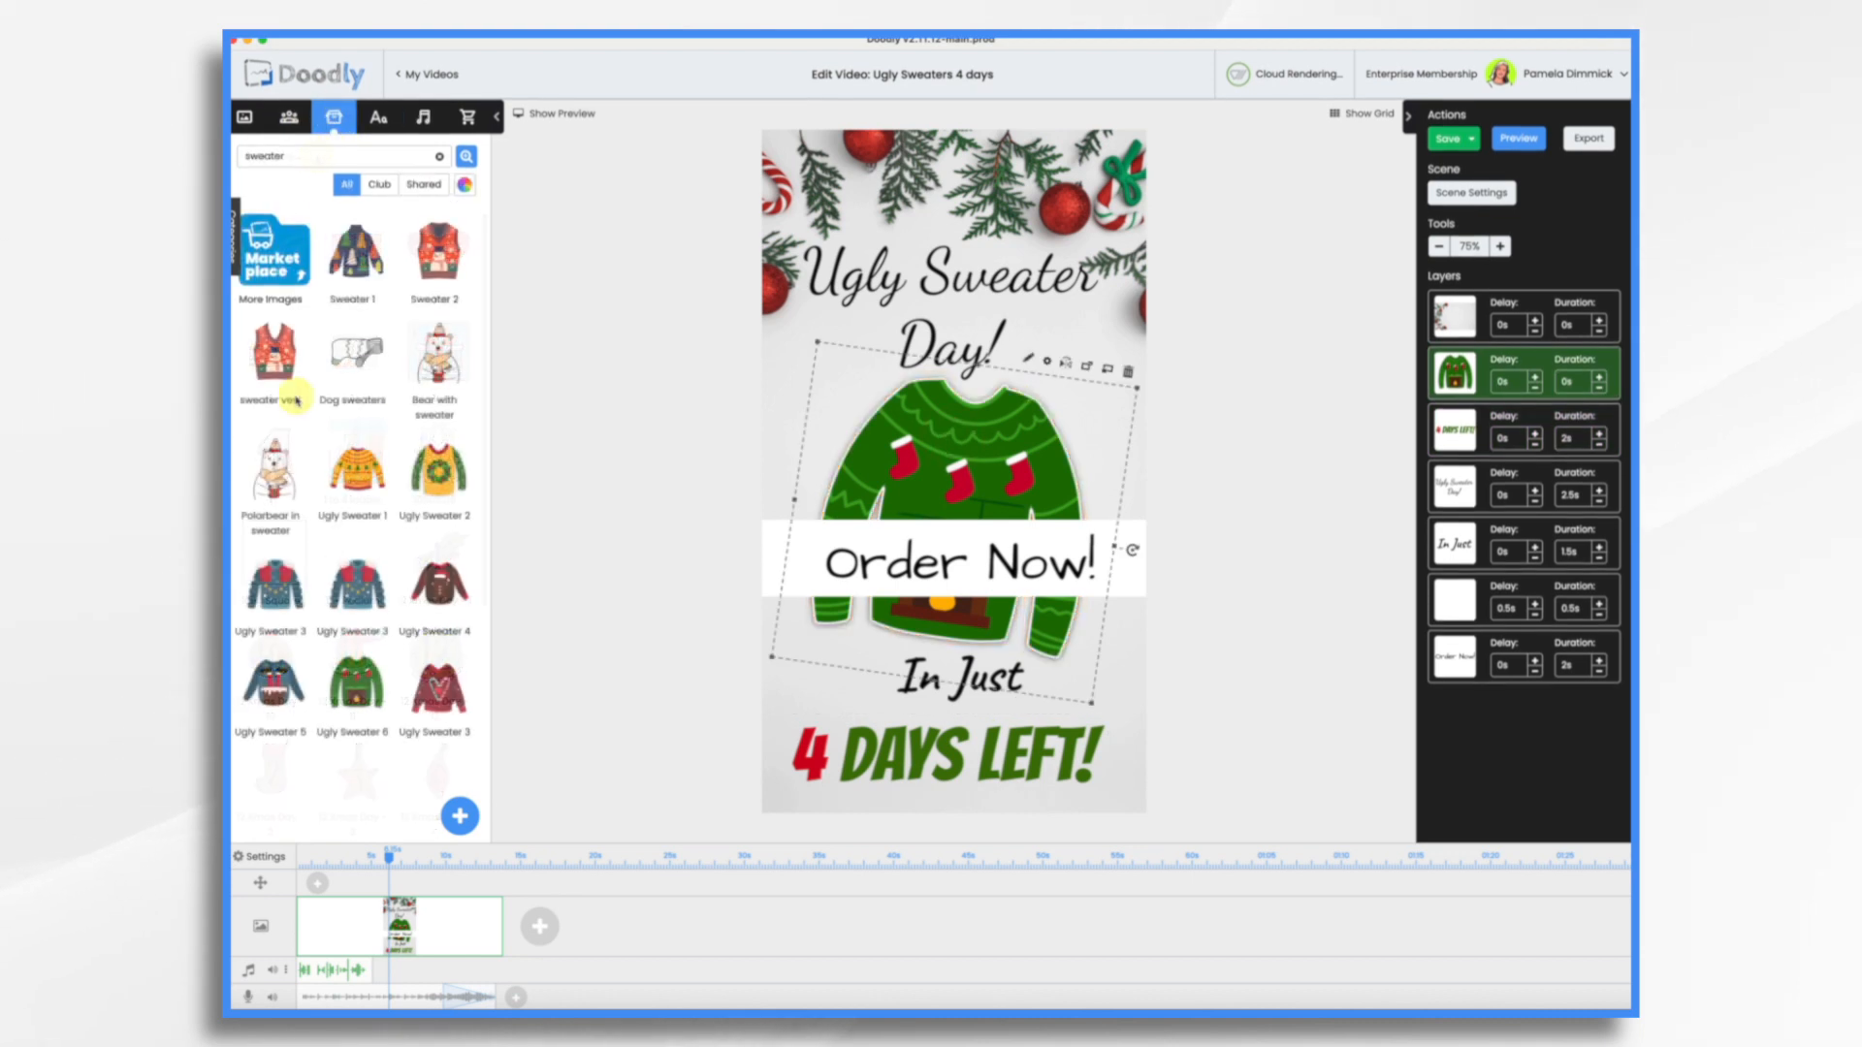
pyautogui.moveTo(488, 466); pyautogui.dragTo(1019, 480)
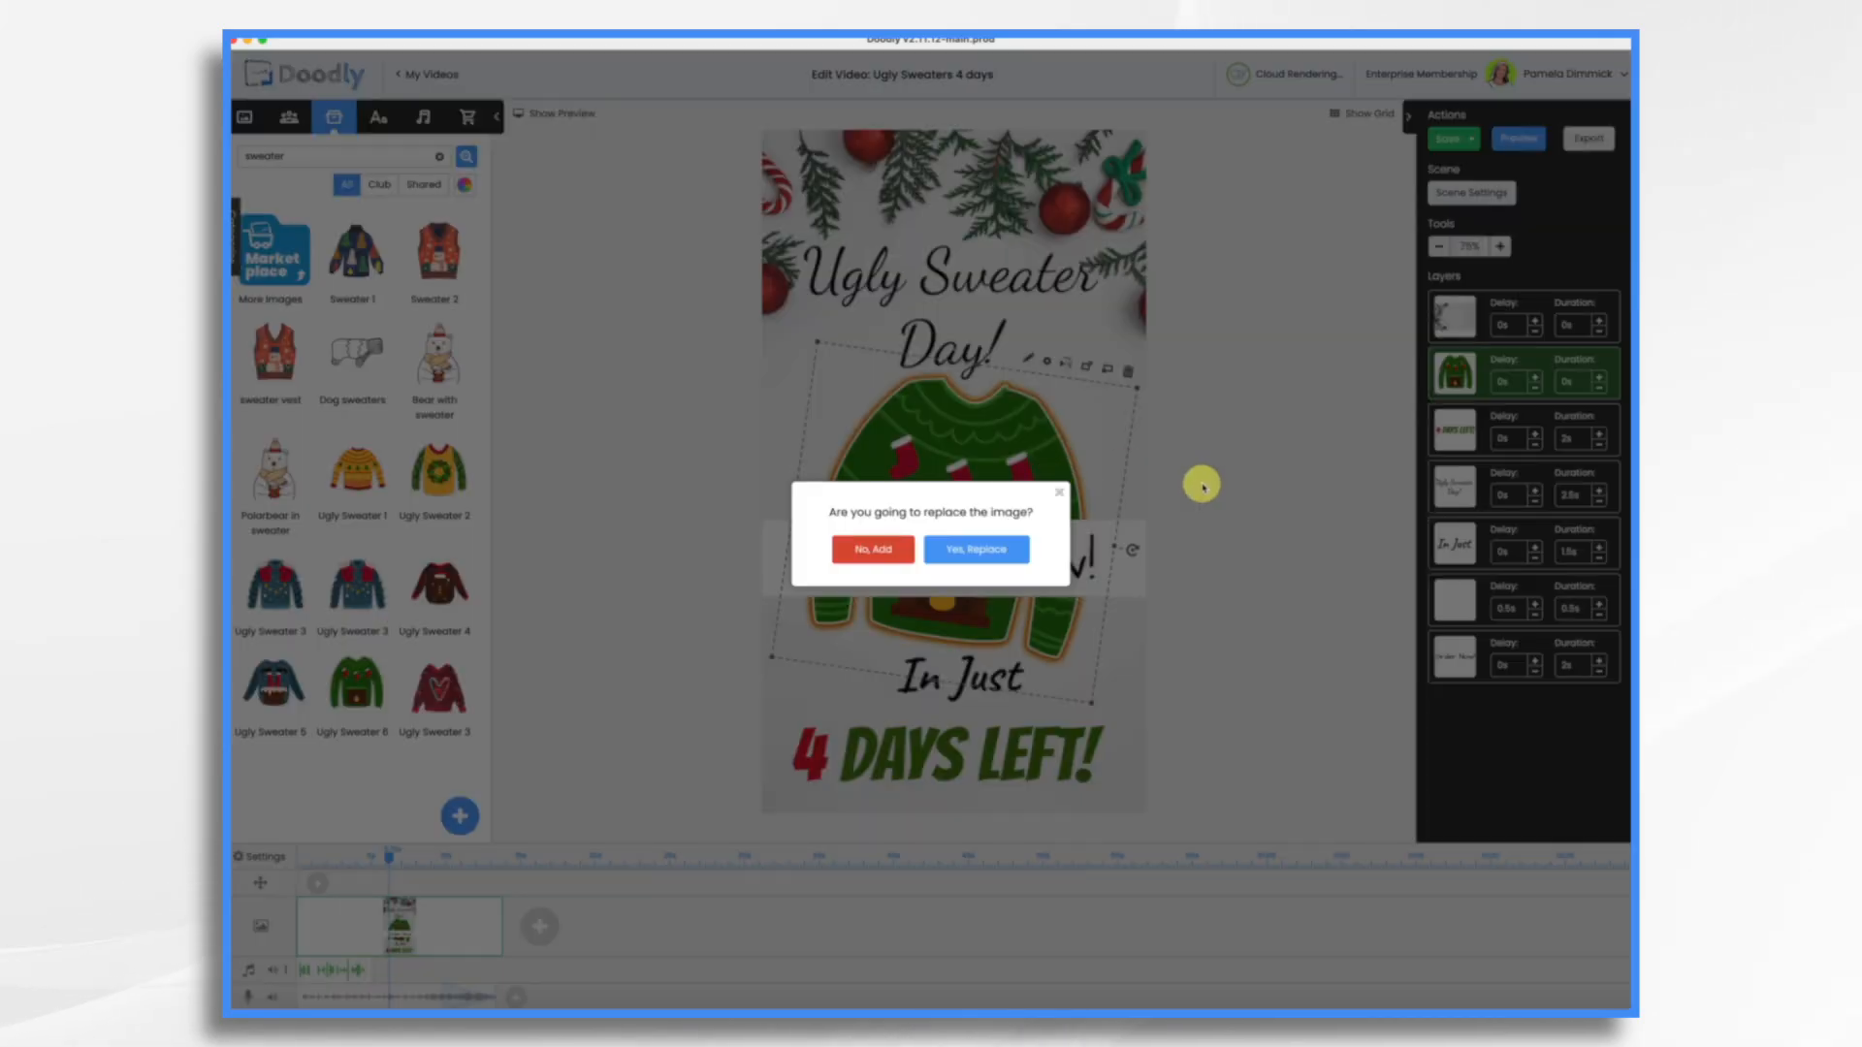
pyautogui.click(974, 571)
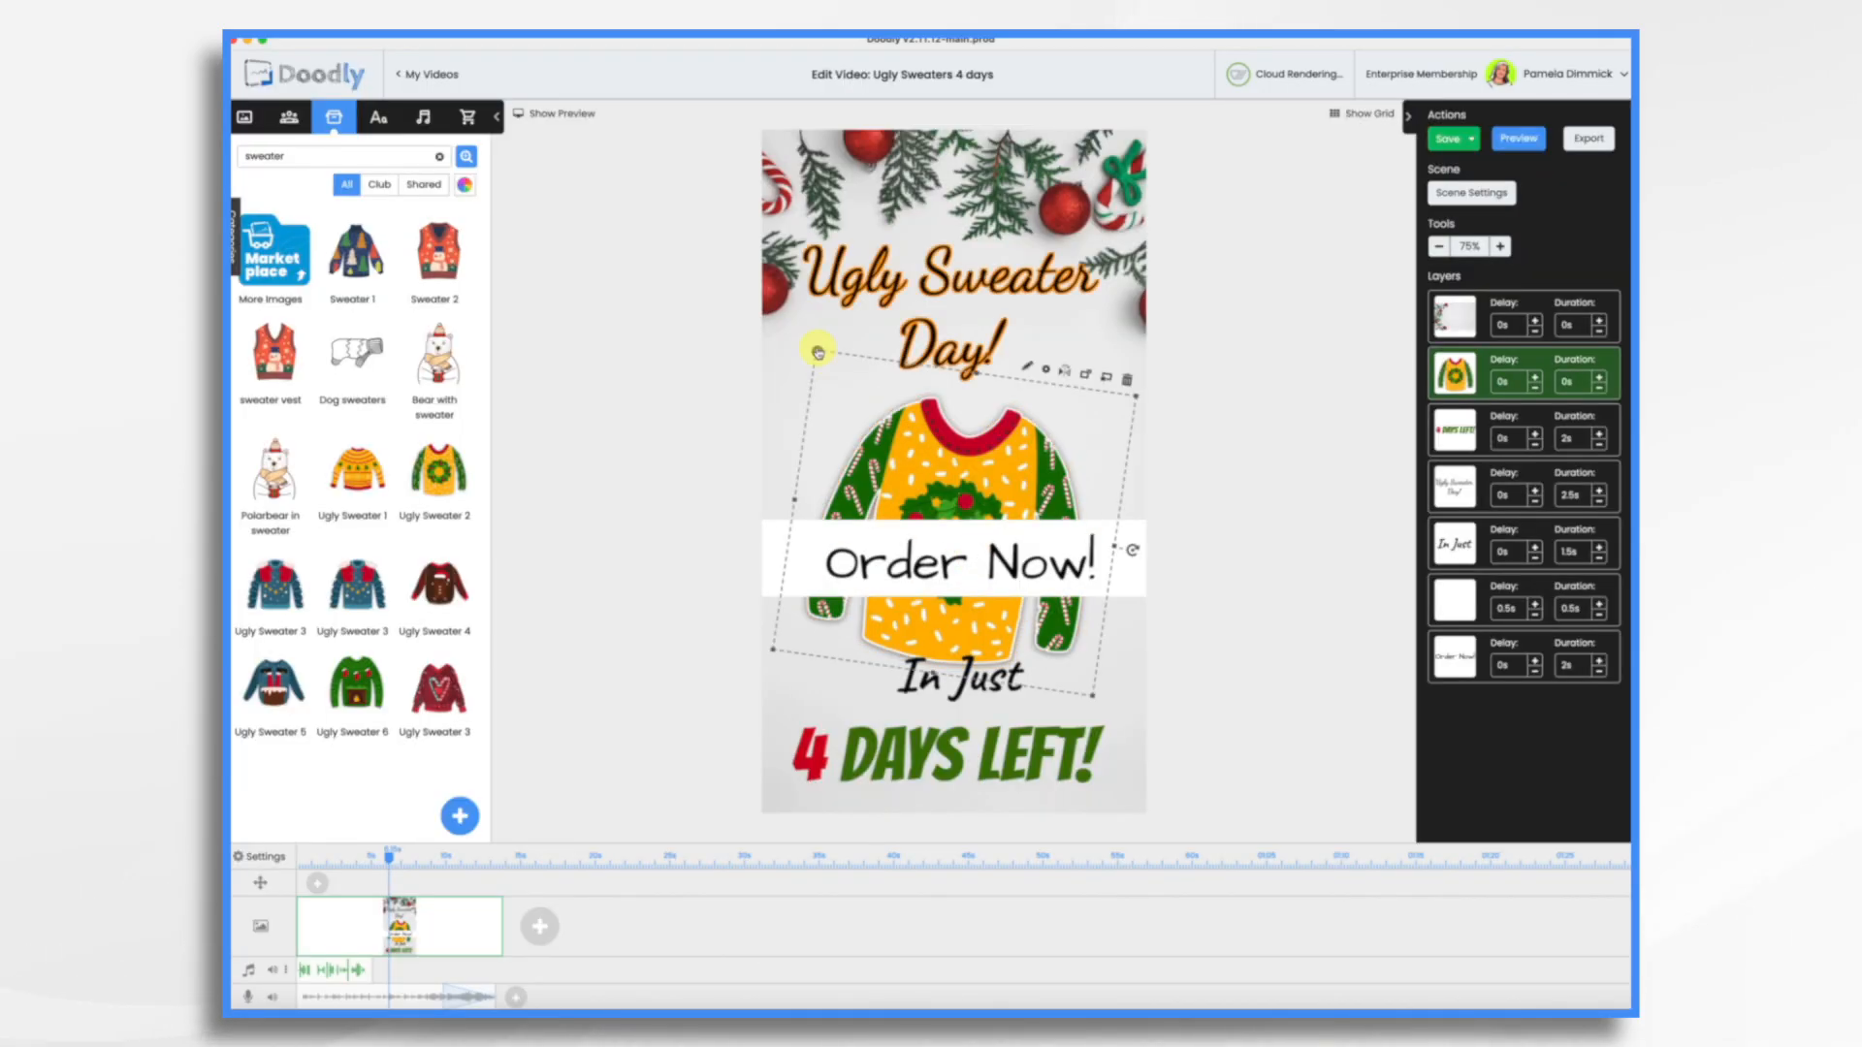
# Delete the In Just text above the days-left line
pyautogui.click(1009, 671)
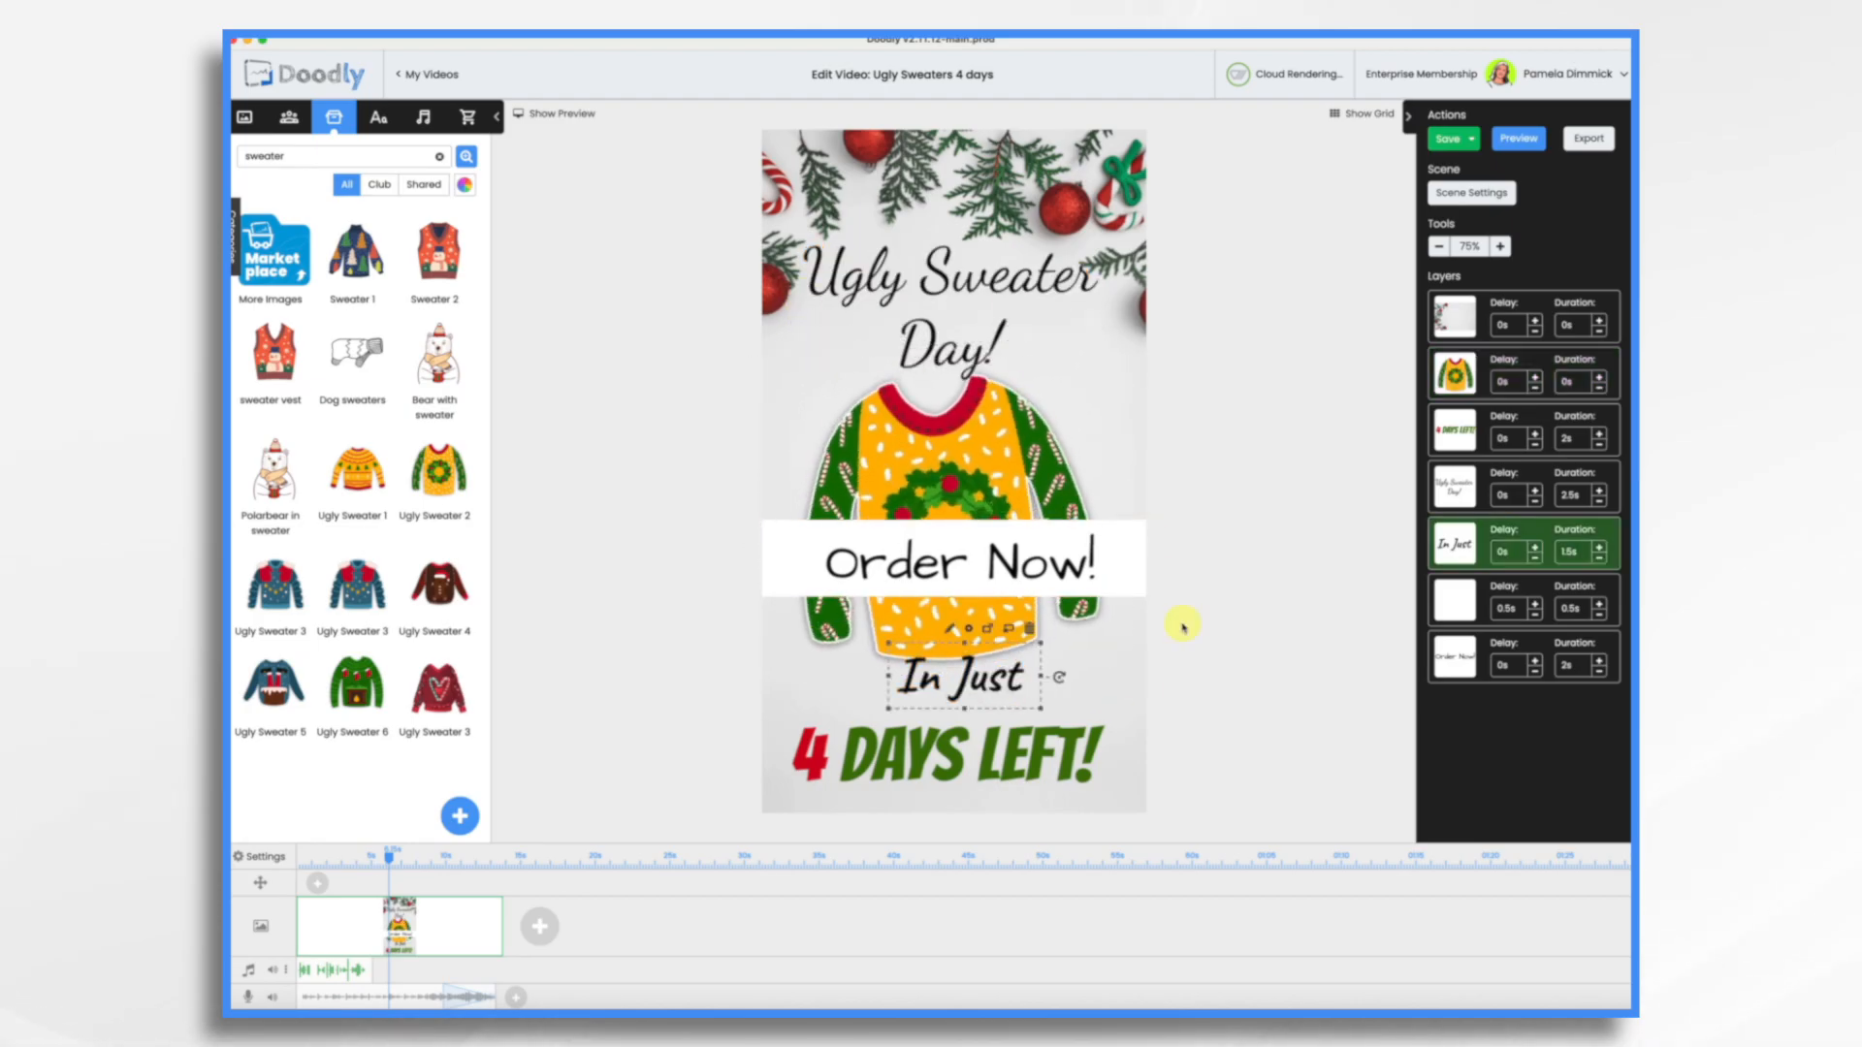
pyautogui.press('Delete')
pyautogui.click(1099, 562)
# Move the Ugly Sweater Day! layer directly after the background, setting its duration to 0s and the sweater's to 0.5s
pyautogui.click(1472, 497)
pyautogui.moveTo(1462, 496); pyautogui.dragTo(1571, 384)
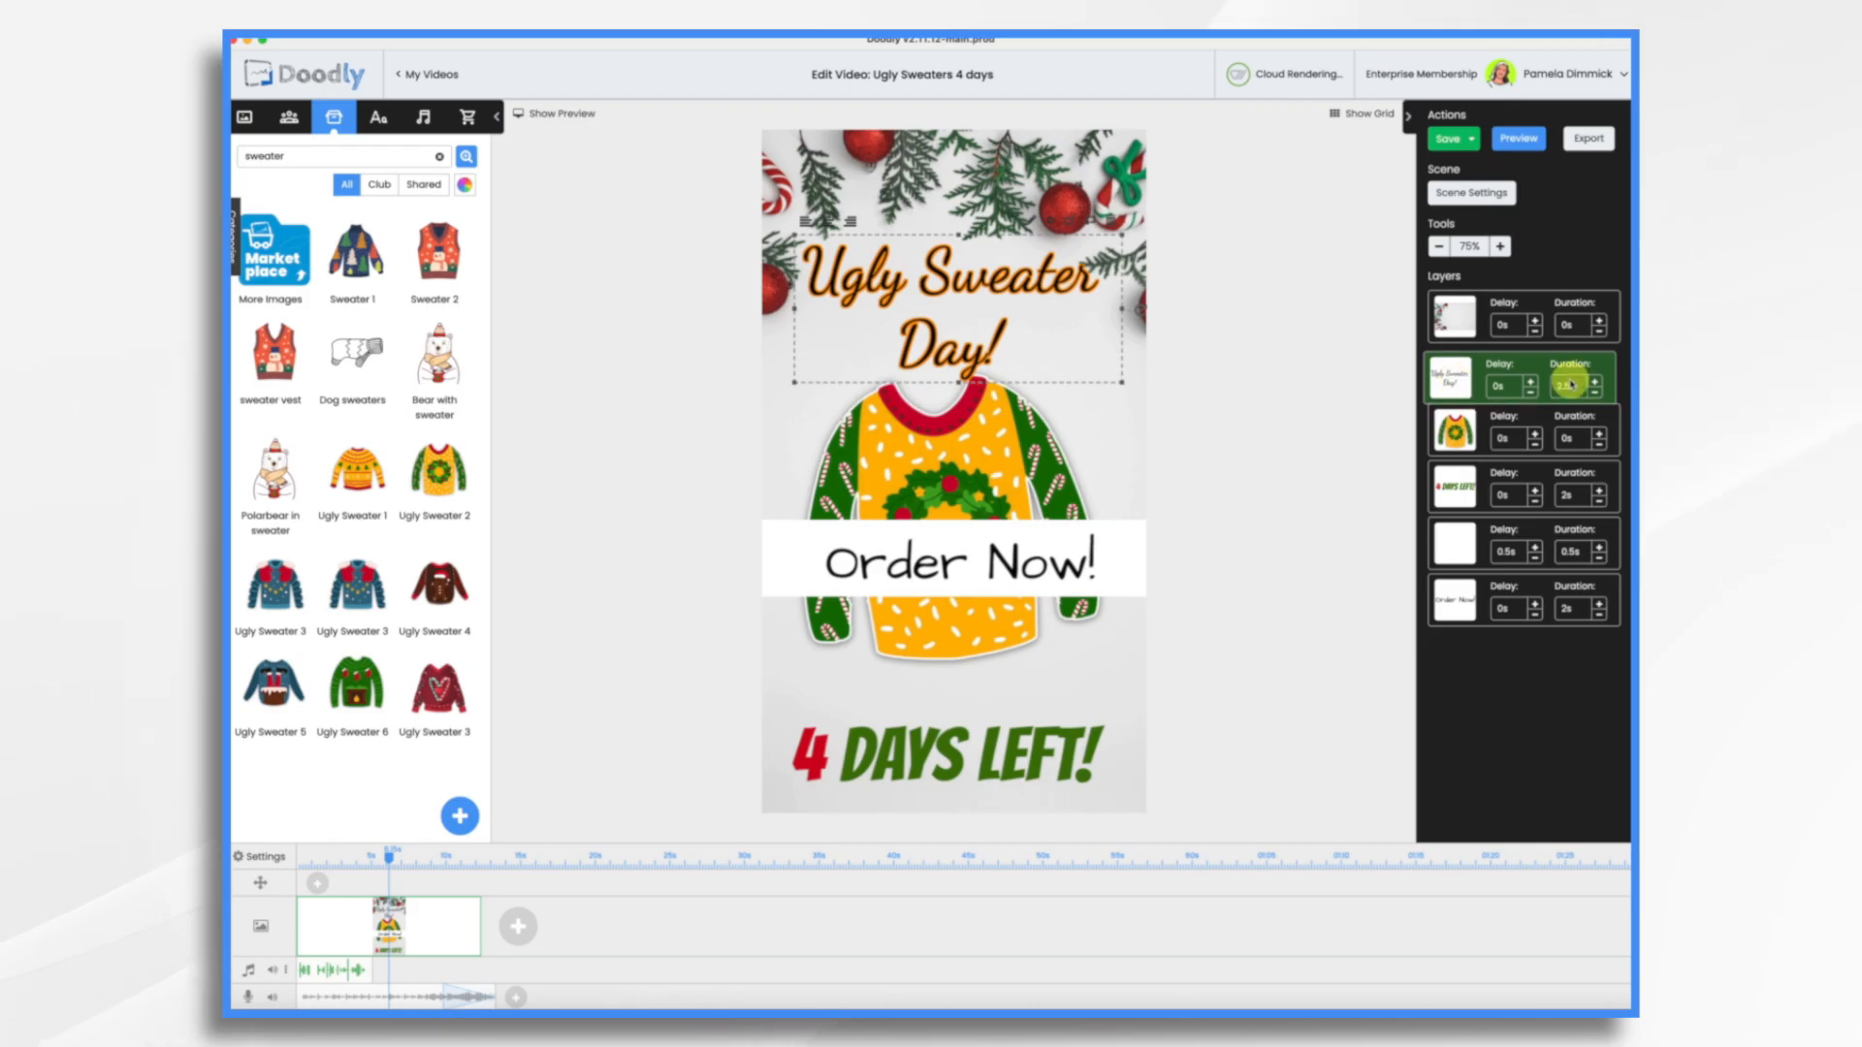
pyautogui.doubleClick(1581, 380)
pyautogui.press('BackSpace')
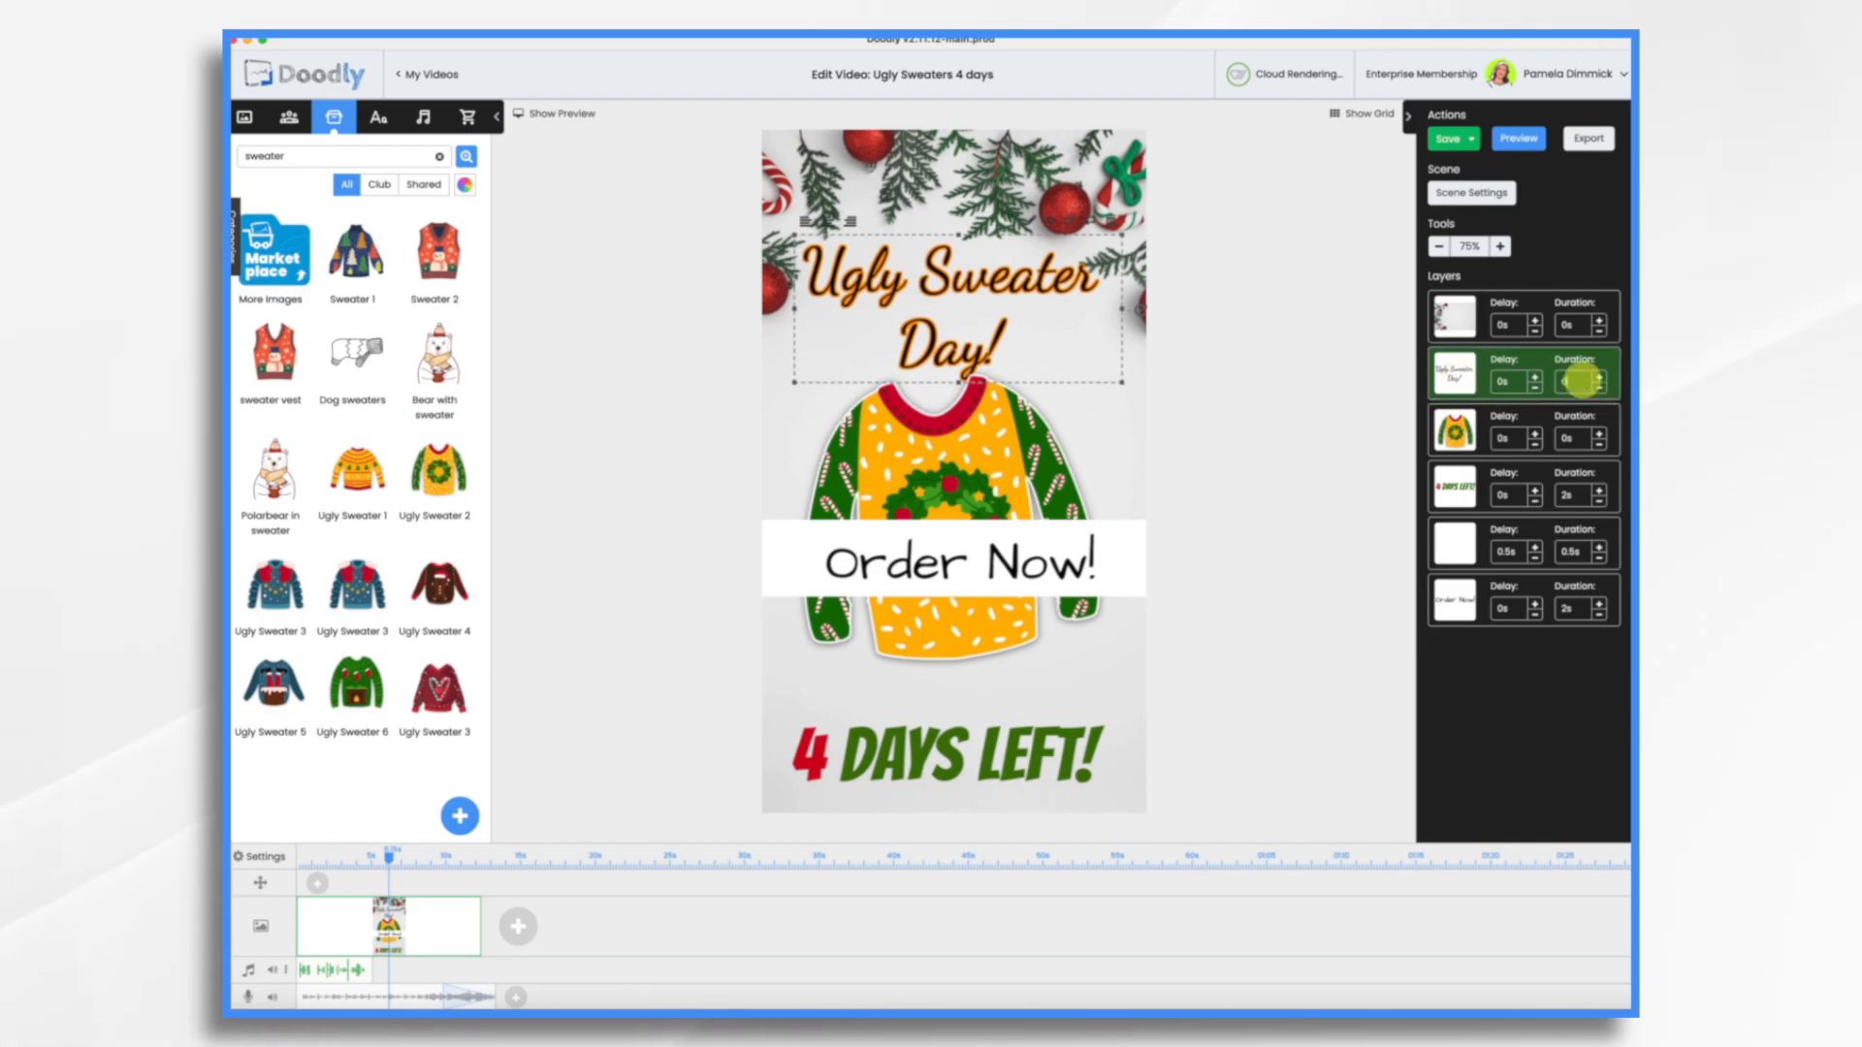
# Change the Order Now! banner text to Plan Your Fit!
pyautogui.doubleClick(982, 565)
pyautogui.tripleClick(881, 467)
pyautogui.write('Plan Your Fit!')
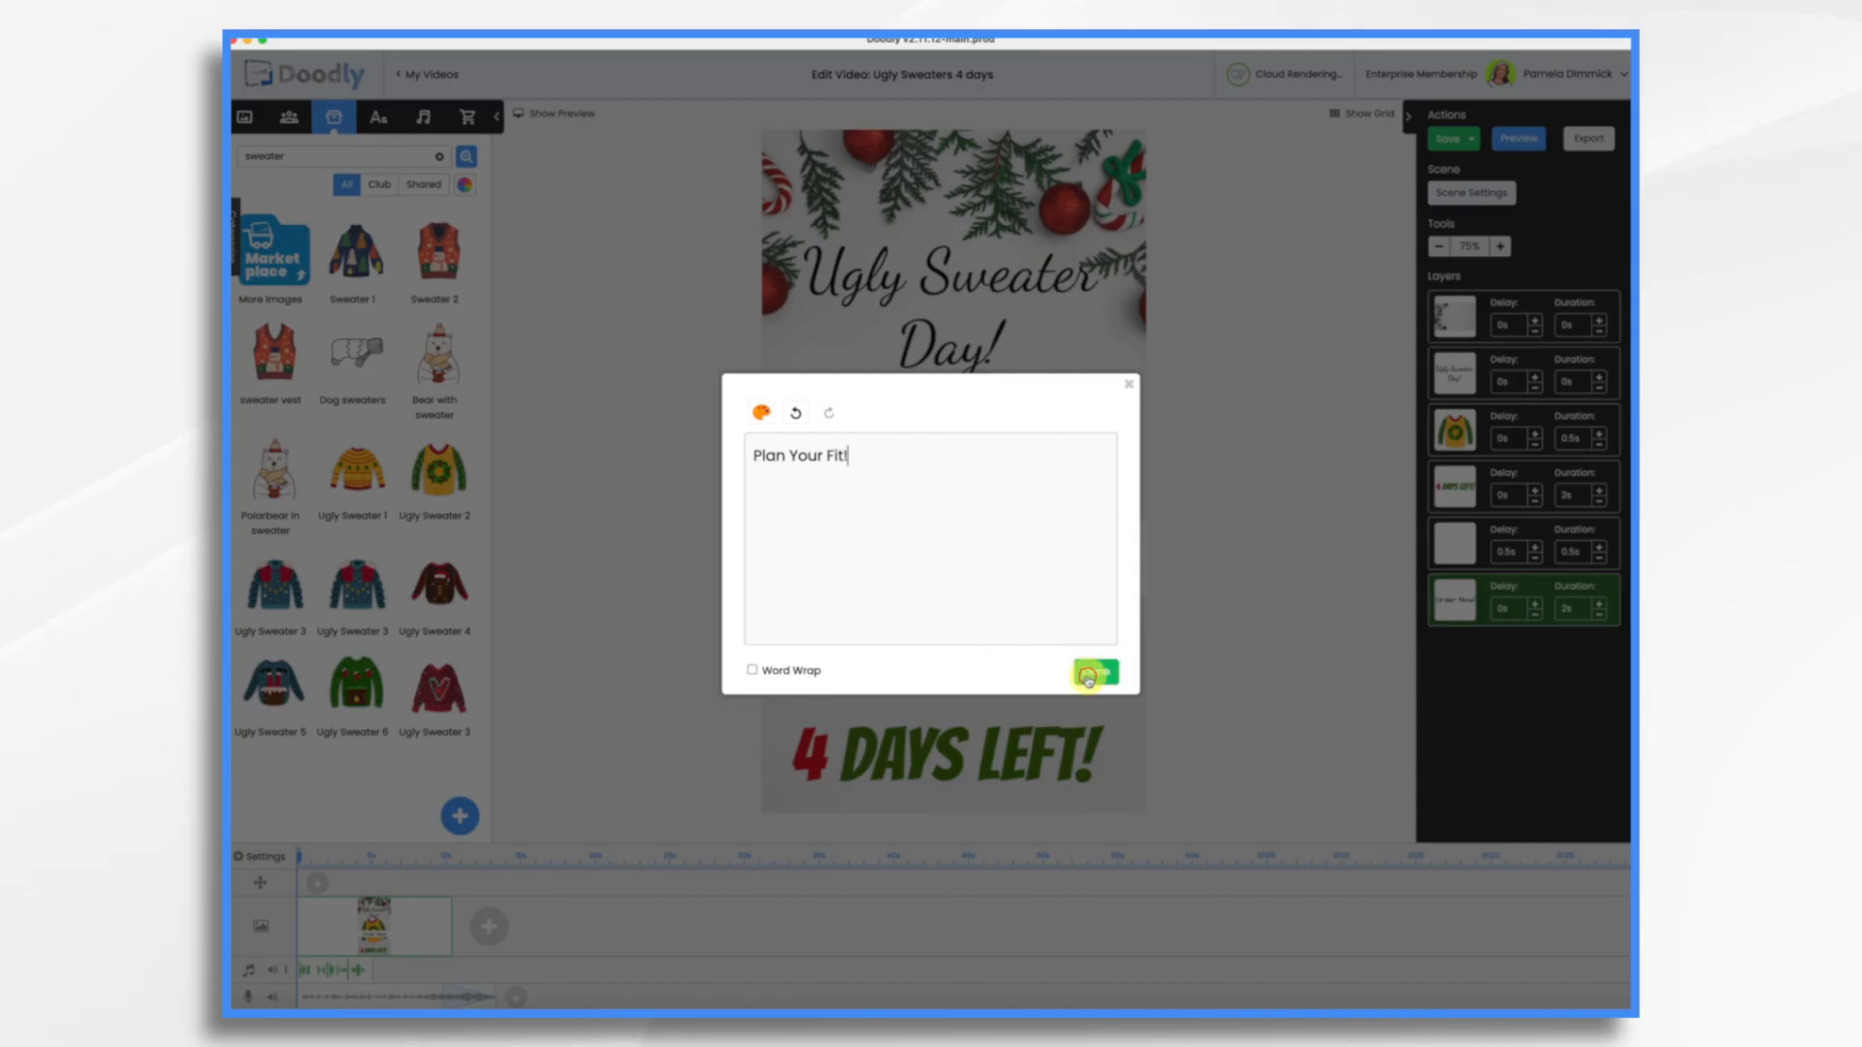
pyautogui.click(1095, 672)
# Preview the 4 days video, close the preview and save the project
pyautogui.click(1519, 142)
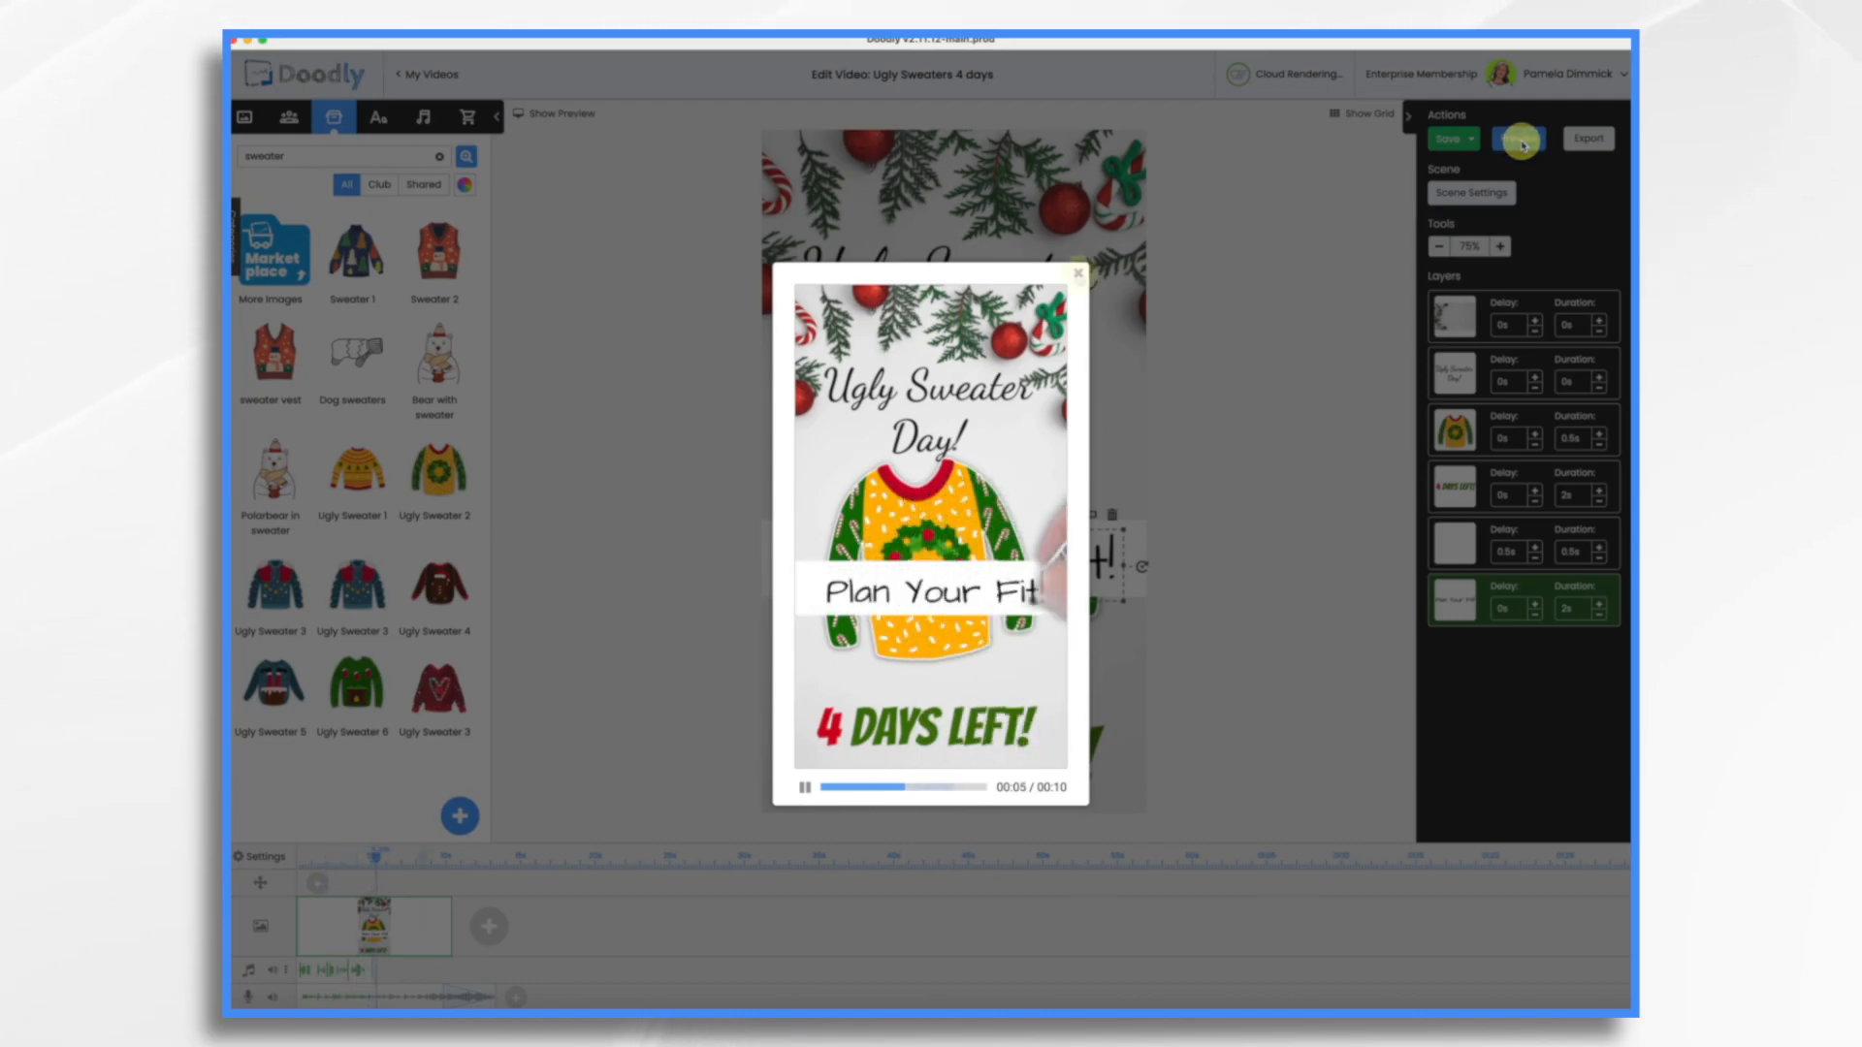
pyautogui.click(753, 475)
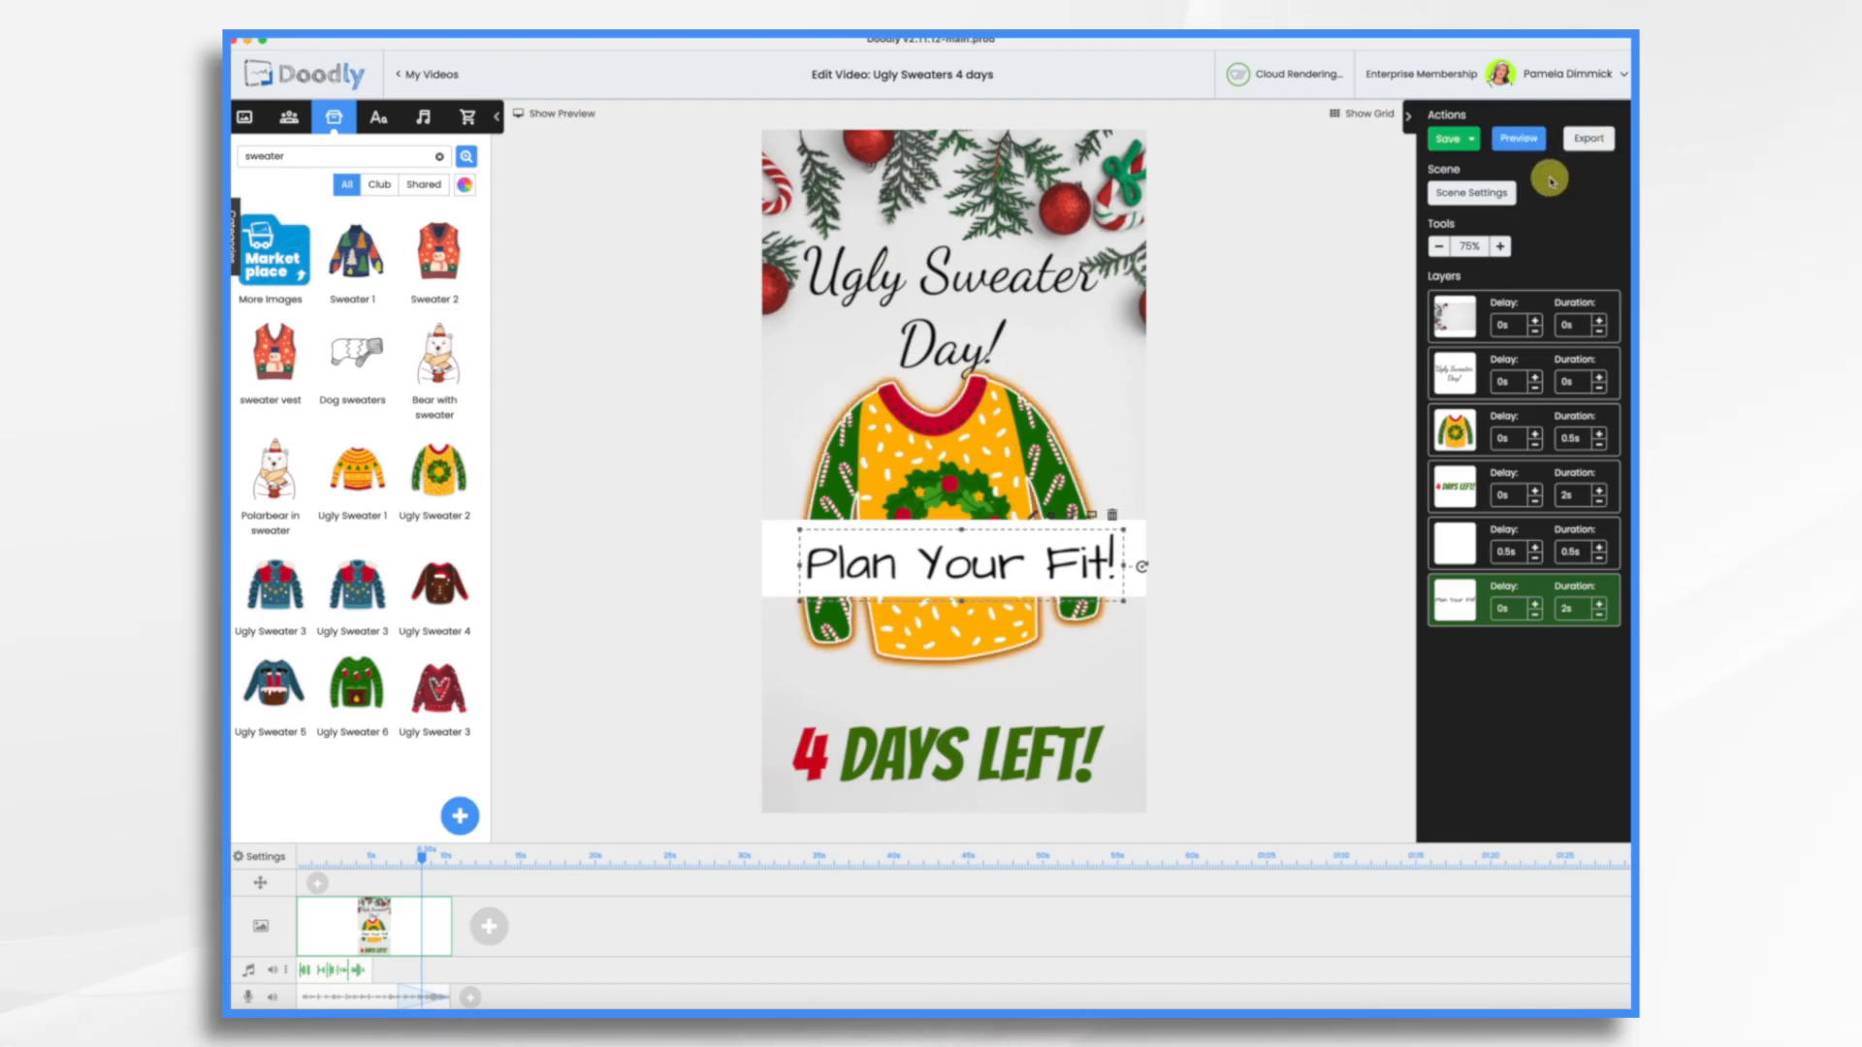
pyautogui.click(1451, 139)
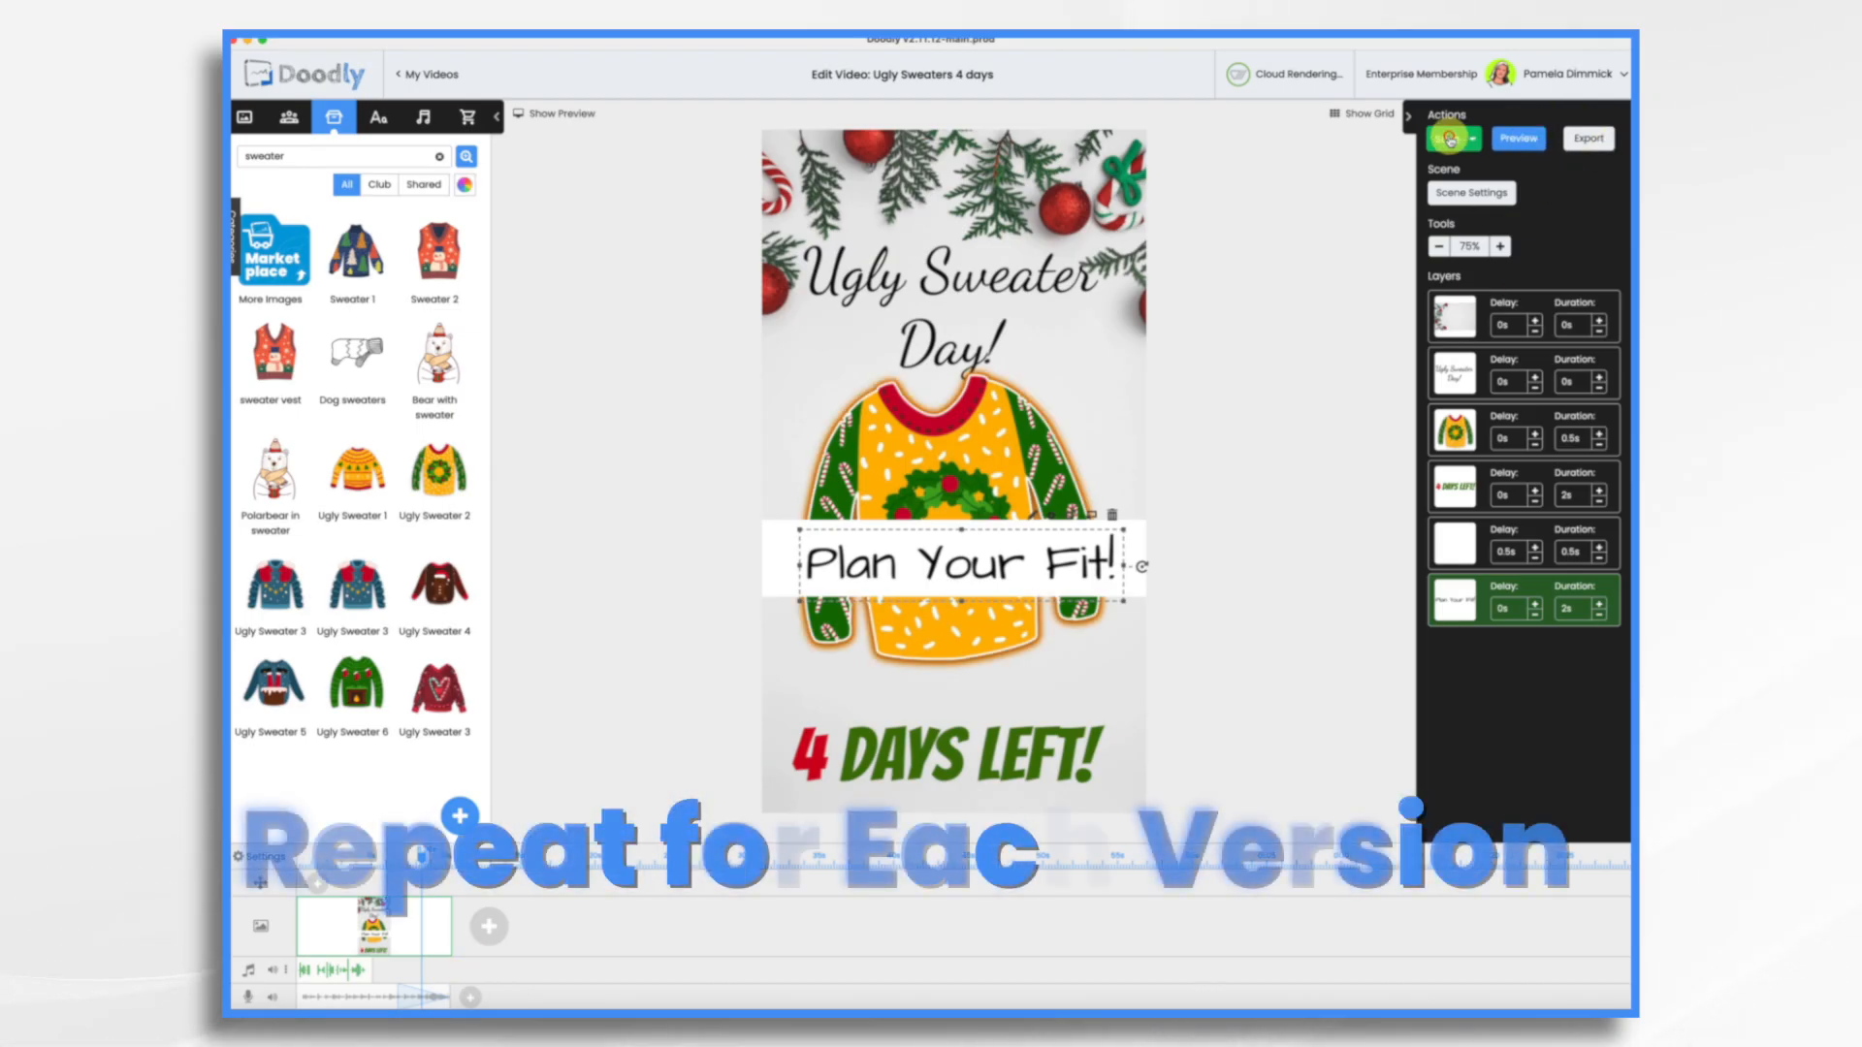